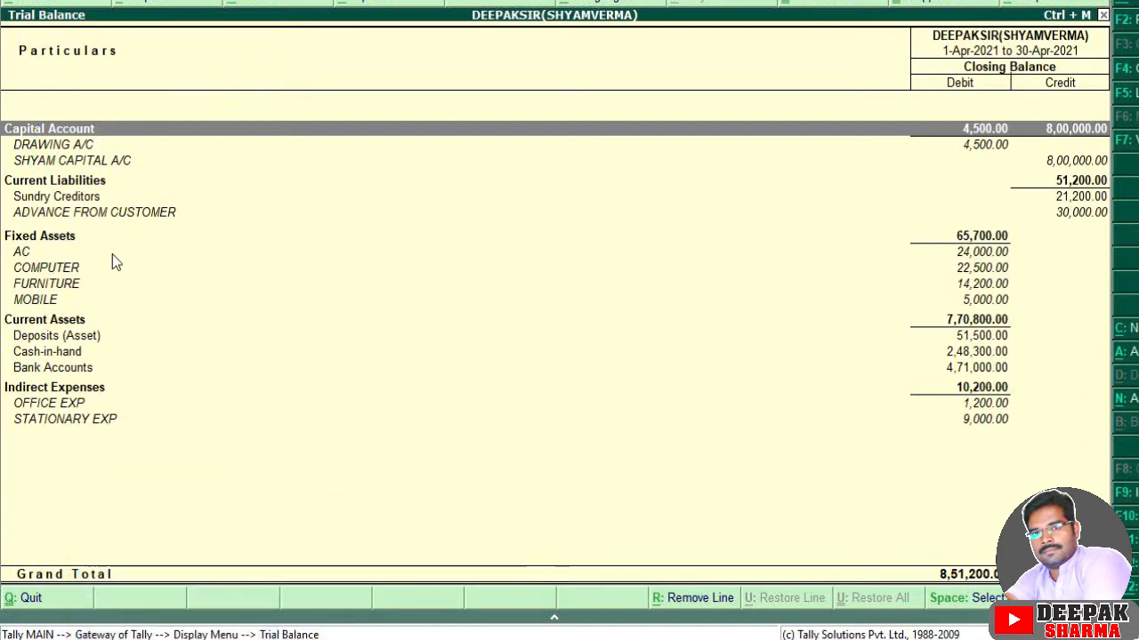
Step: Review the list of main account groups in the untitled Notepad note, then minimise the note
mouse_move(243, 639)
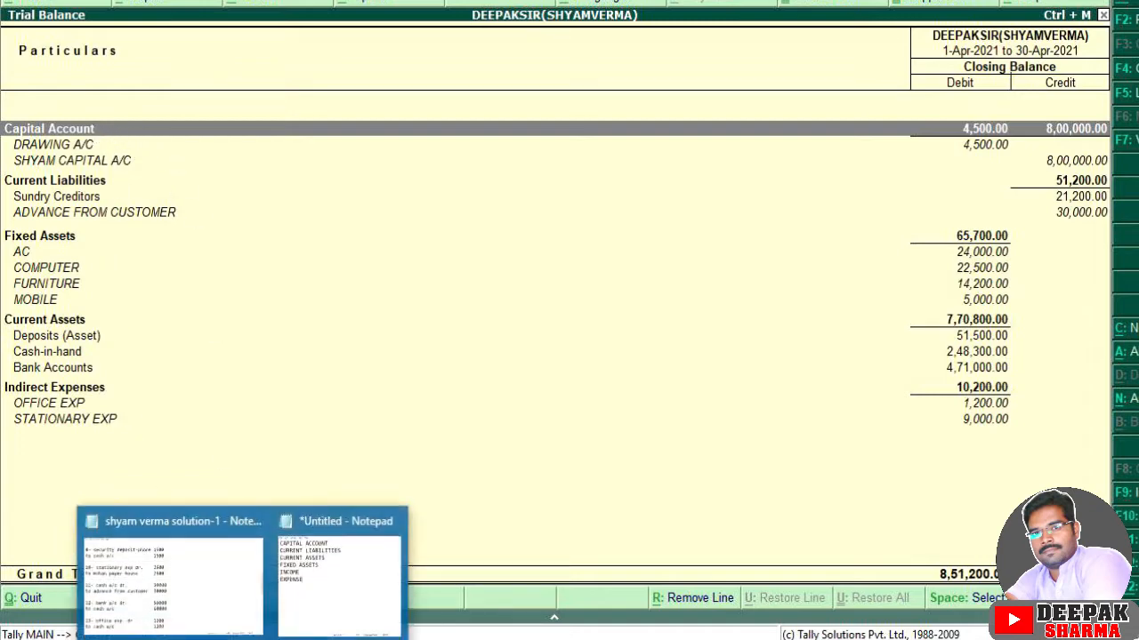
click(319, 612)
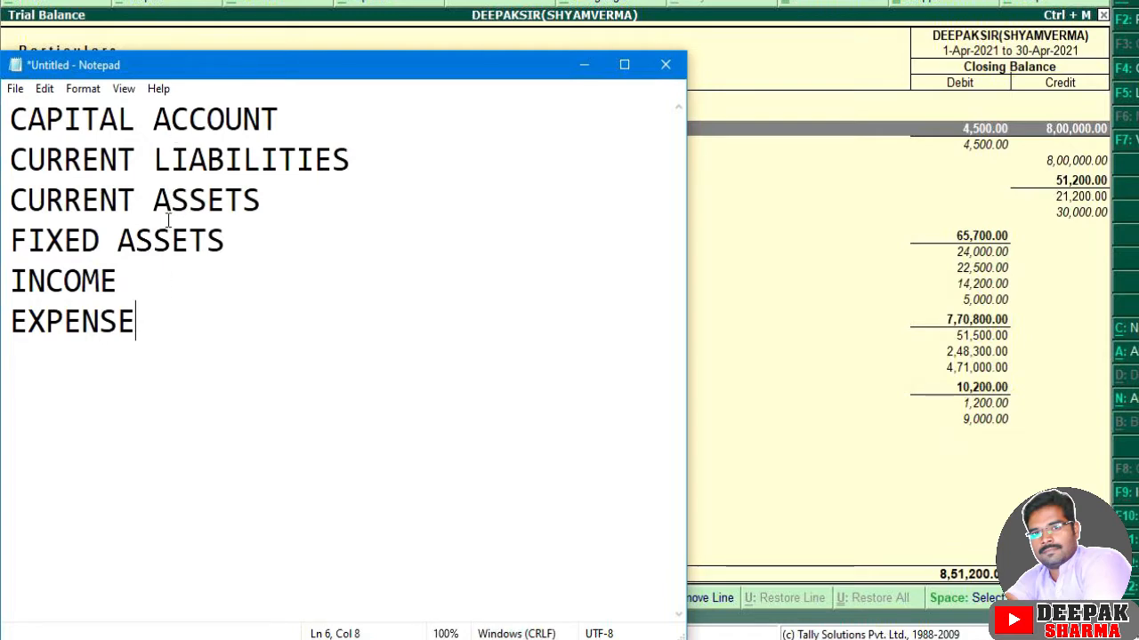
click(583, 68)
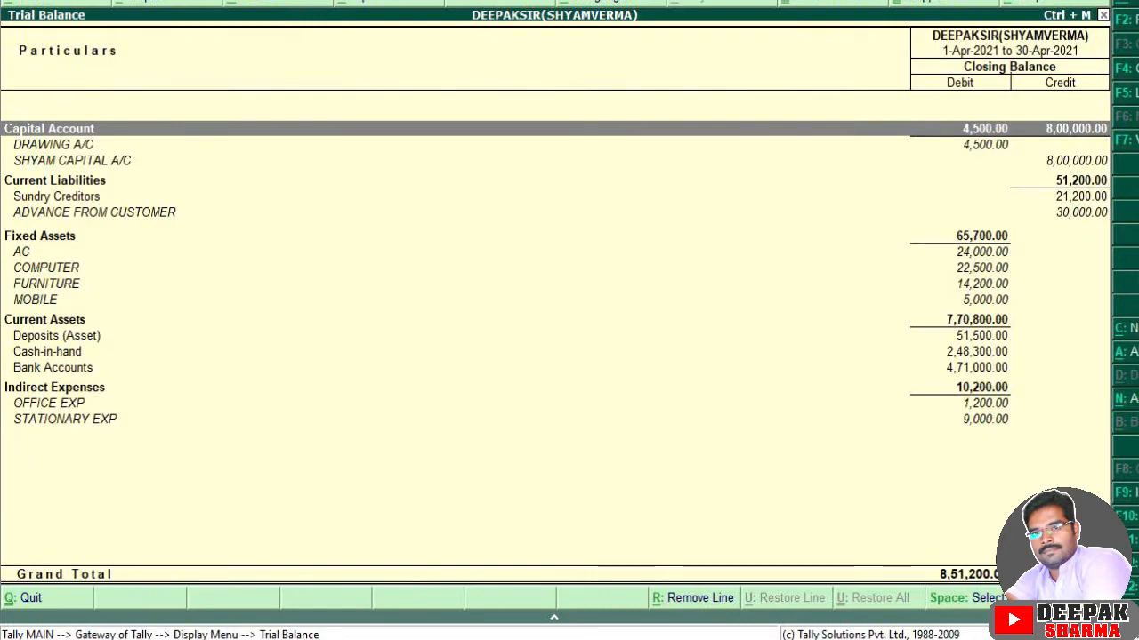
Step: Switch to Excel and examine the list of primary groups in Tally on Sheet2
click(287, 627)
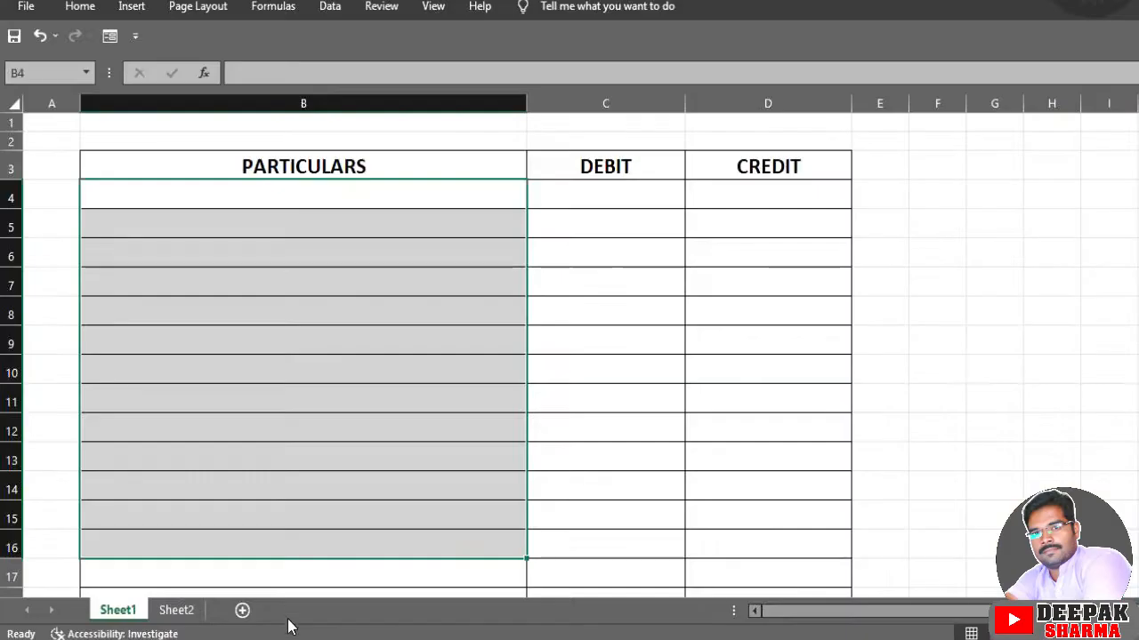
click(183, 610)
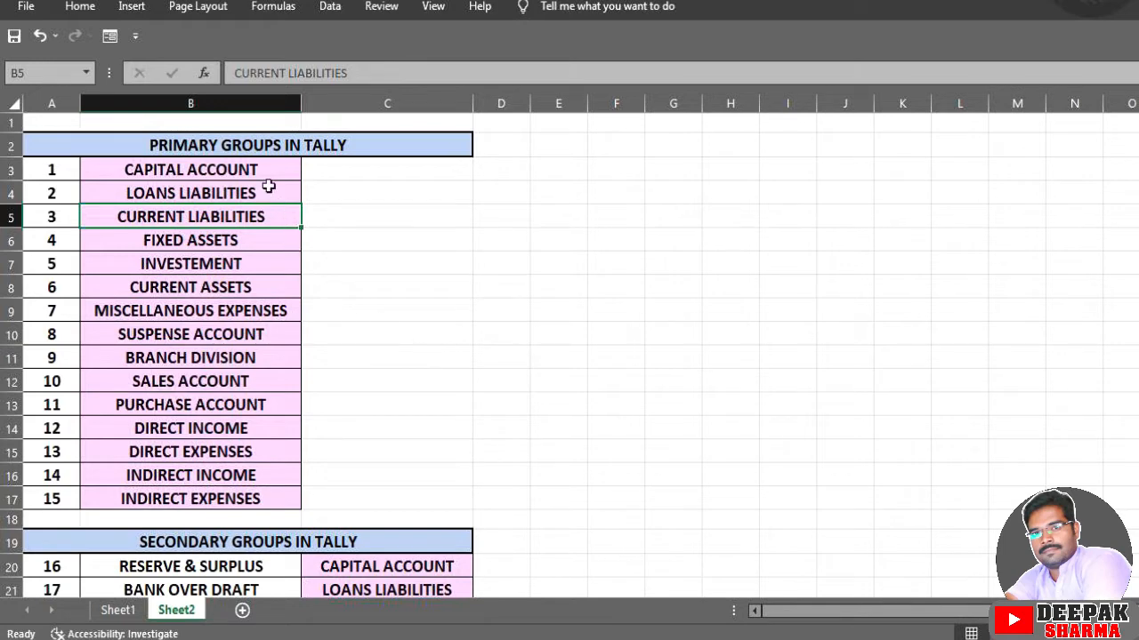
drag(261, 172, 252, 494)
Step: Examine the secondary groups in Tally on Sheet2 and compare their parent groups with the primary group list
scroll(562, 404, down, 1)
scroll(562, 404, down, 5)
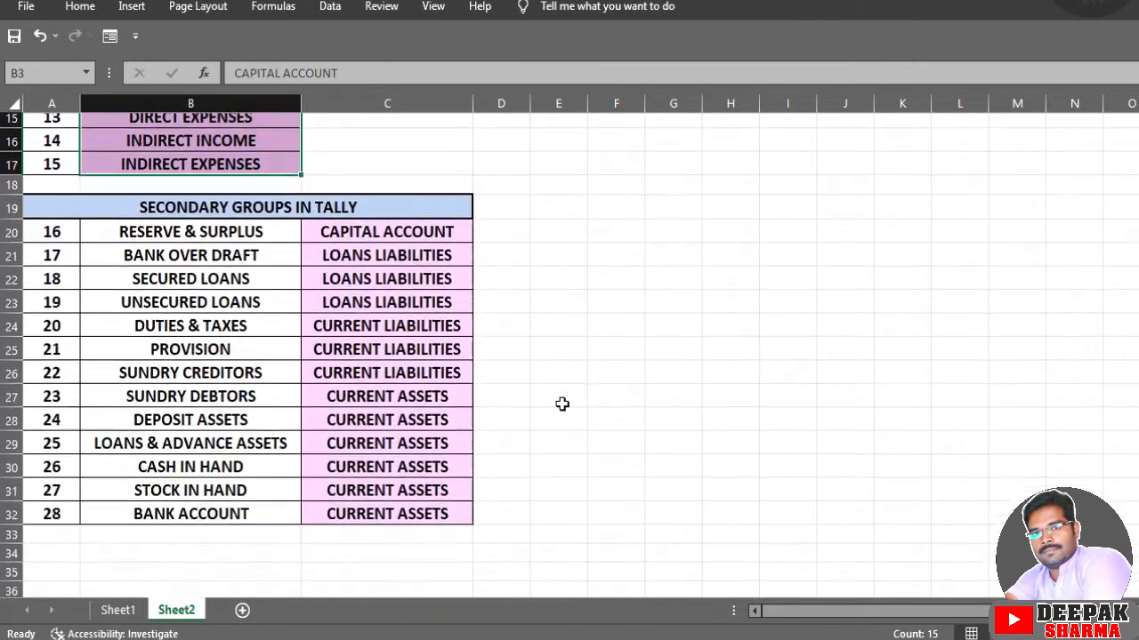
drag(162, 216, 239, 496)
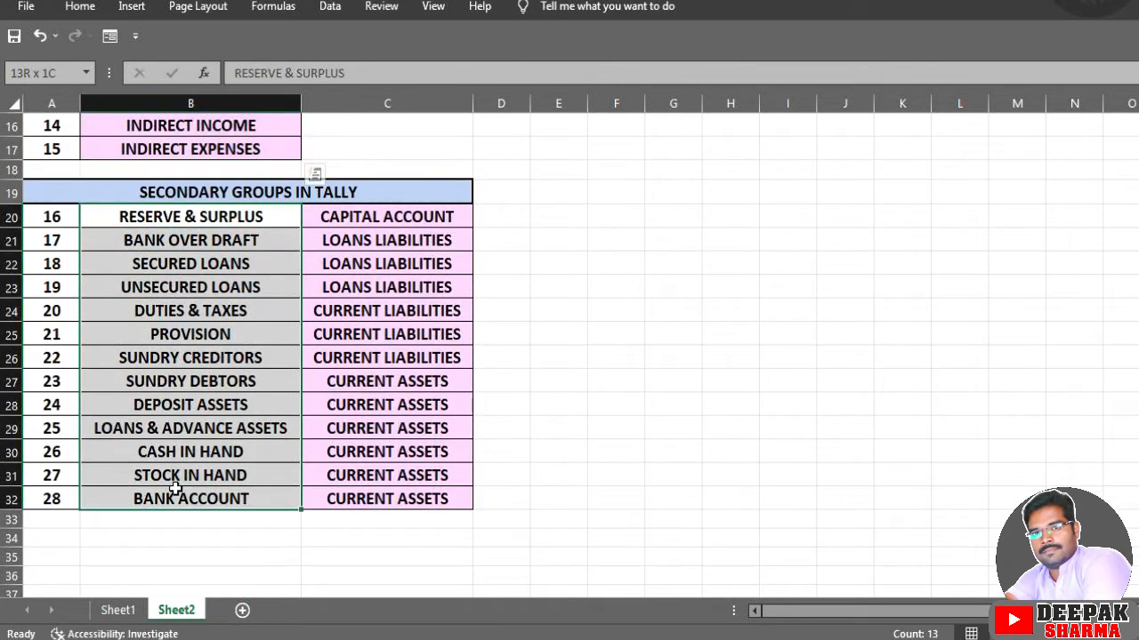
scroll(190, 415, up, 5)
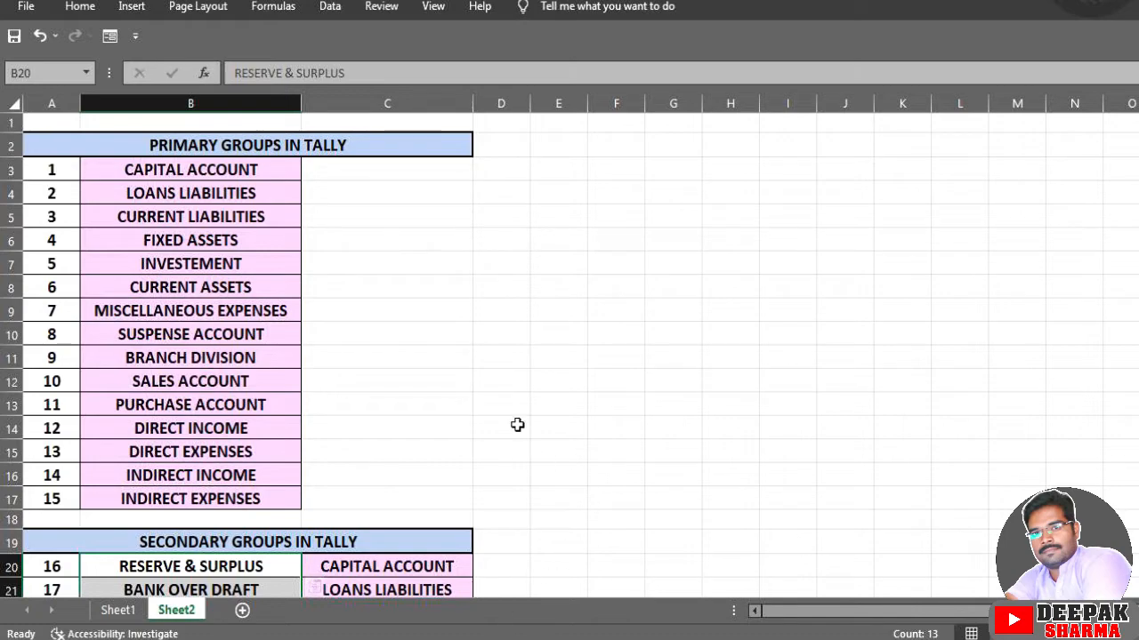
scroll(516, 425, down, 3)
scroll(517, 425, down, 2)
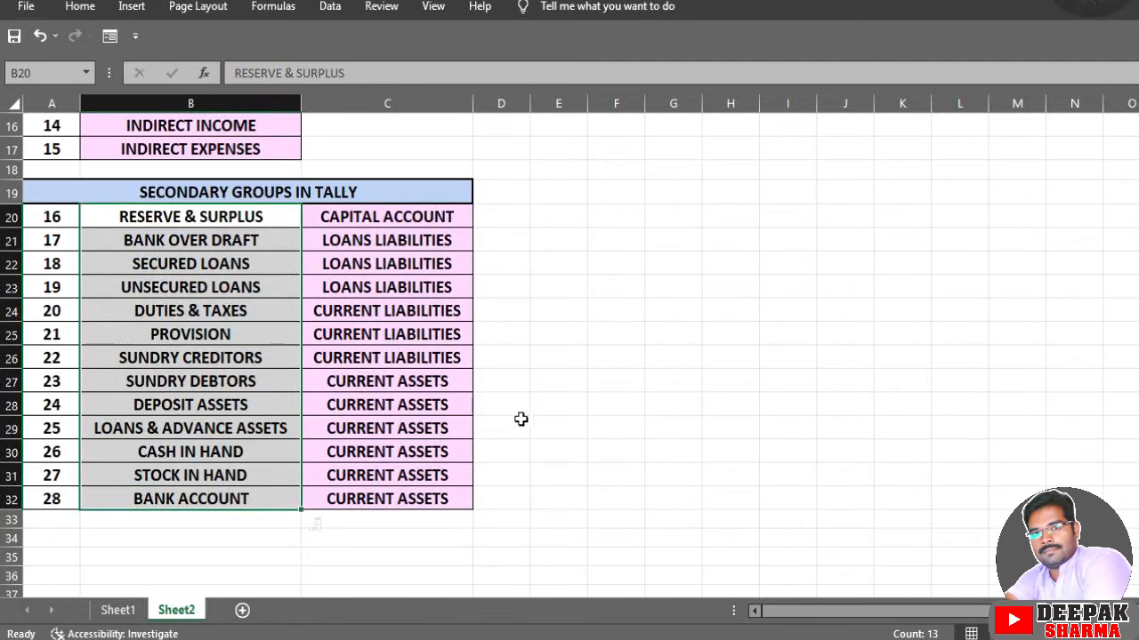
click(566, 269)
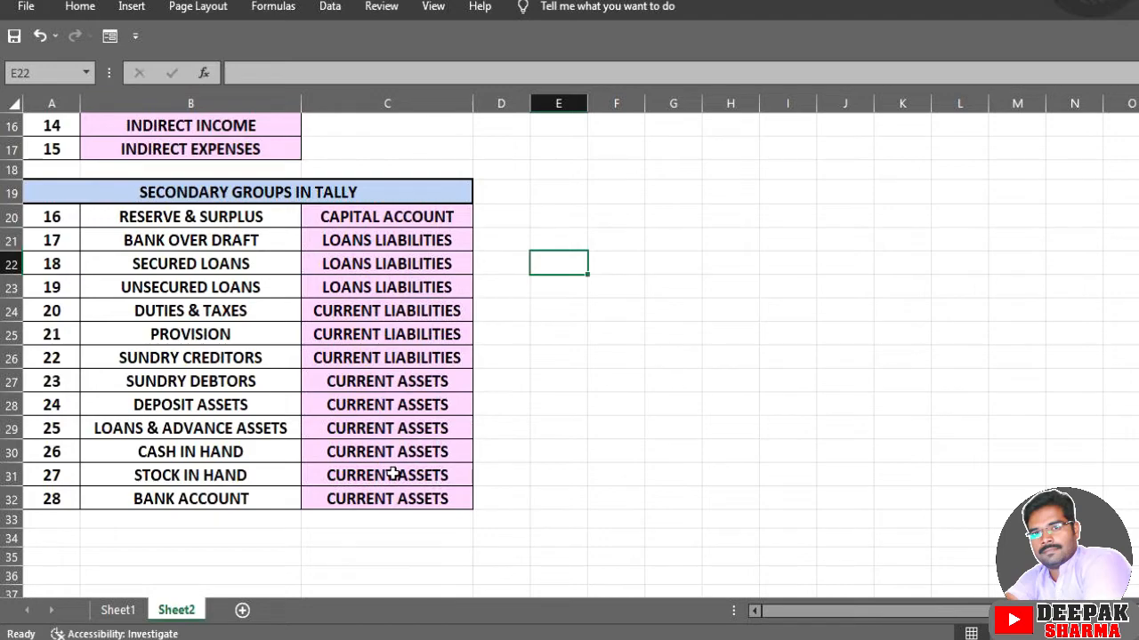
scroll(385, 405, up, 4)
scroll(385, 405, up, 1)
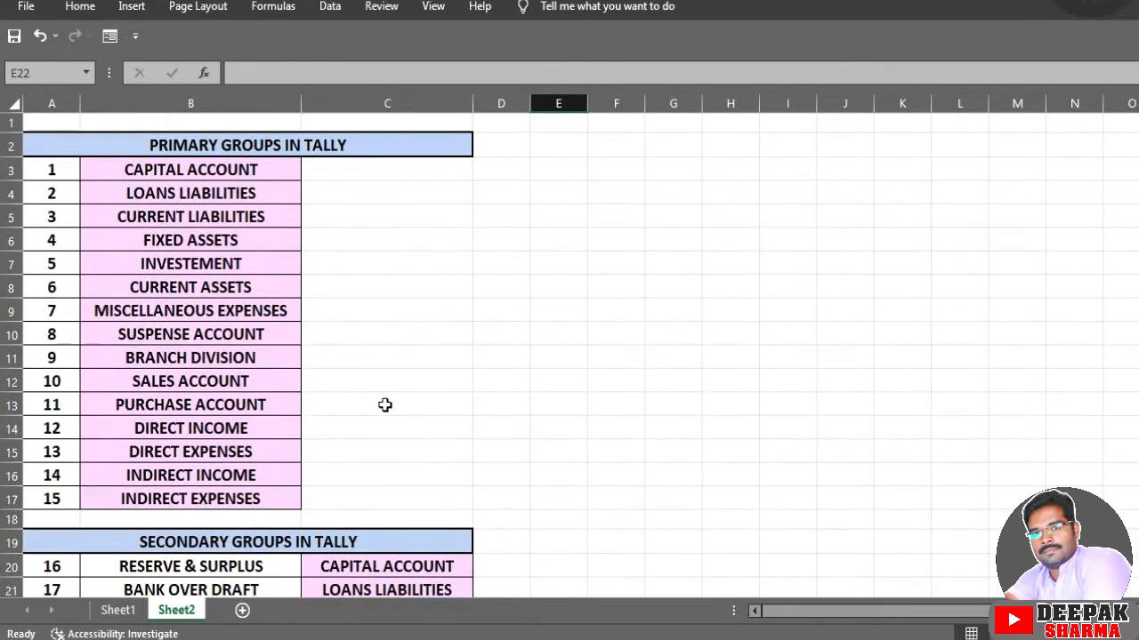
scroll(385, 405, down, 5)
scroll(384, 405, up, 2)
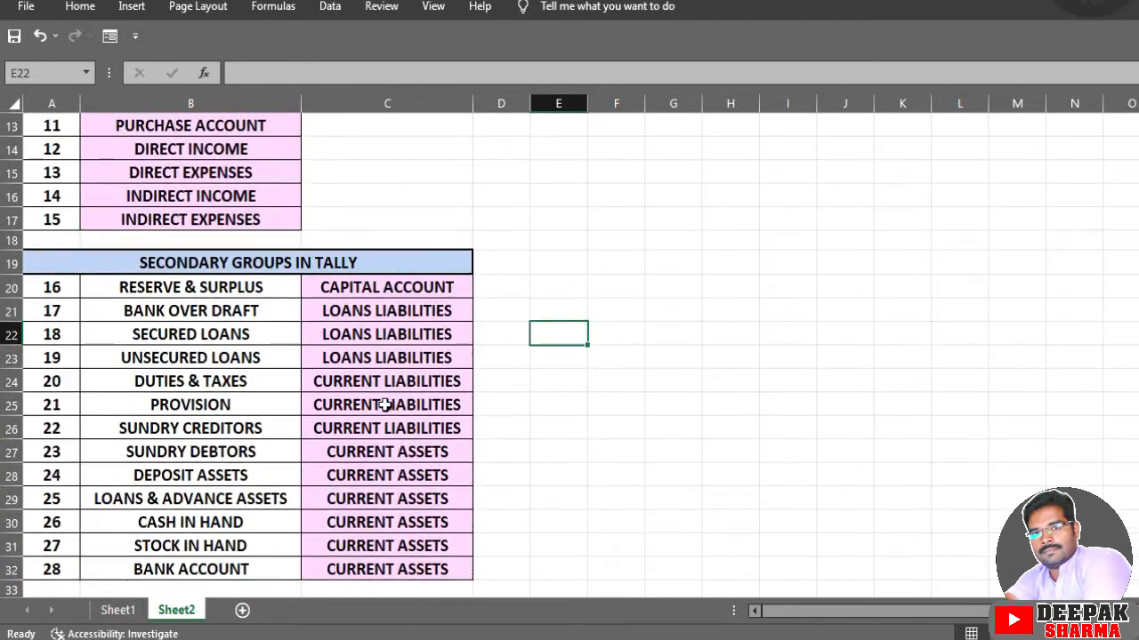
scroll(384, 404, down, 3)
scroll(384, 405, up, 5)
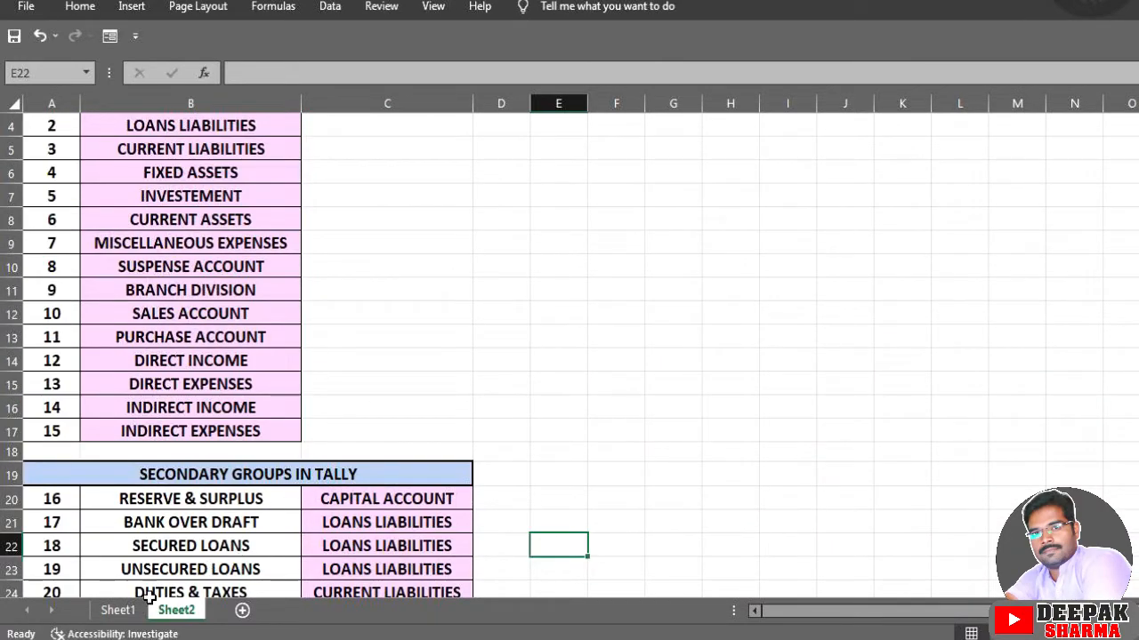
Step: On Sheet1, enter CAPITAL ACCOUNT in cell B4 as the first line under PARTICULARS
click(131, 610)
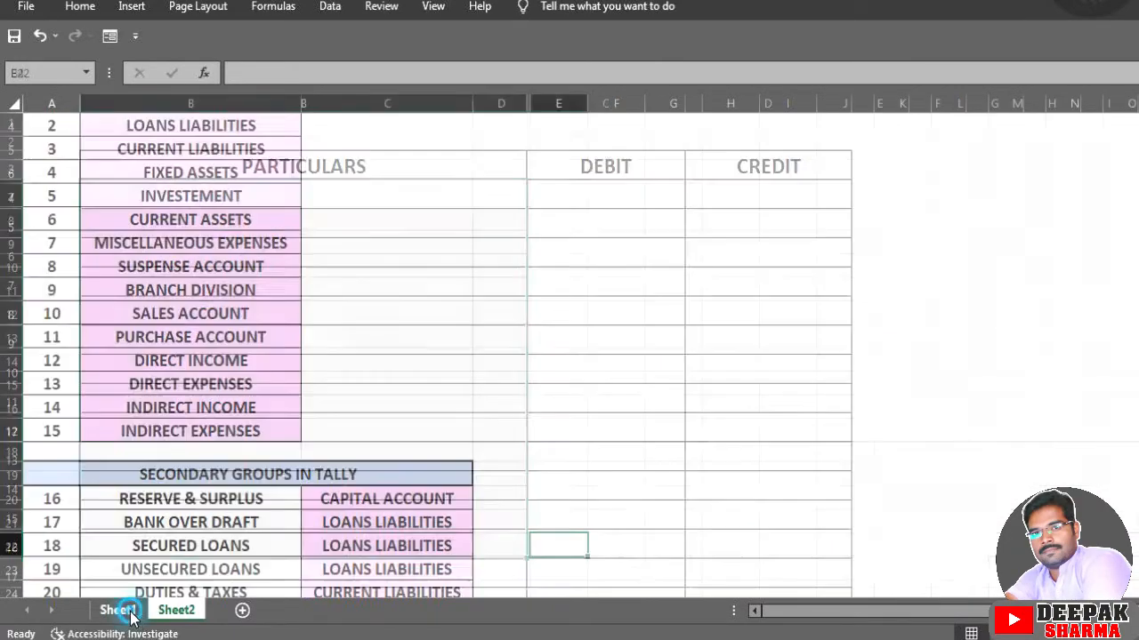
click(908, 275)
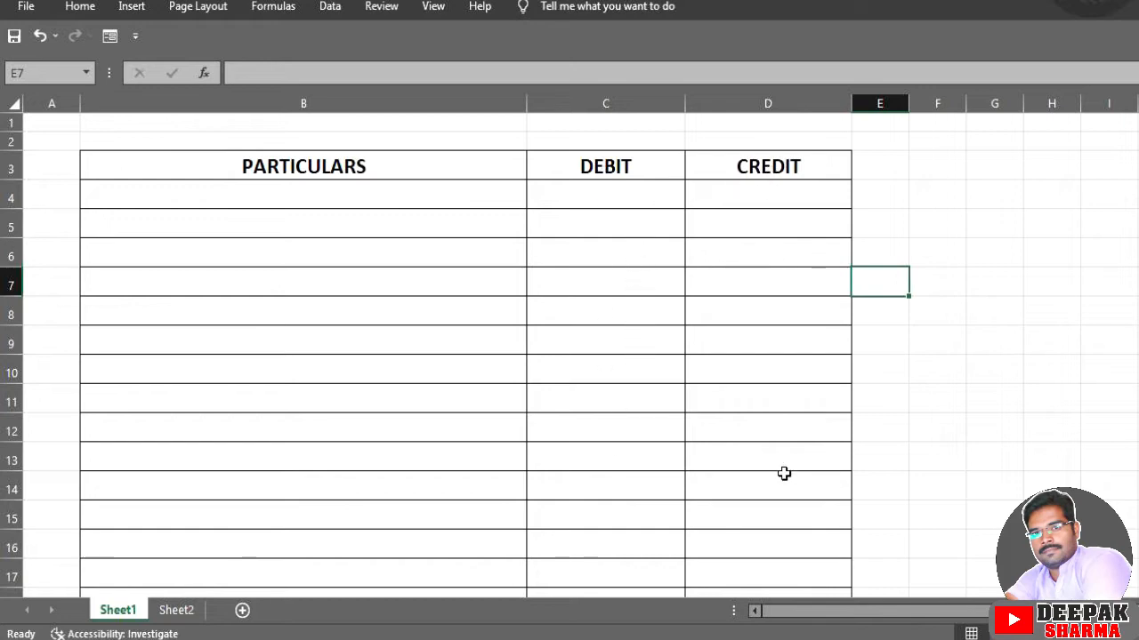
click(468, 203)
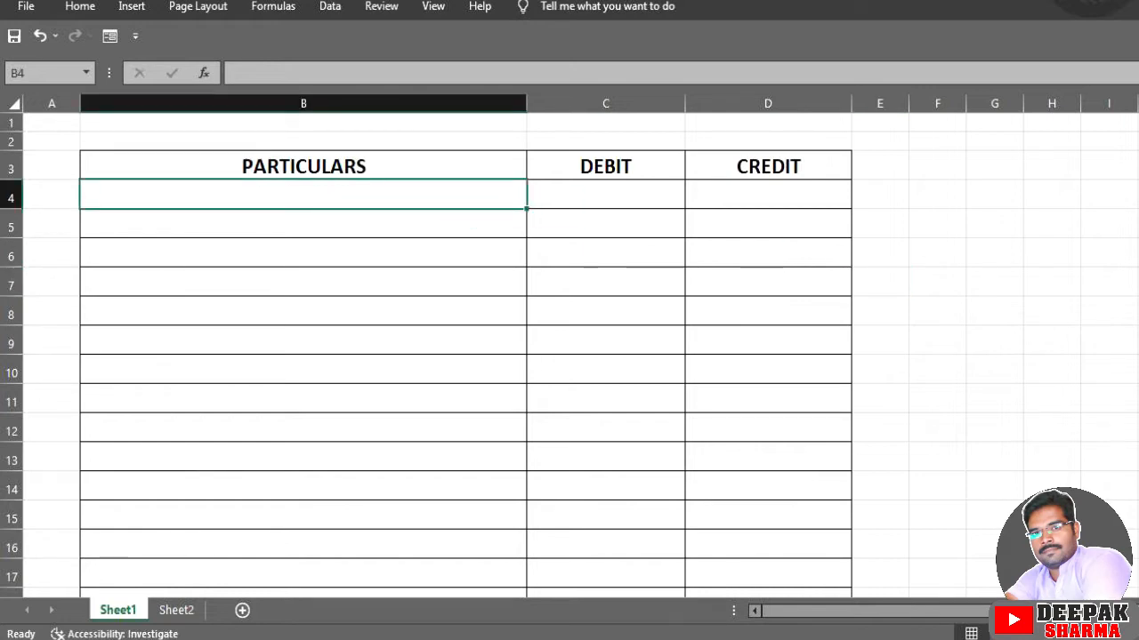
text(CAPIT)
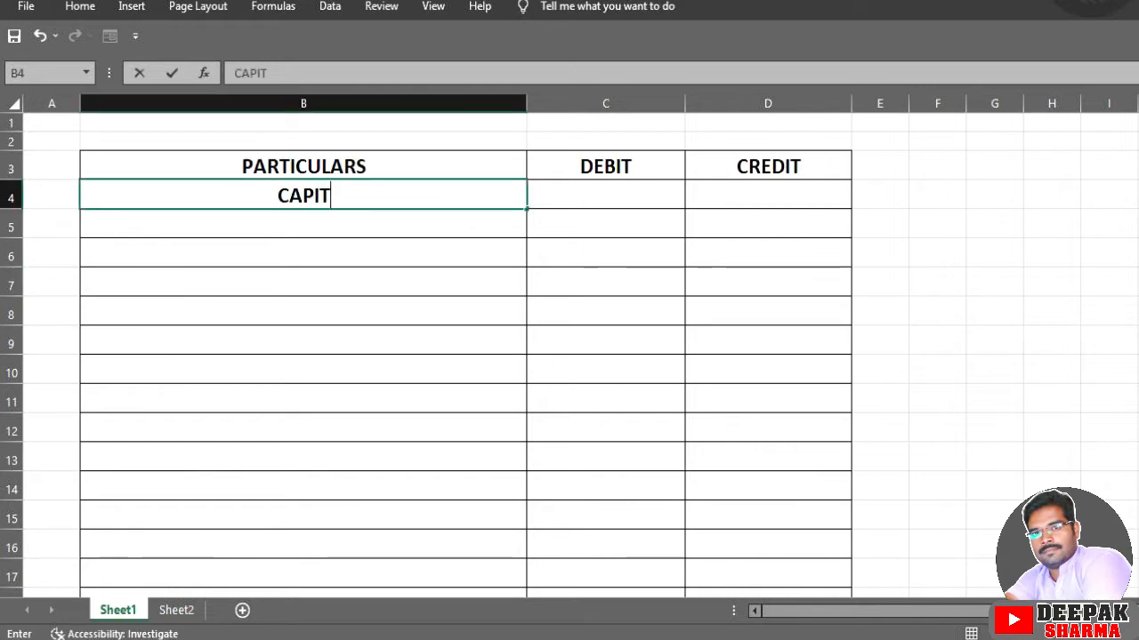
text(AL ACCOUNT)
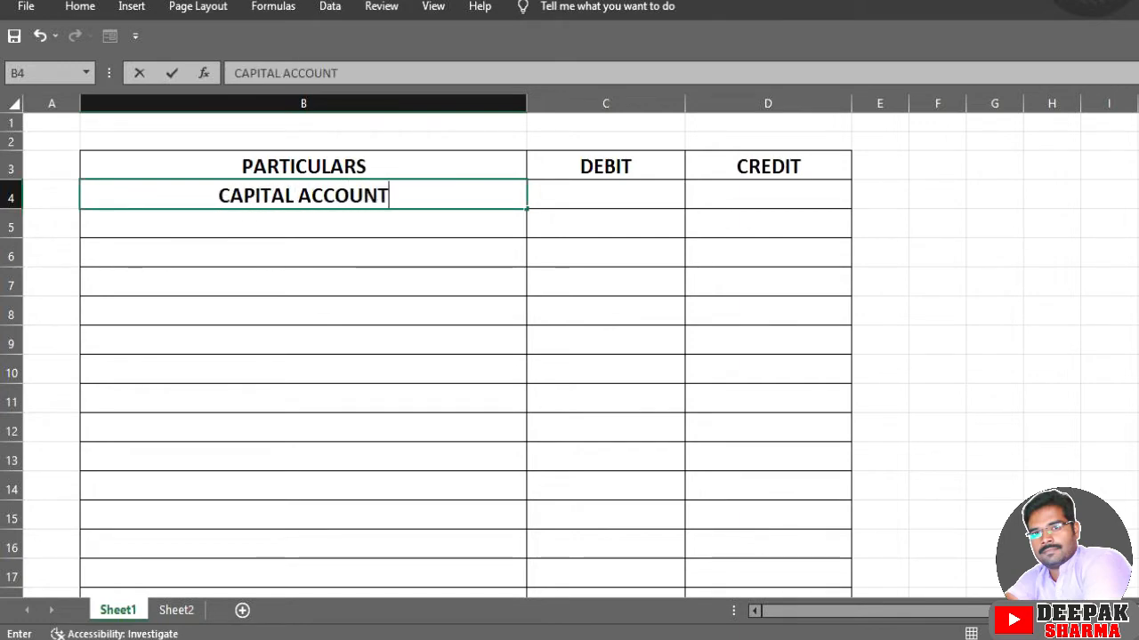
key(Return)
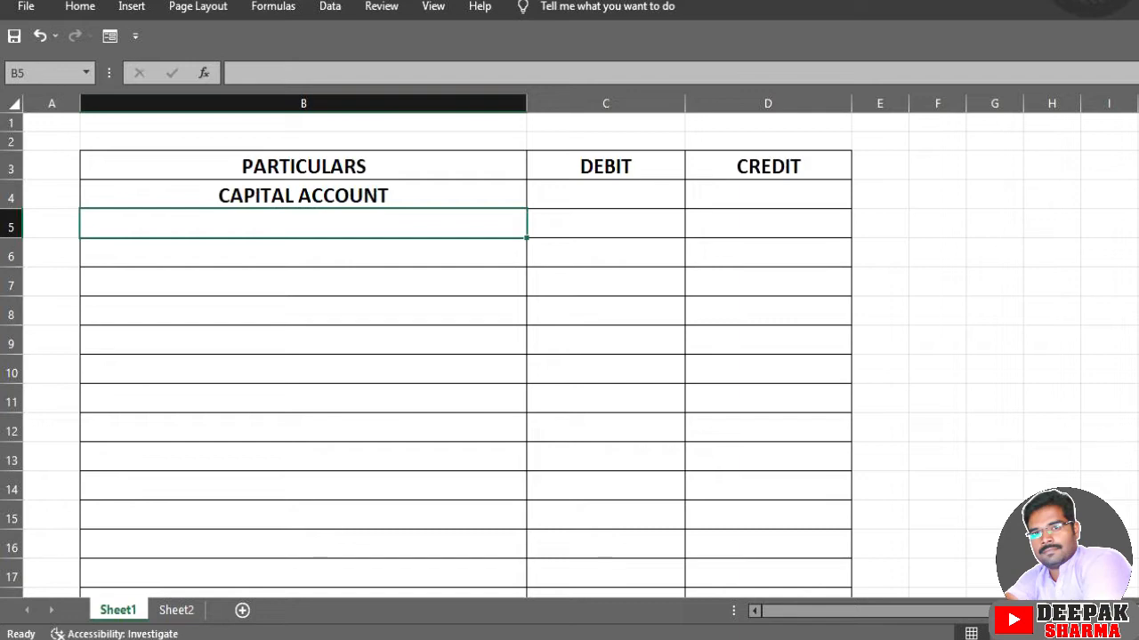
Step: Enter the owner's full name followed by CAPITAL A/C in cell B5, below CAPITAL ACCOUNT
text(SH)
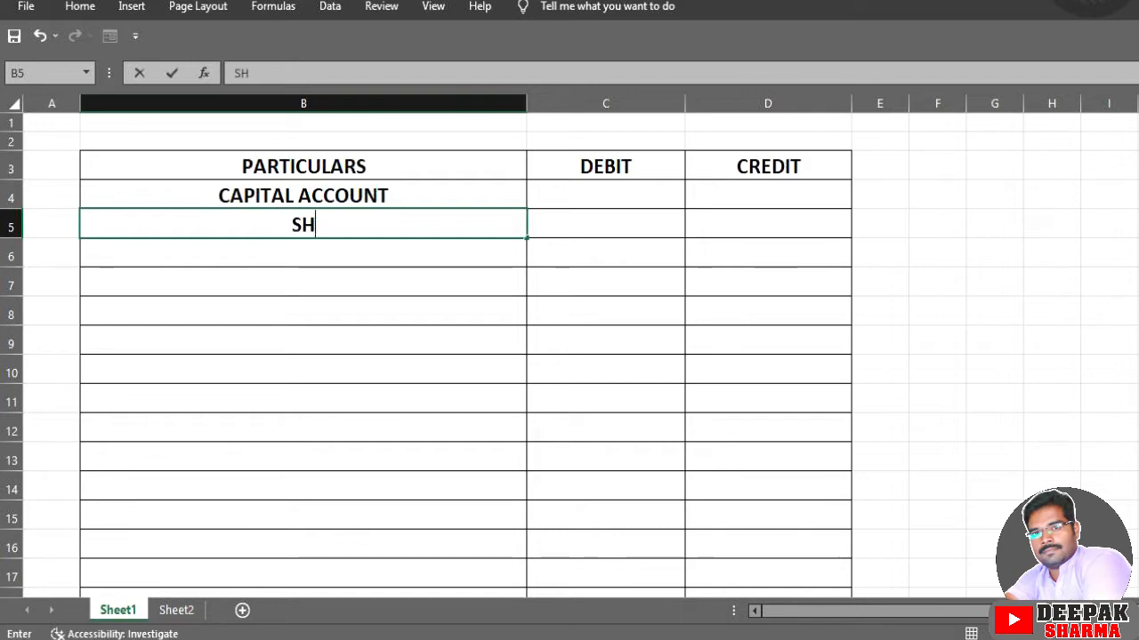
text(YAMVE)
key(BackSpace)
key(BackSpace)
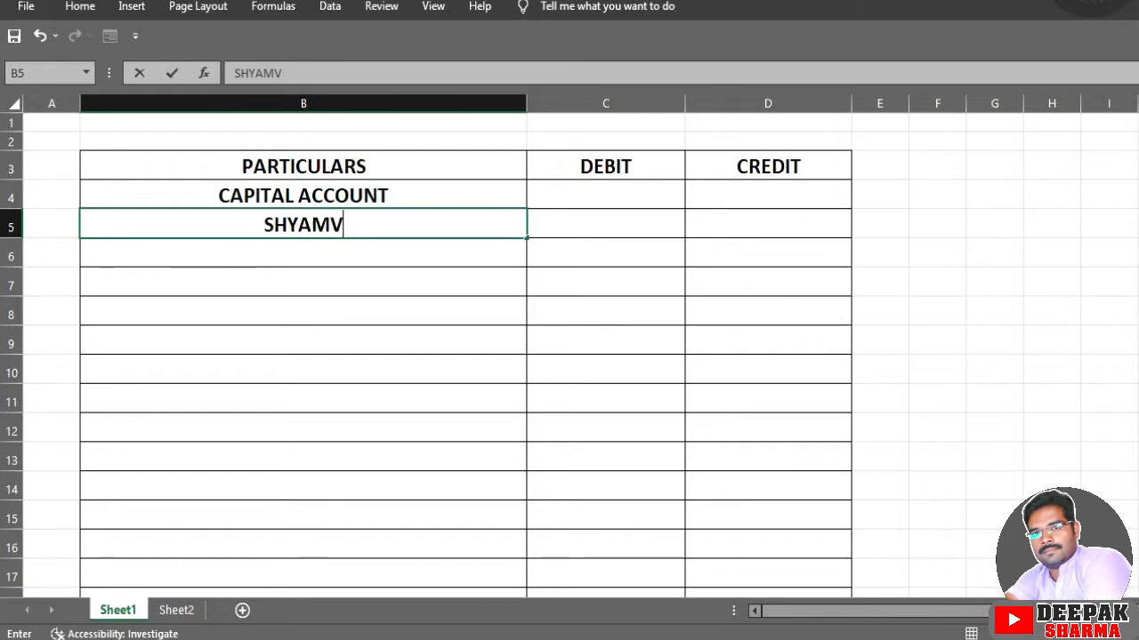
text(VE)
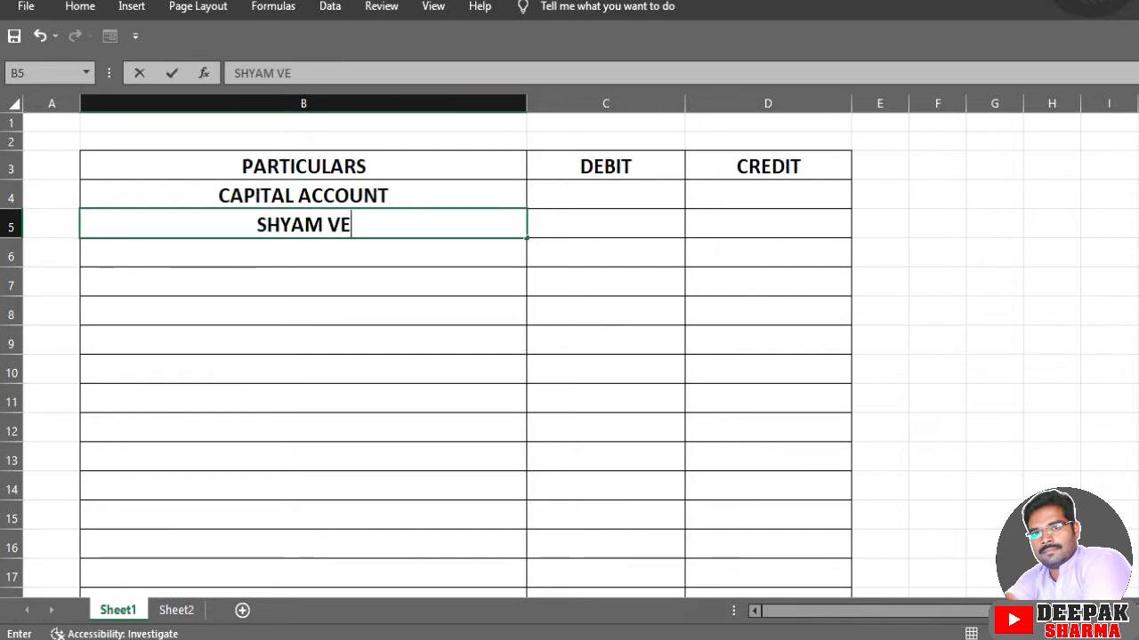
text(RMA CAPI)
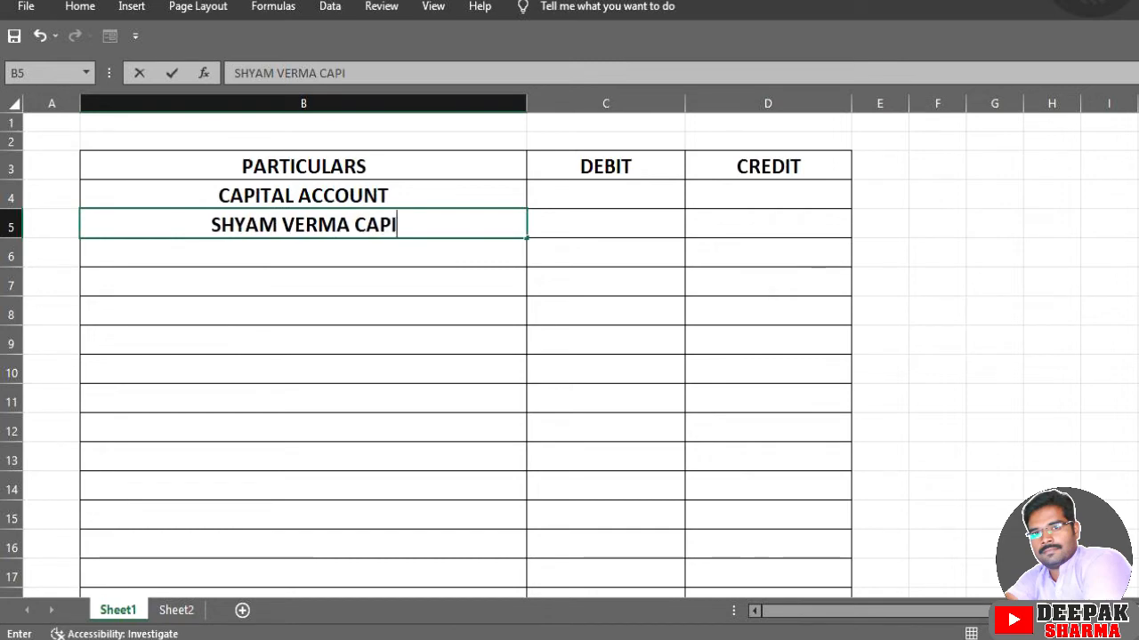
text(TAL ACCOUNT)
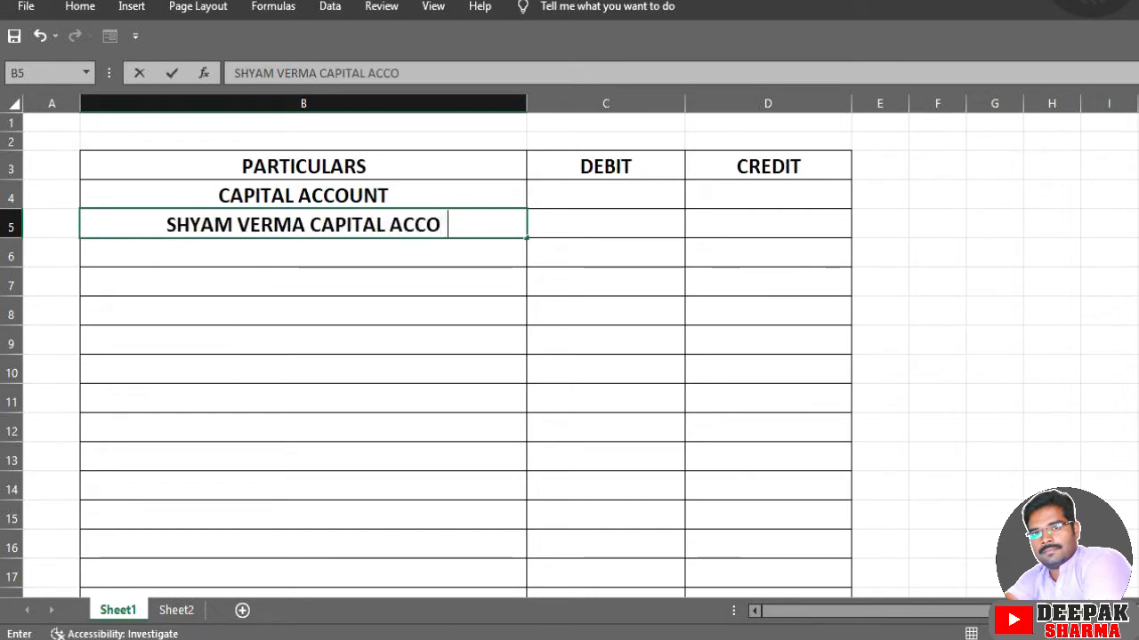
key(BackSpace)
key(BackSpace)
key(BackSpace)
key(BackSpace)
key(BackSpace)
key(BackSpace)
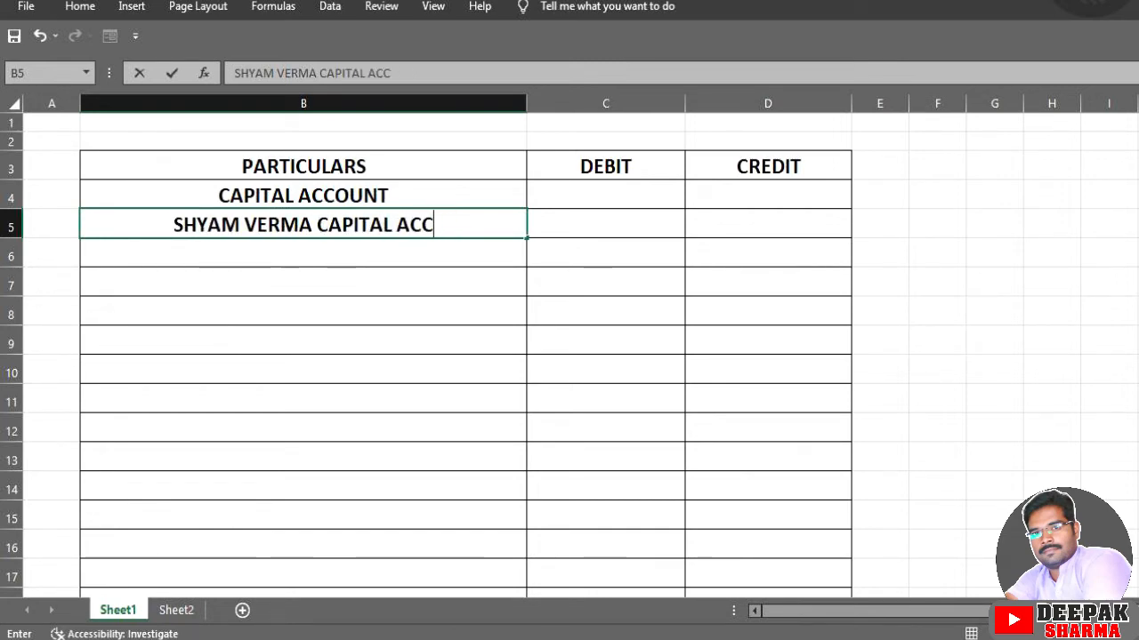
text(/C)
key(Return)
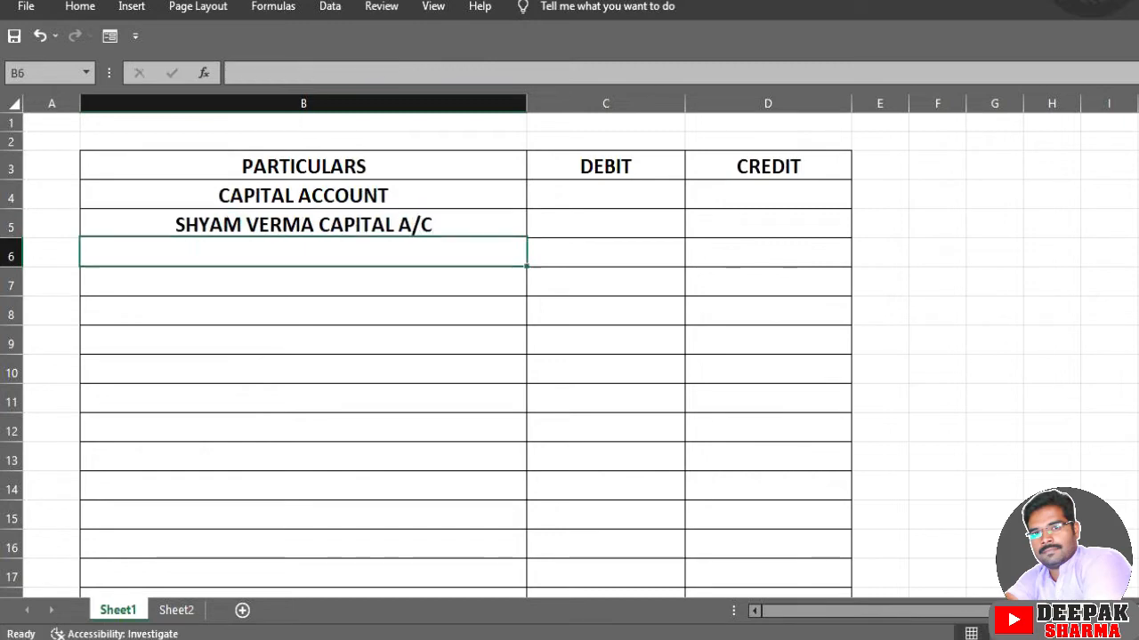
Step: Enter DRAWING A/C in cell B6 below the owner's capital account
text(DR)
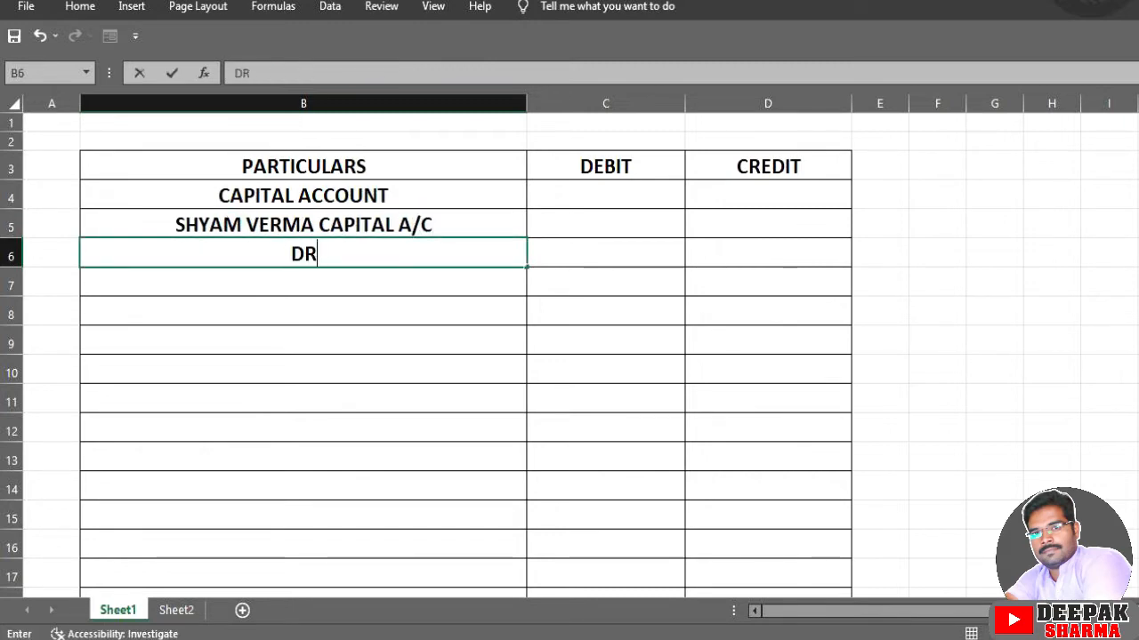
text(AWING A)
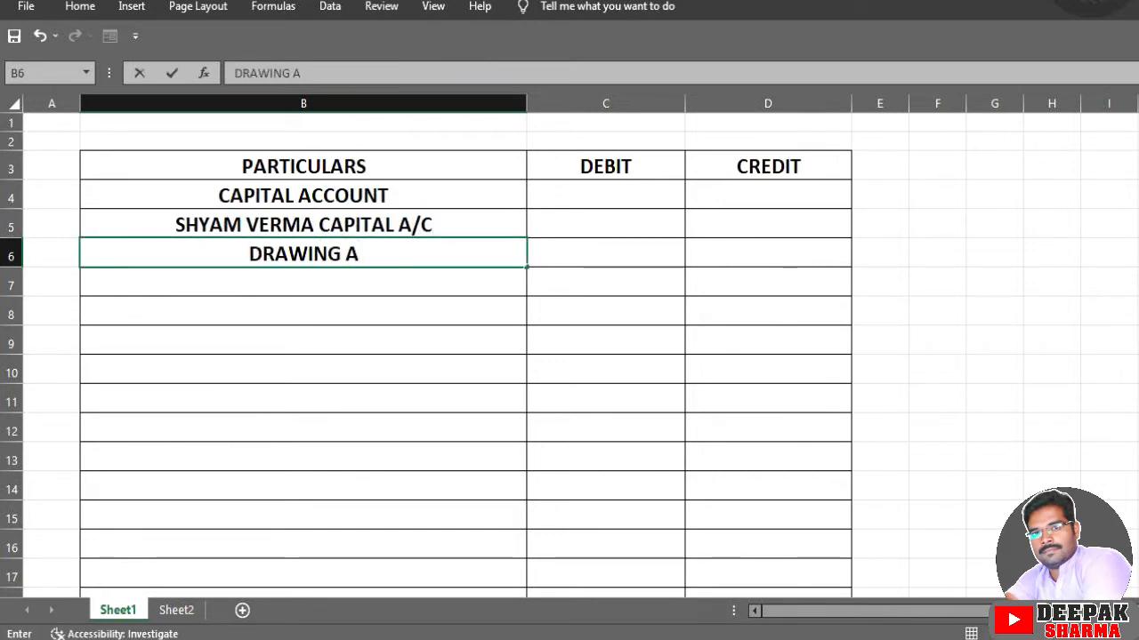
text(/C)
key(Return)
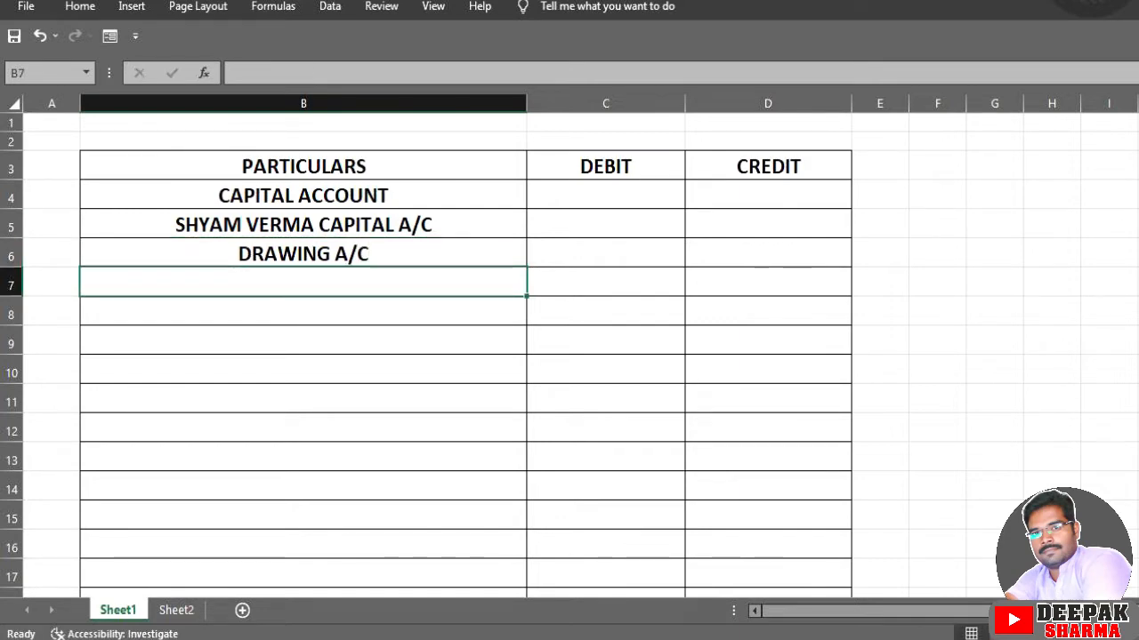
Step: Enter the group heading CURRENT LIABILITIES in cell B7 of the PARTICULARS column
text(CU)
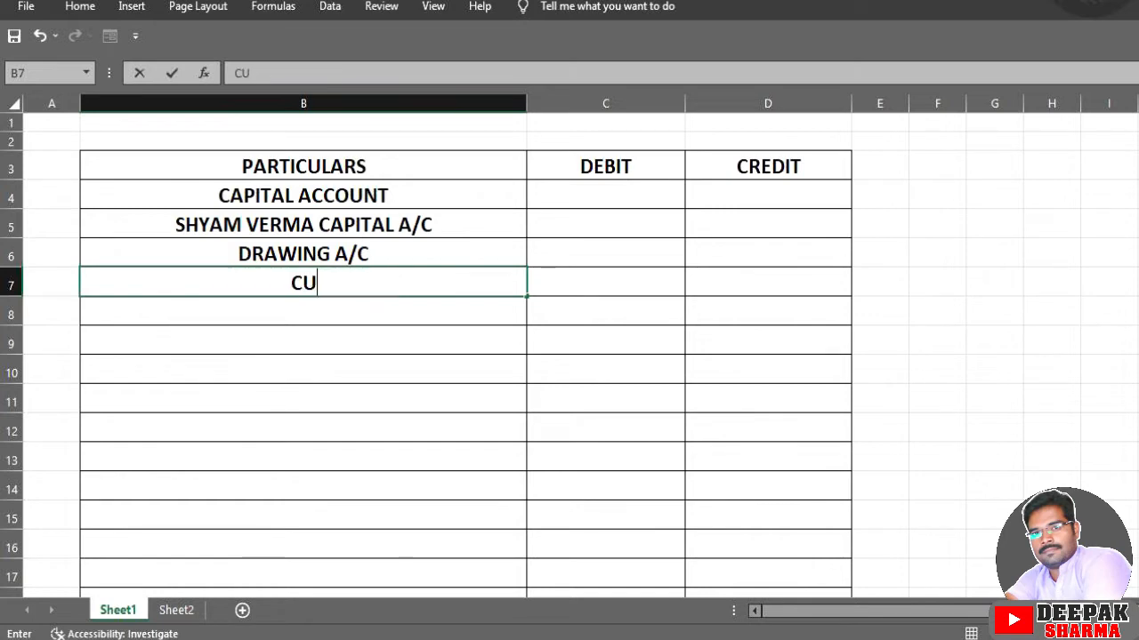
text(RRENT L)
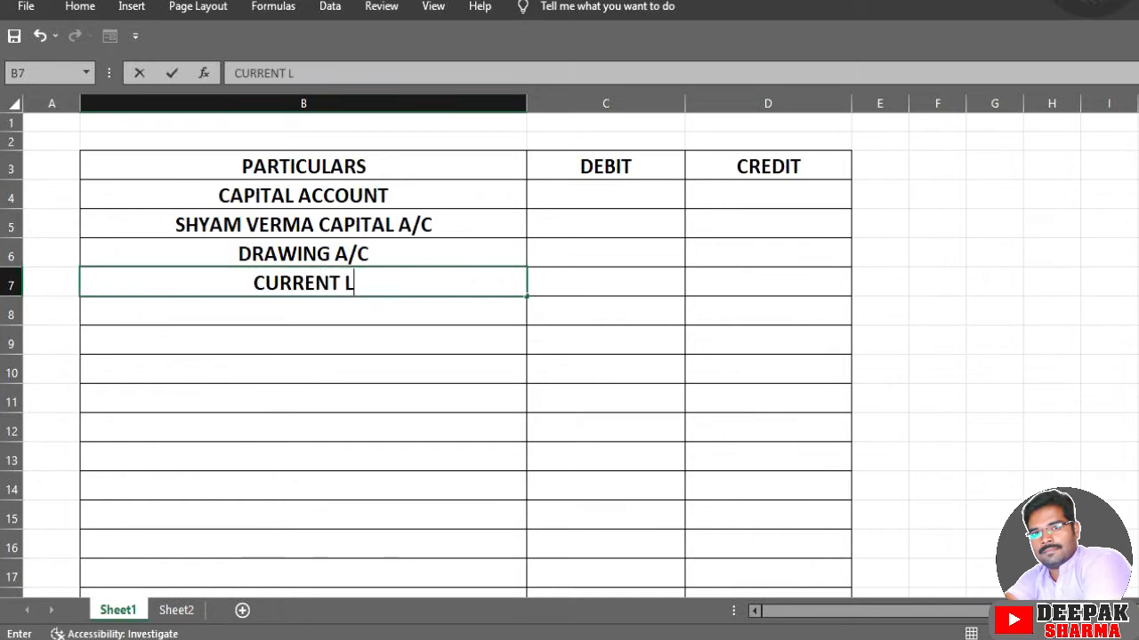
text(IABILITIES)
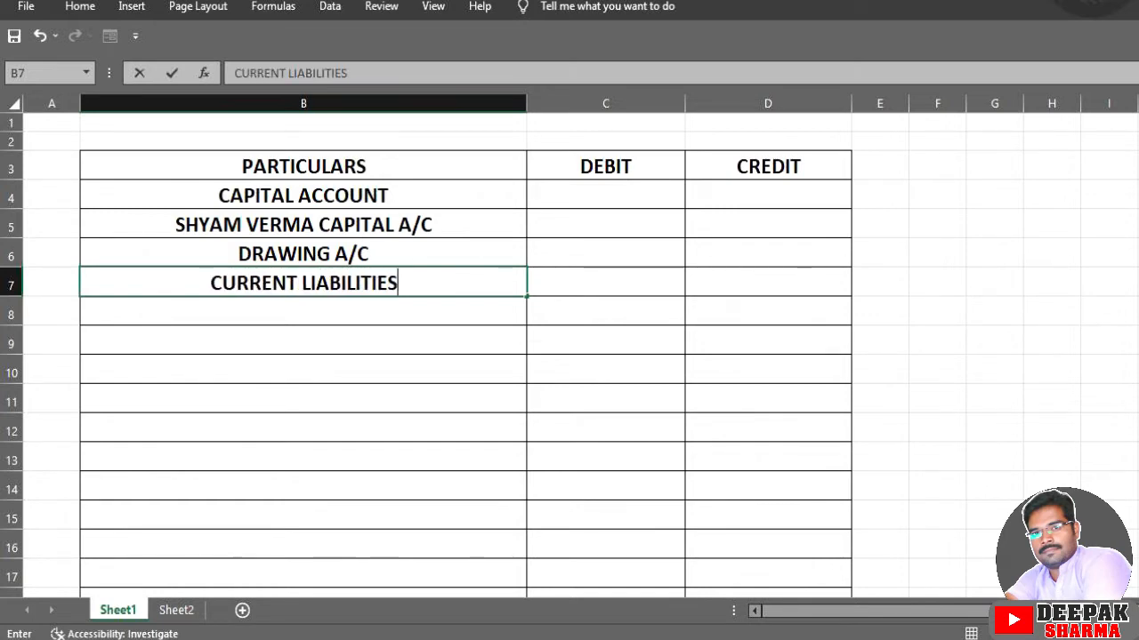
key(Return)
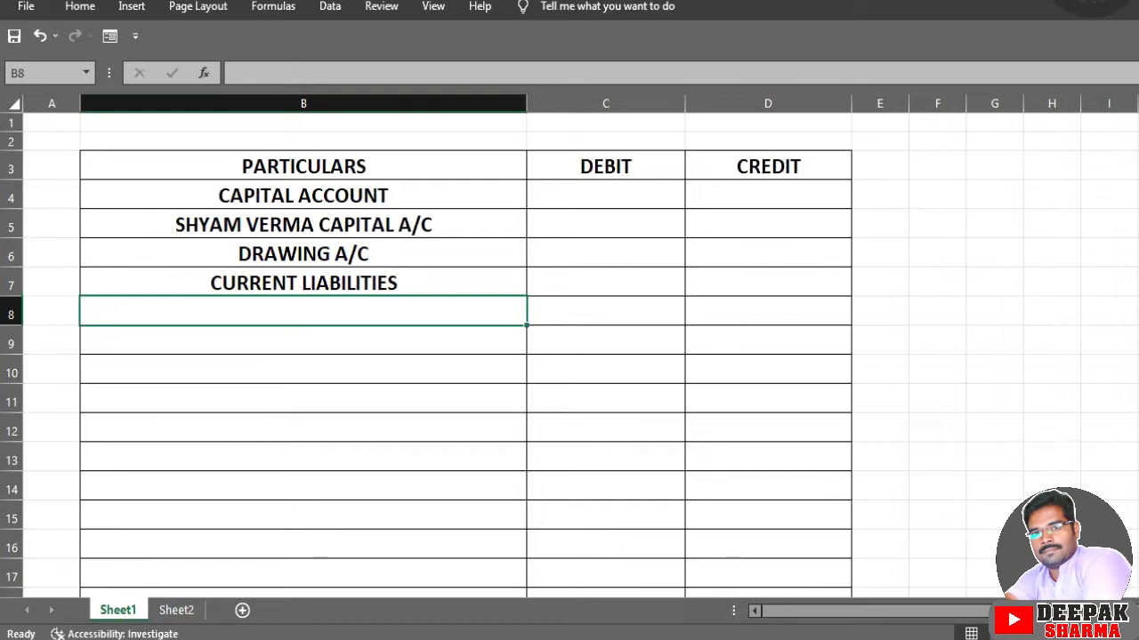
Step: Enter SUNDRY CREDITORS in cell B8, directly below the CURRENT LIABILITIES heading
text(S)
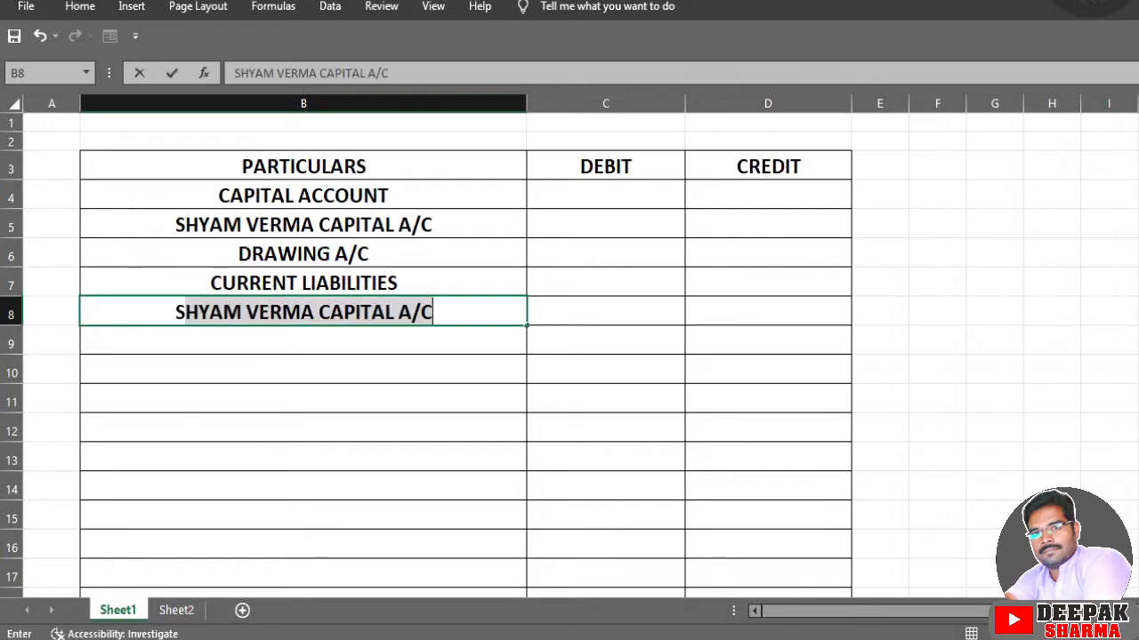
text(UN)
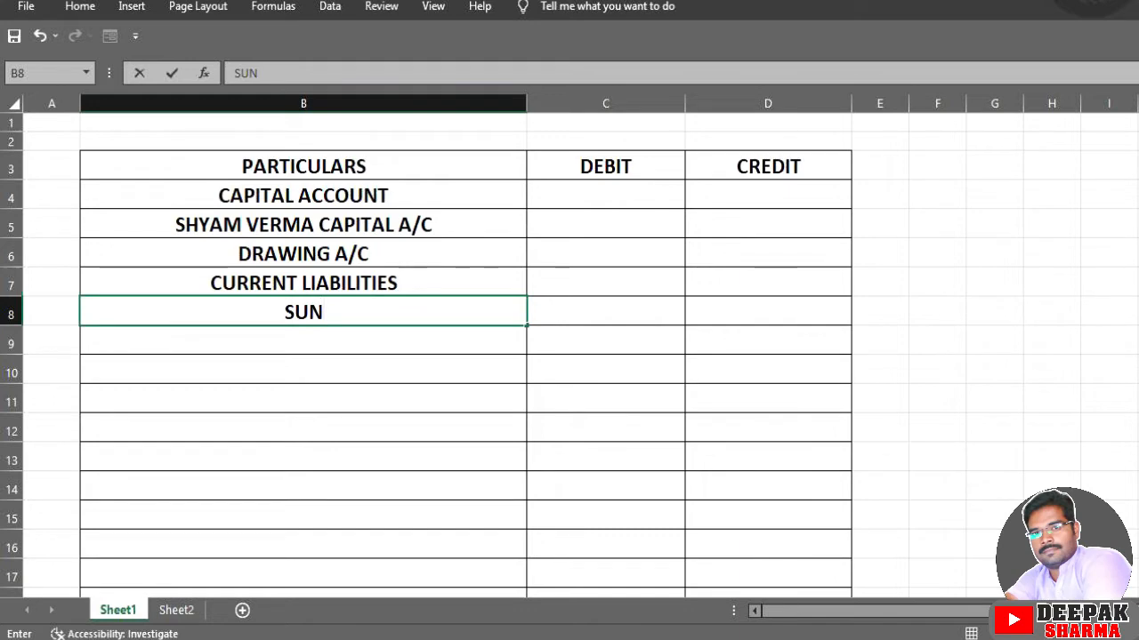
text(DRY CR)
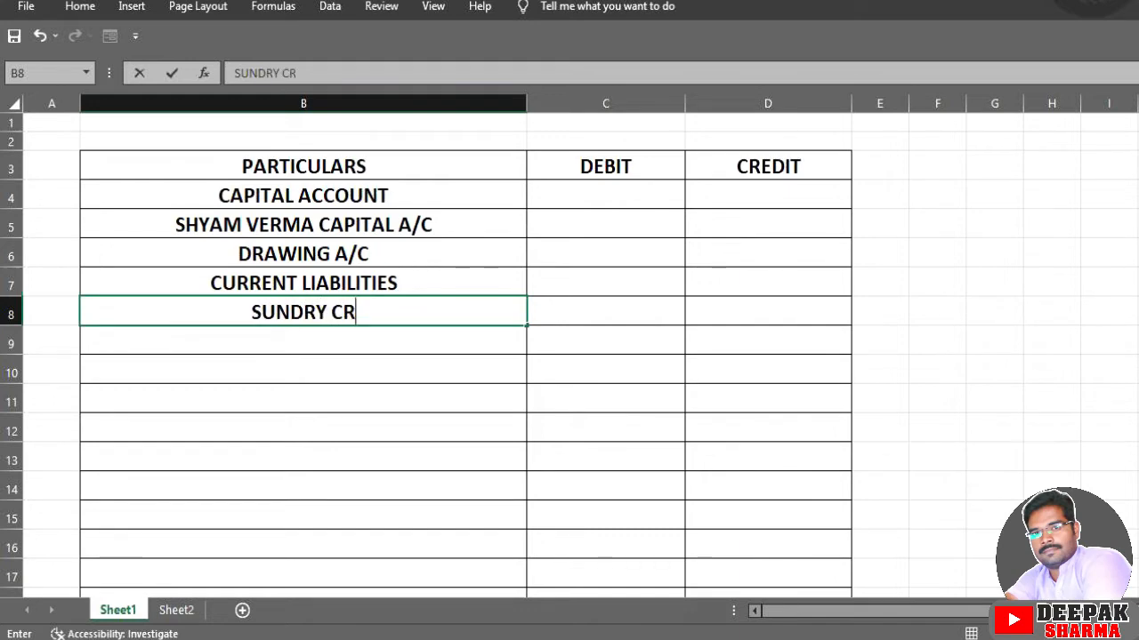
text(EDI)
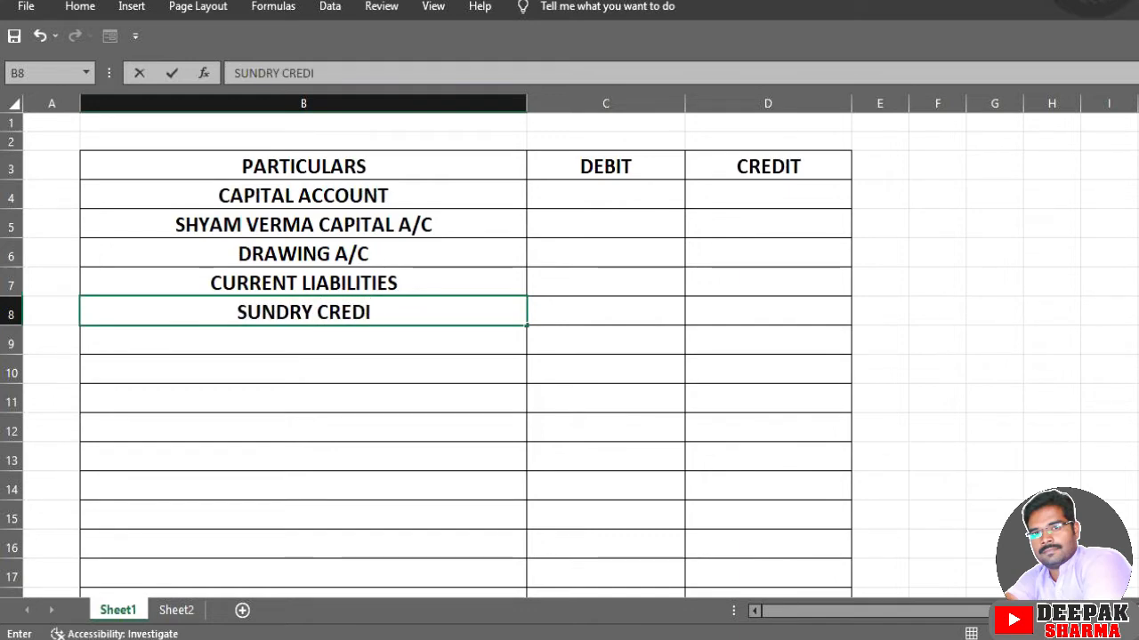
text(TORS)
key(Return)
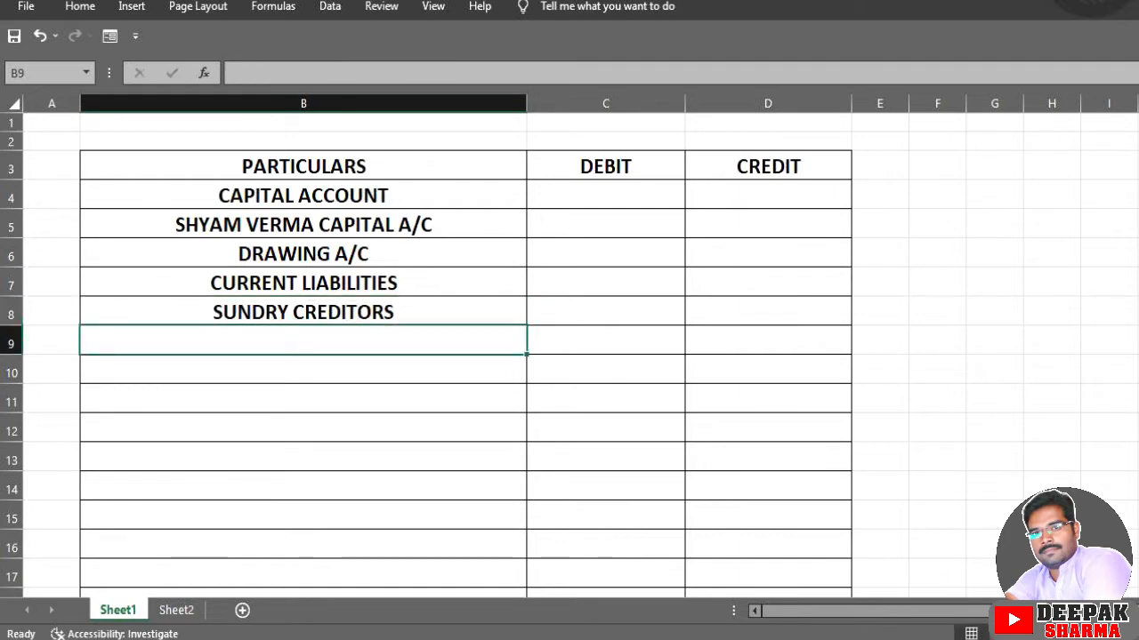
Step: Enter ADVANCE FROM CUSTOMER in cell B9 as the second line under CURRENT LIABILITIES
text(ADVA)
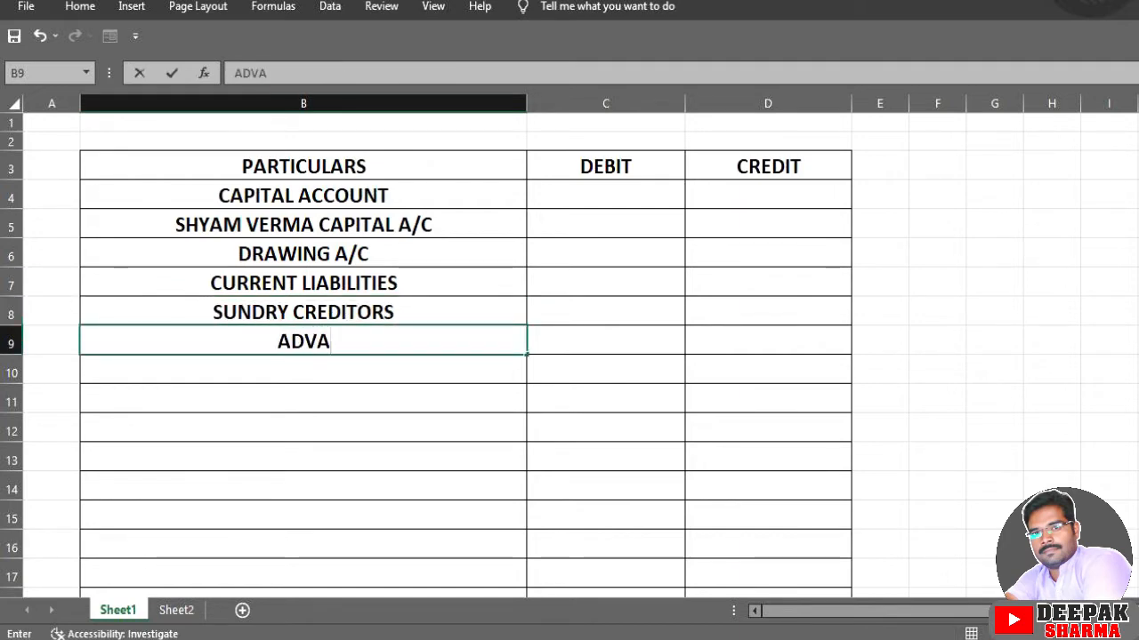
text(NCE )
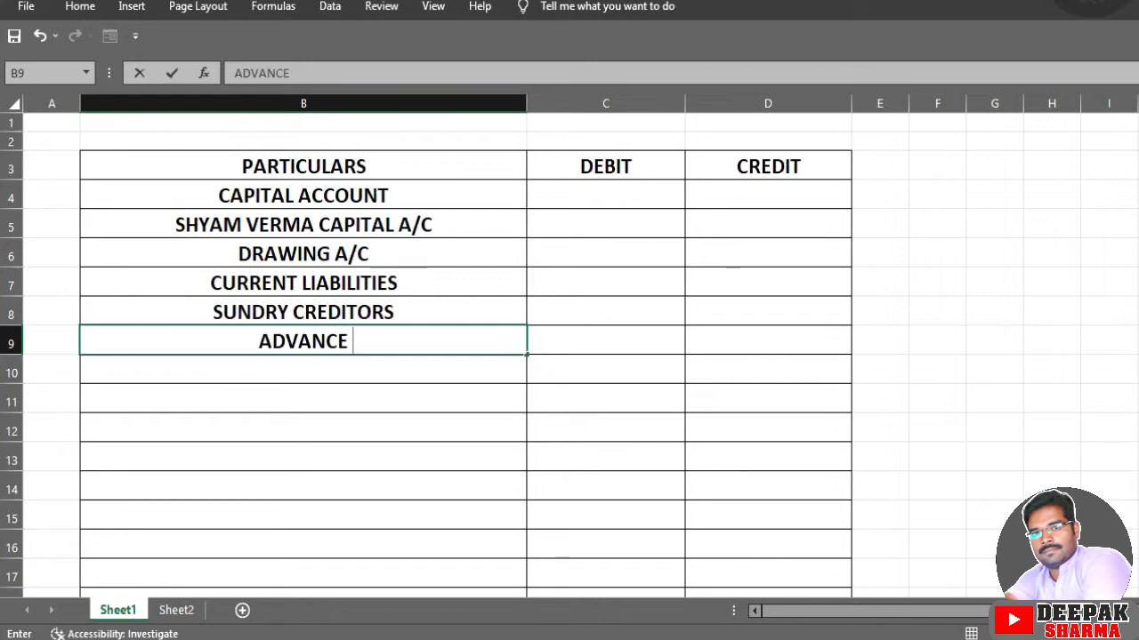
text(FROM )
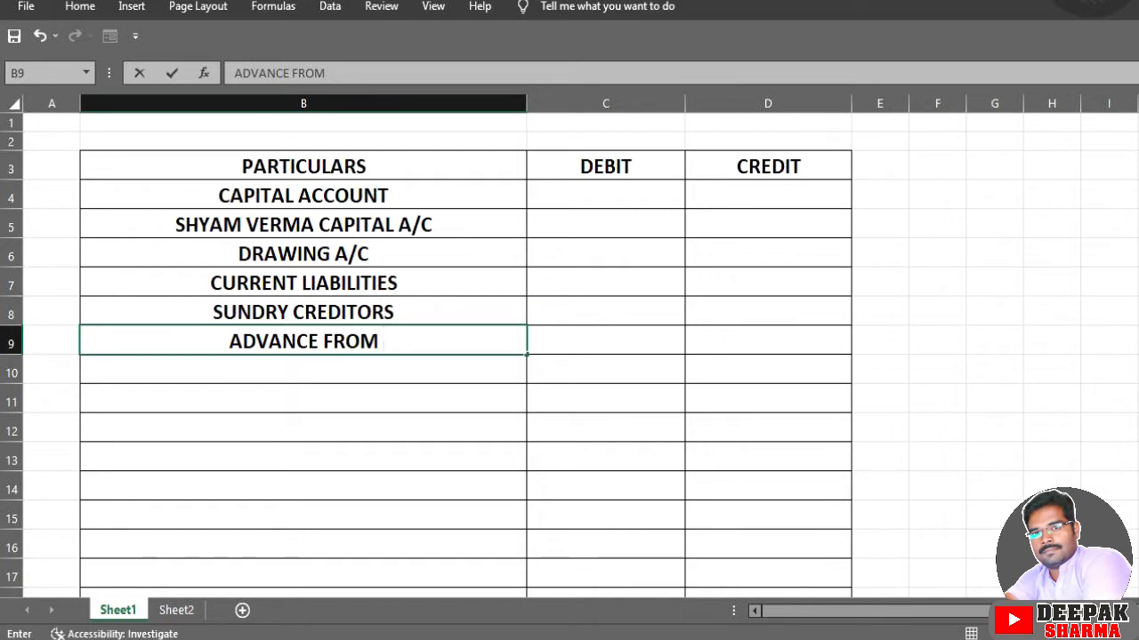
text(CUSTM)
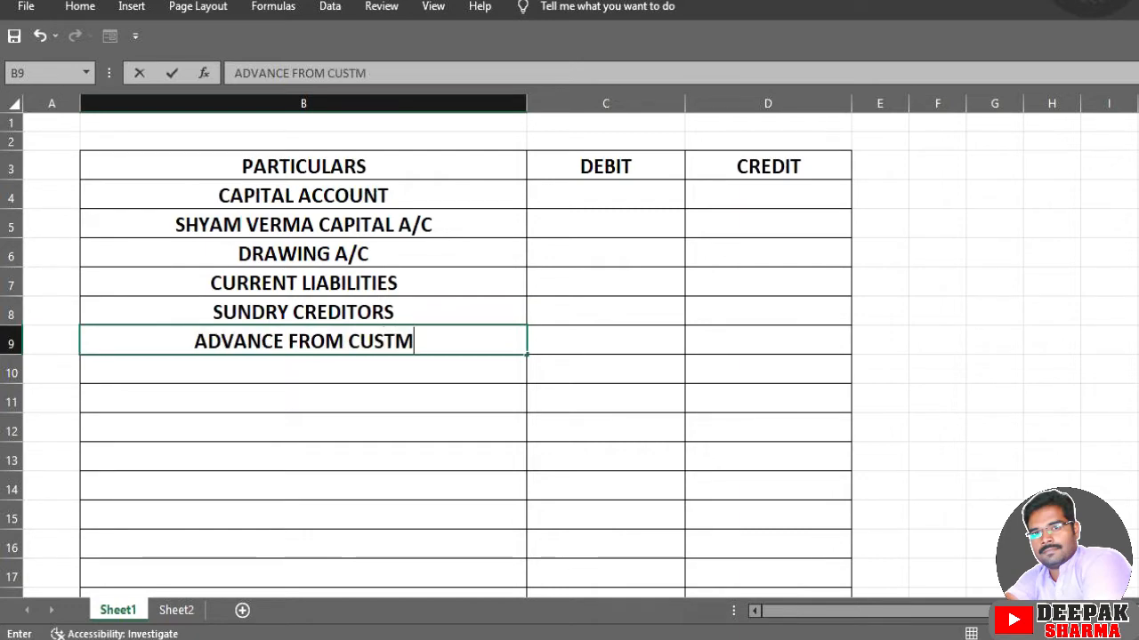
key(BackSpace)
text(OMER)
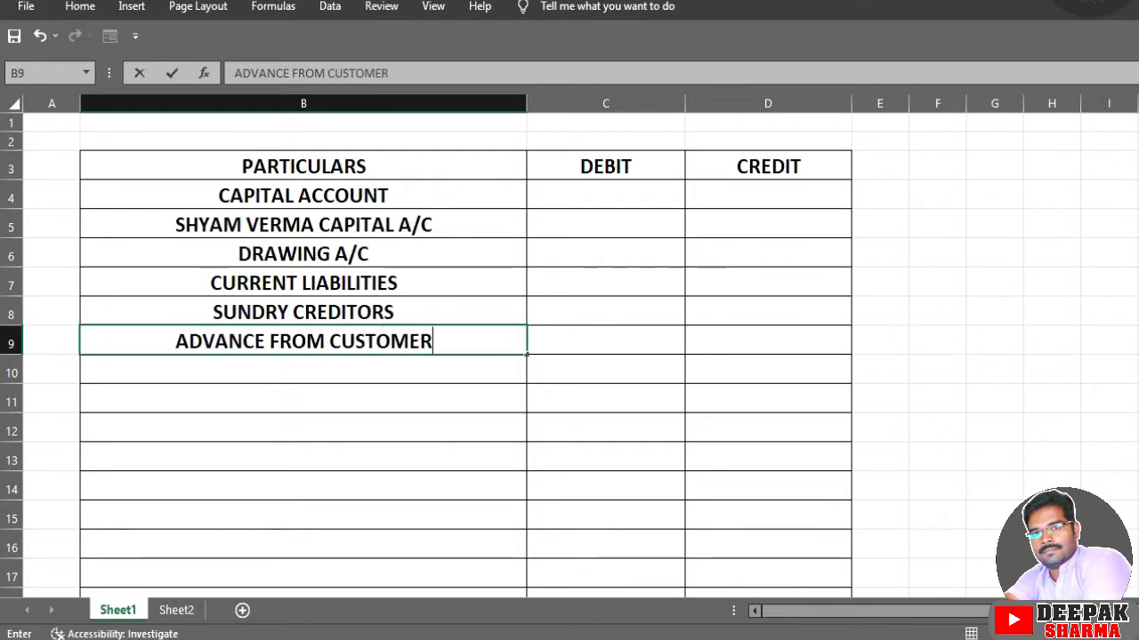
key(Return)
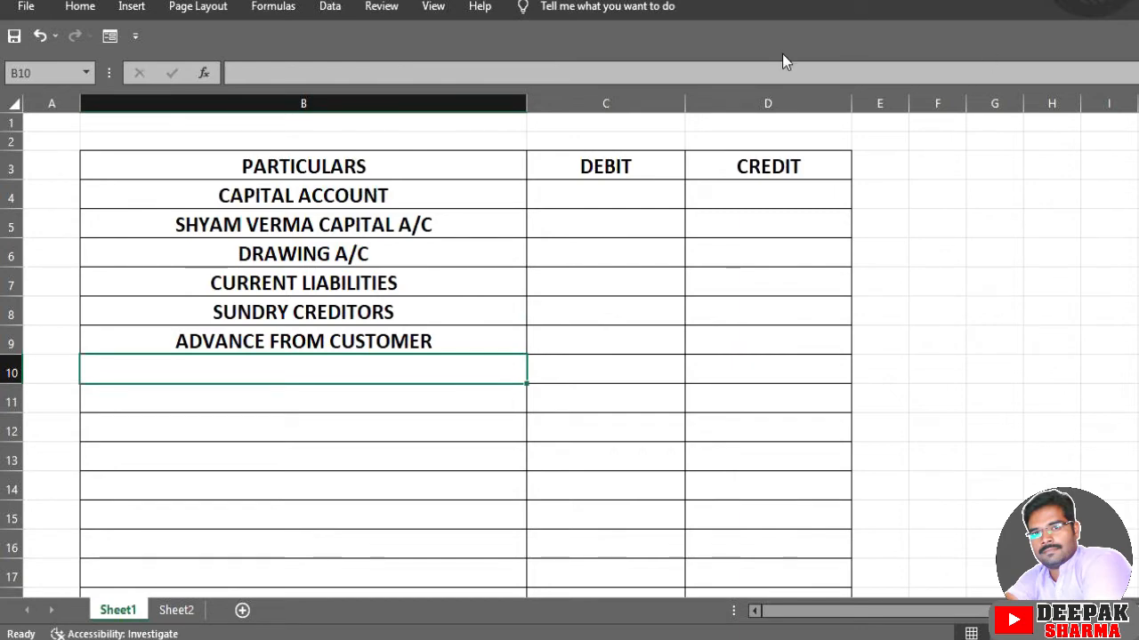
Step: Enter the group heading CURRENT ASSETS in cell B10, below ADVANCE FROM CUSTOMER
click(405, 193)
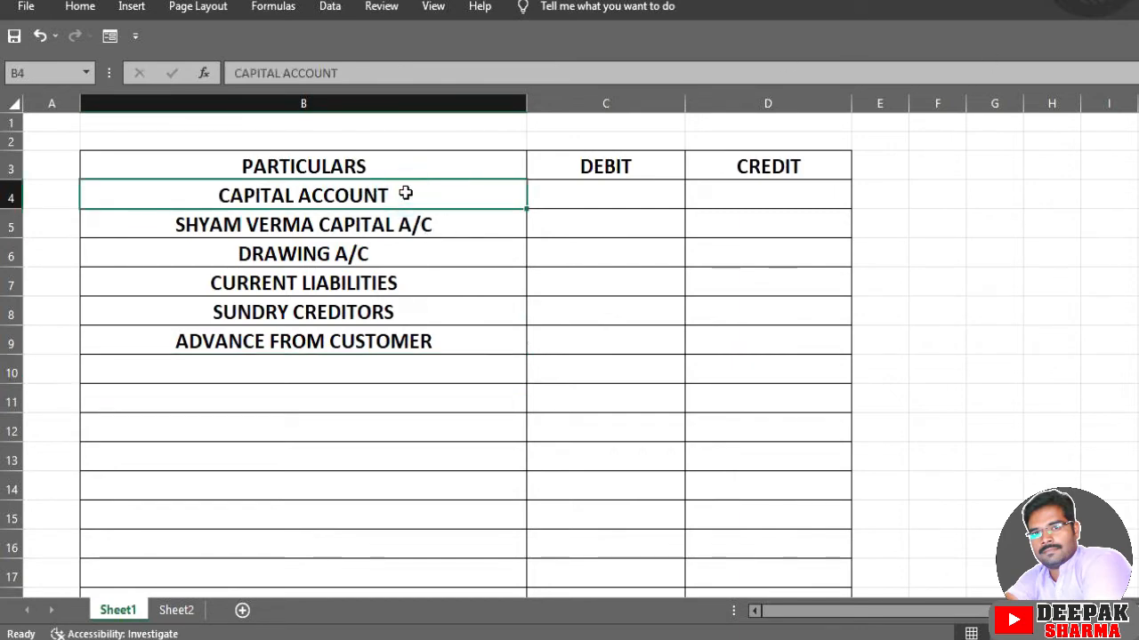
click(361, 373)
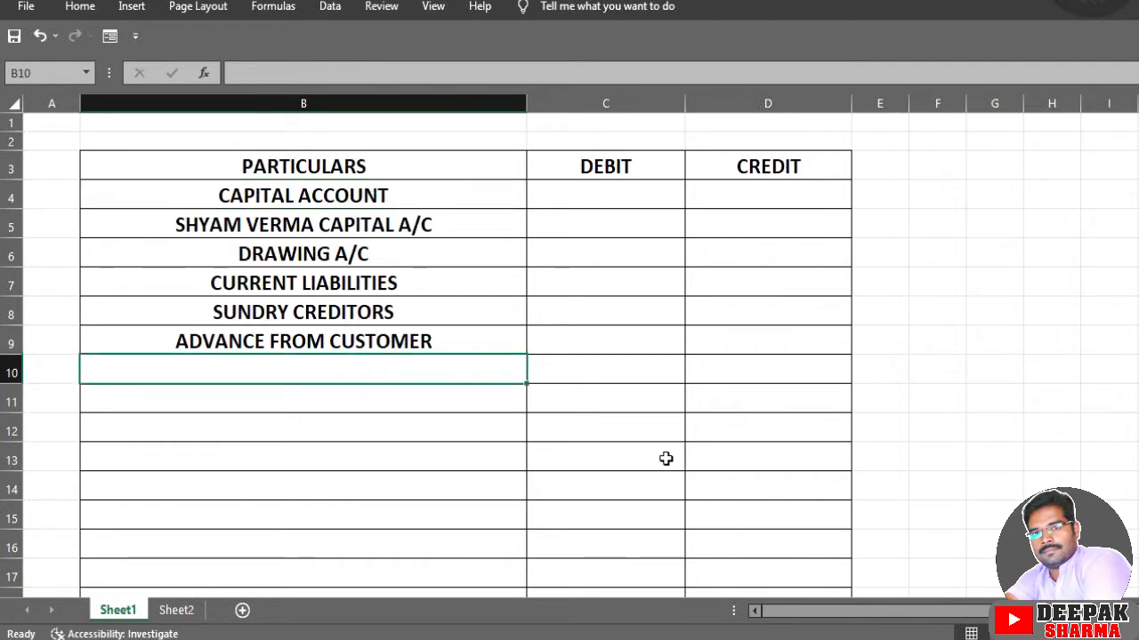
text(CURE)
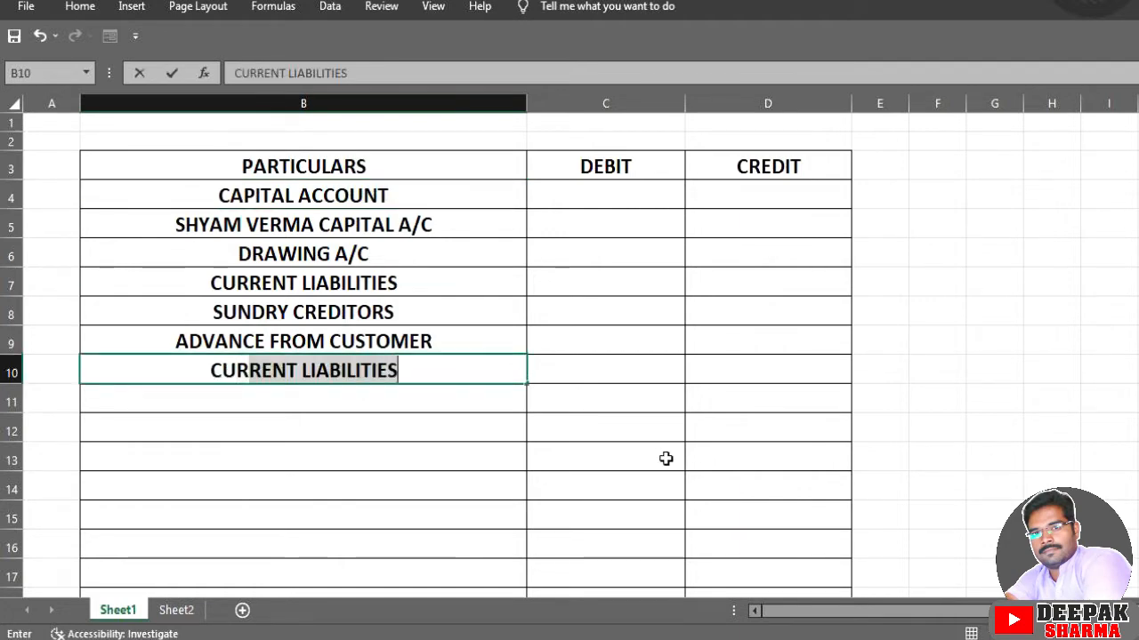
text(E)
key(BackSpace)
key(BackSpace)
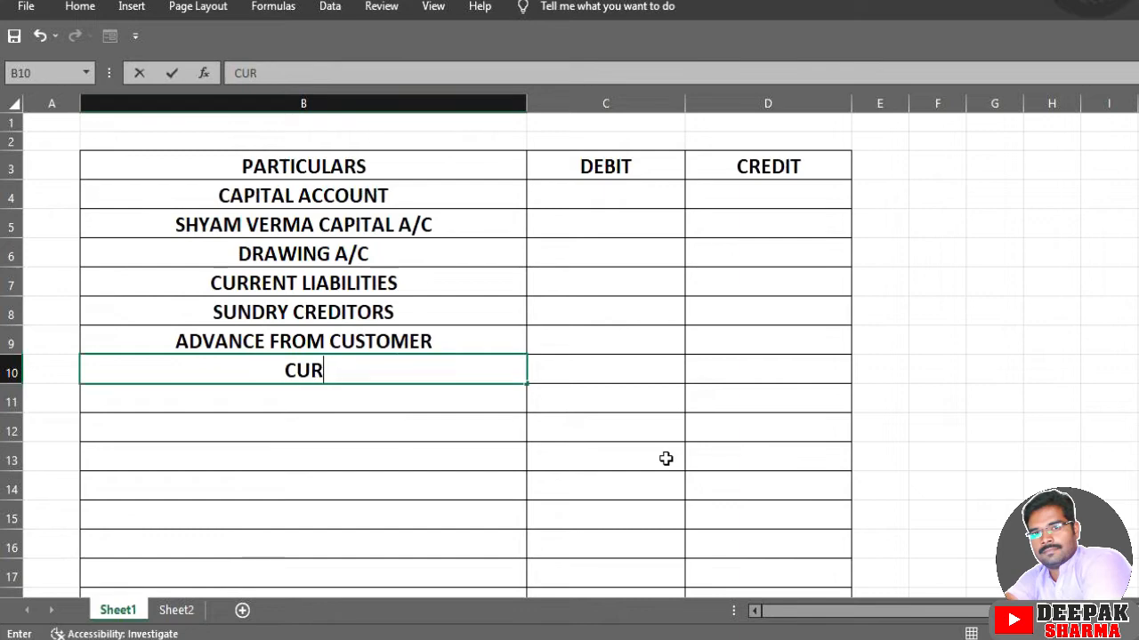
text(R)
text(ENT)
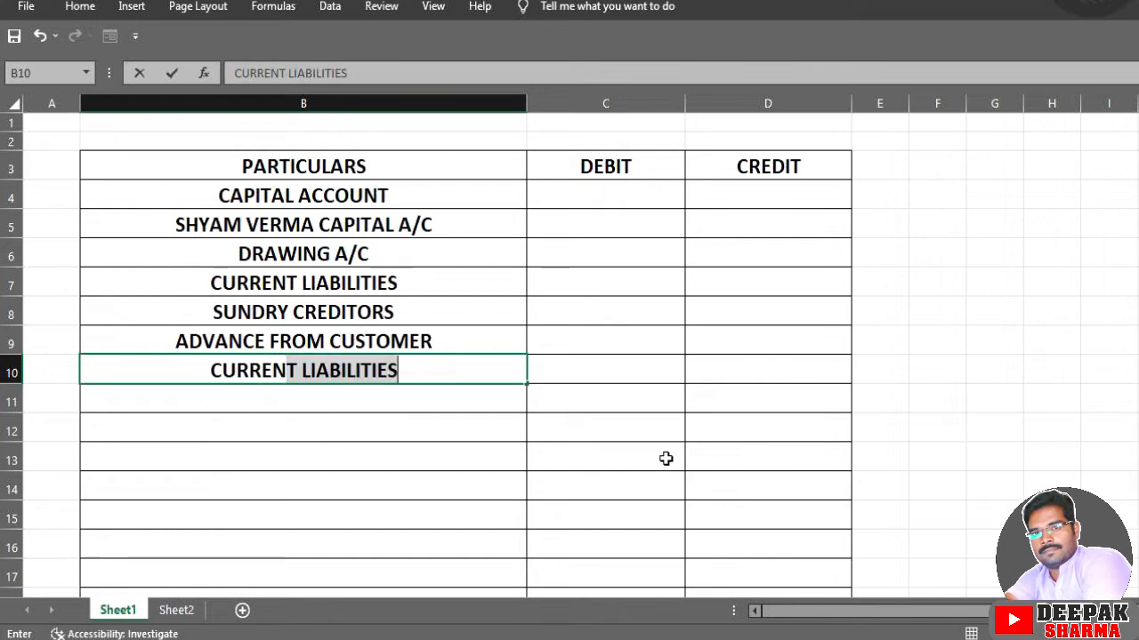
text( ASSETS)
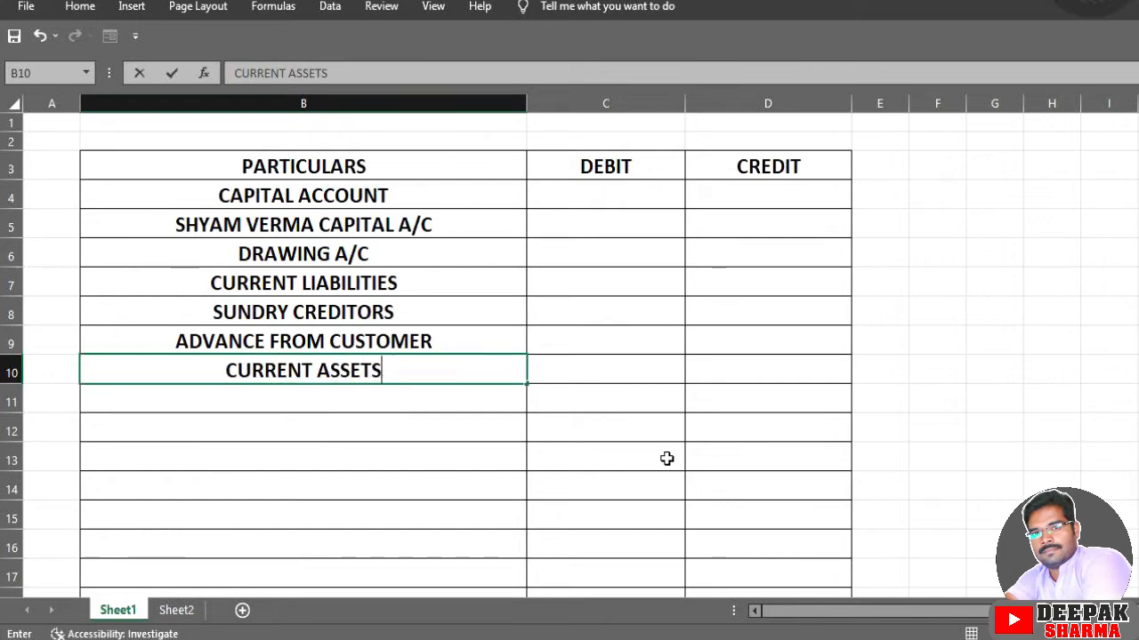
key(Return)
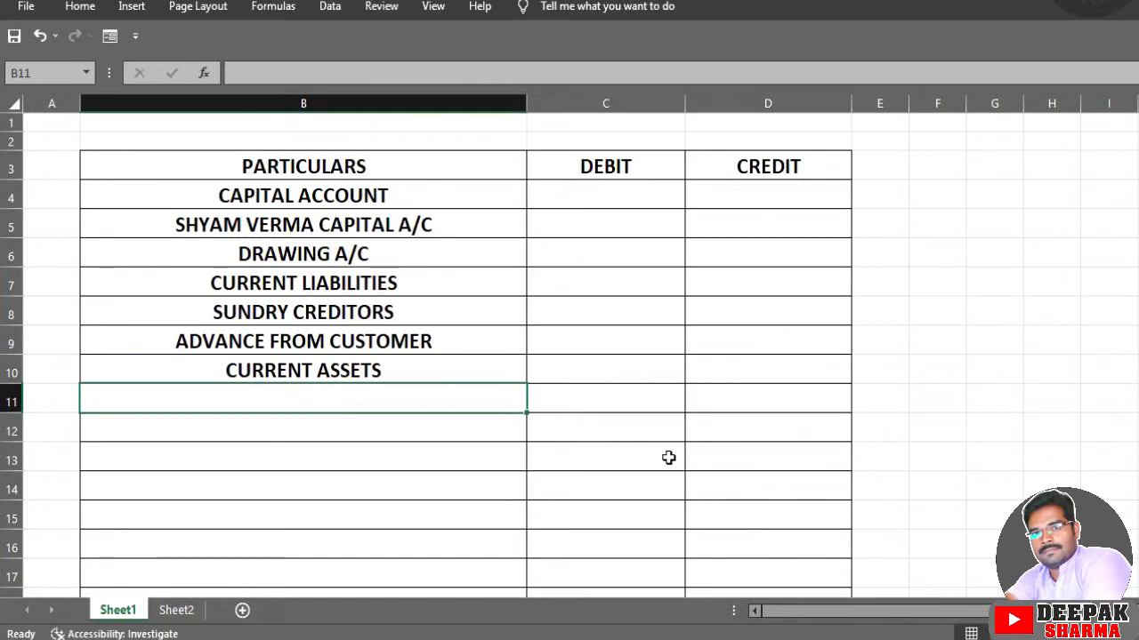
Step: Enter DEPOSITS ASSETS in cell B11 as the first line under CURRENT ASSETS
text(DEPOSIT)
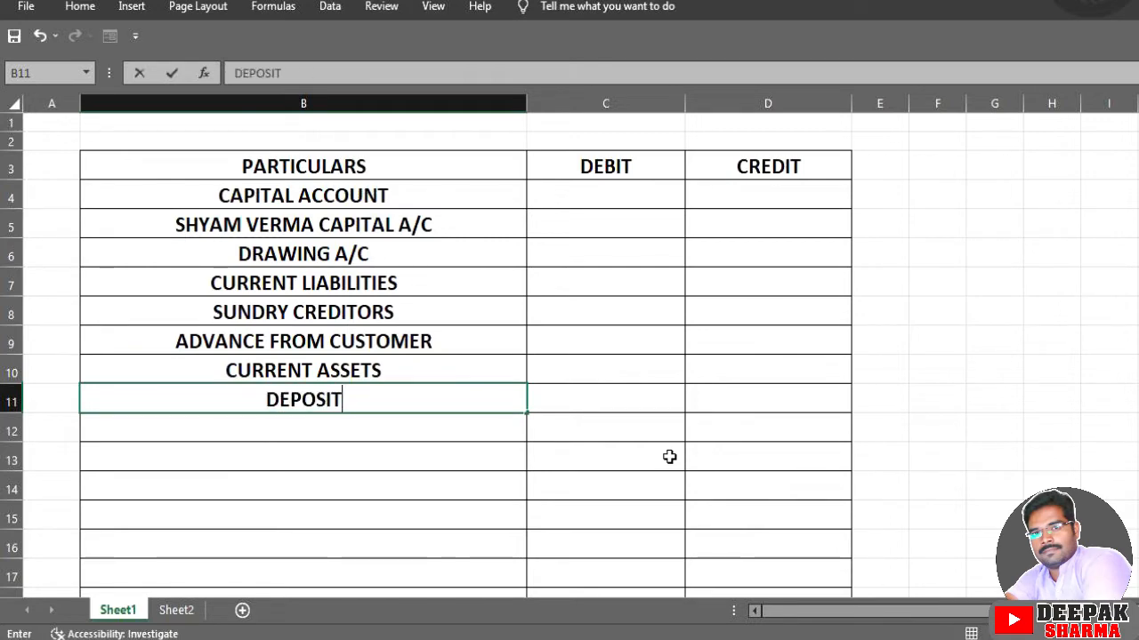
text(S)
text( A)
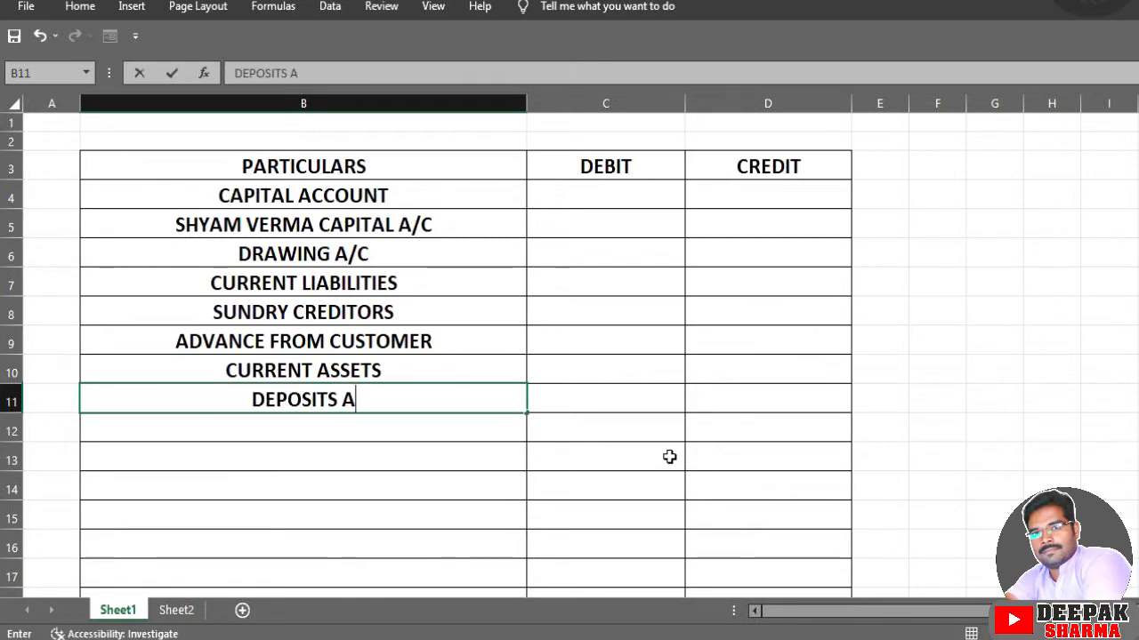
text(SSE)
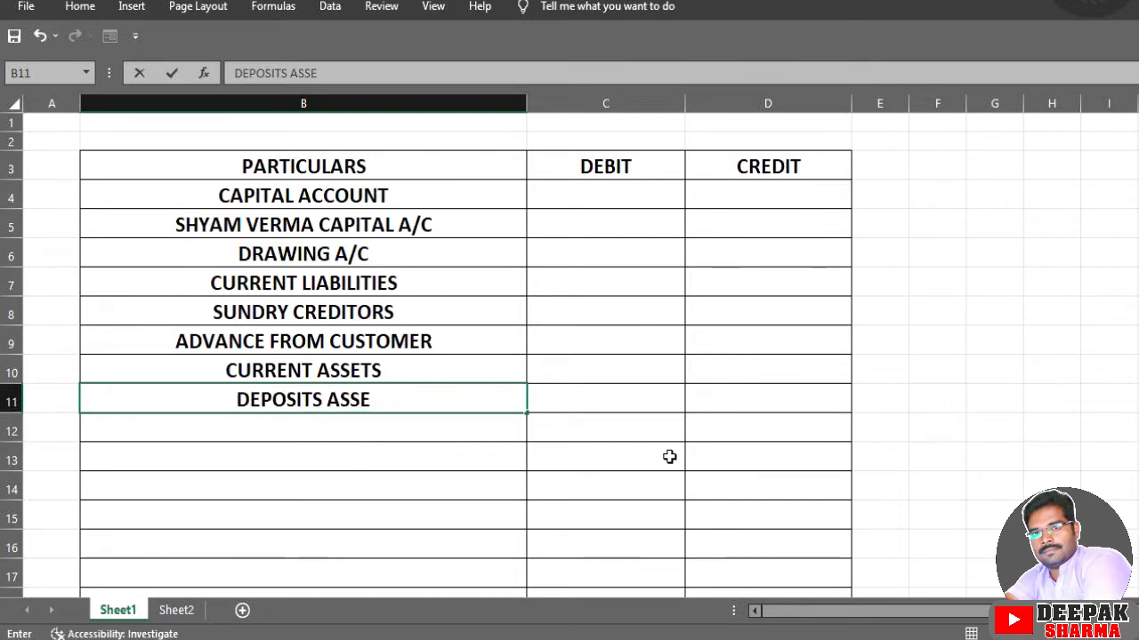
text(TS)
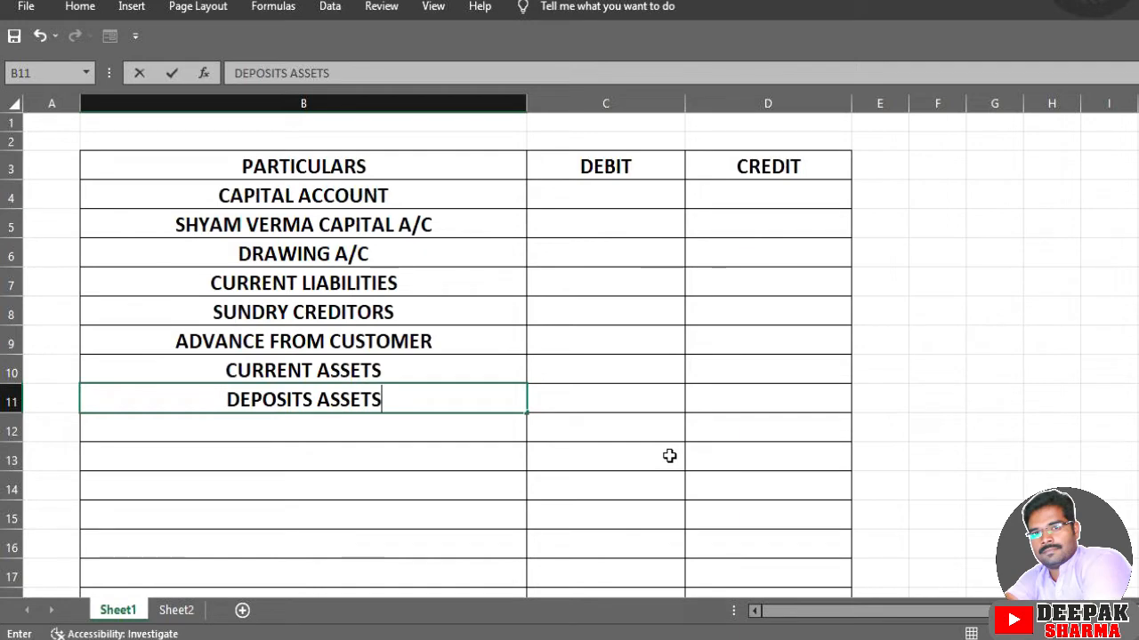
key(Return)
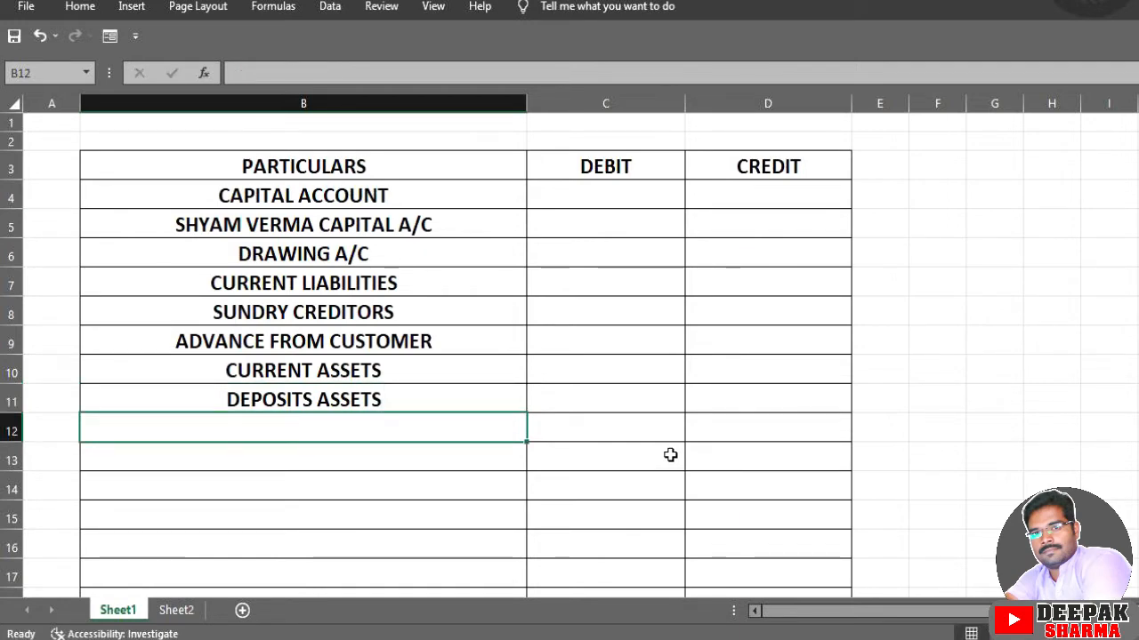
Step: Continue the CURRENT ASSETS group with CASH IN HAND in cell B12 and BANK A/C in cell B13
text(FI)
key(BackSpace)
key(BackSpace)
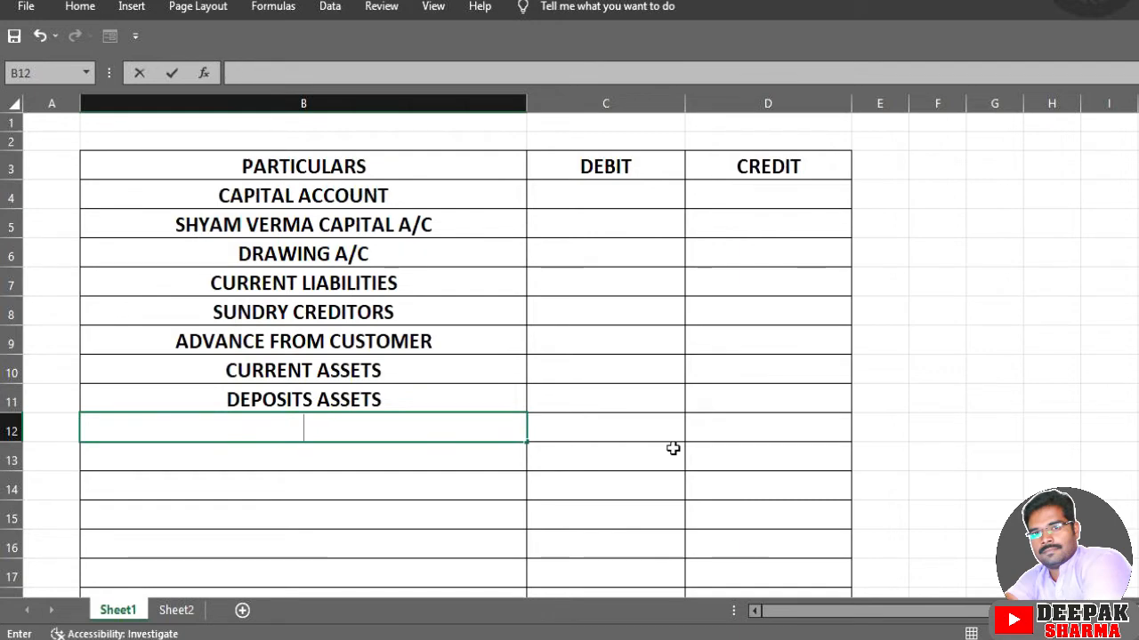
text(CASH )
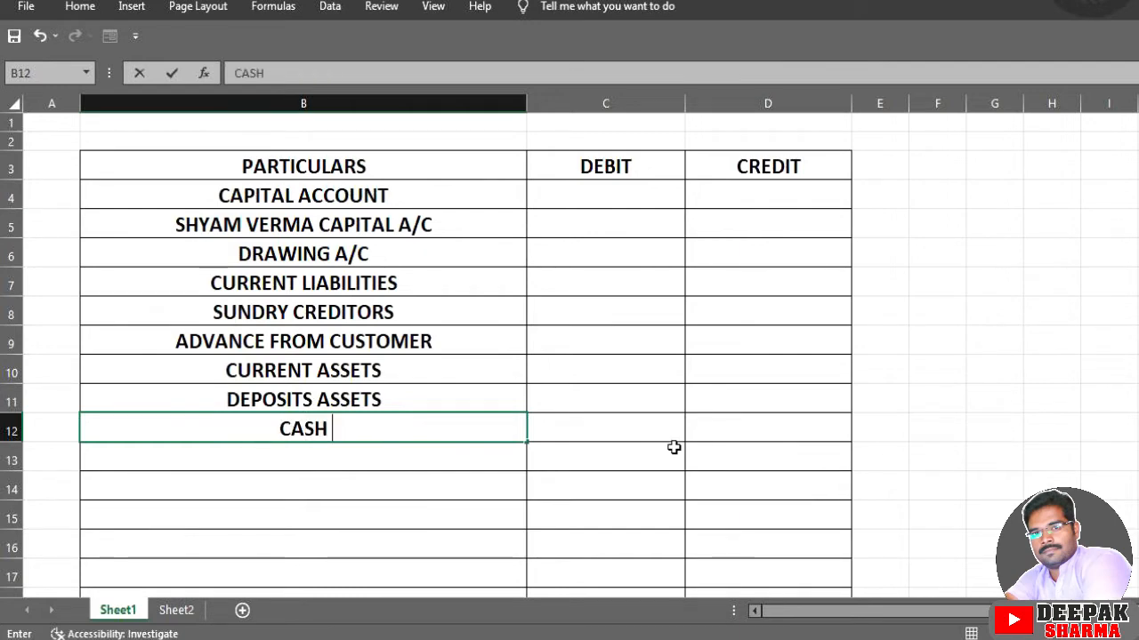
text(IN HAND)
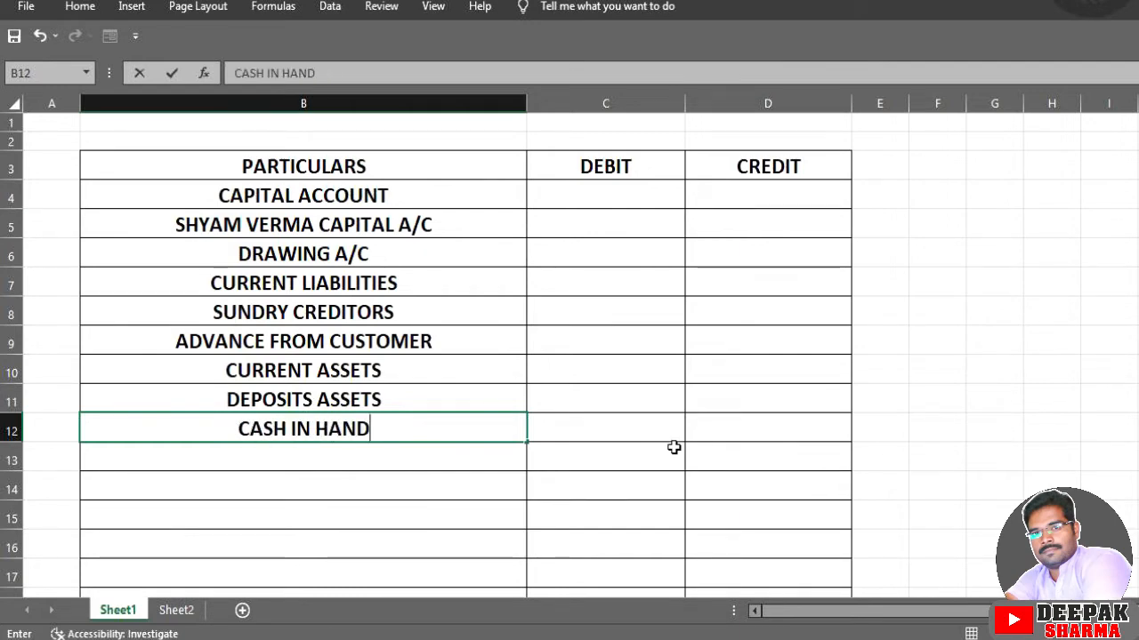
key(Return)
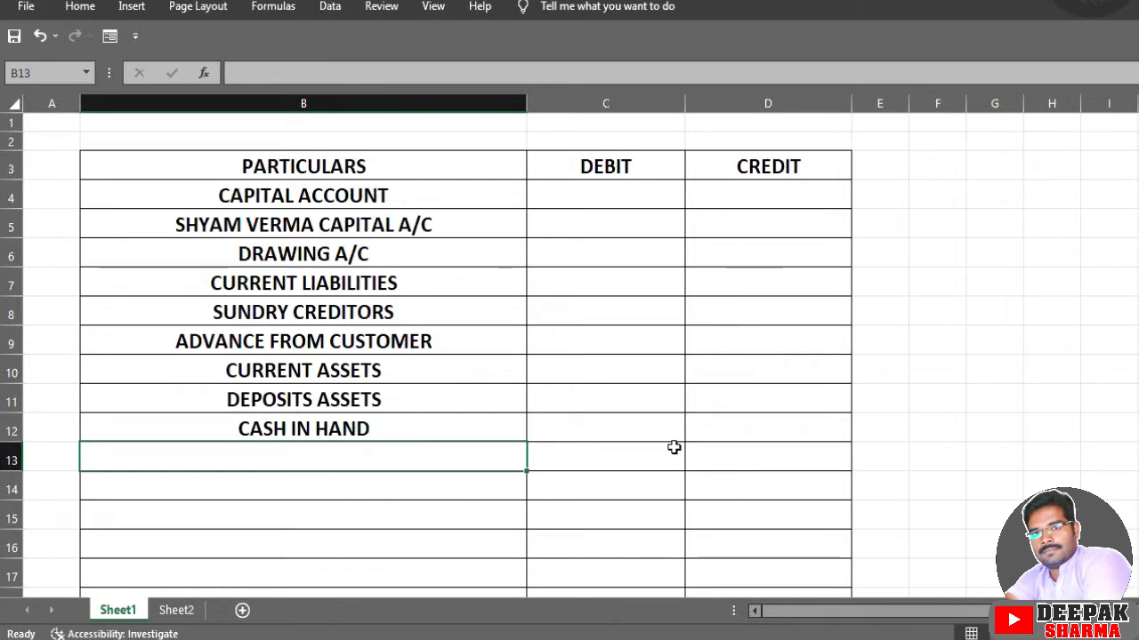
text(BANK A/C)
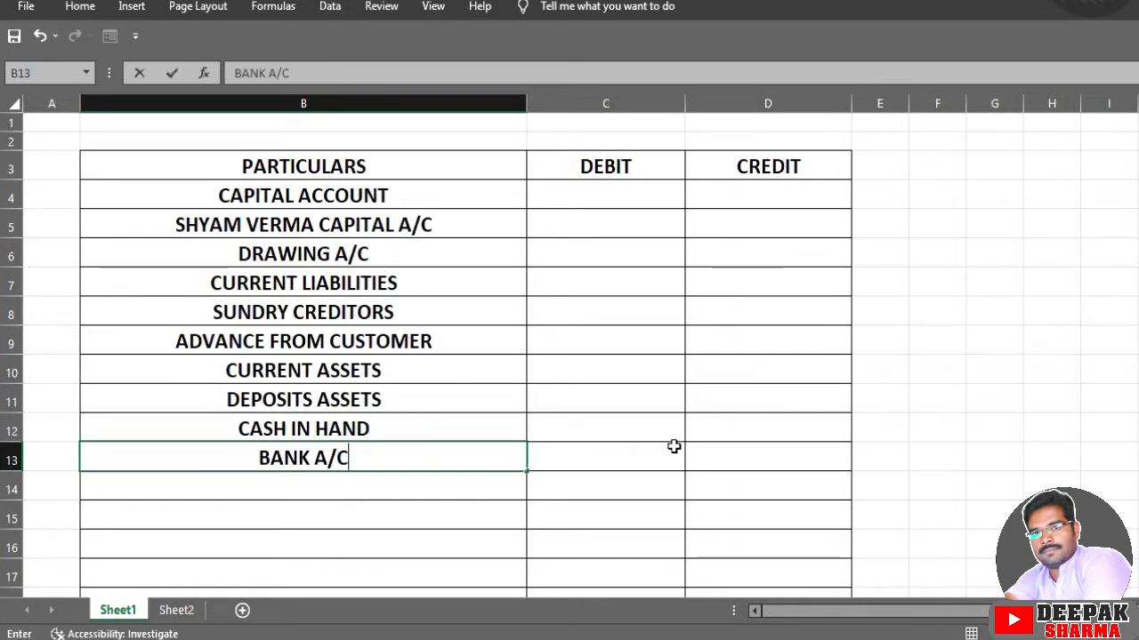
key(Return)
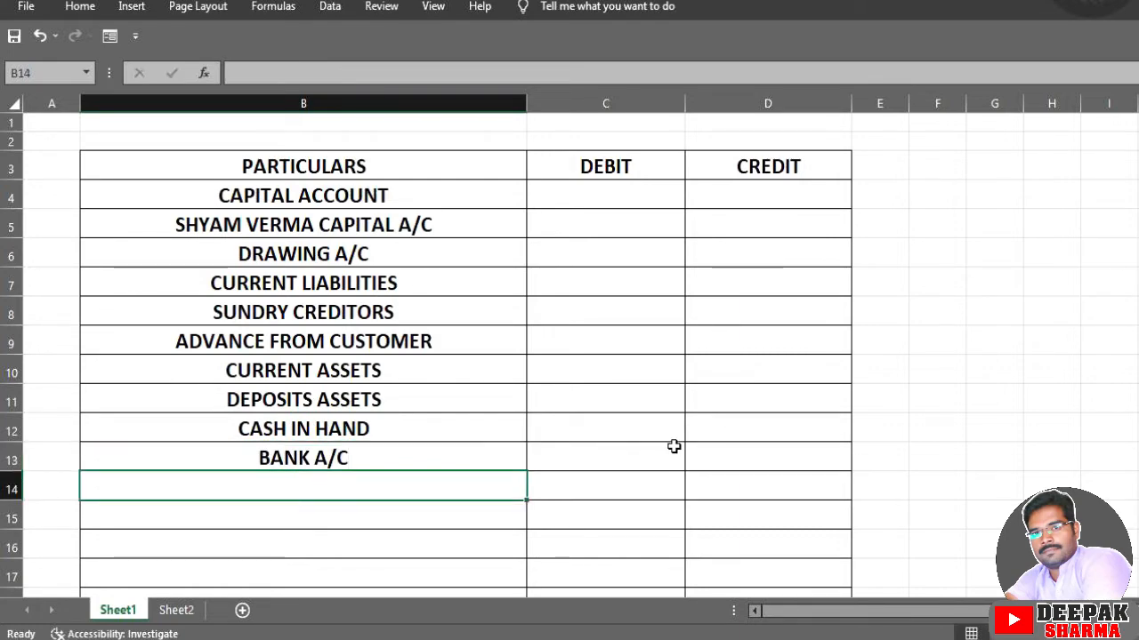
Step: Enter the group heading FIXED ASSETS in cell B14, below BANK A/C
text(FIXED)
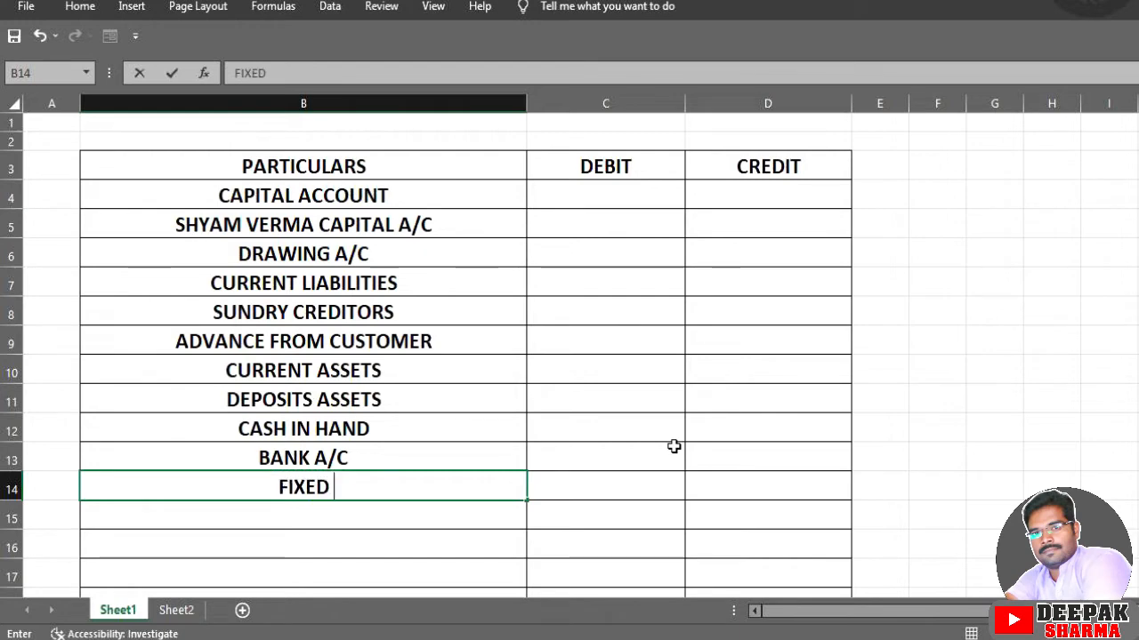
text( ASSETS)
key(Return)
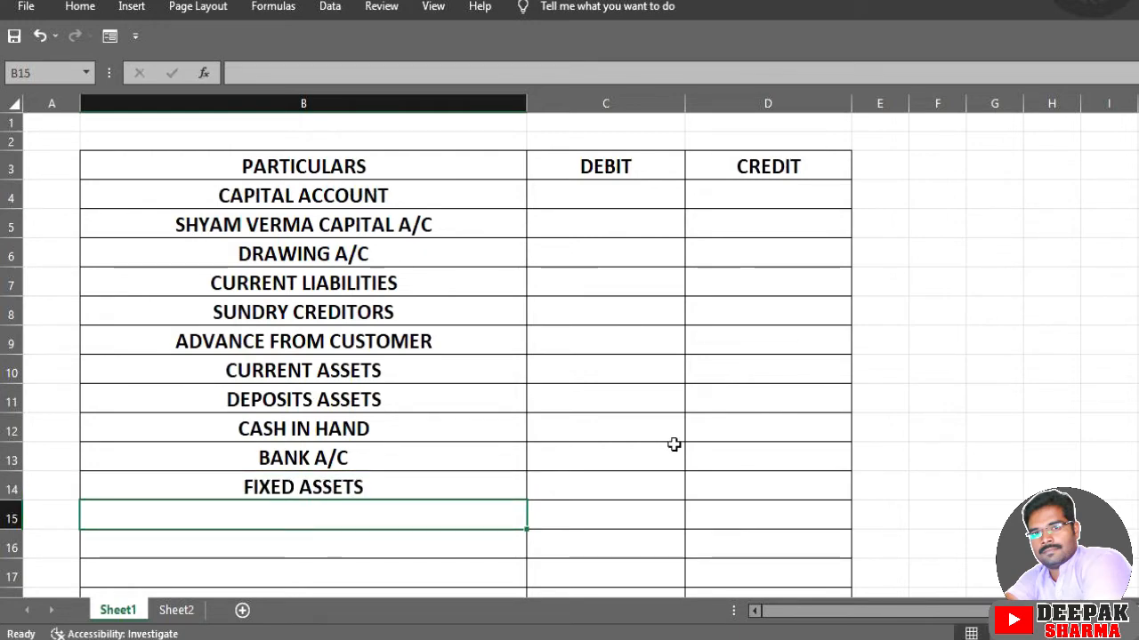
Step: List FURNITURE A/C in cell B15 and MOBILE A/C in cell B16 under FIXED ASSETS
text(FURNITURE)
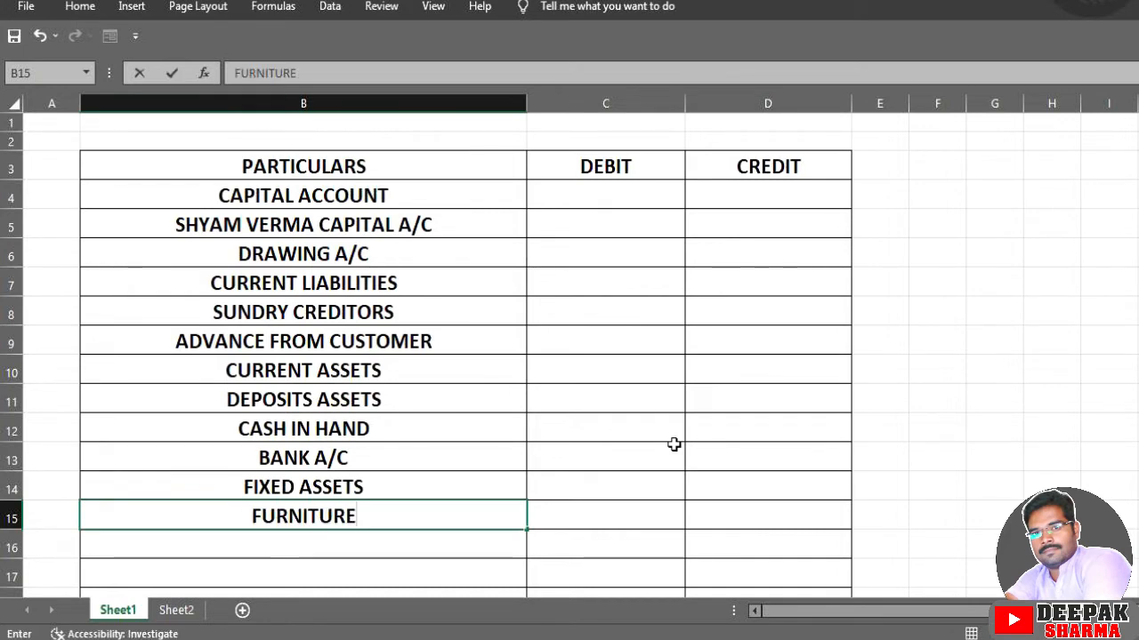
text( A/C)
key(Return)
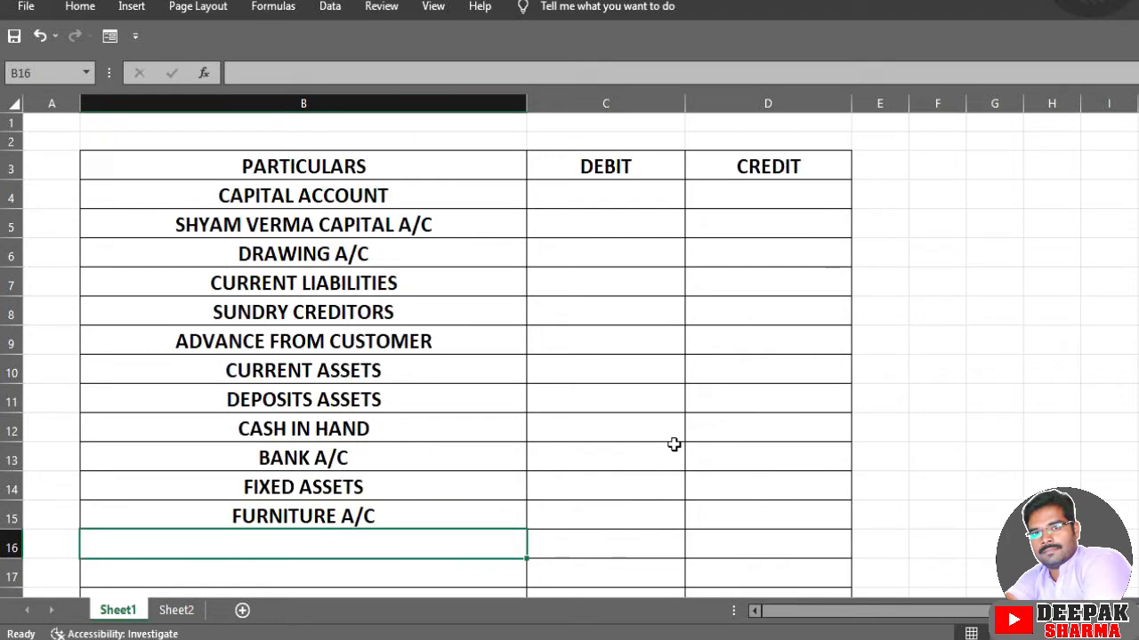
text(MOBILE A)
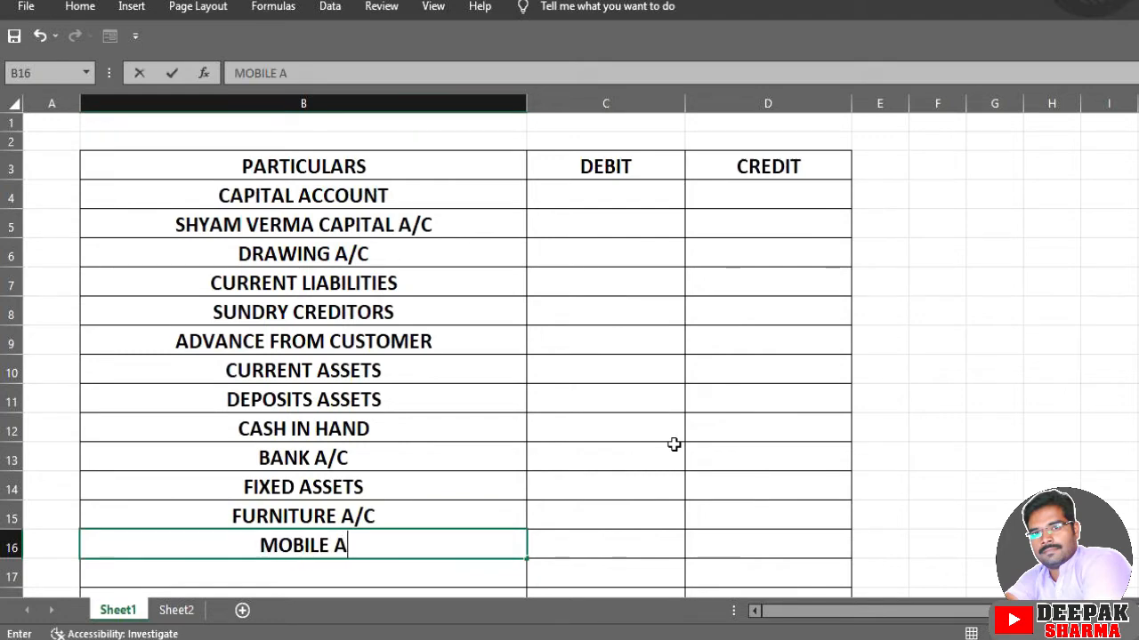
text(/C)
key(Return)
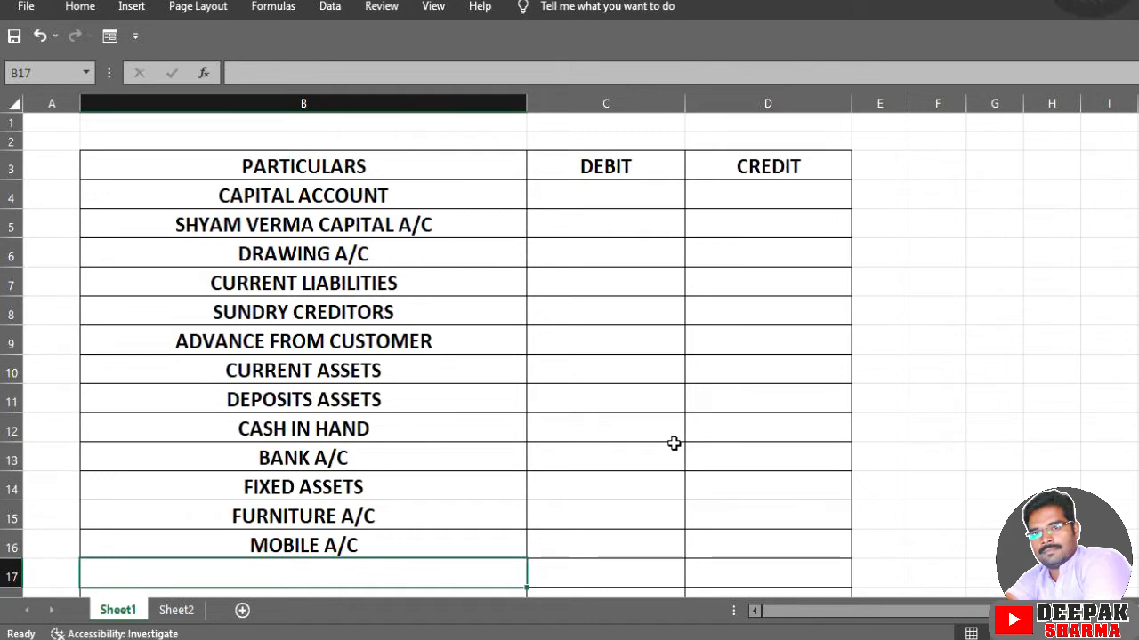
Step: Add A.C A/C in cell B17 as the last ledger under FIXED ASSETS
text(A.C)
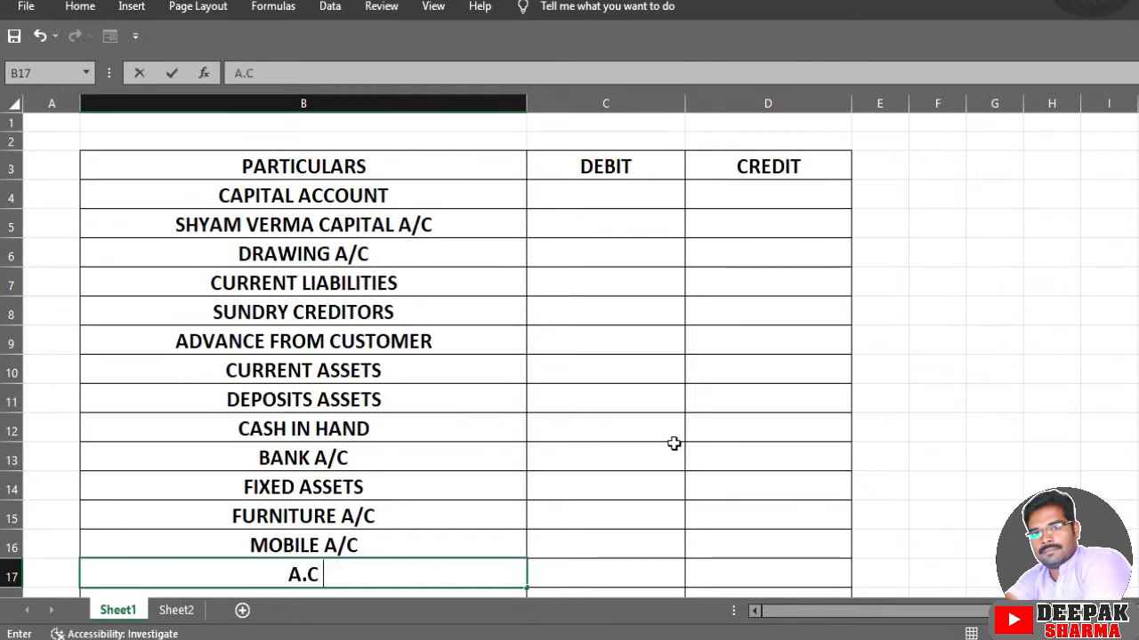
text( A/C)
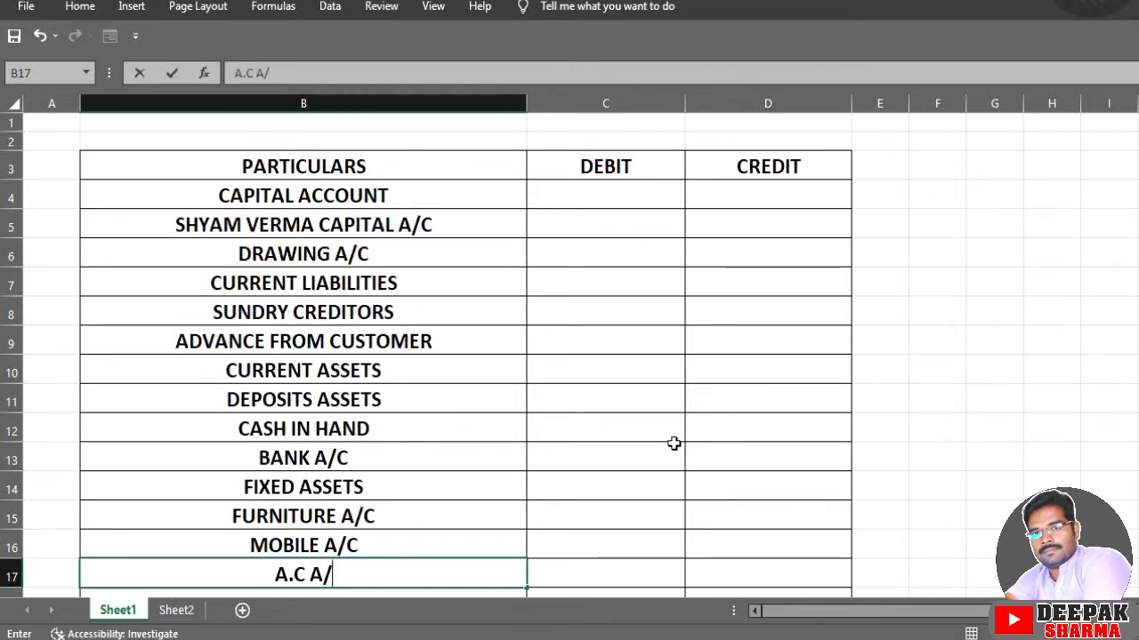
key(Return)
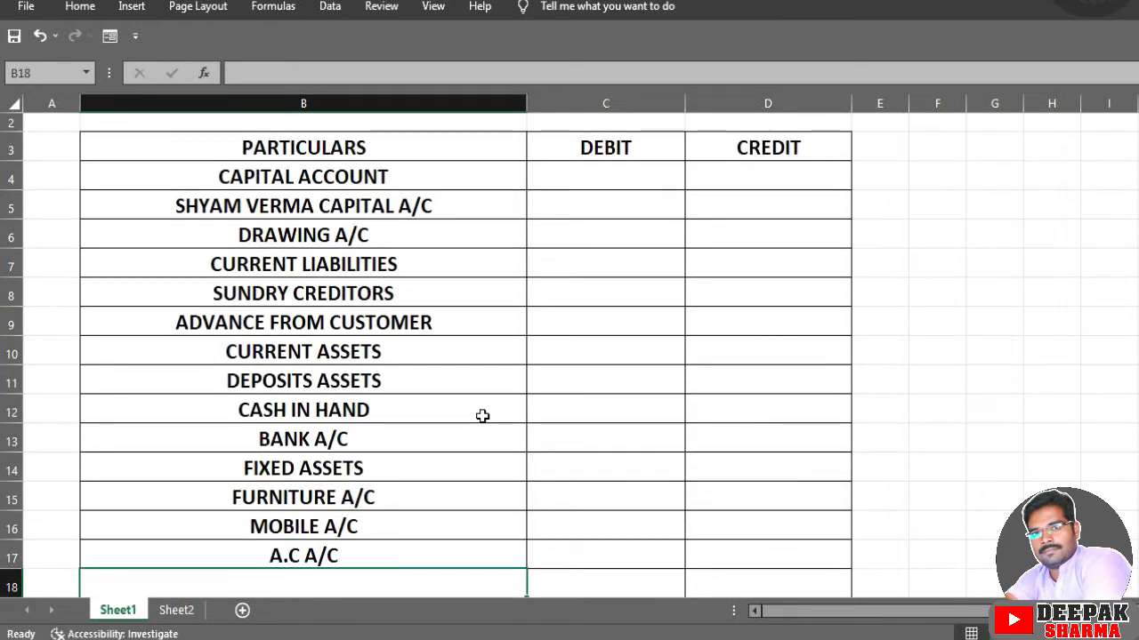
Step: Enter the group heading INDIRECT EXPENSE in cell B18, below A.C A/C
scroll(482, 416, down, 2)
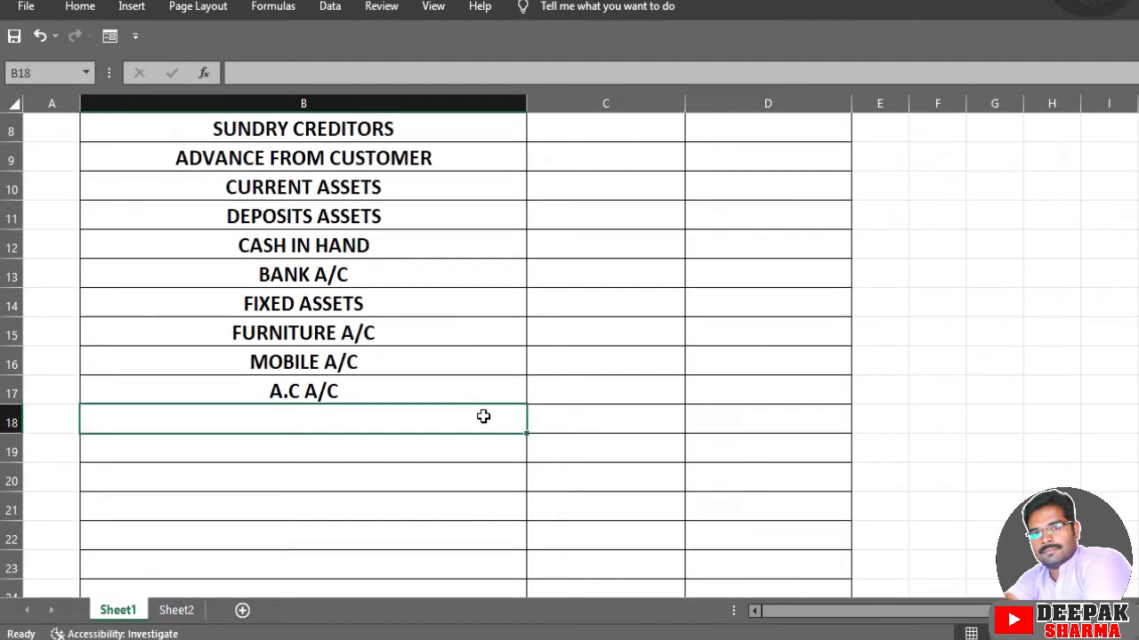
text(IN)
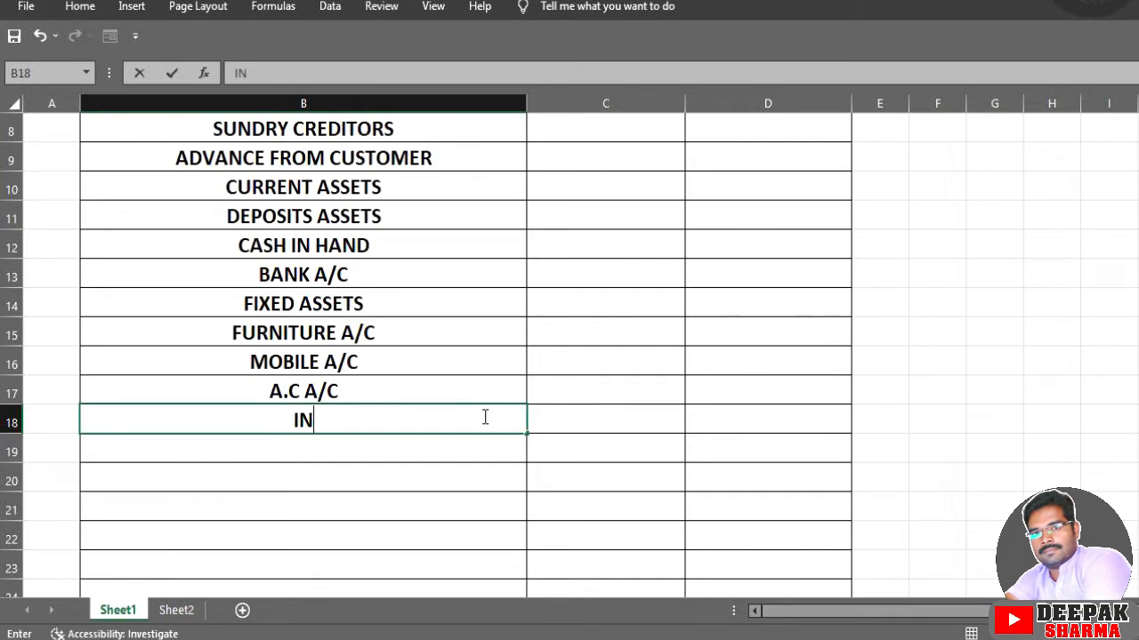
text(DIRECR)
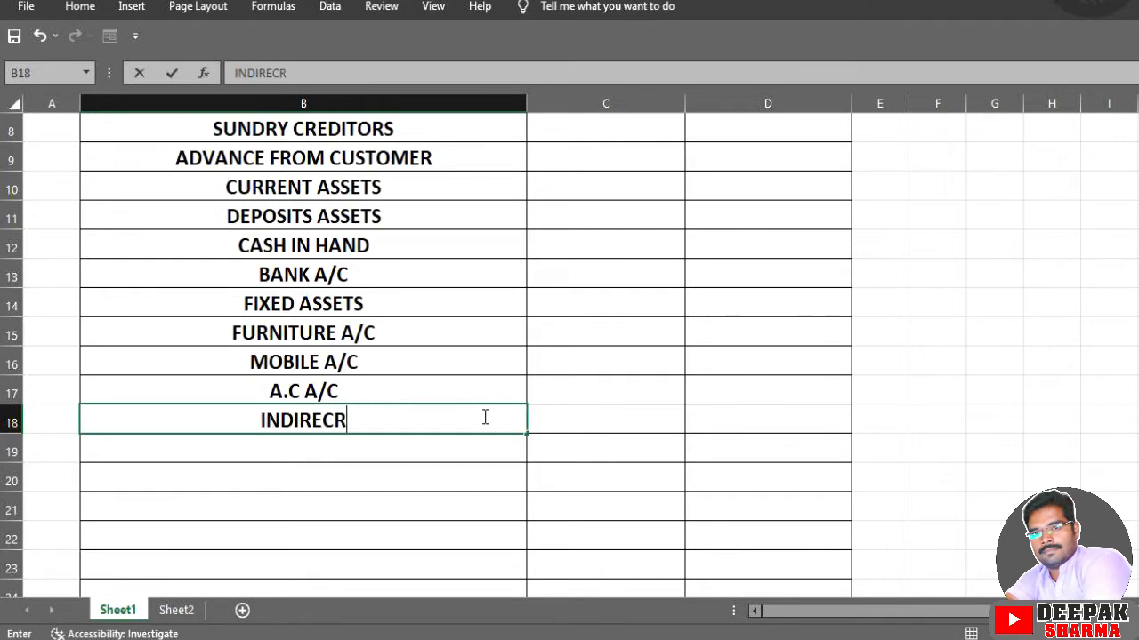
key(BackSpace)
text(T EXP)
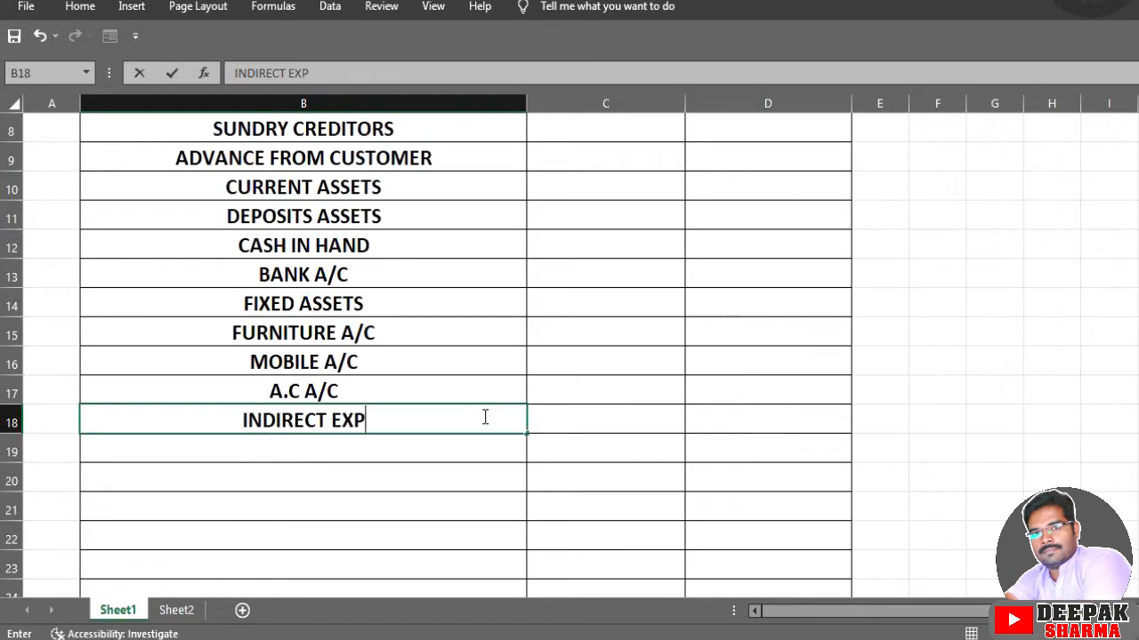
text(ENSE)
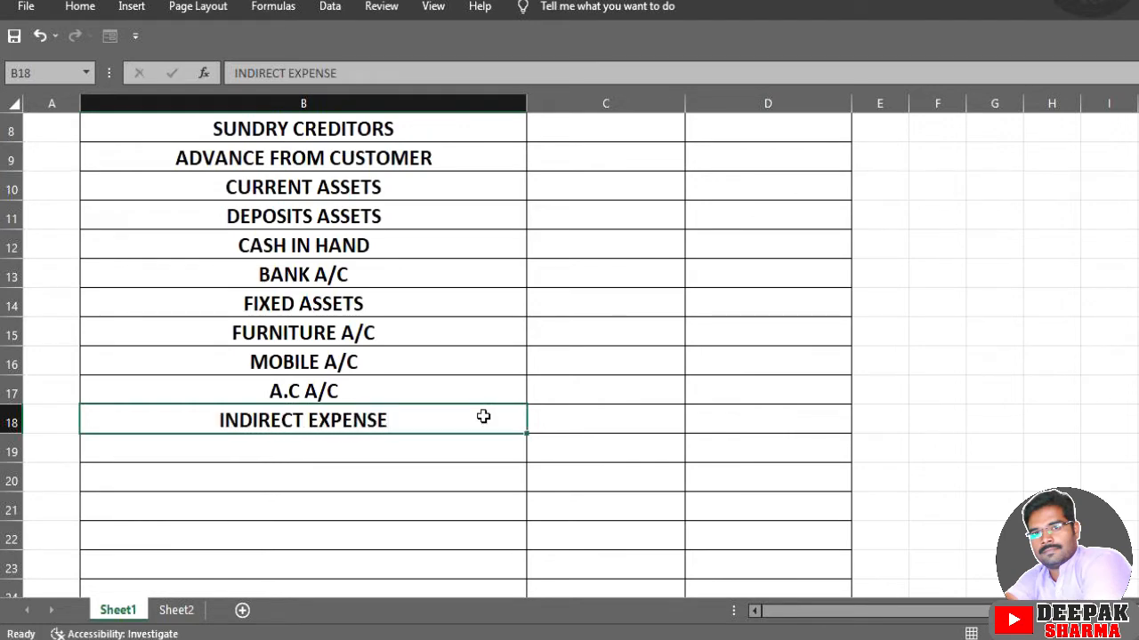
key(Return)
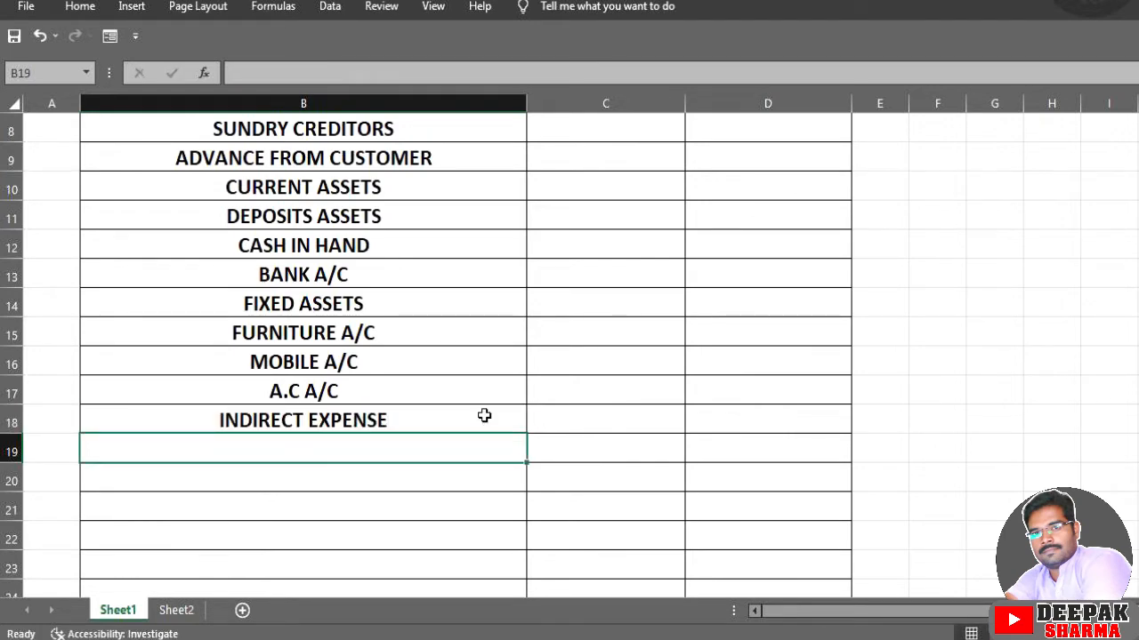
Step: List OFFICE EXP in cell B19 and CONVEYANCE EXPENSE in cell B20 under INDIRECT EXPENSE
text(OFFI)
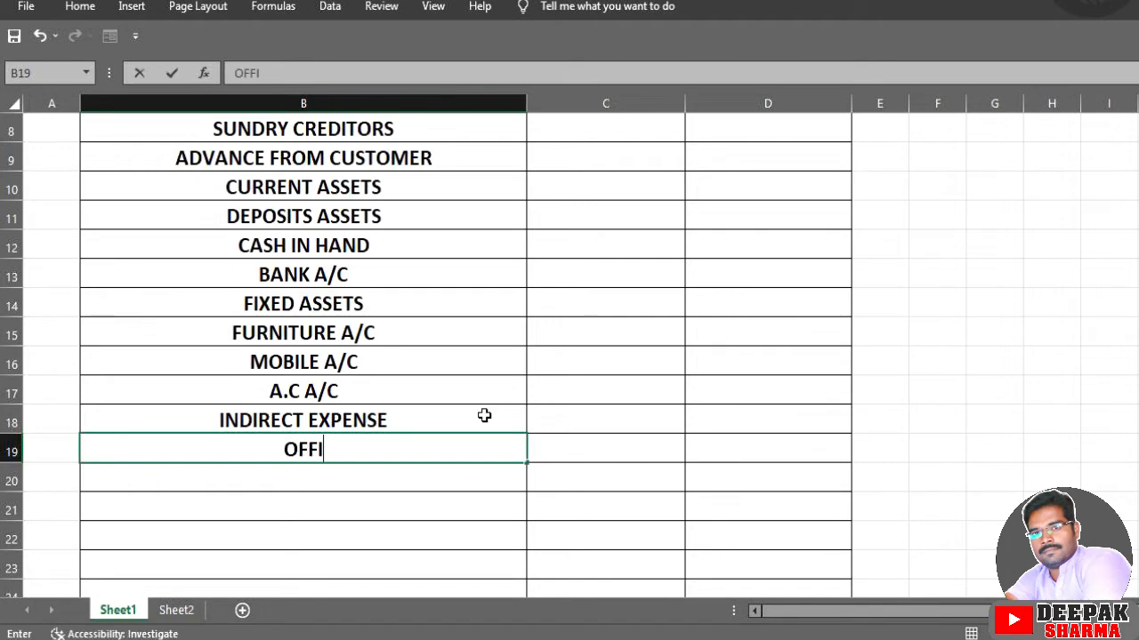
text(CE EXP)
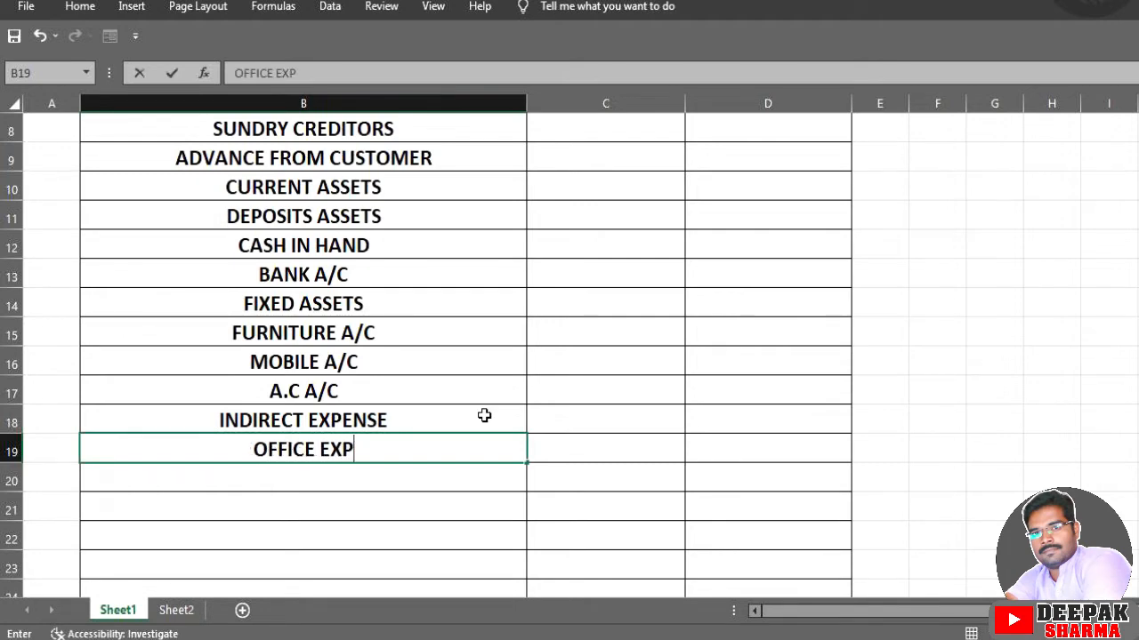
key(Return)
text(C)
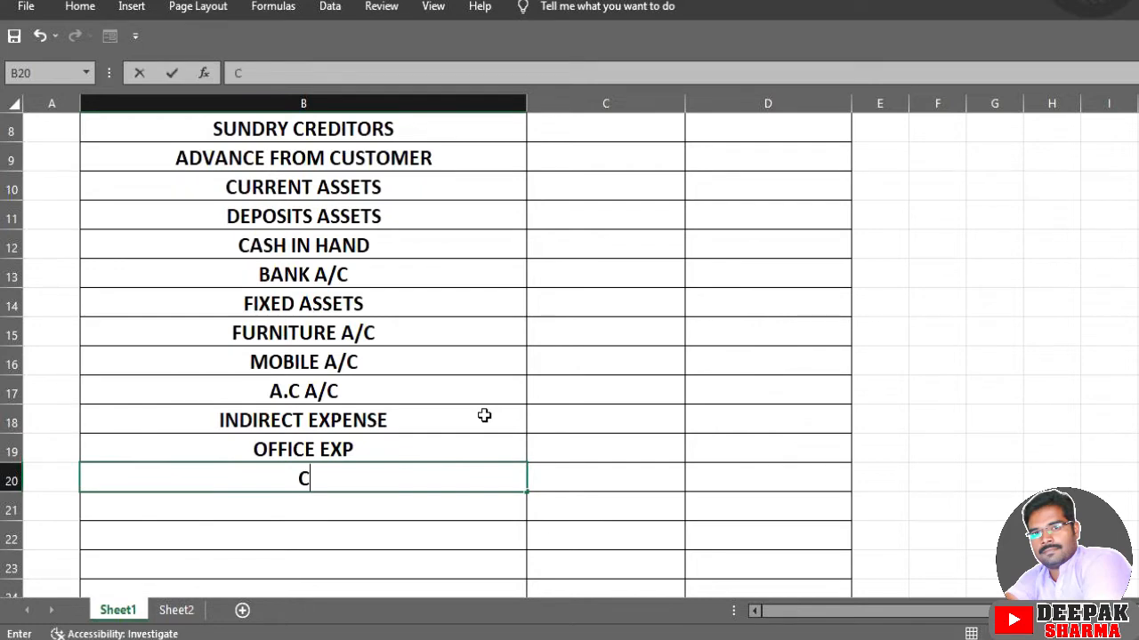
text(ONVE)
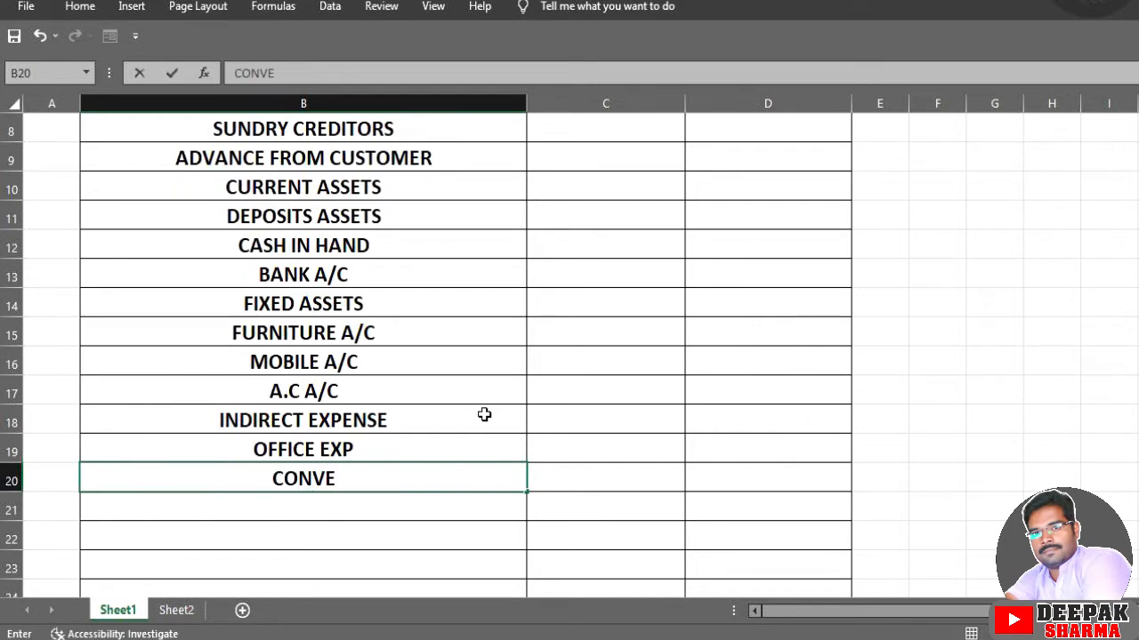
text(YANC)
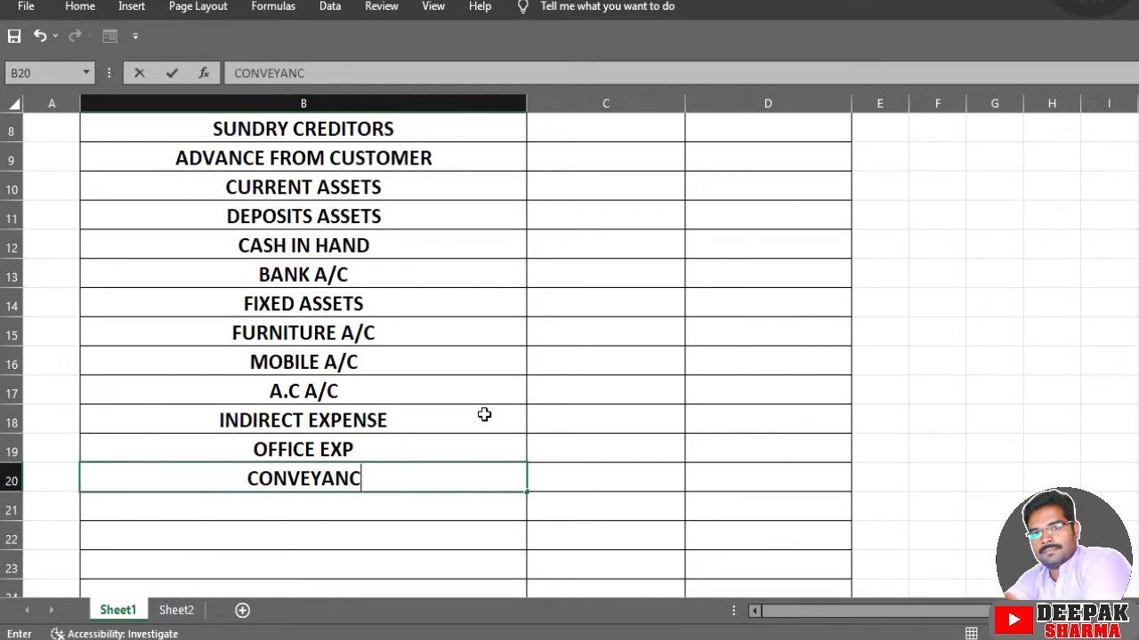
text(E EXP)
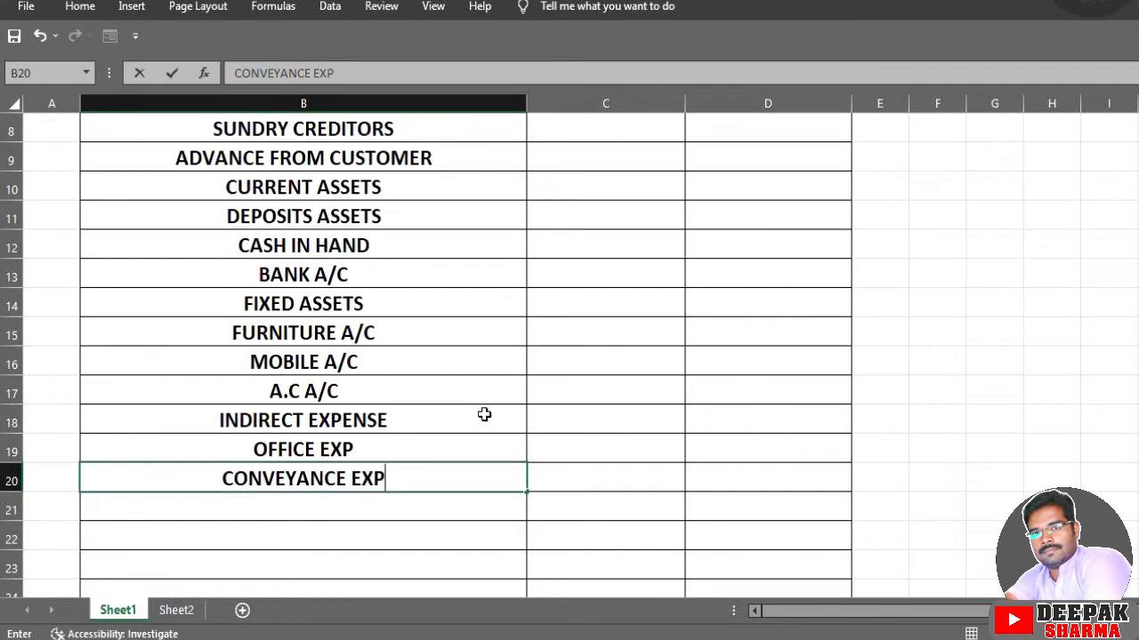
text(ENSE)
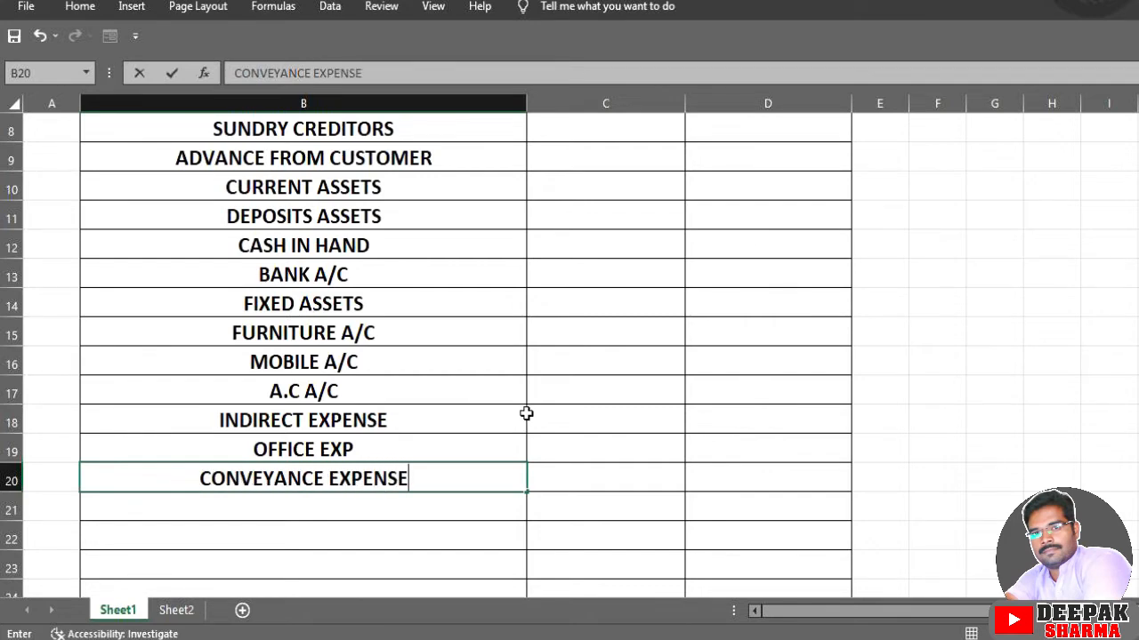
Step: Fill the group headings CAPITAL ACCOUNT, CURRENT LIABILITIES, CURRENT ASSETS, FIXED ASSETS and INDIRECT EXPENSE in column B with light blue
scroll(524, 413, up, 3)
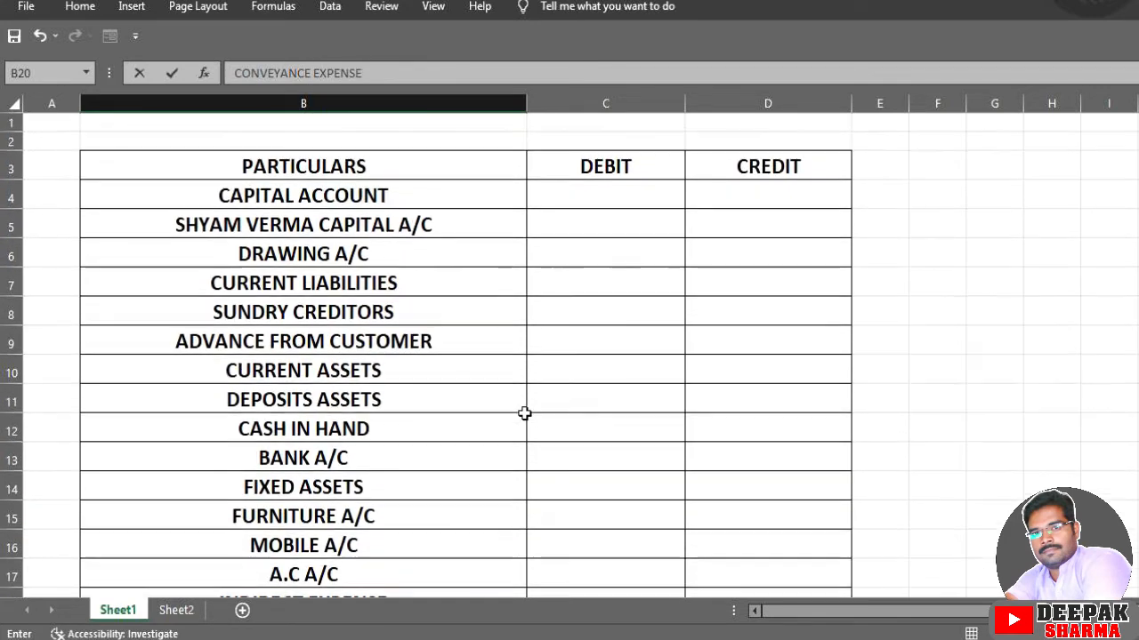
click(407, 188)
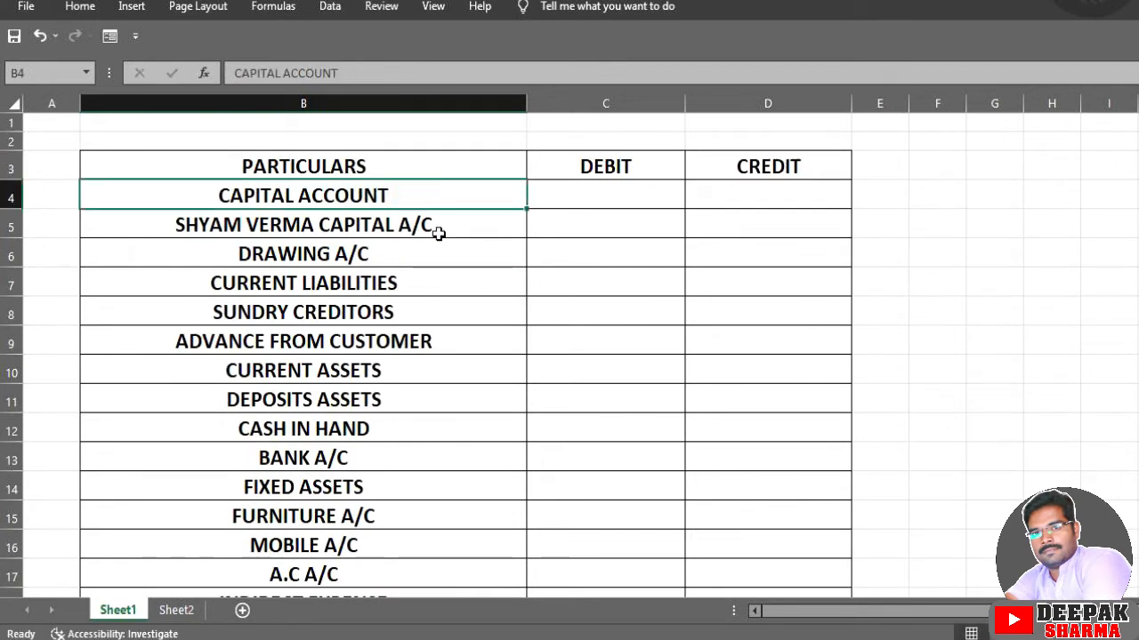
ctrl+click(374, 283)
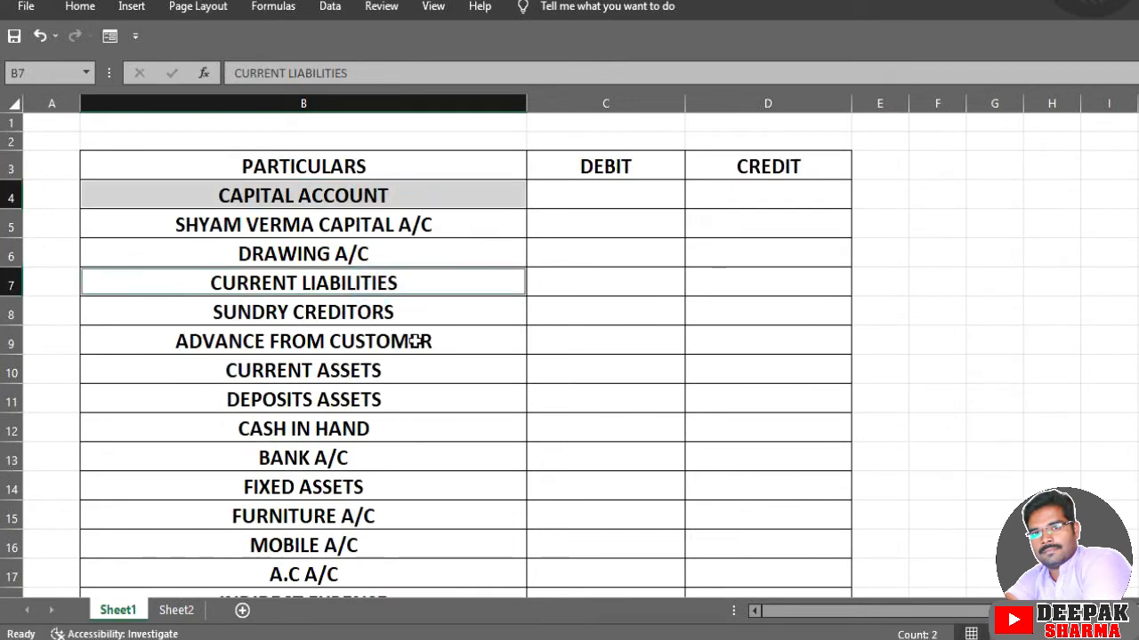
ctrl+click(378, 369)
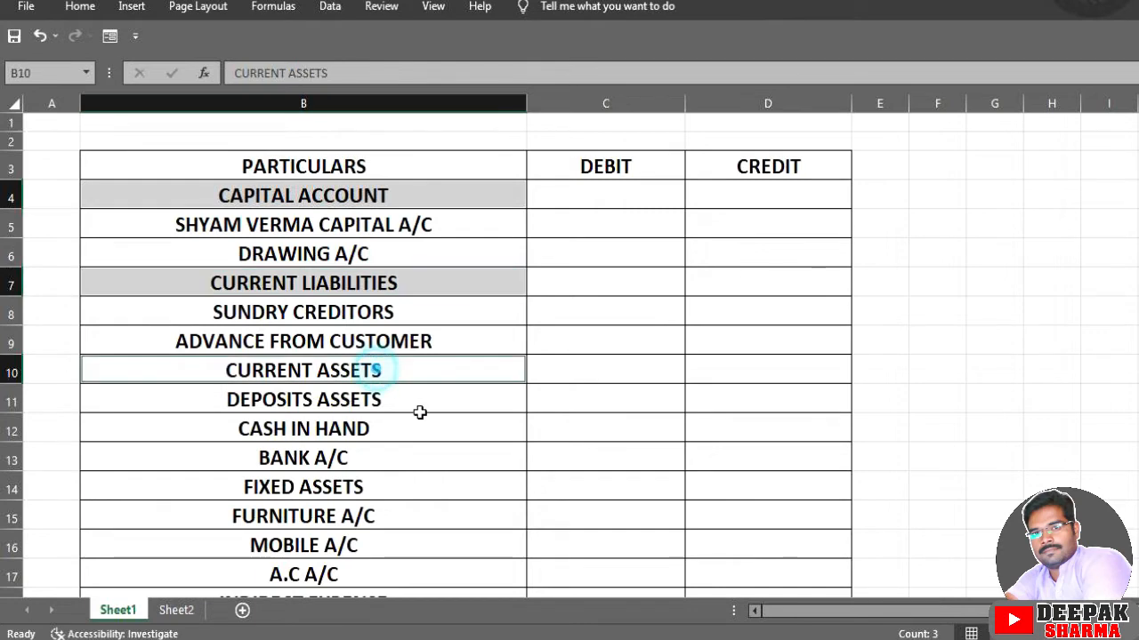
ctrl+click(317, 486)
scroll(391, 489, down, 1)
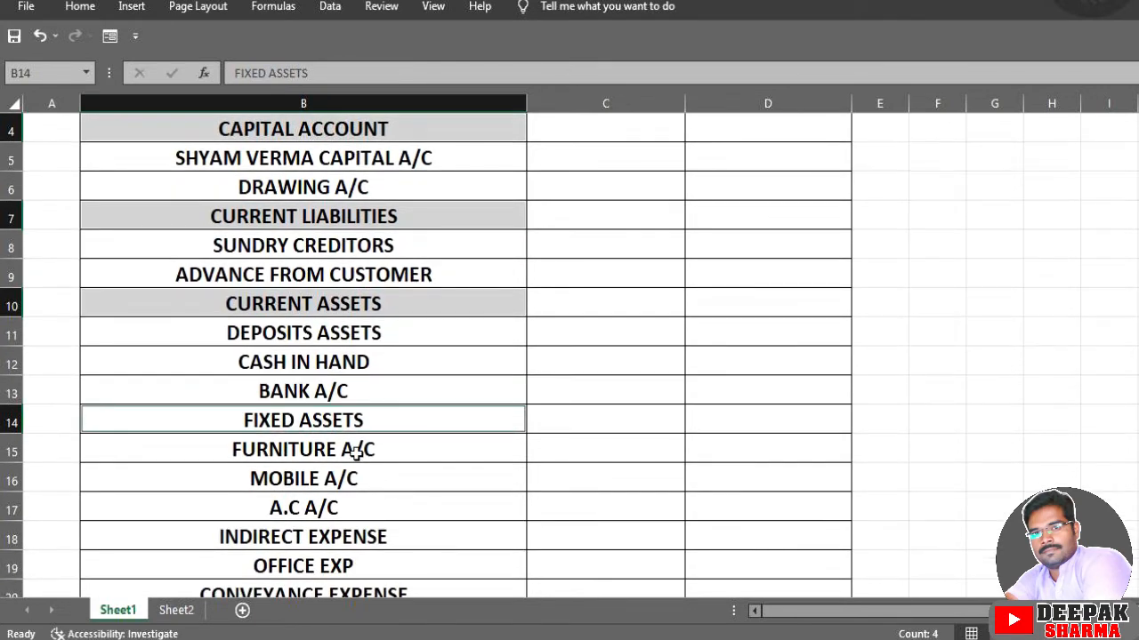
ctrl+click(321, 535)
scroll(373, 537, down, 1)
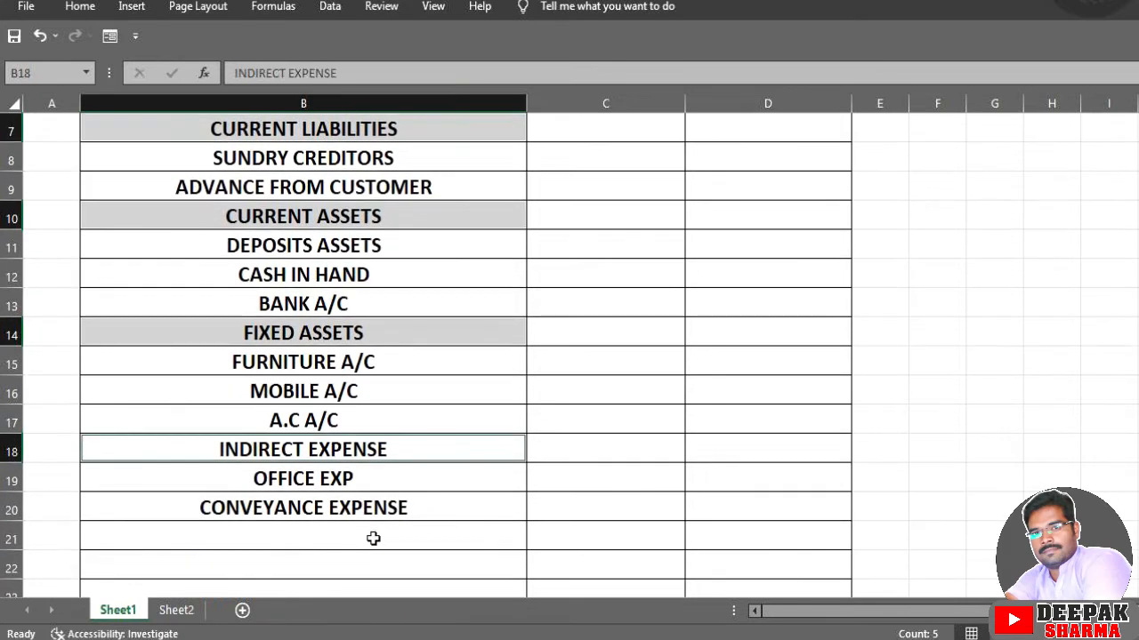
click(82, 7)
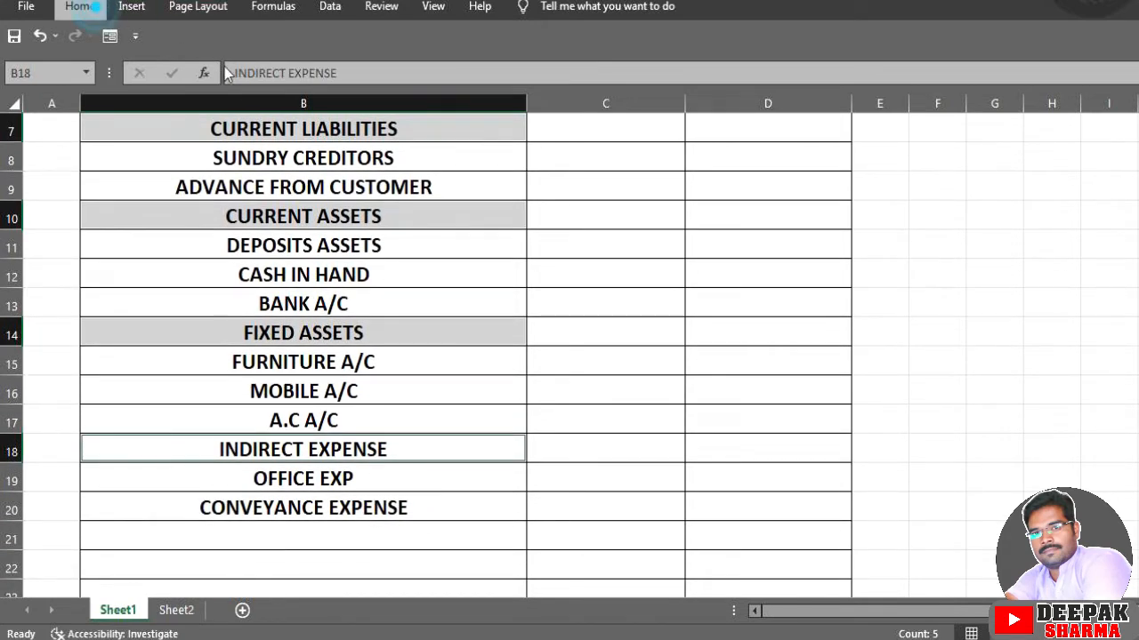
click(244, 70)
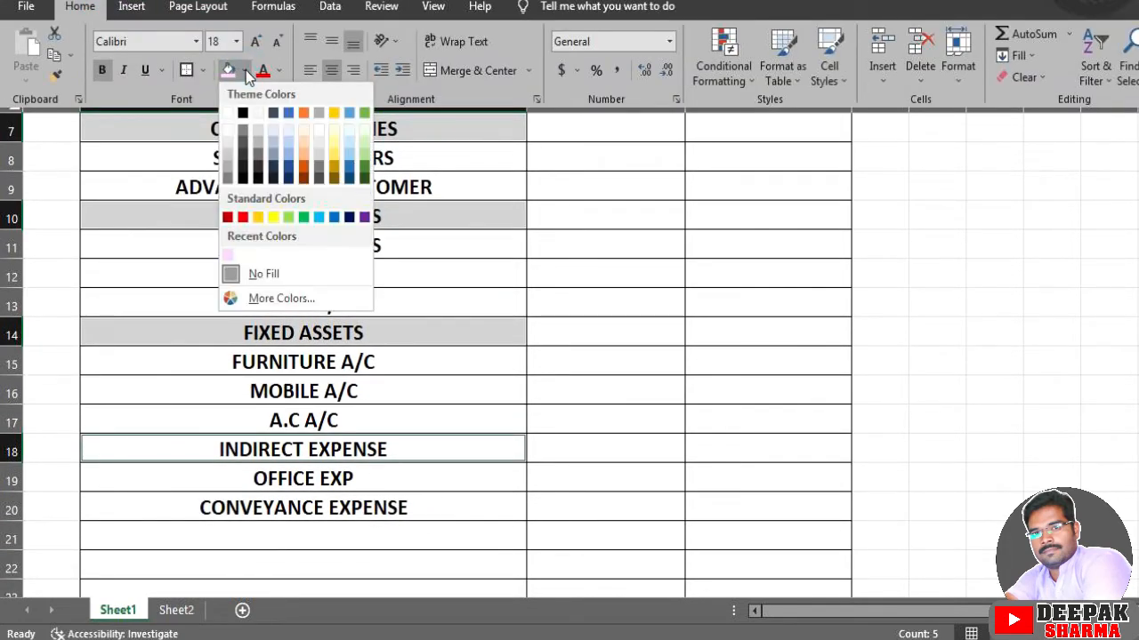
click(348, 144)
click(627, 267)
click(664, 328)
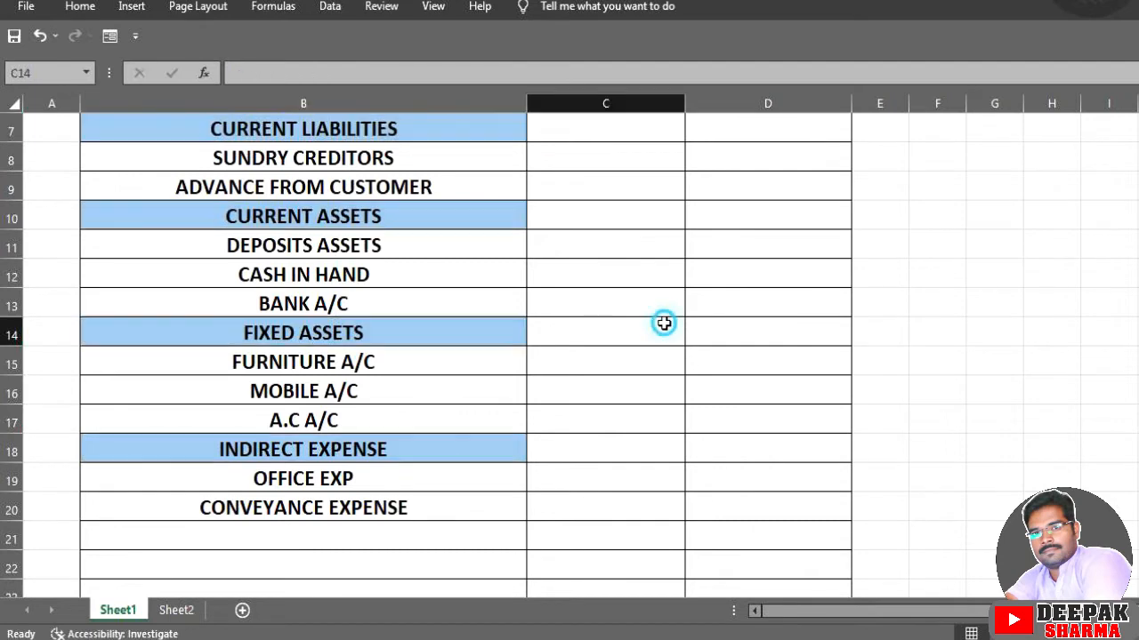
Step: Switch to the solution file in Notepad and highlight the owner's capital account in journal entry 1
scroll(632, 336, up, 2)
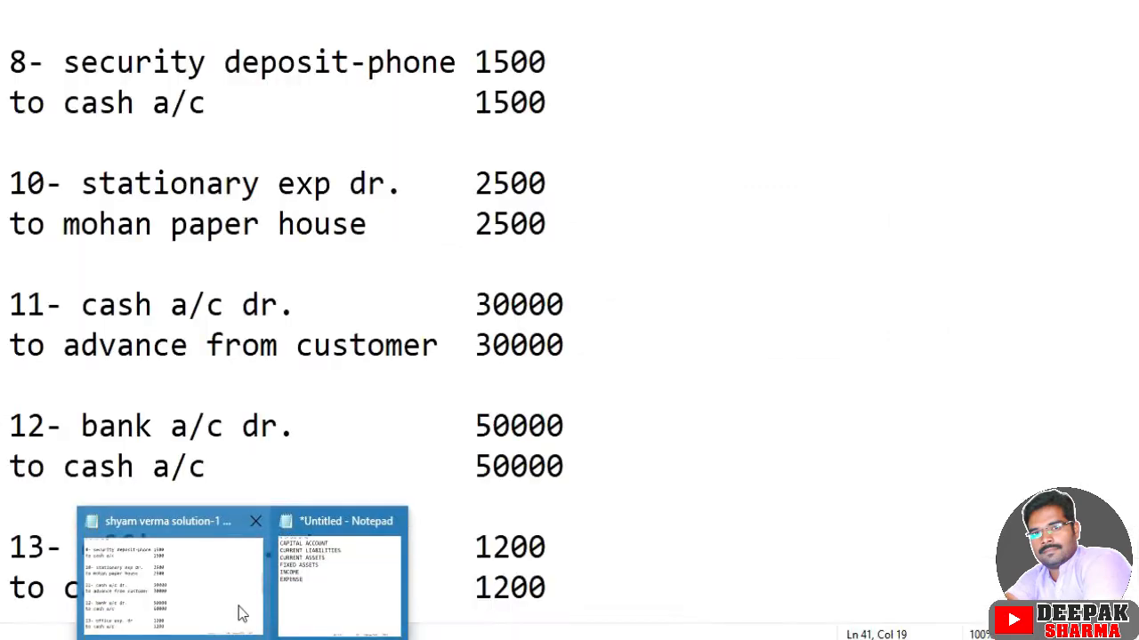
click(241, 612)
scroll(479, 247, up, 7)
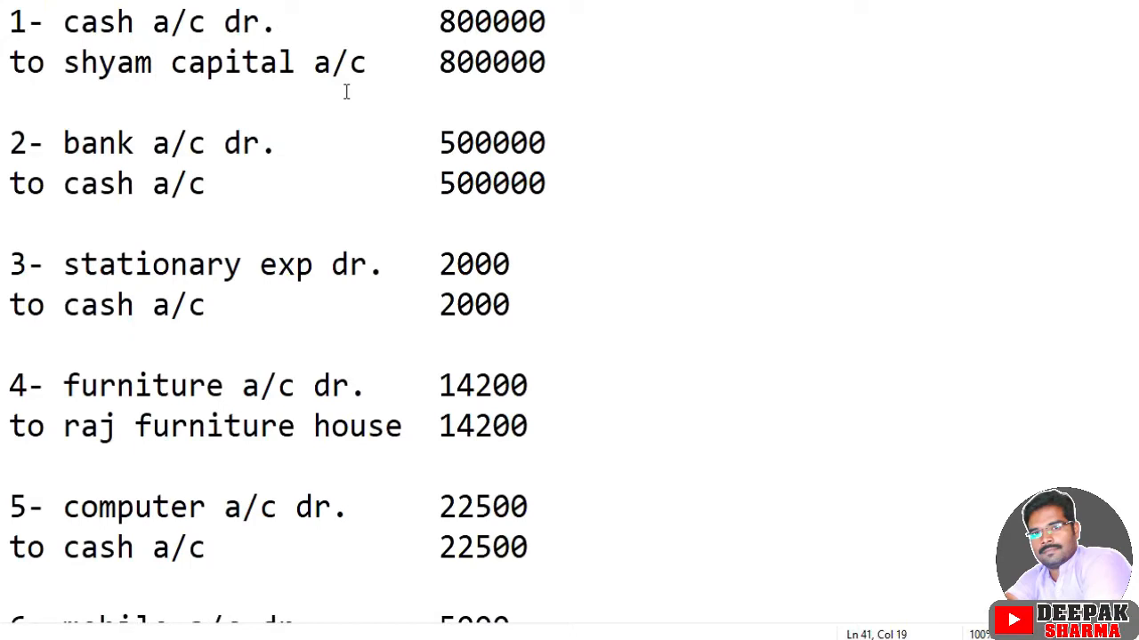
drag(377, 64, 71, 82)
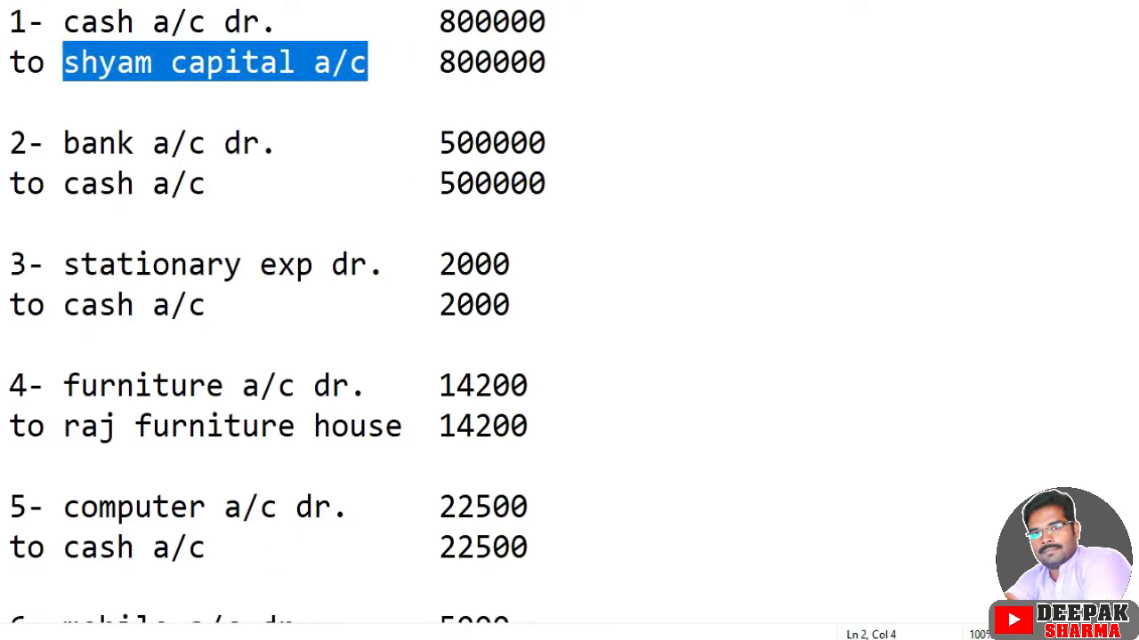
Step: Switch back to Excel and enter 800000 as the credit of the owner's capital account in cell D5
click(280, 638)
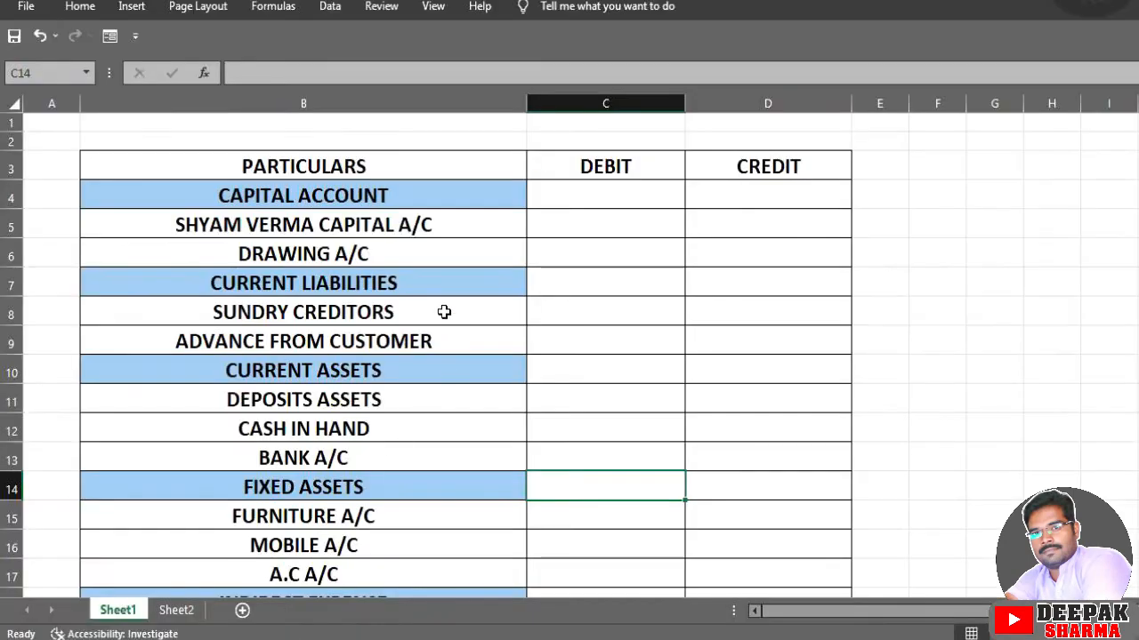
click(717, 222)
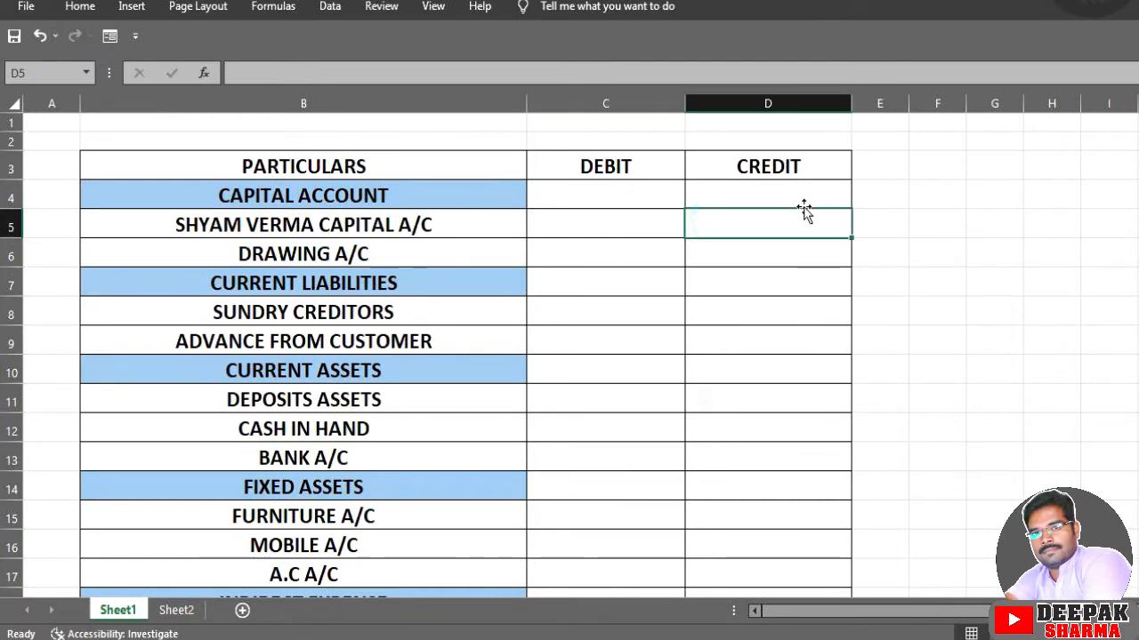
text(800000)
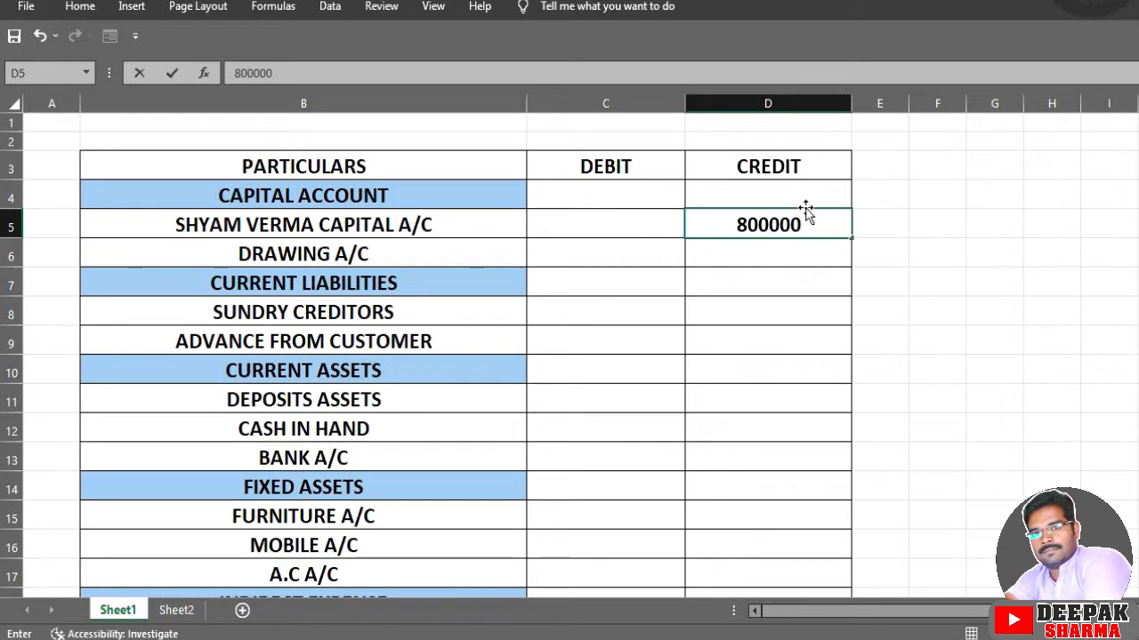
click(648, 226)
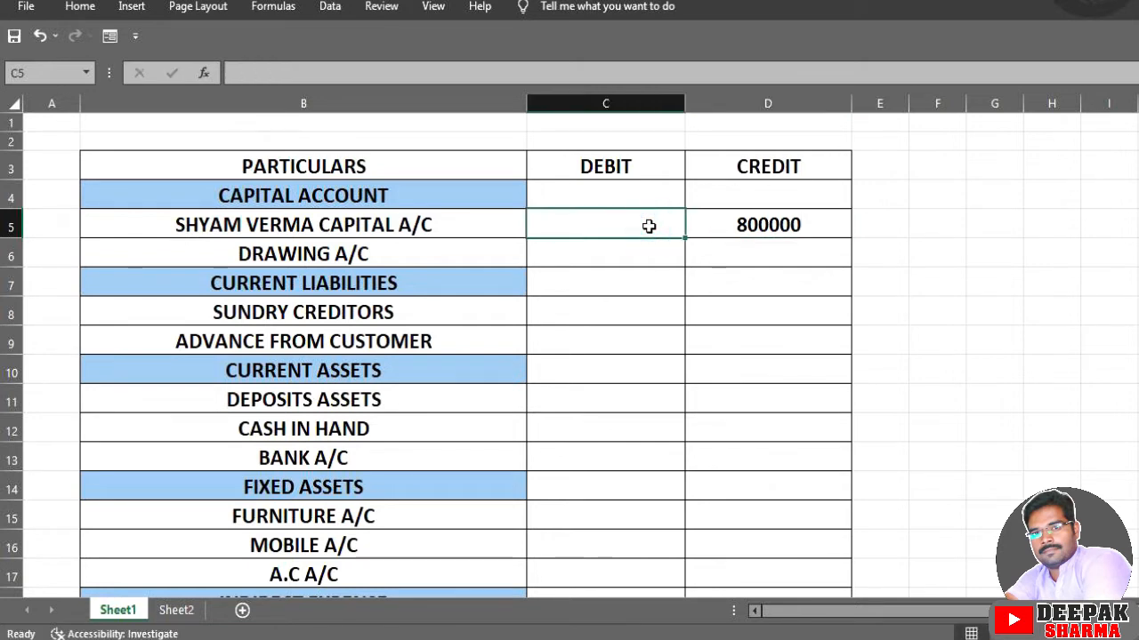
Step: Look up drawing a/c in journal entry 15 of the Notepad solution file and enter 4500 as its debit in Excel cell C6
click(573, 258)
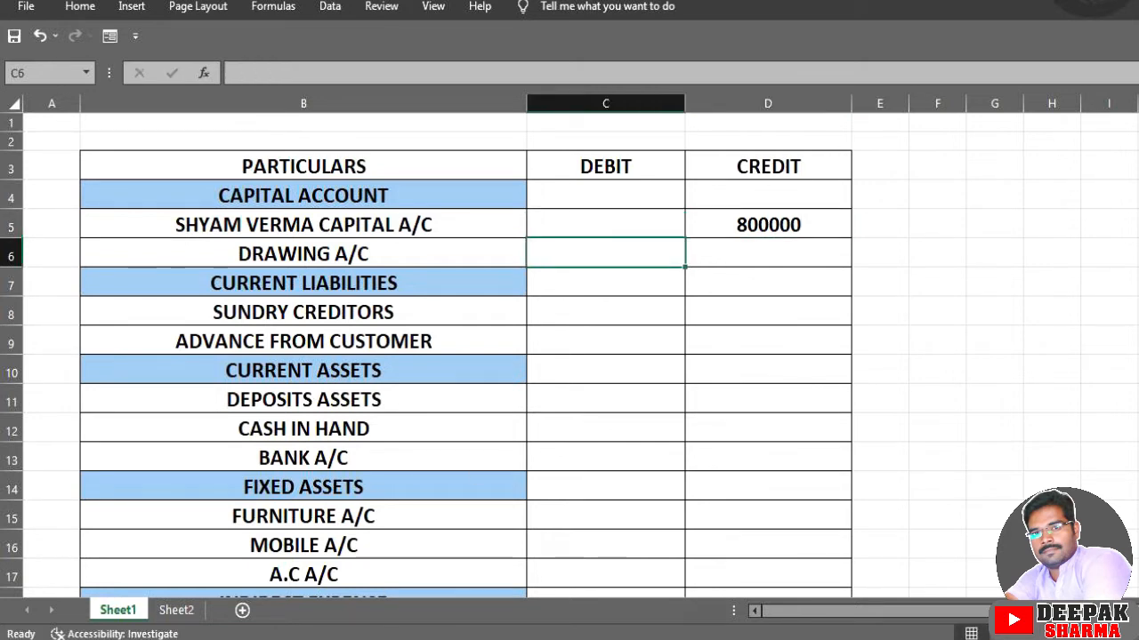
mouse_move(242, 636)
click(232, 583)
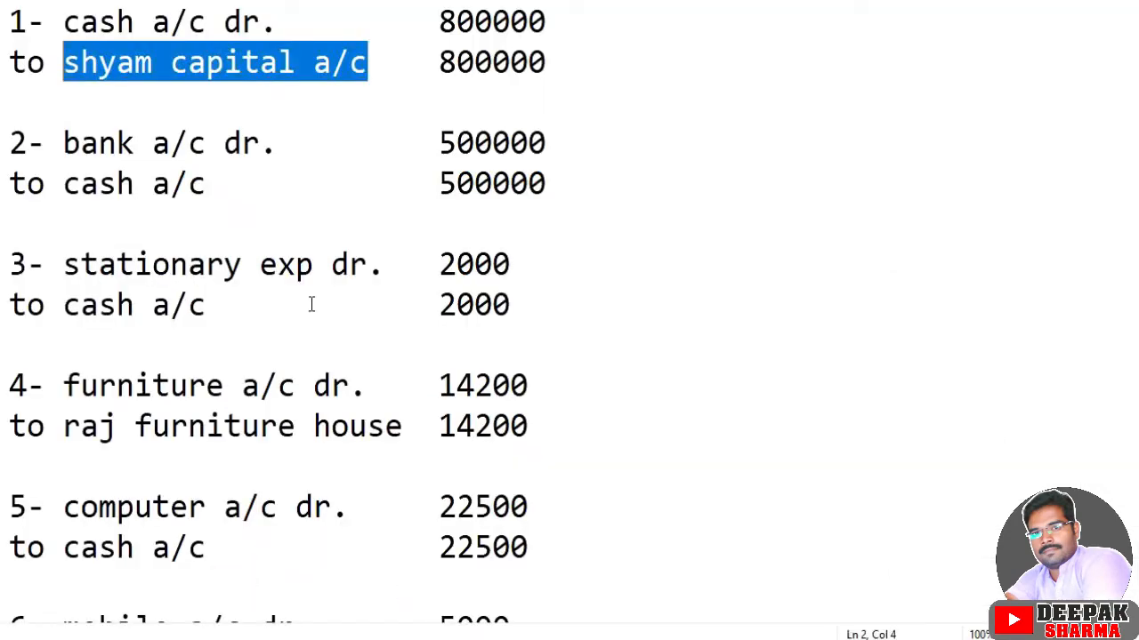
scroll(311, 305, down, 12)
scroll(308, 305, up, 1)
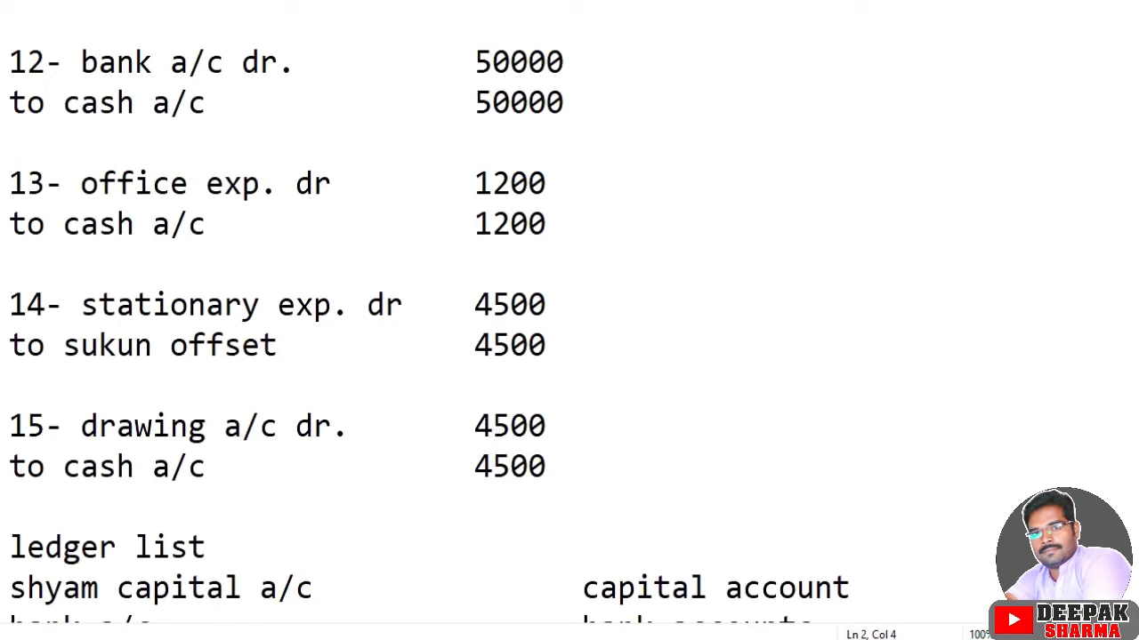
mouse_move(285, 636)
click(293, 600)
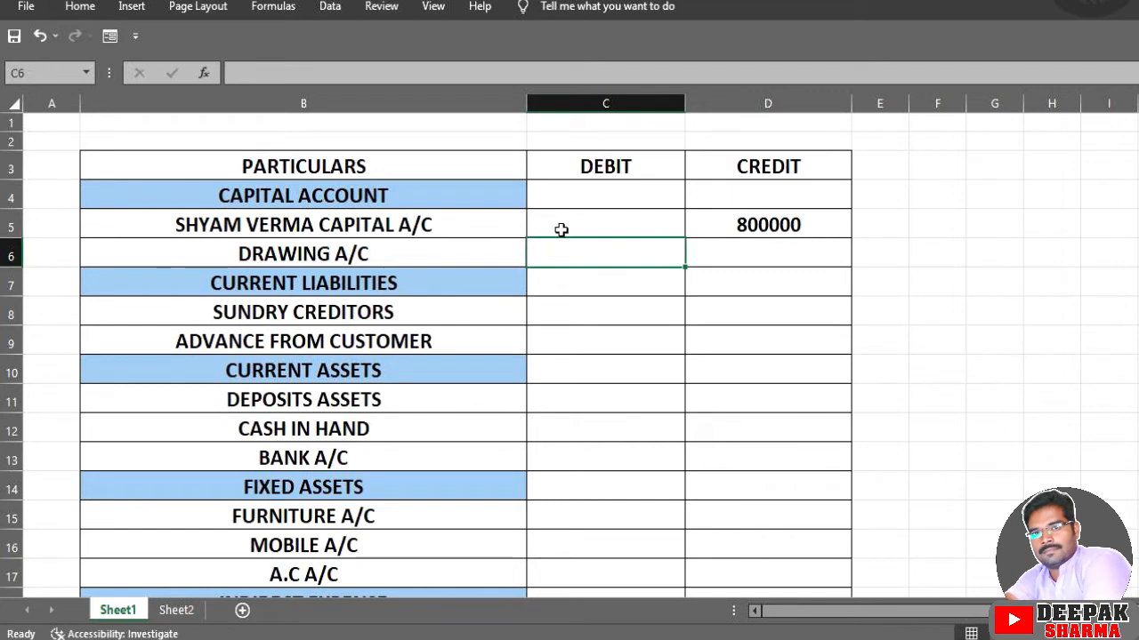
text(4500)
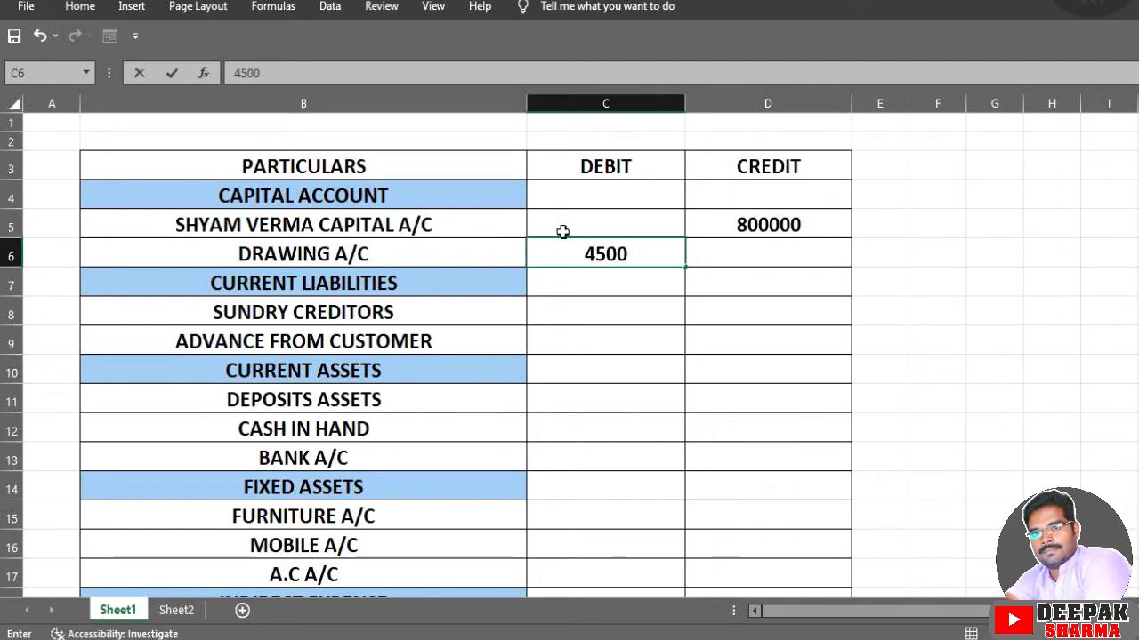
click(612, 332)
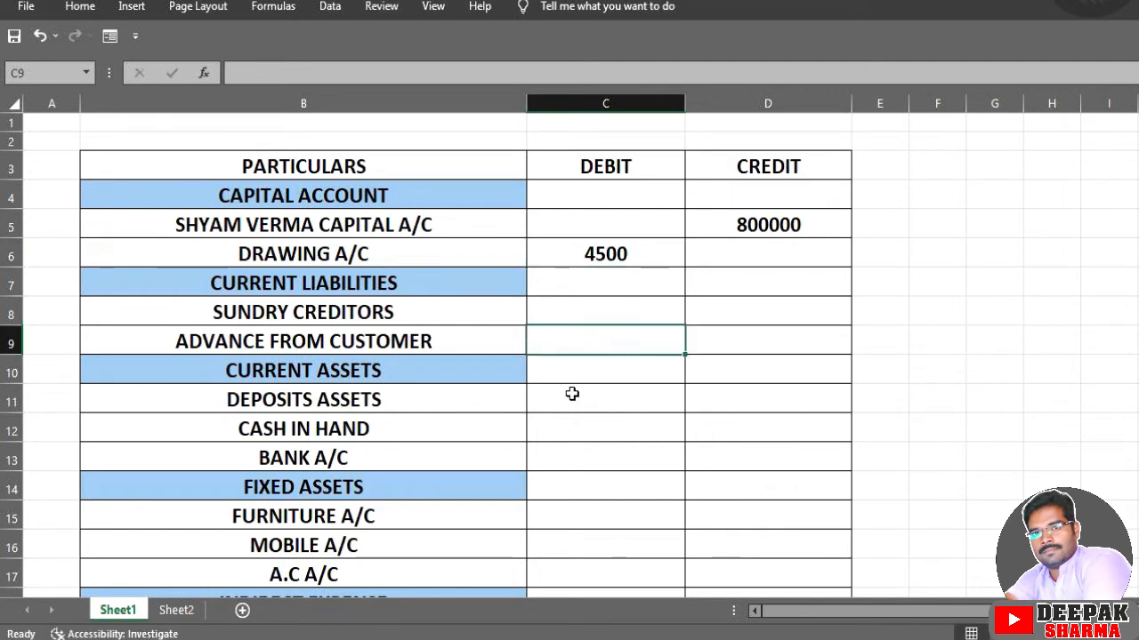
Step: Switch to the solution file in Notepad and examine the supplier credits in journal entries 4, 10 and 14 that make up Sundry Creditors
click(555, 310)
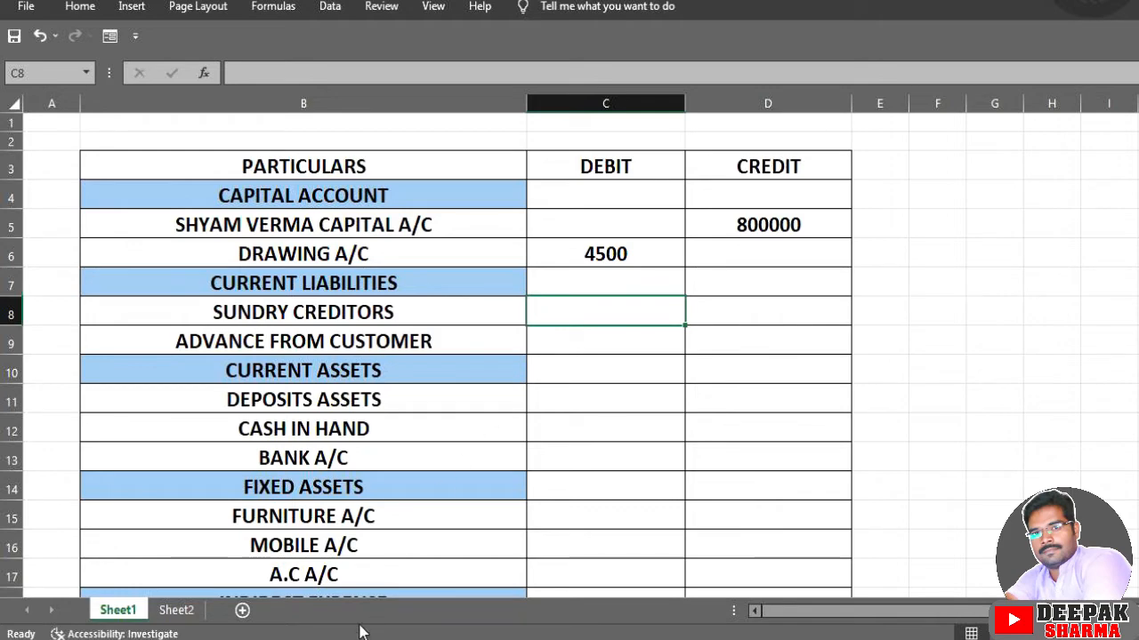
mouse_move(247, 637)
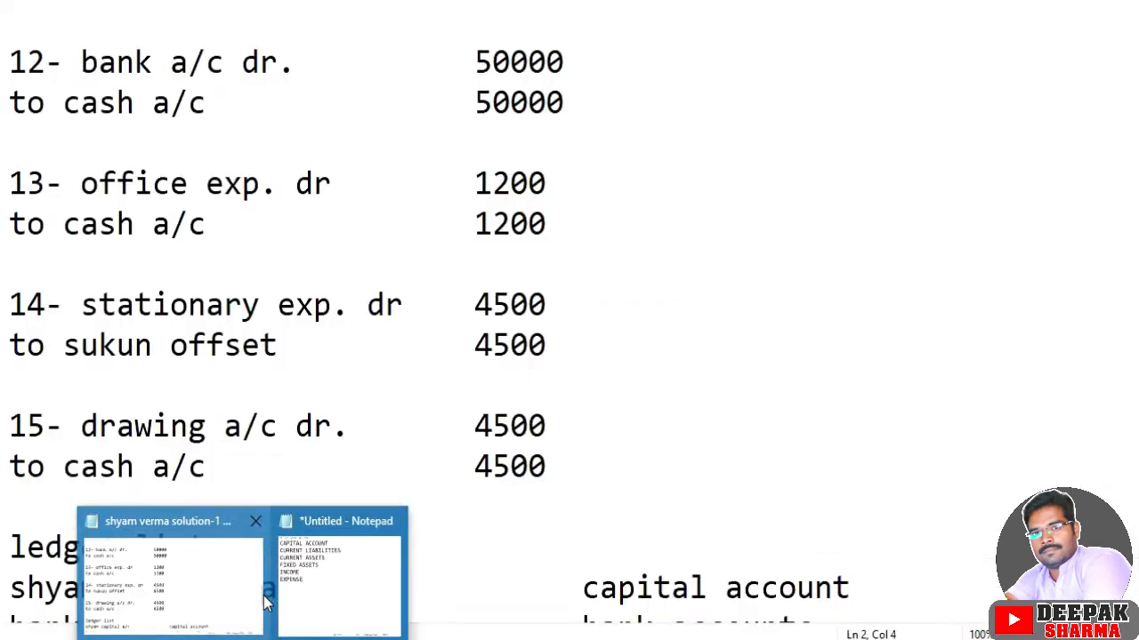
click(240, 598)
scroll(280, 369, up, 10)
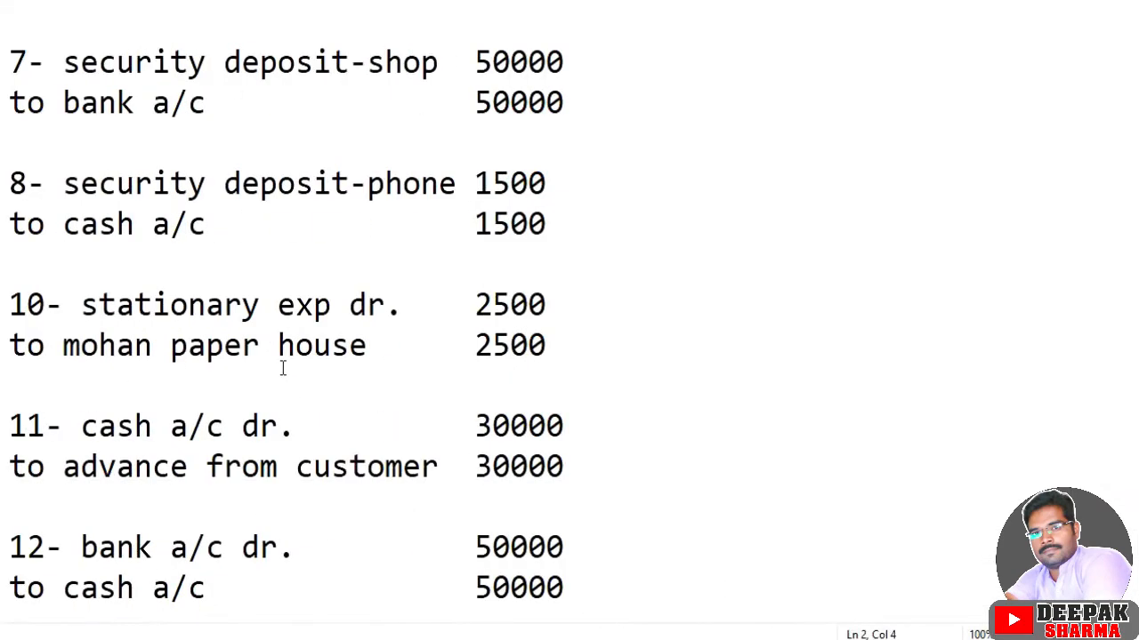
scroll(273, 369, up, 1)
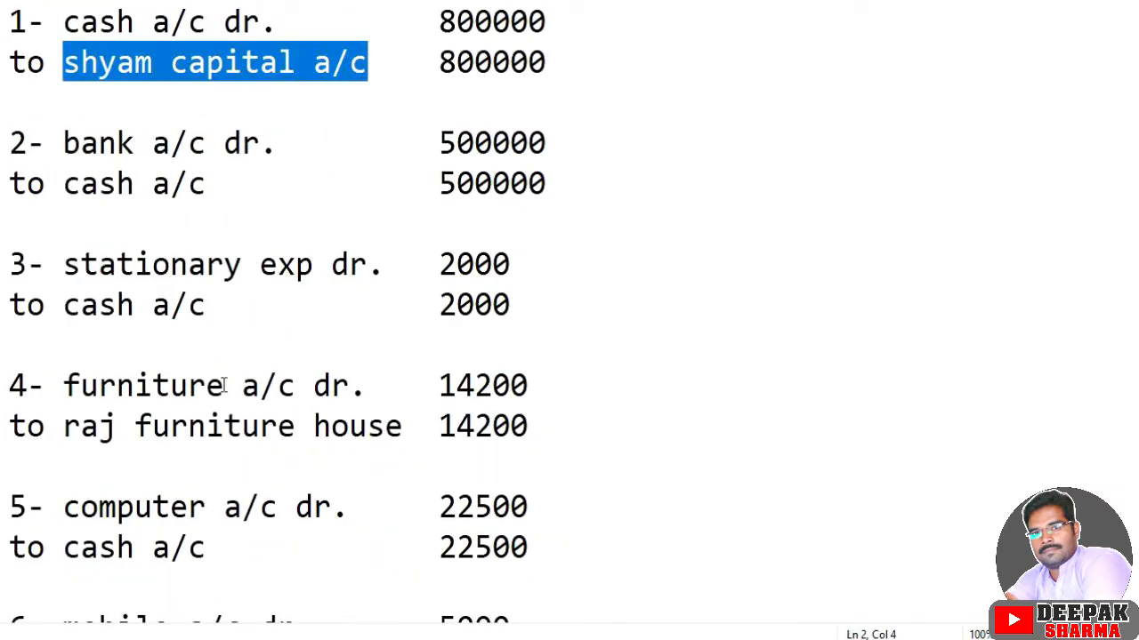
click(220, 429)
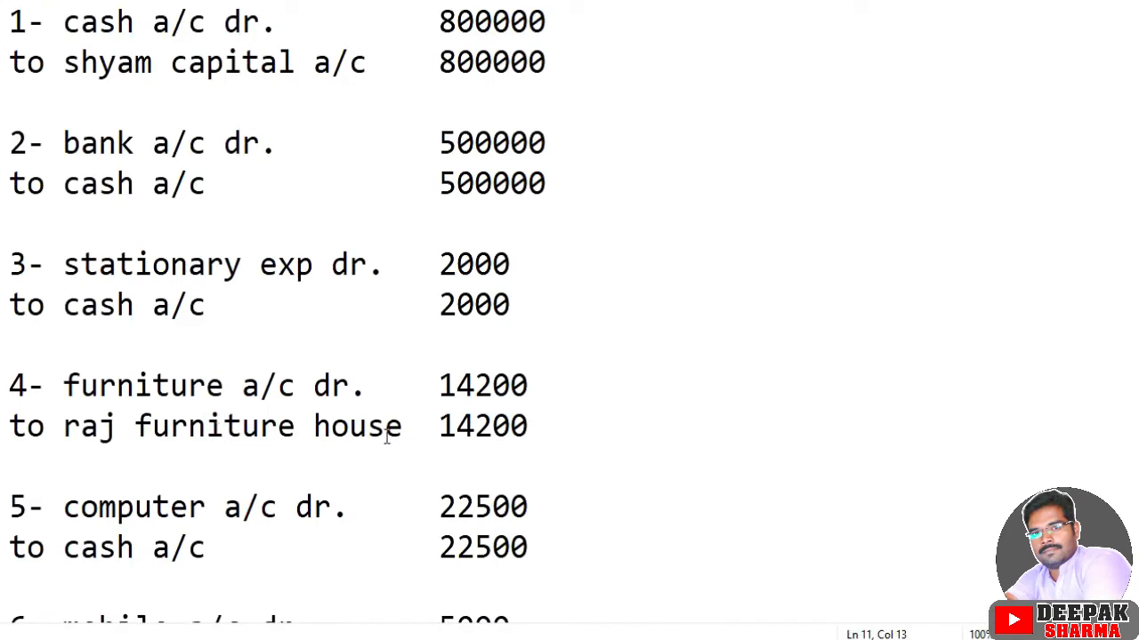
click(537, 425)
drag(531, 426, 442, 425)
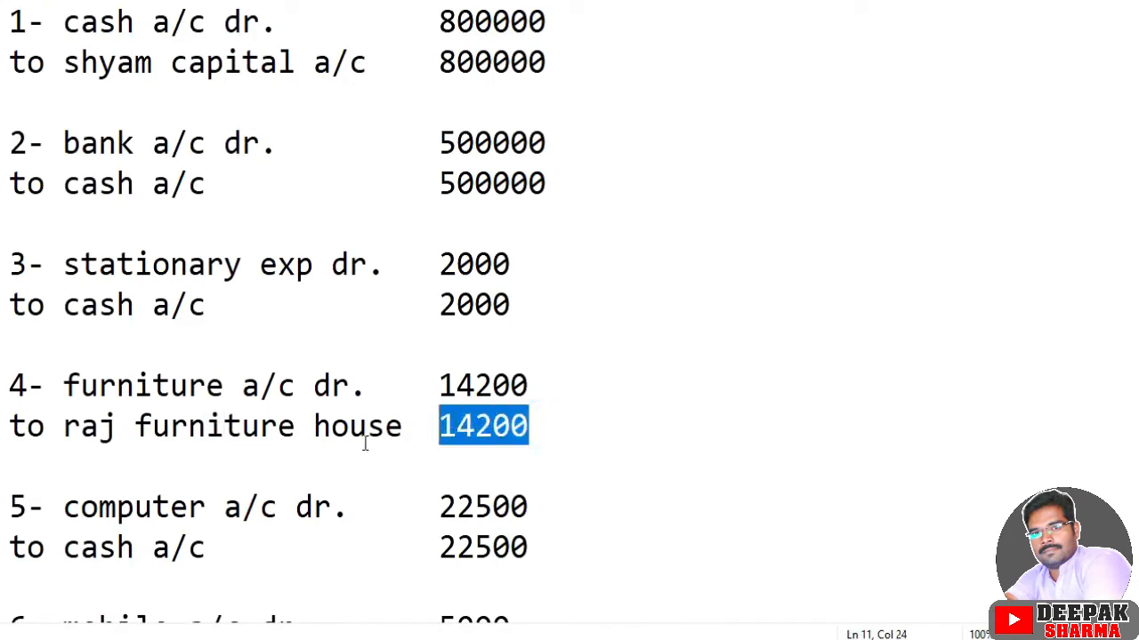
scroll(361, 445, down, 2)
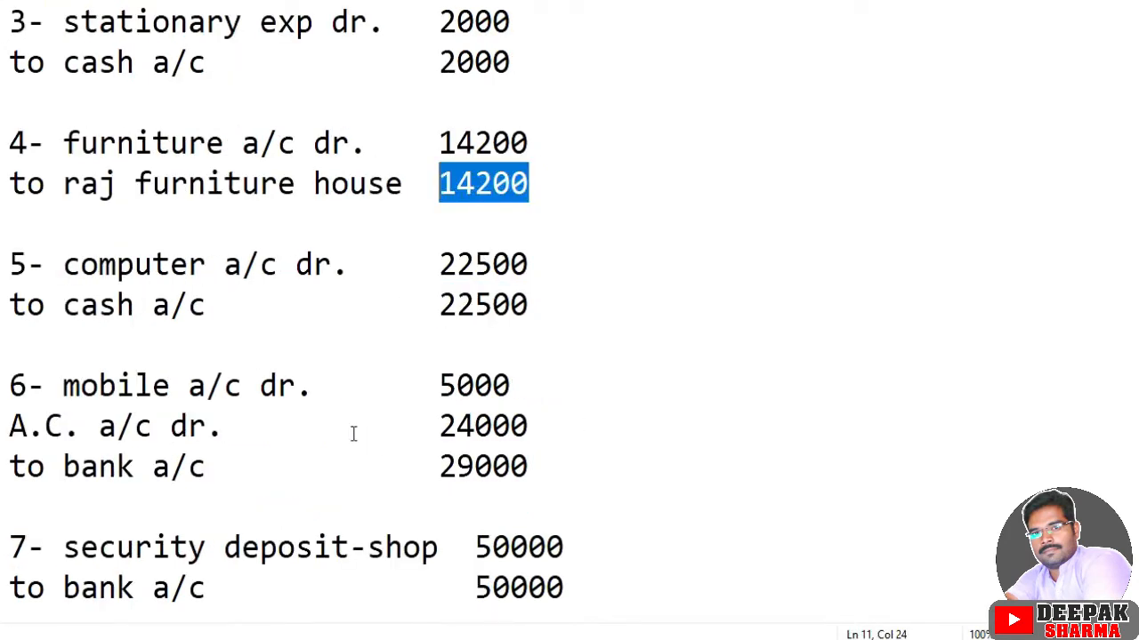
scroll(352, 433, down, 1)
scroll(352, 433, down, 1)
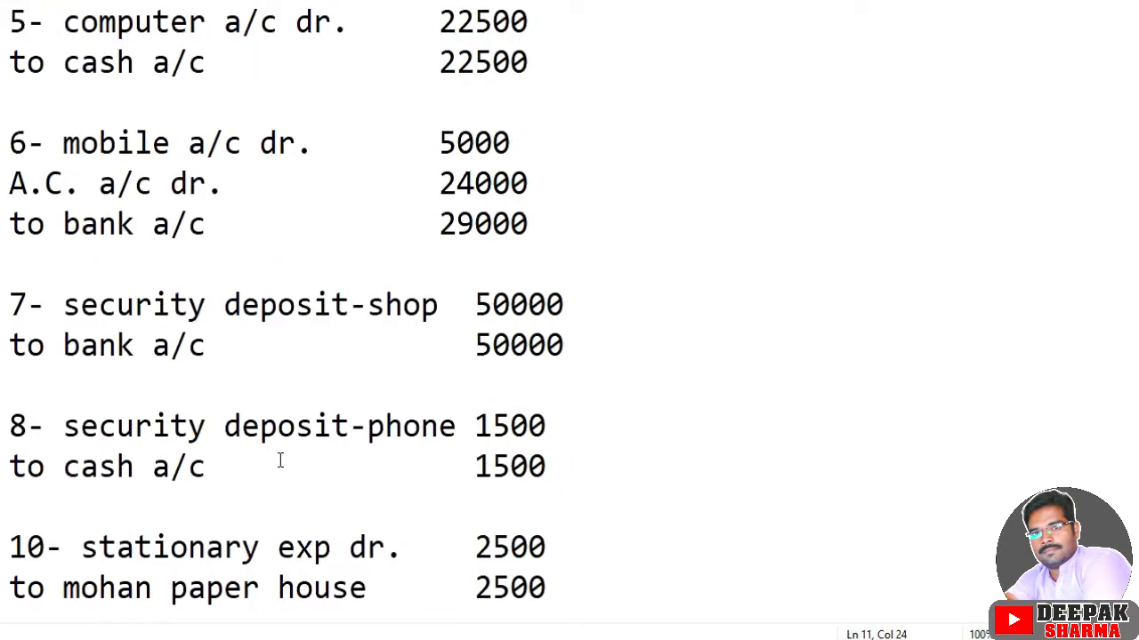
scroll(280, 460, down, 1)
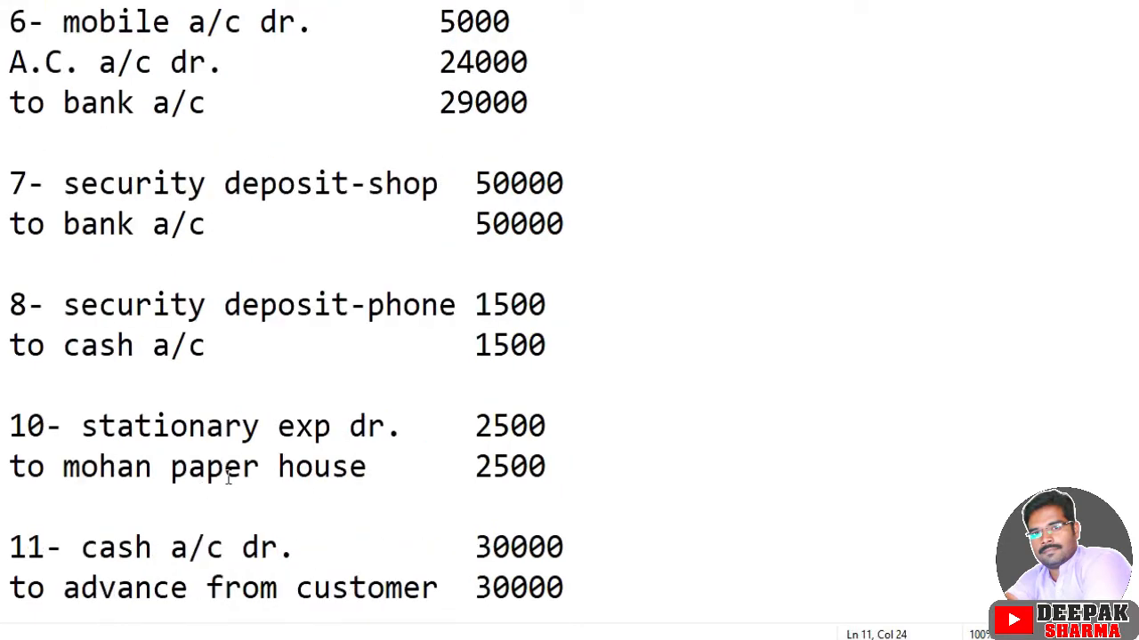
scroll(361, 504, down, 1)
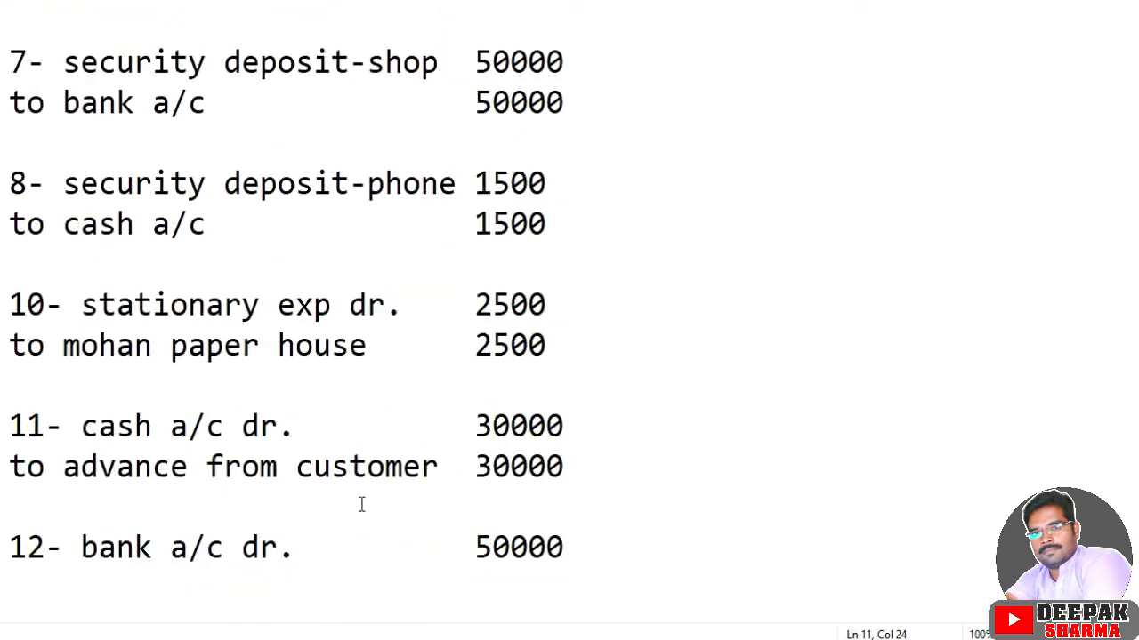
scroll(361, 504, down, 2)
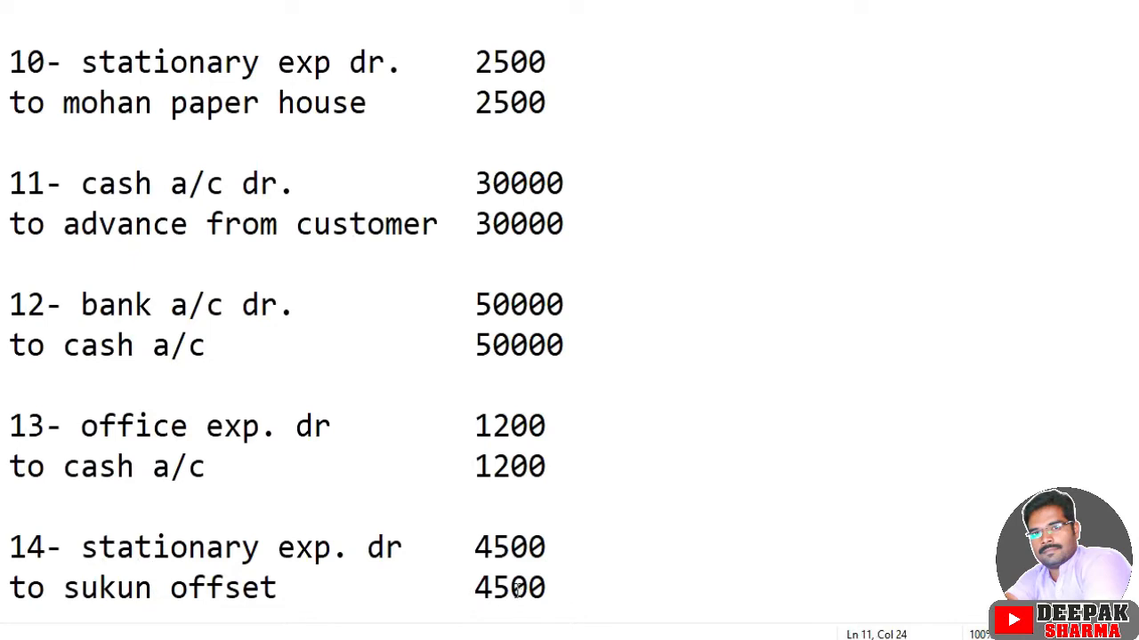
scroll(501, 462, up, 3)
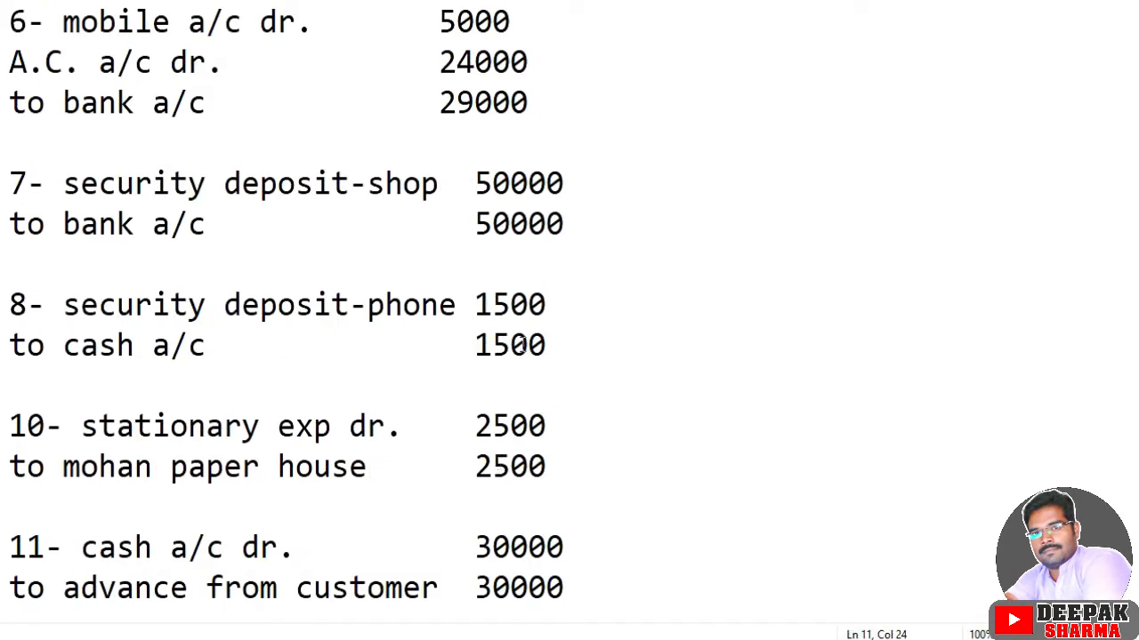
scroll(523, 380, up, 2)
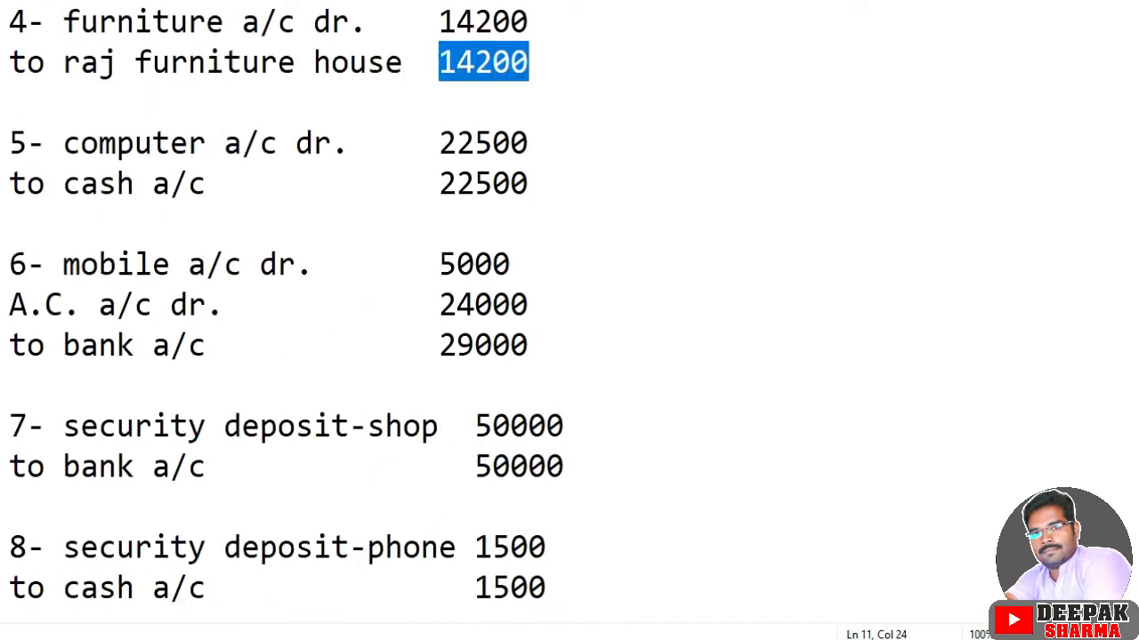
Step: Switch back to Excel and enter 21200 as the debit of Sundry Creditors in cell C8
click(287, 609)
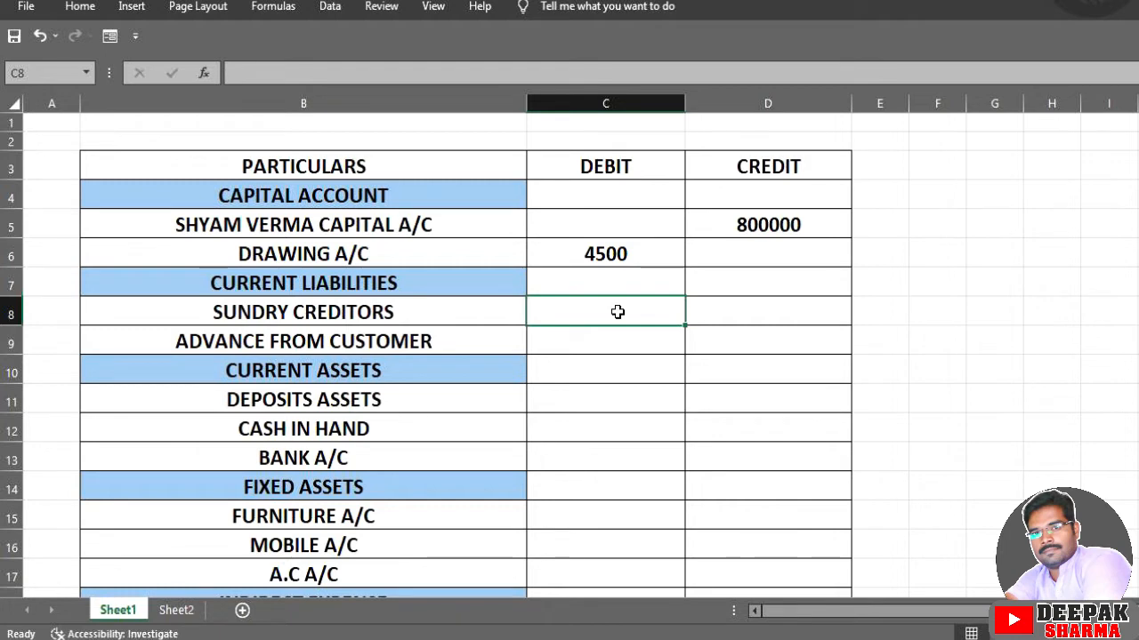
text(21200)
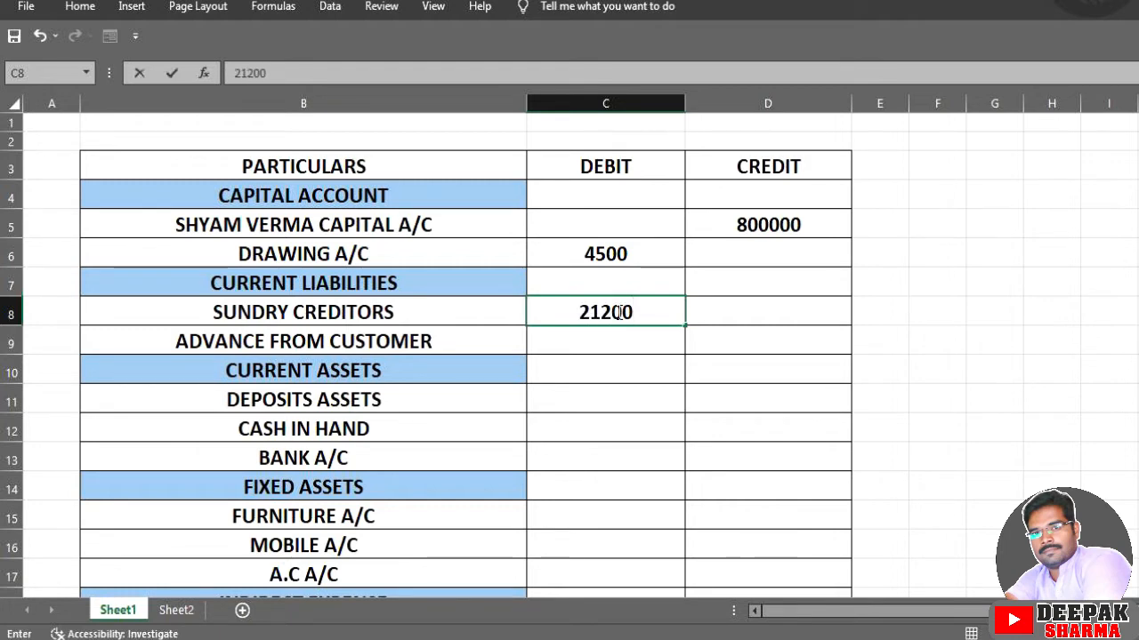
key(Return)
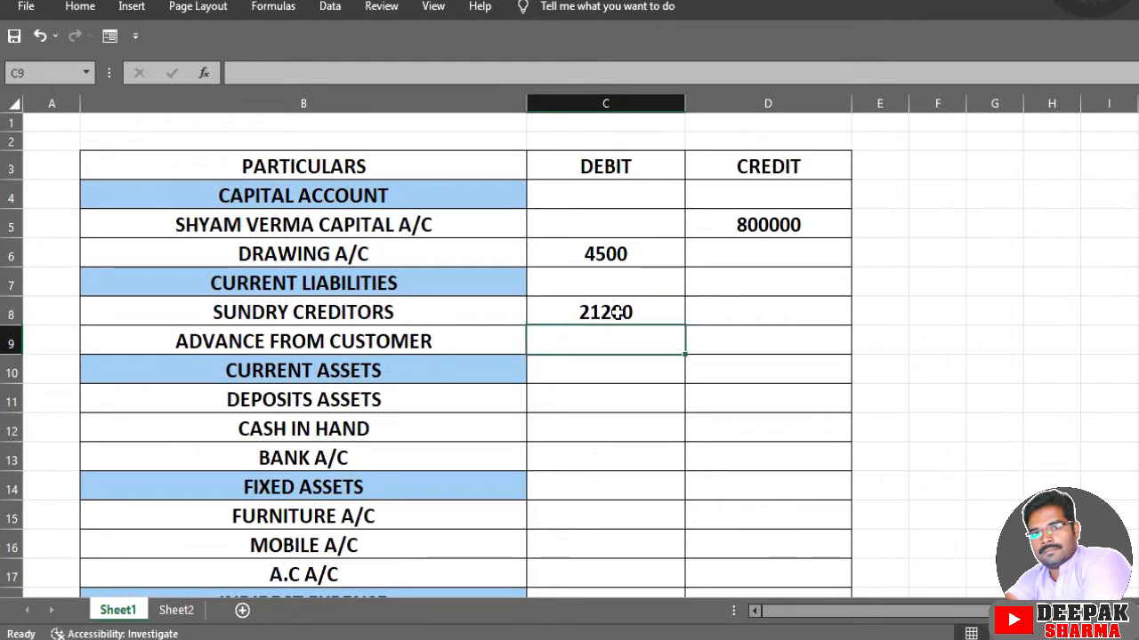
Step: Look up the advance from customer in journal entry 11 of the Notepad solution file, and return to Excel
click(242, 639)
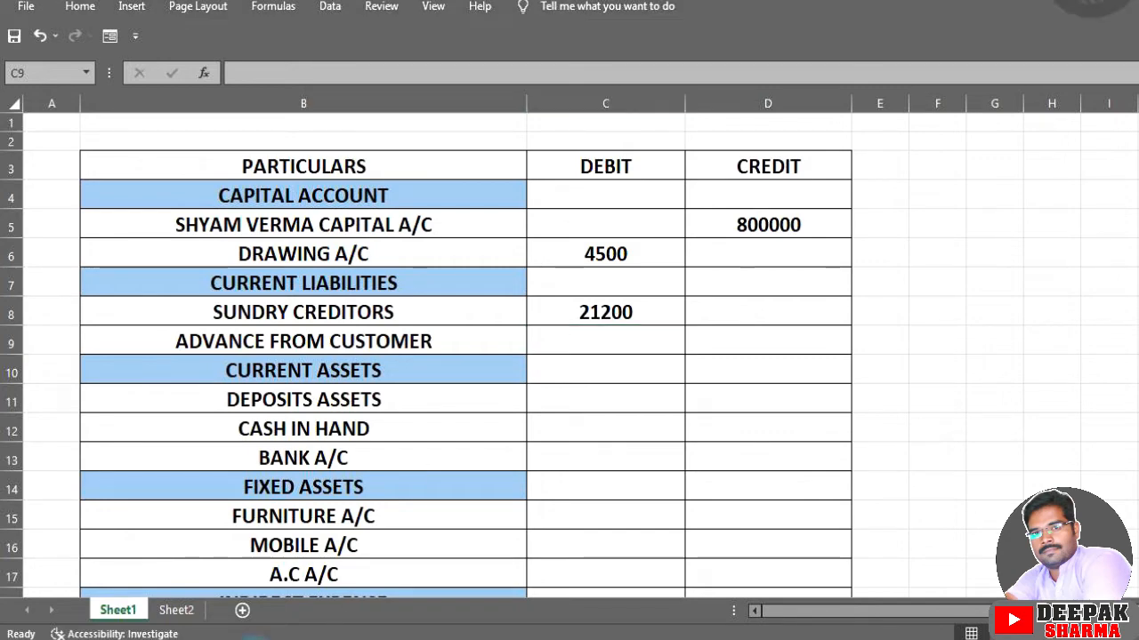
click(193, 582)
scroll(223, 390, up, 3)
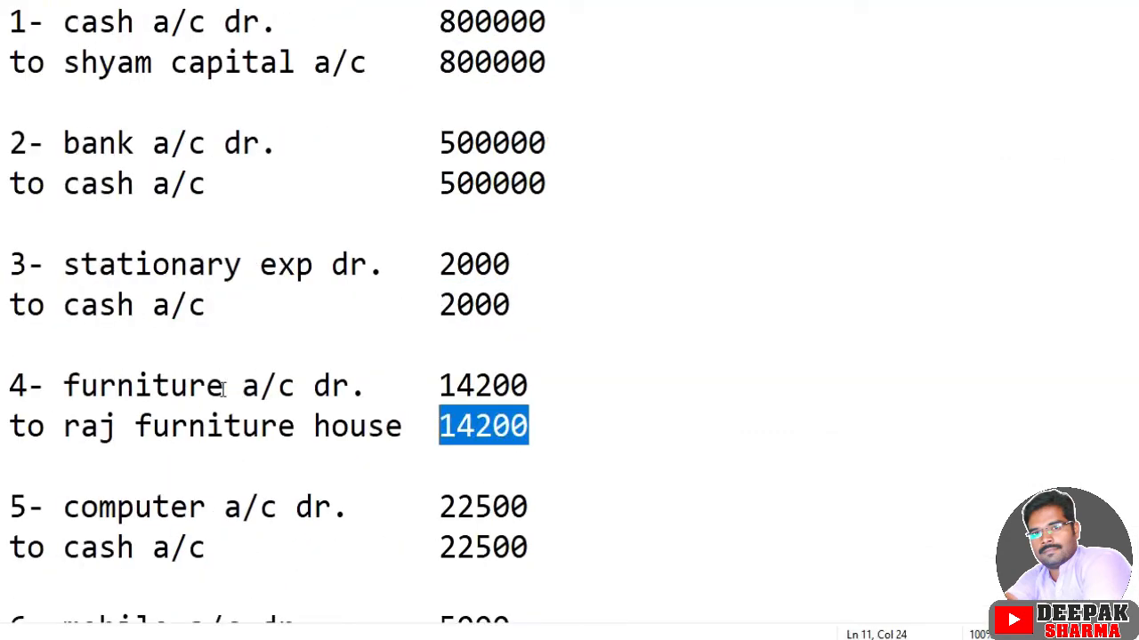
scroll(222, 372, down, 4)
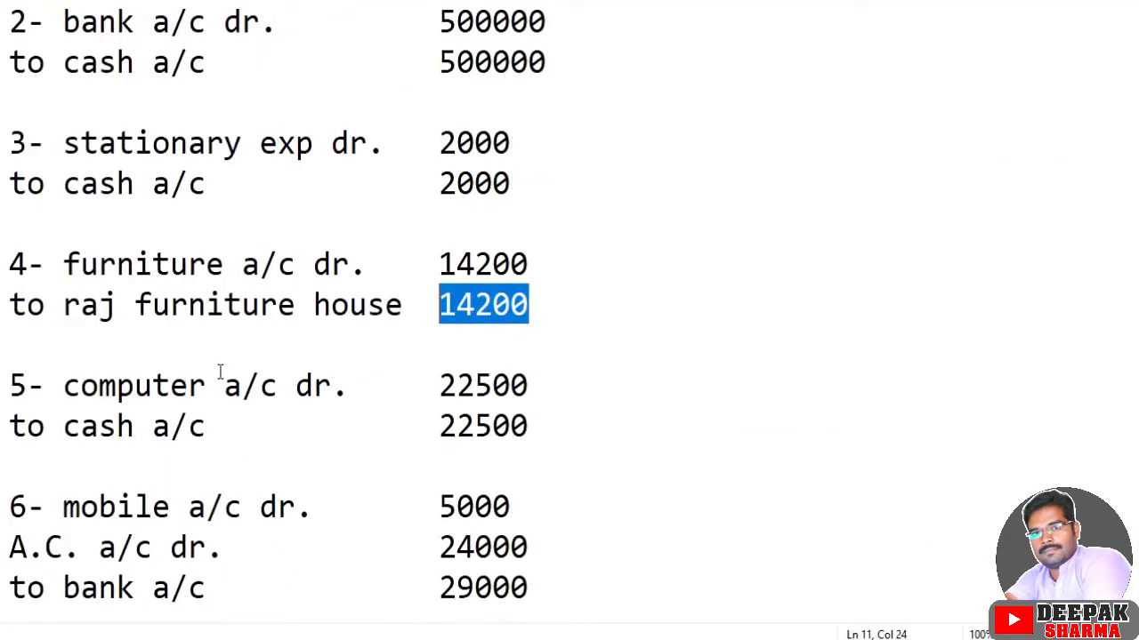
scroll(219, 374, down, 1)
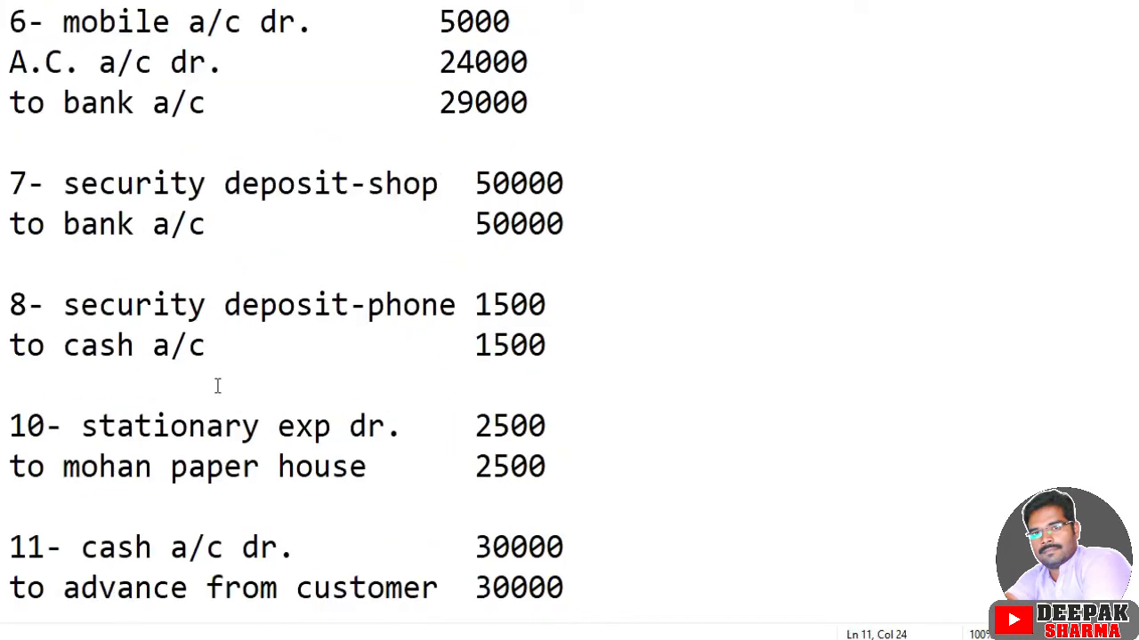
click(188, 588)
click(276, 638)
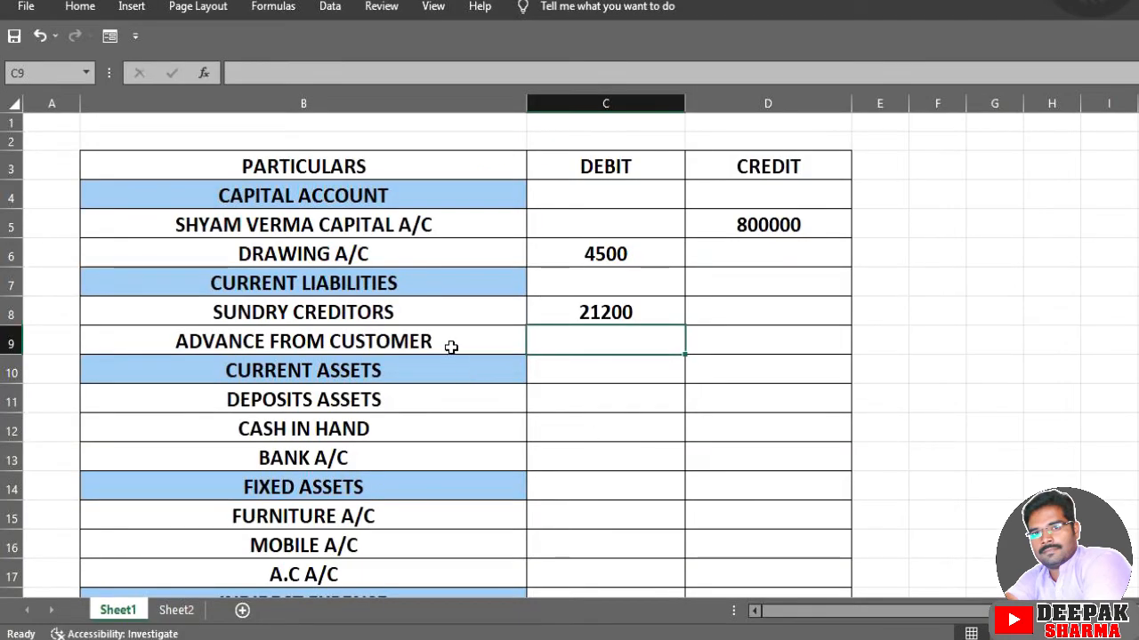
Step: Clear the Sundry Creditors debit in cell C8 and enter 21200 as its credit in cell D8
click(660, 315)
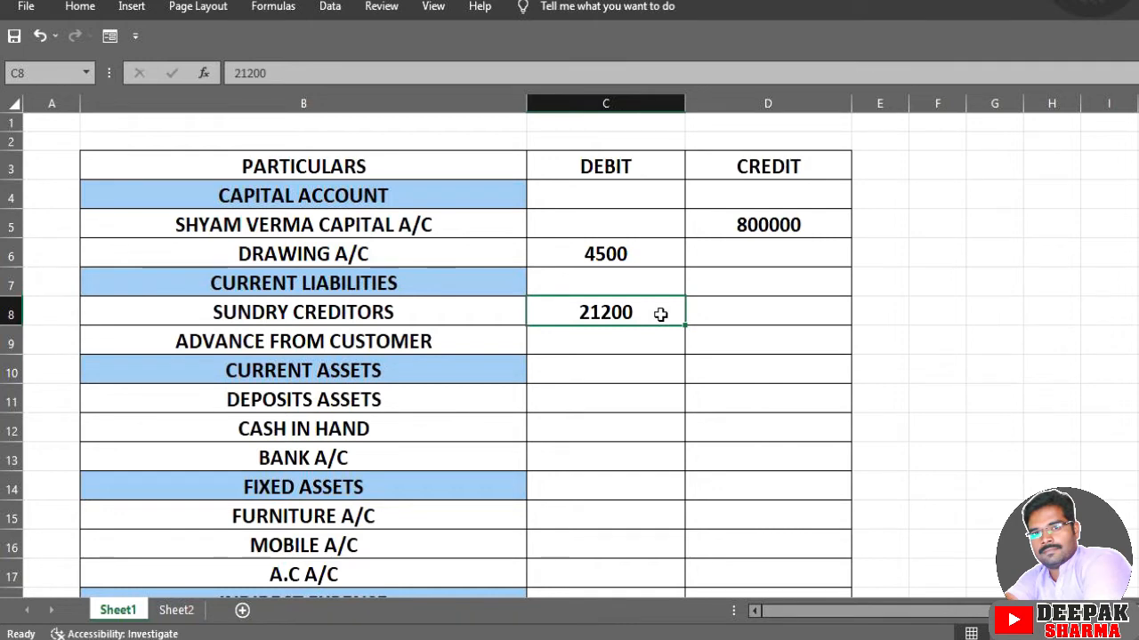
key(BackSpace)
key(Tab)
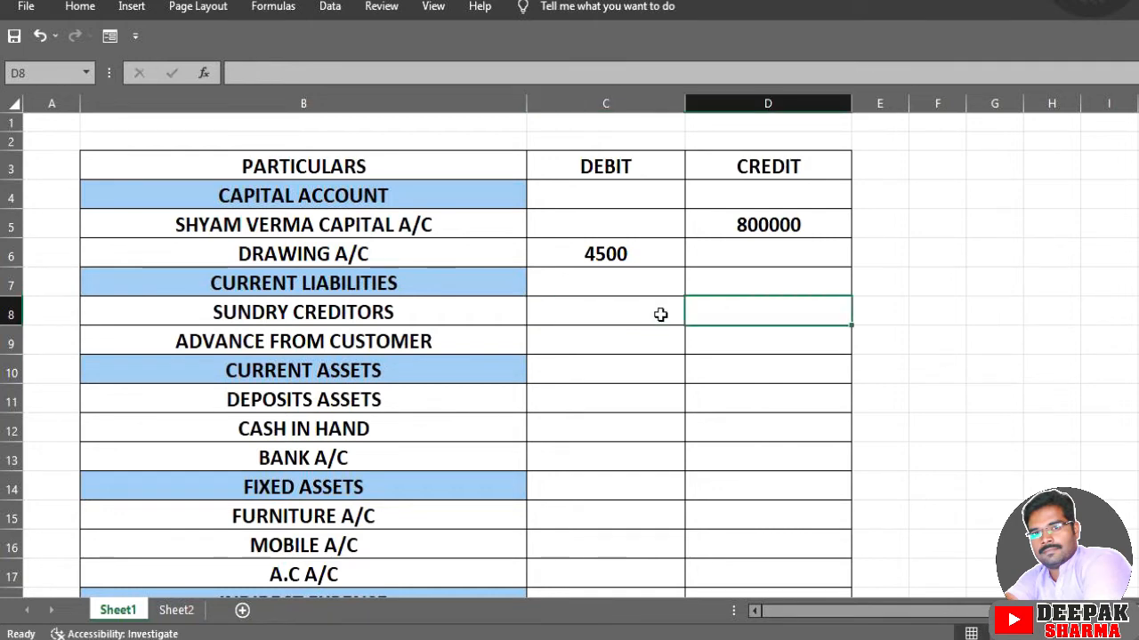
text(21200)
key(Return)
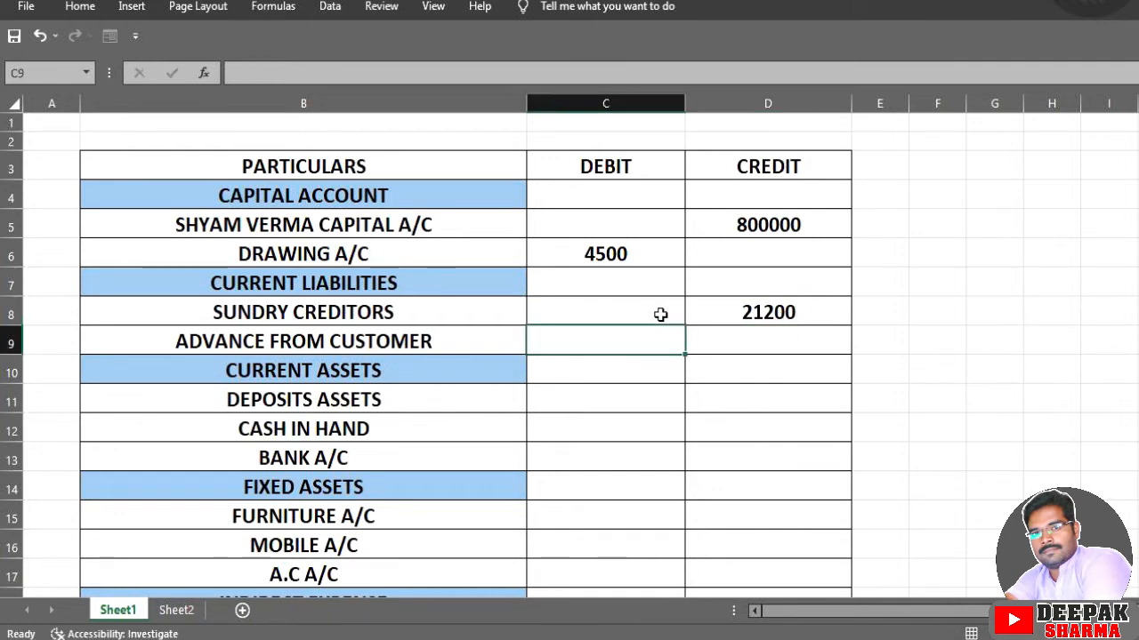
Step: Enter 30000 as the credit of Advance from Customer in cell D9
key(Tab)
text(30000)
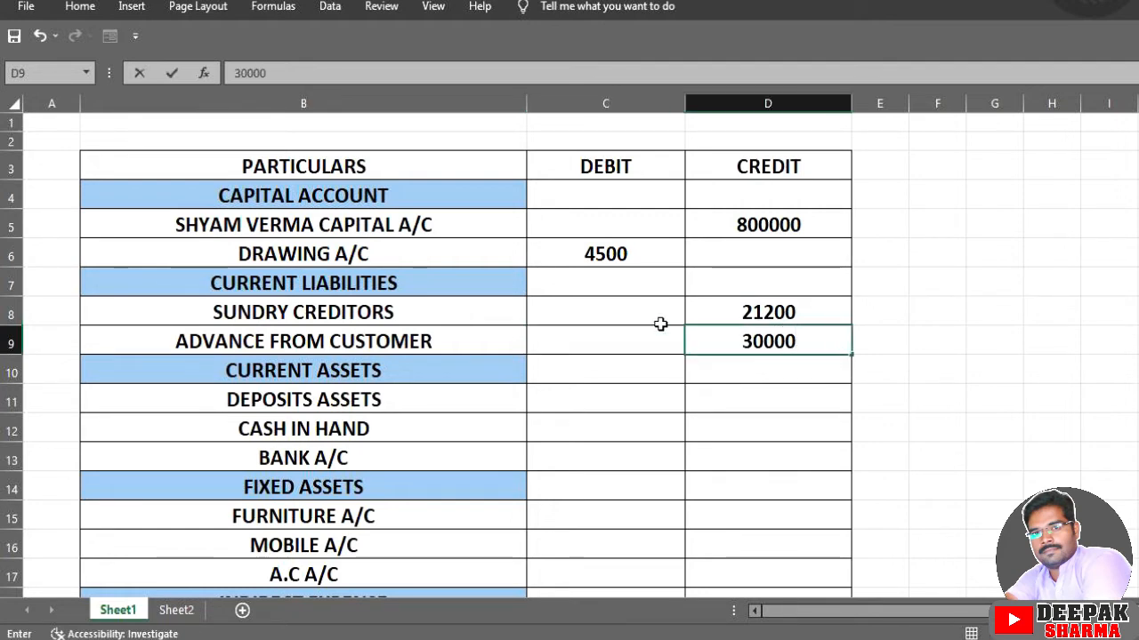
click(613, 402)
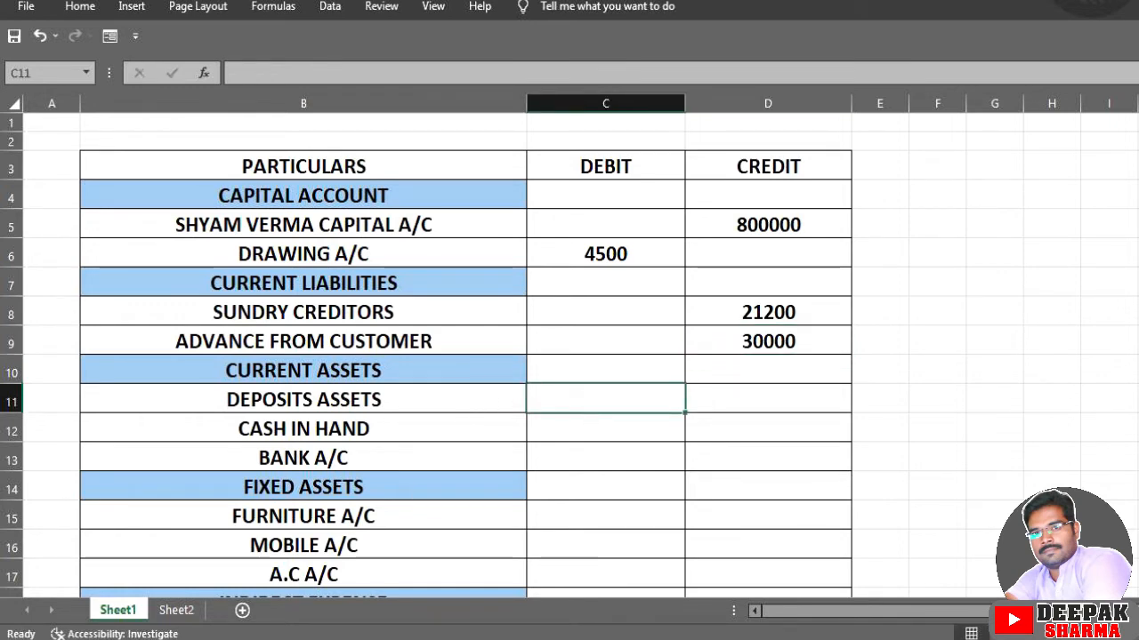
Step: Check the security deposits in journal entries 7 and 8 in Notepad and enter 51500 as the Deposits Assets debit in Excel cell C11
click(234, 585)
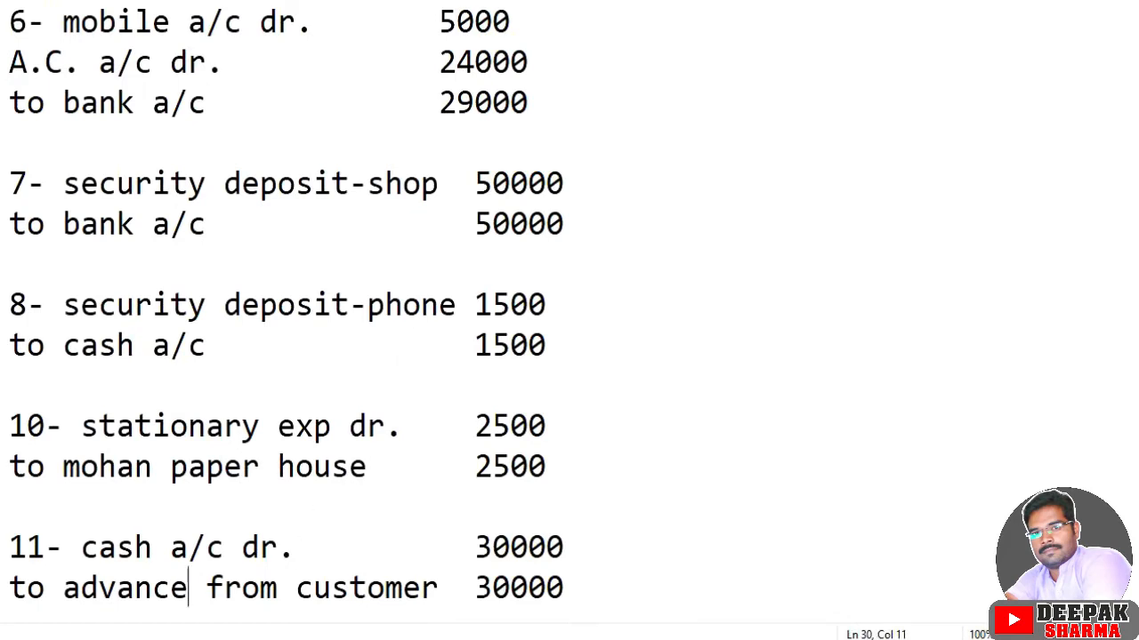
key(alt+Tab)
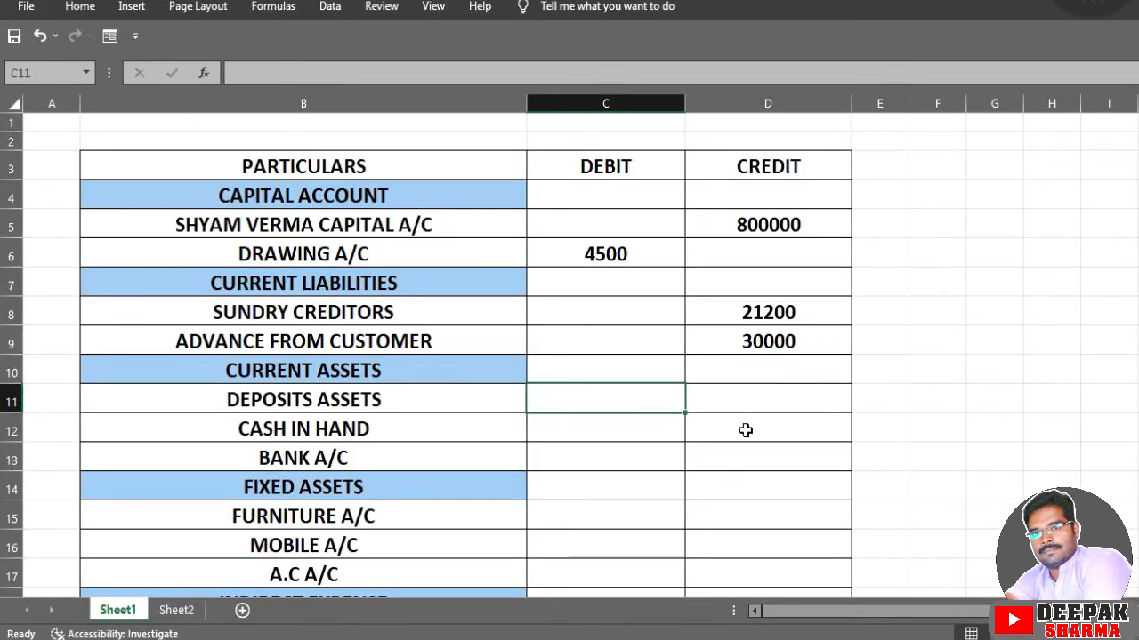
text(51500)
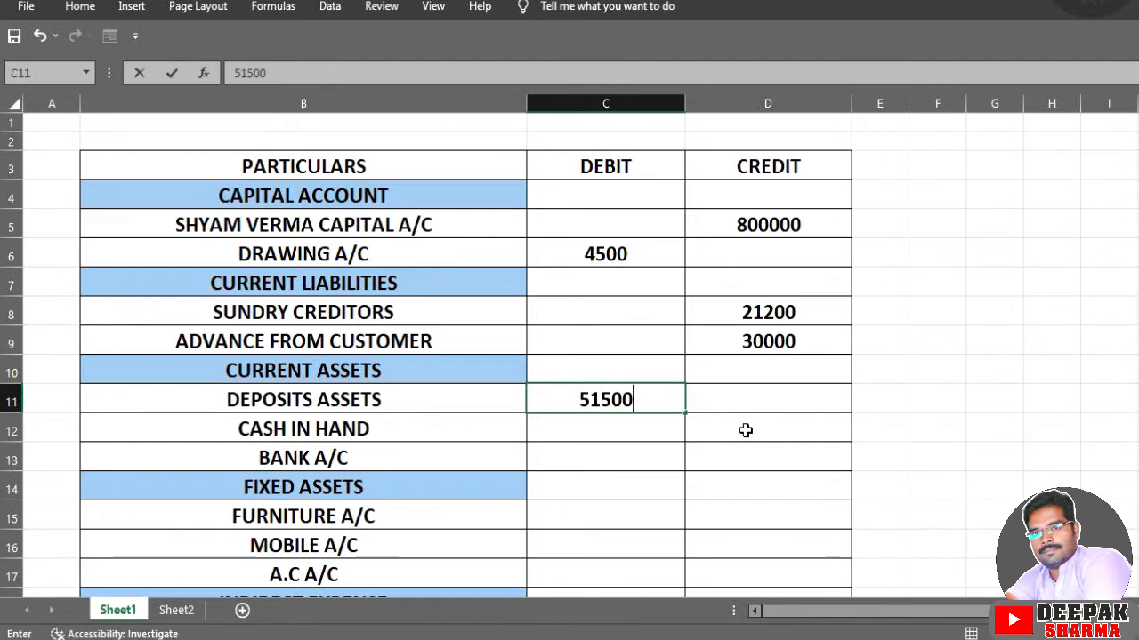
Step: Enter the fixed asset debits in cells C15 to C17: 14200 for Furniture, 5000 for Mobile and 24000 for A.C
key(Return)
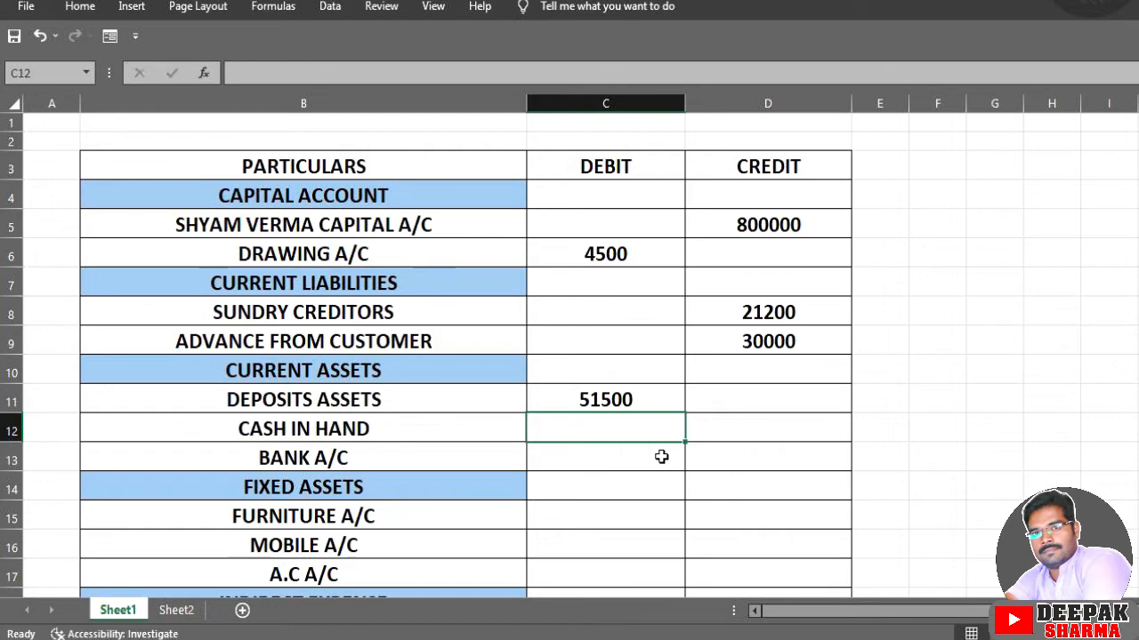
scroll(662, 457, down, 1)
scroll(666, 455, down, 1)
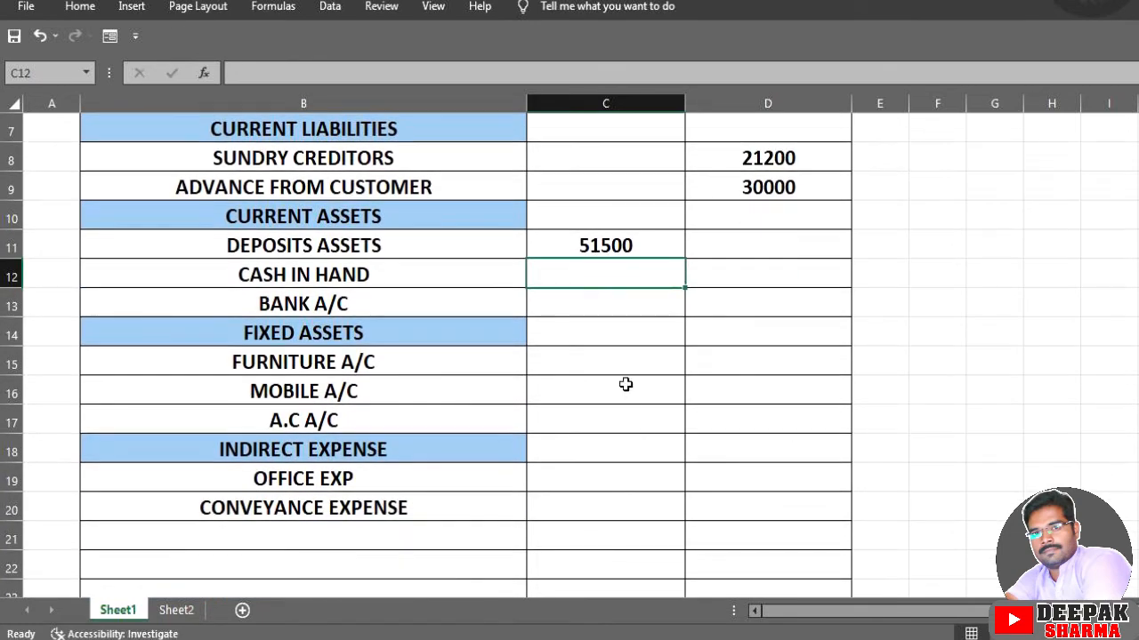
click(619, 365)
text(14200)
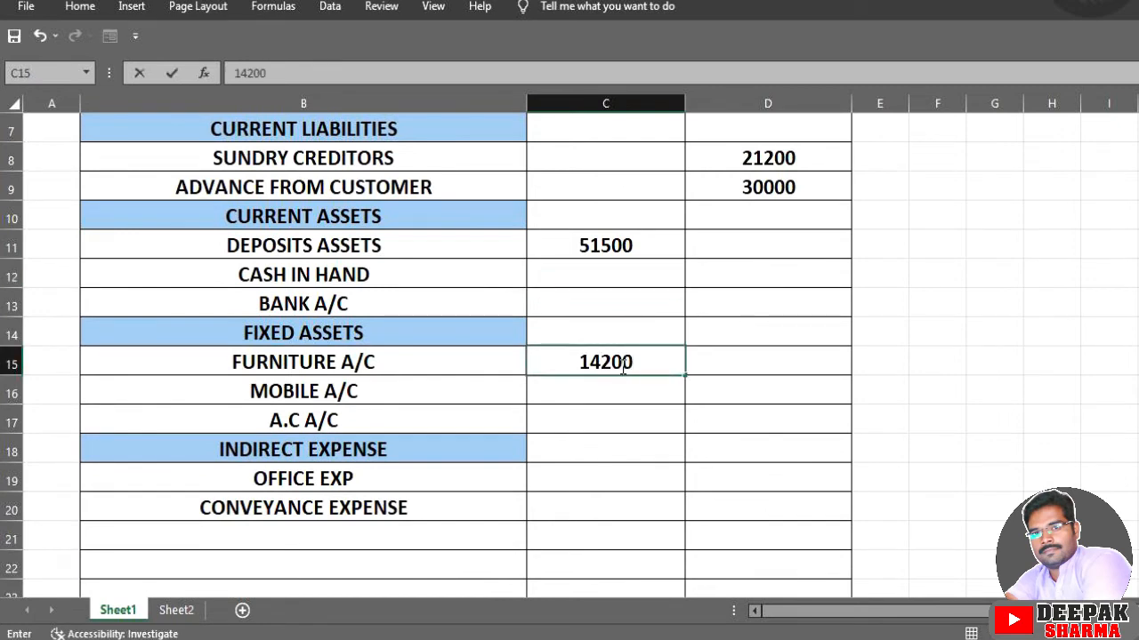
key(Return)
text(5)
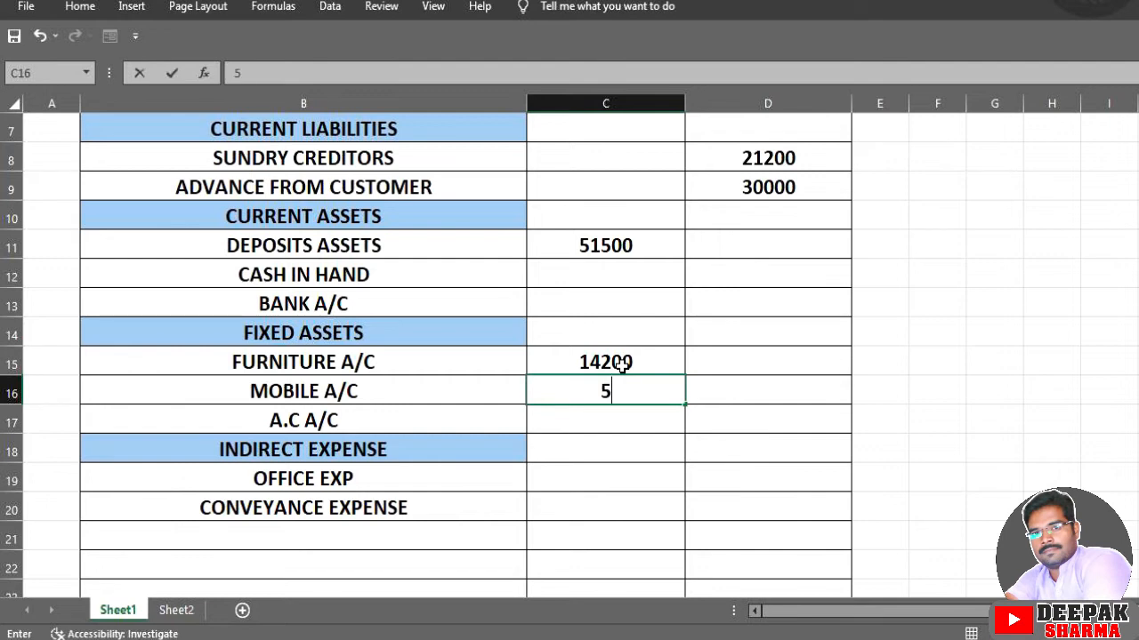
text(000)
key(Return)
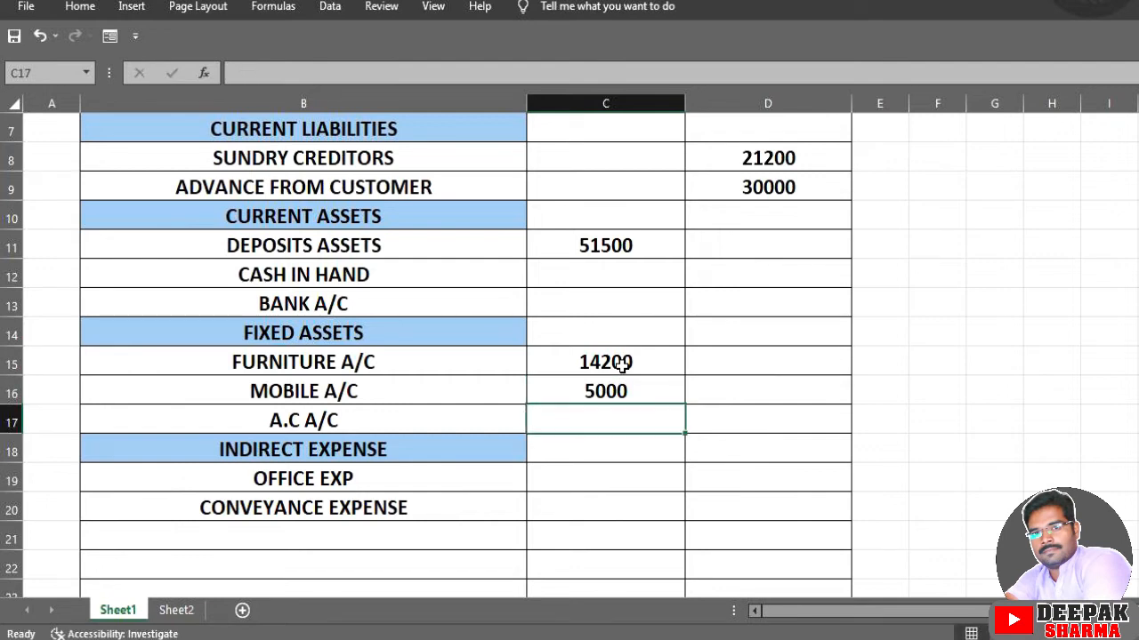
text(24000)
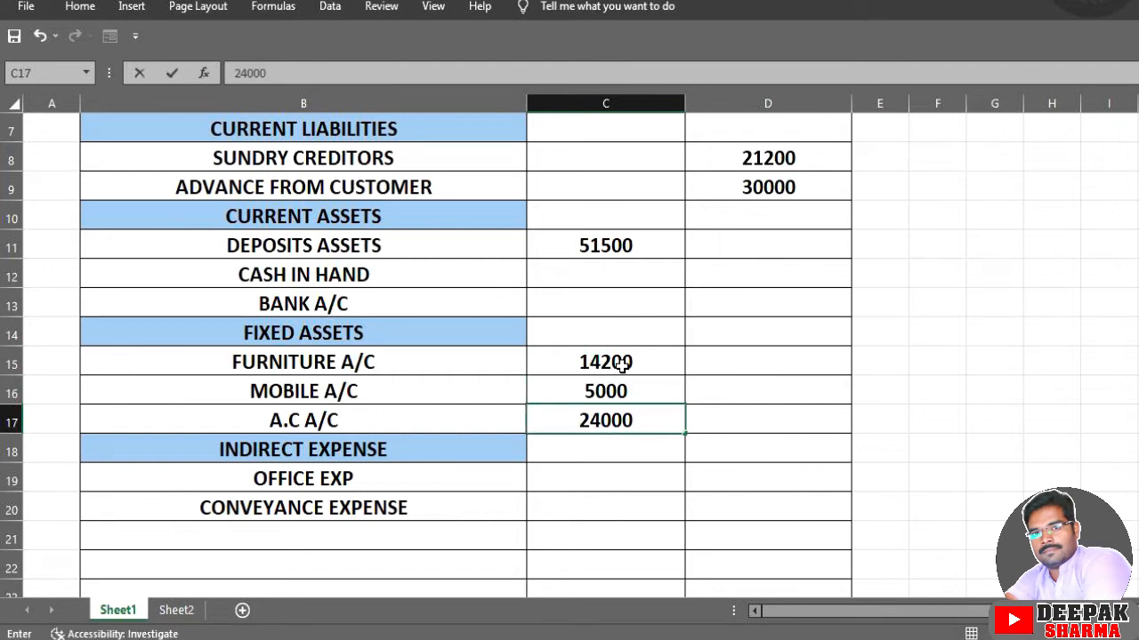
Step: Look up the office expense in journal entry 13 of the Notepad solution file and enter 1200 as its debit in Excel cell C19
click(593, 478)
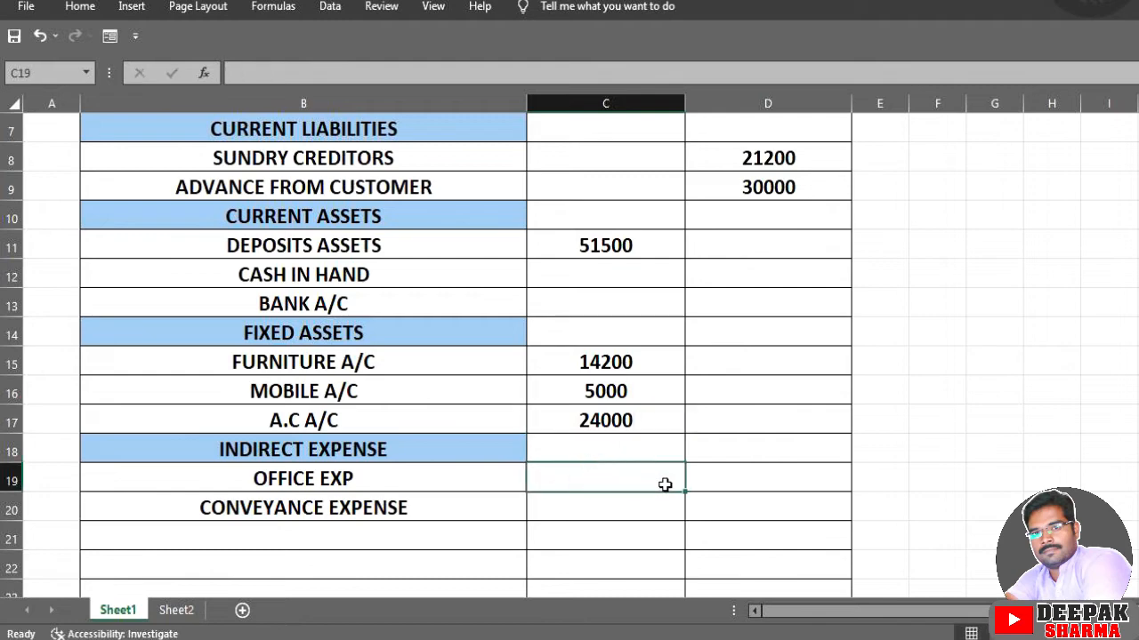
key(alt+Tab)
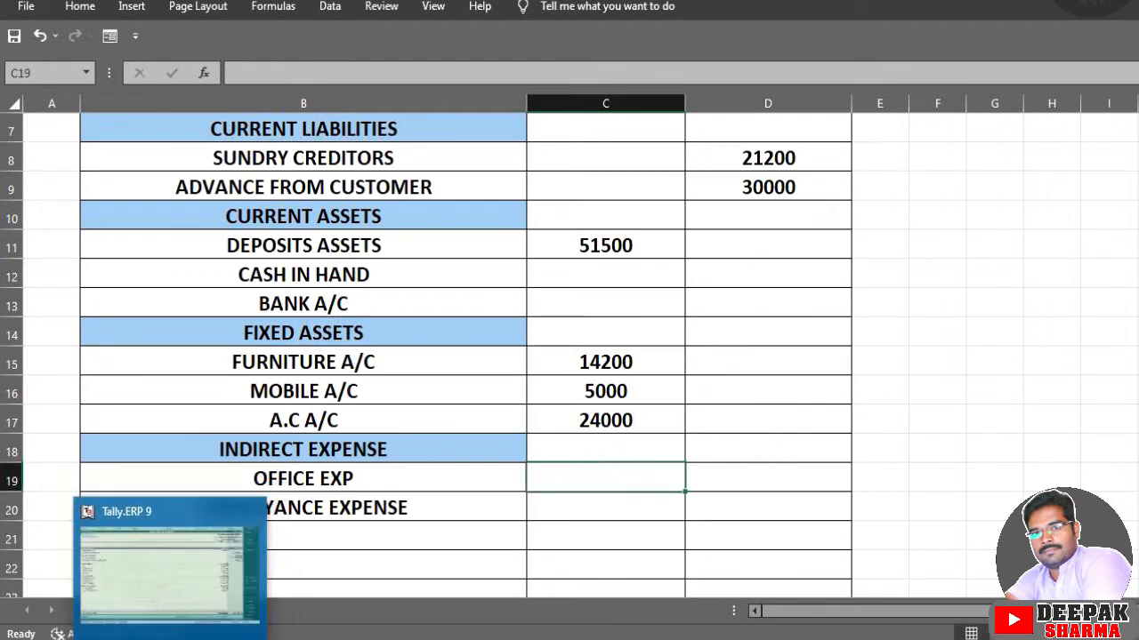
key(alt+Tab)
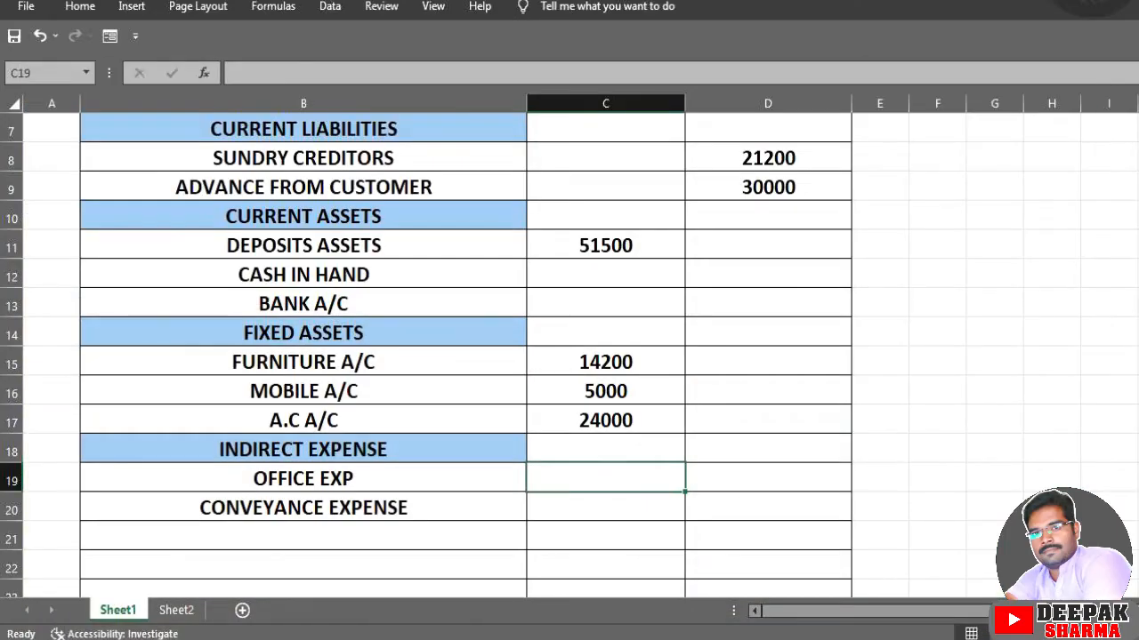
mouse_move(242, 639)
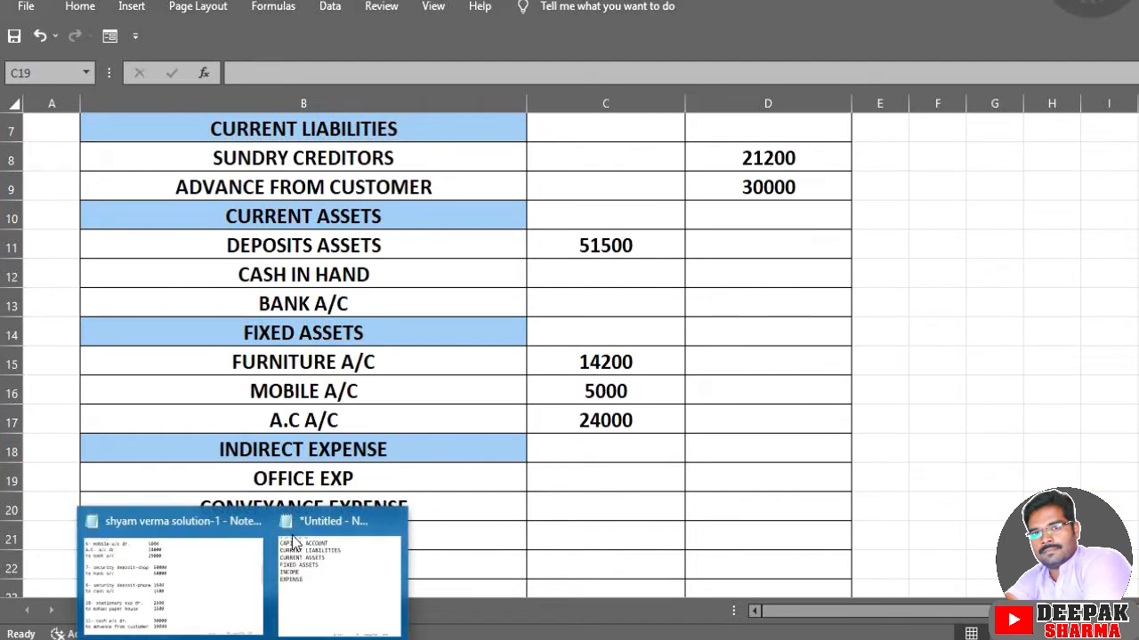
click(238, 576)
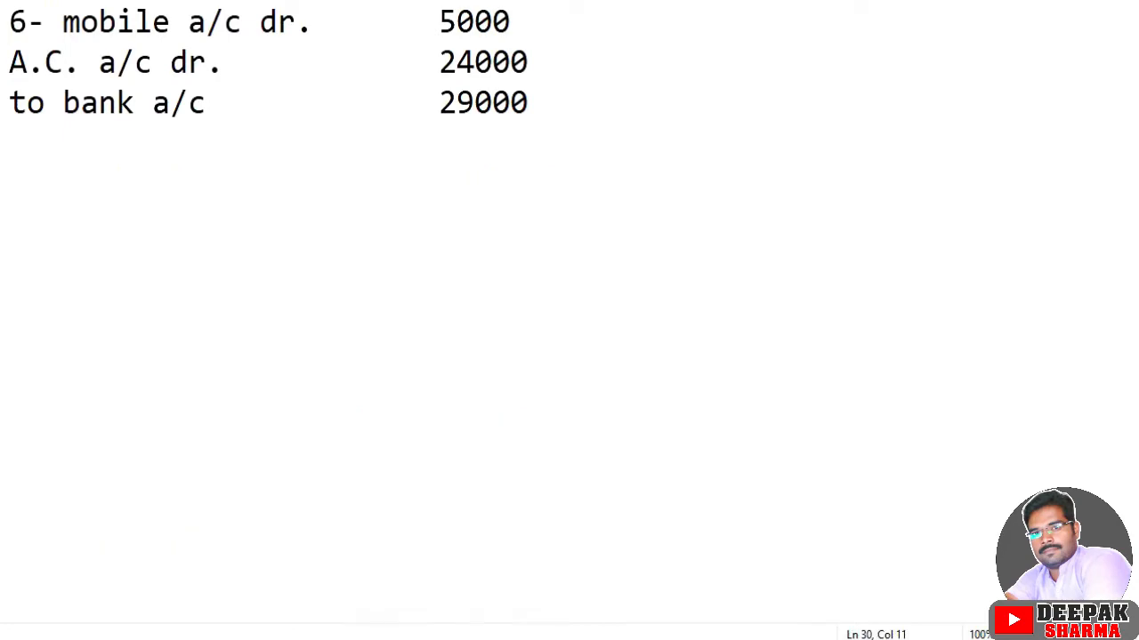
click(318, 639)
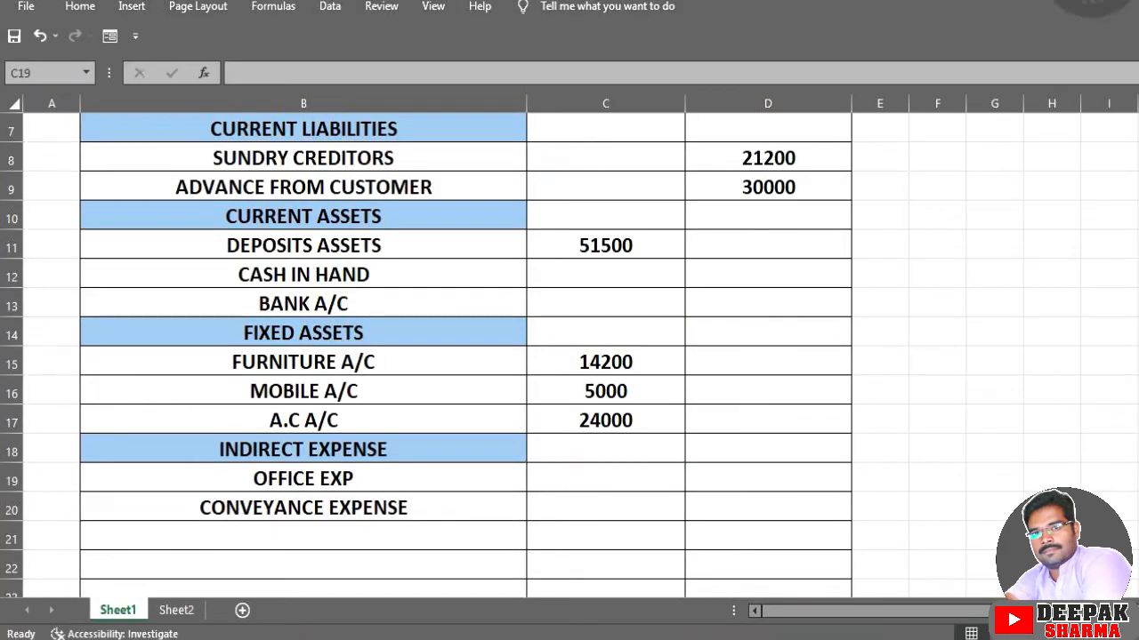
mouse_move(266, 633)
click(226, 602)
scroll(292, 374, down, 2)
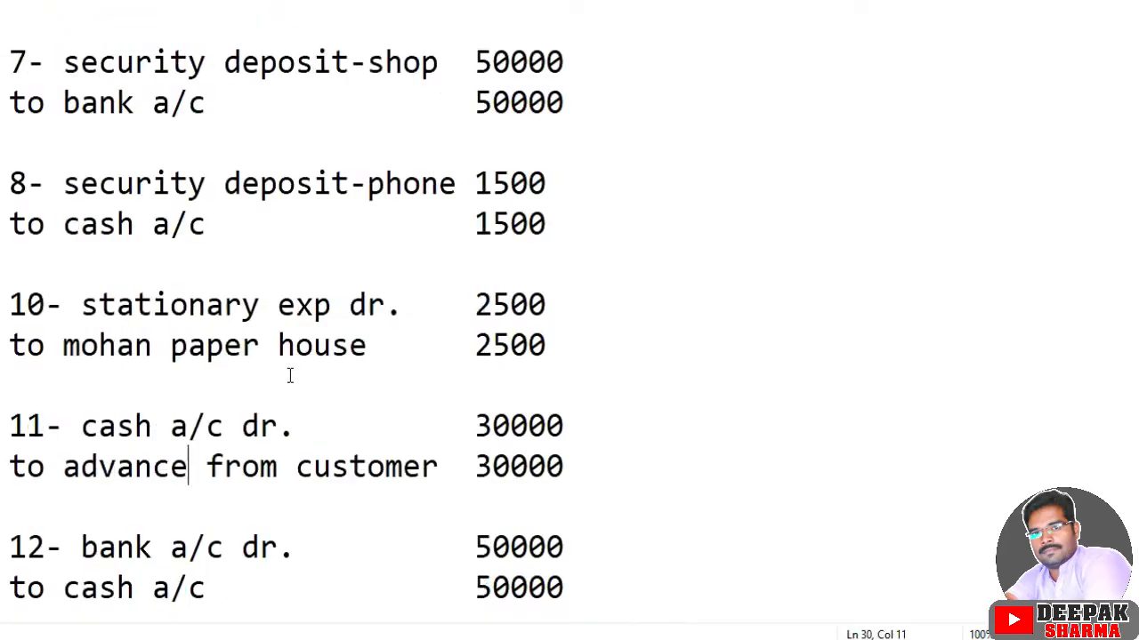
scroll(290, 380, down, 1)
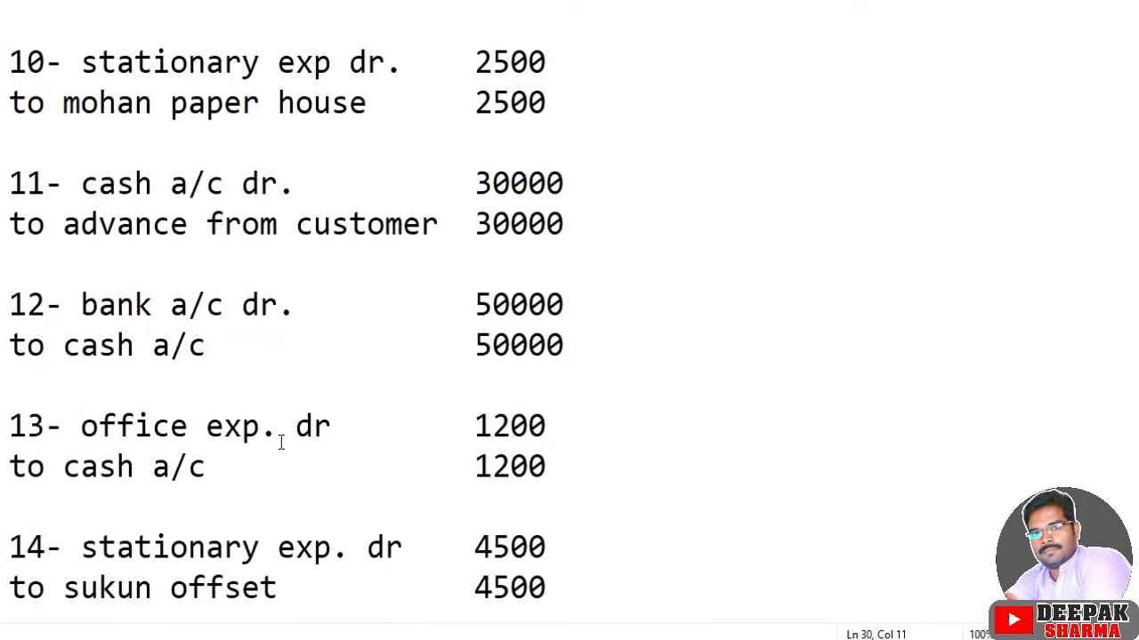
scroll(279, 436, down, 1)
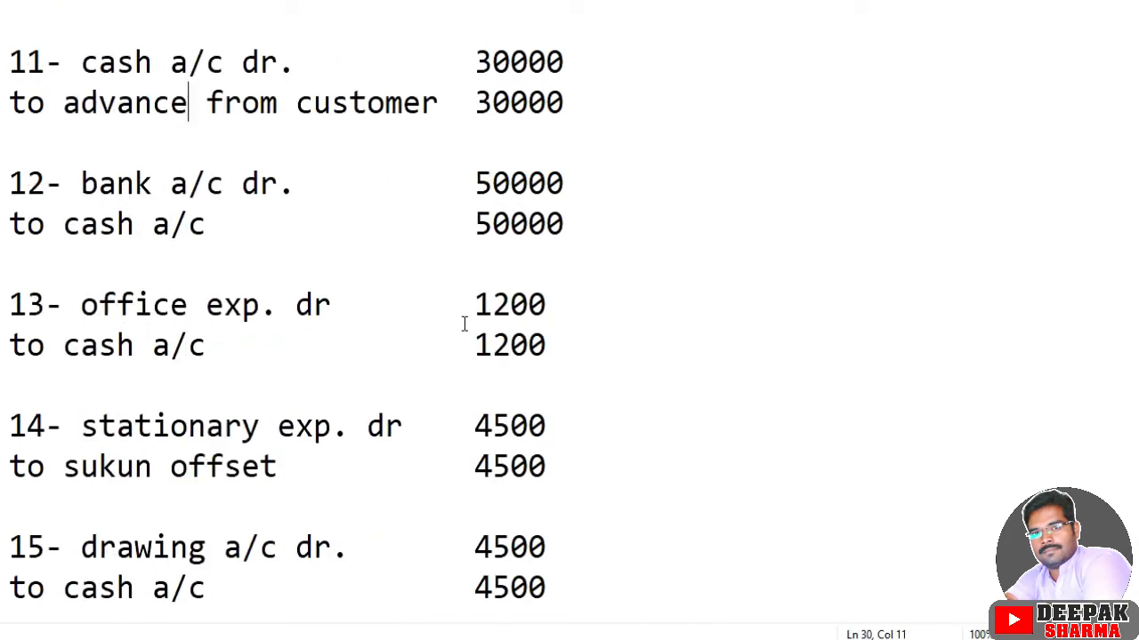
click(293, 639)
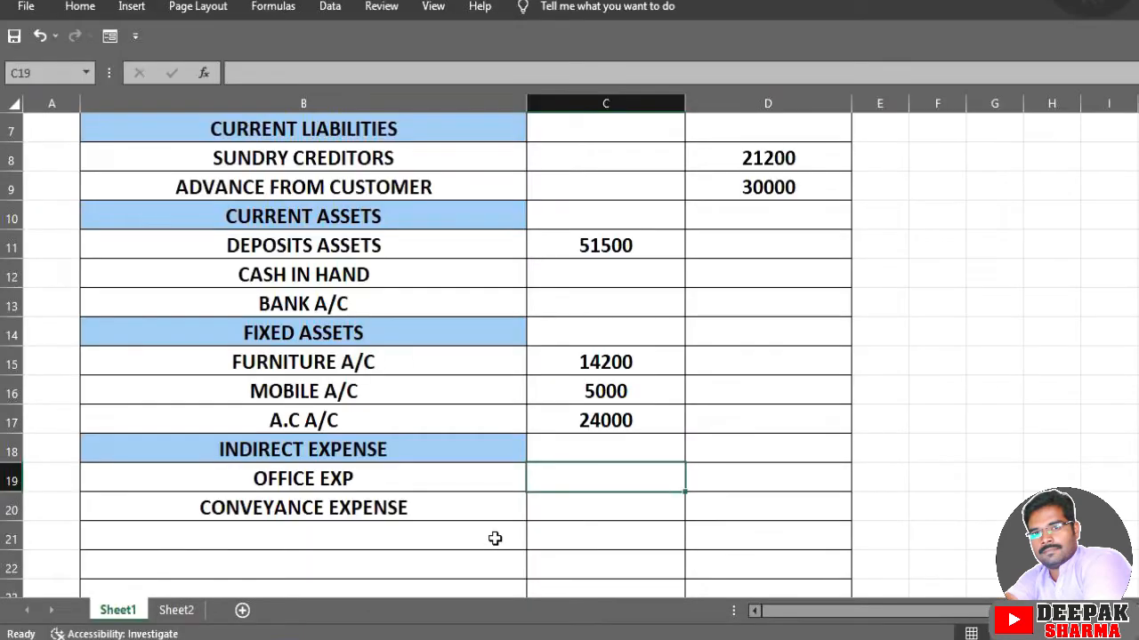
text(1200)
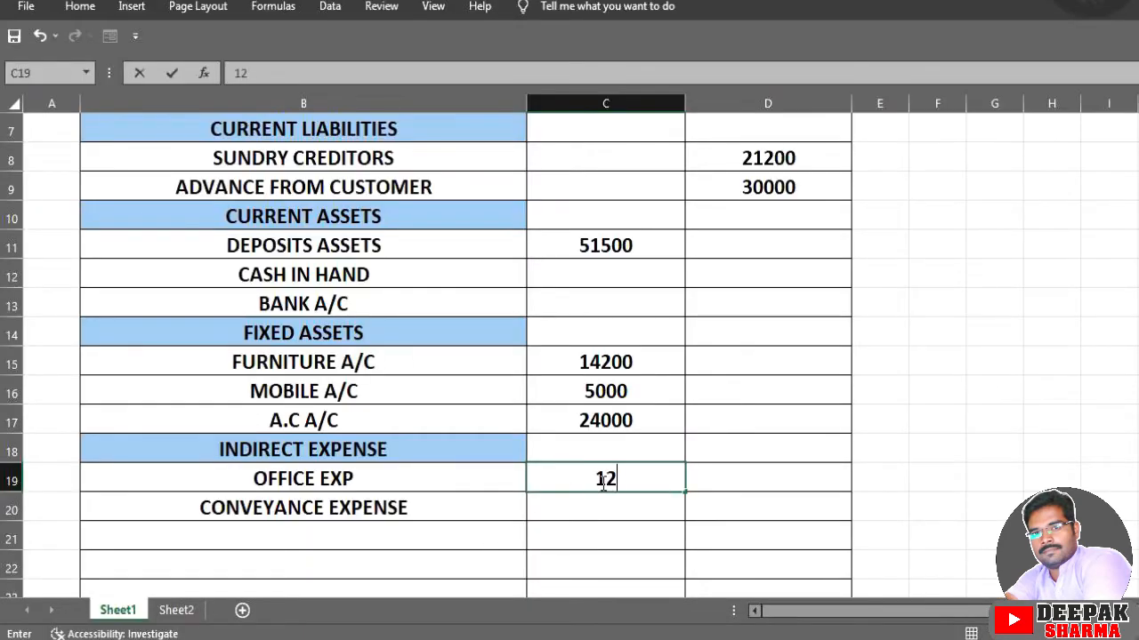
Step: Replace the Conveyance Expense ledger in cell B20 with STATIONARY EXPENSE
click(434, 512)
text(STA)
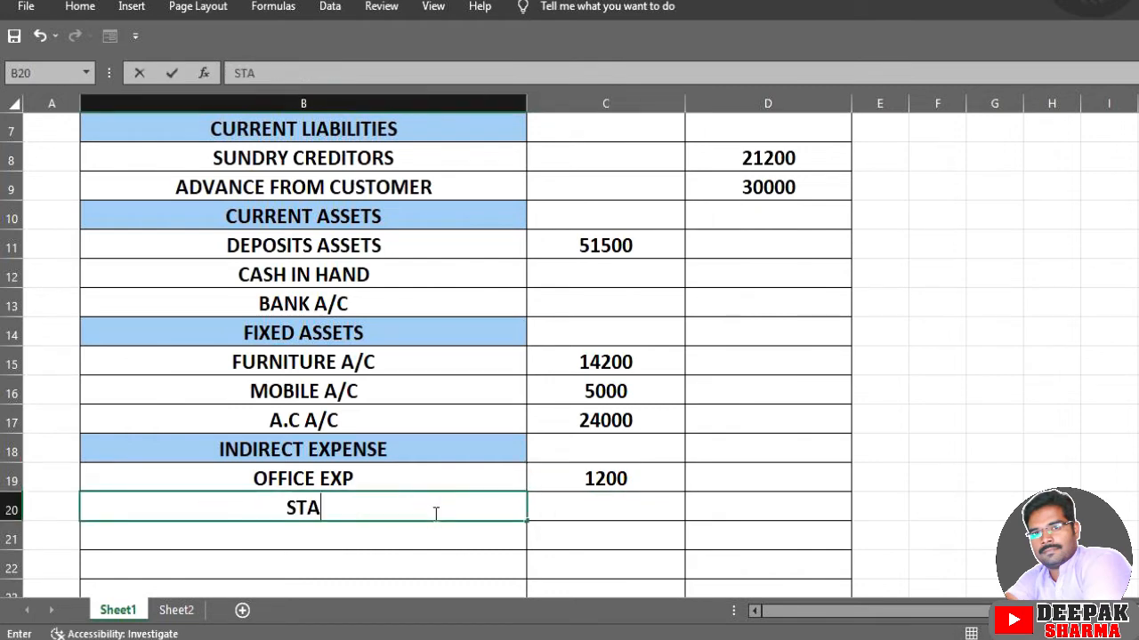
text(TIONA)
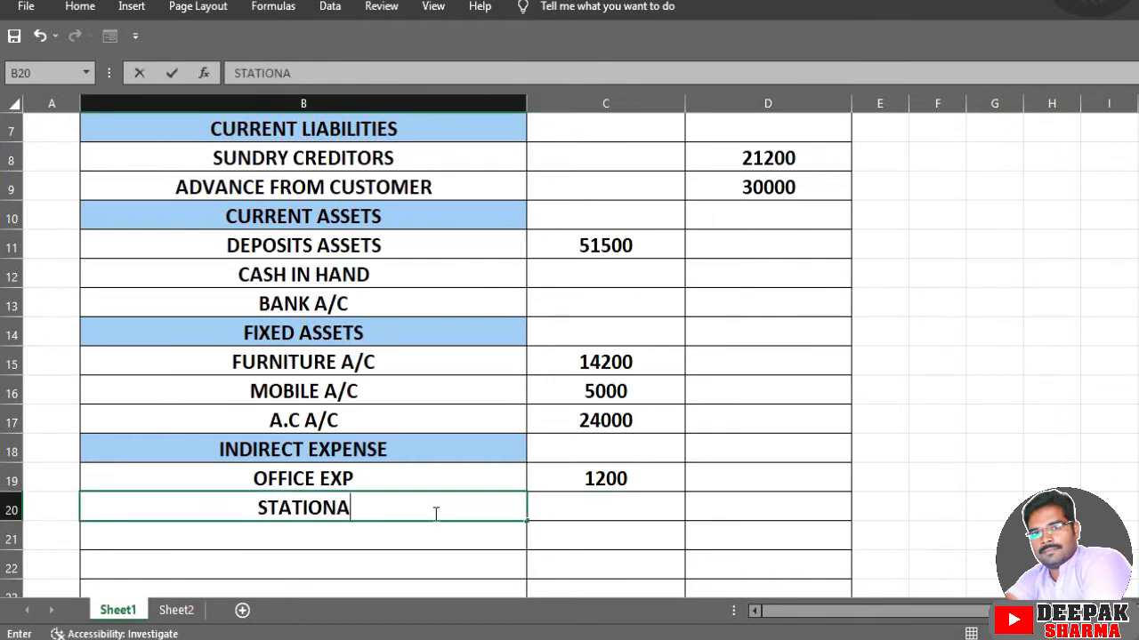
text(RY EXP)
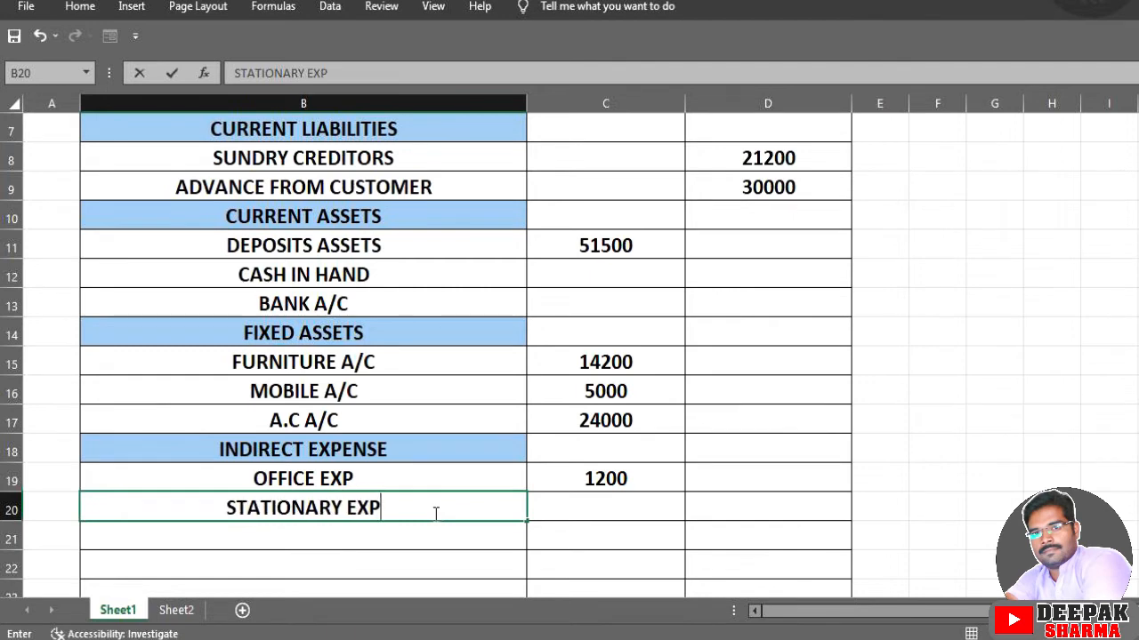
text(ENSE)
key(Tab)
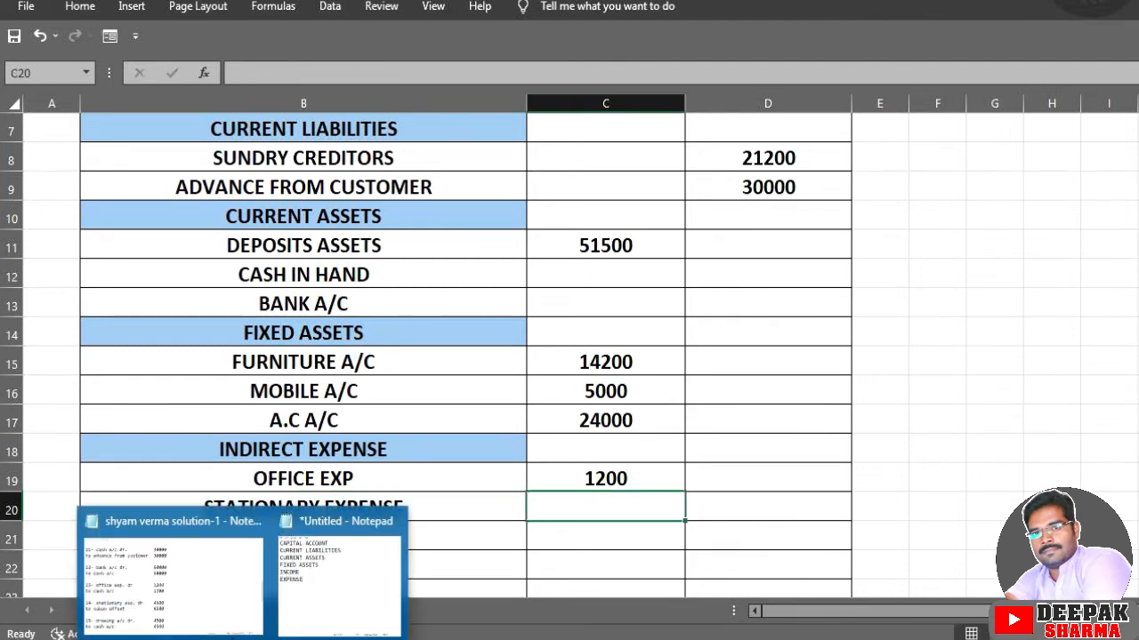
Step: Check the stationary expenses in journal entries 3, 10 and 14 in Notepad and enter 9000 as the Stationary Expense debit in Excel cell C20
click(221, 614)
scroll(311, 481, up, 8)
scroll(312, 481, up, 2)
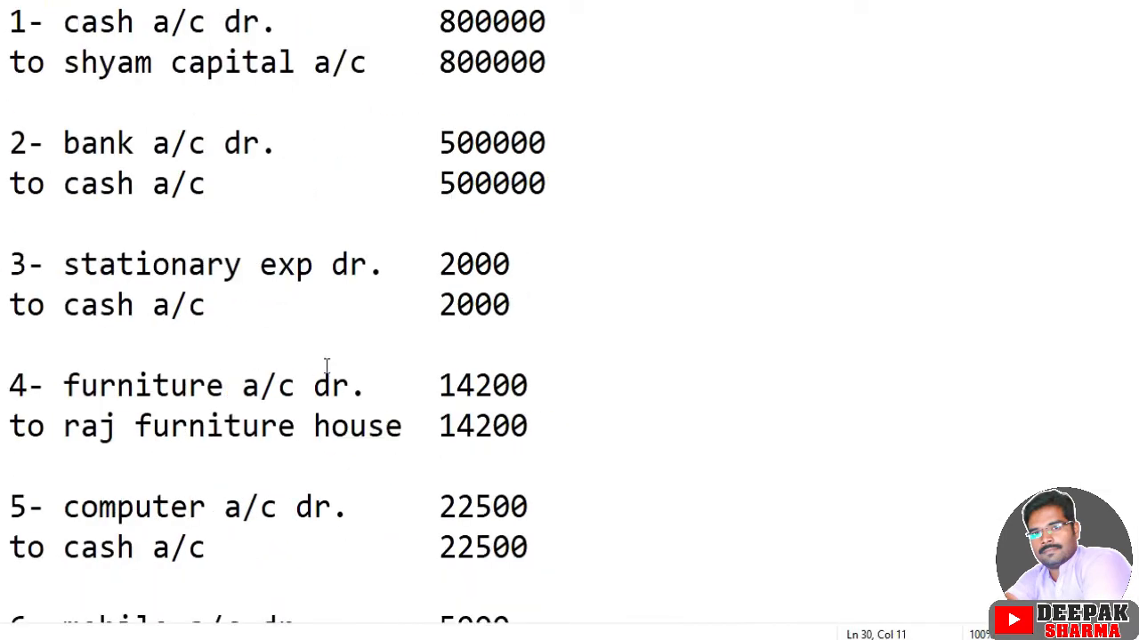
drag(425, 263, 528, 265)
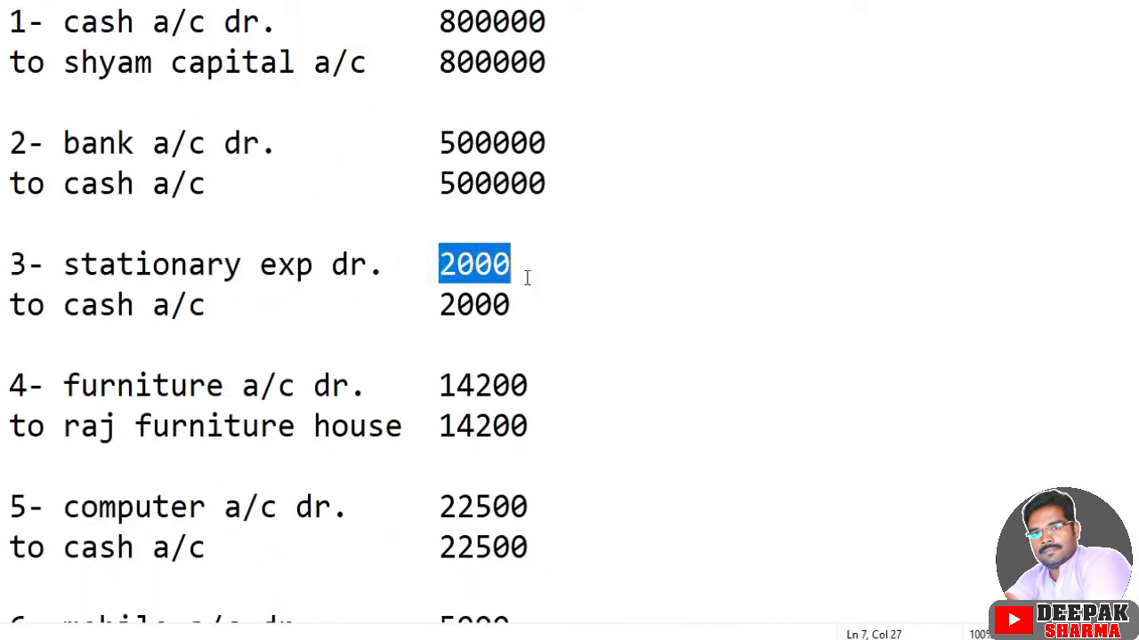
scroll(623, 491, down, 4)
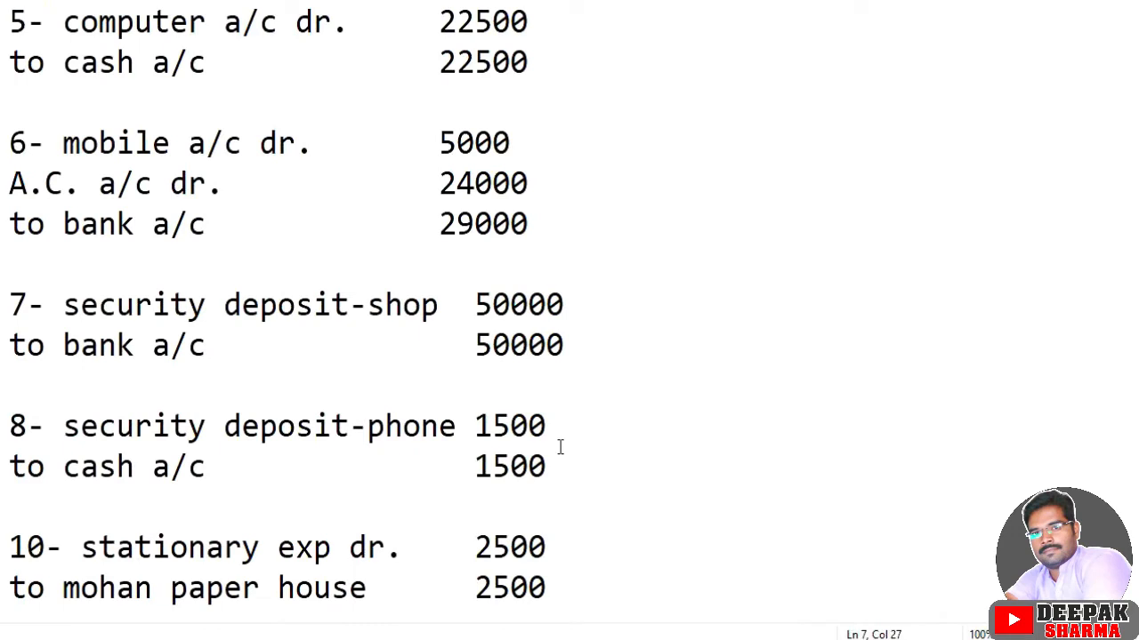
drag(474, 546, 546, 546)
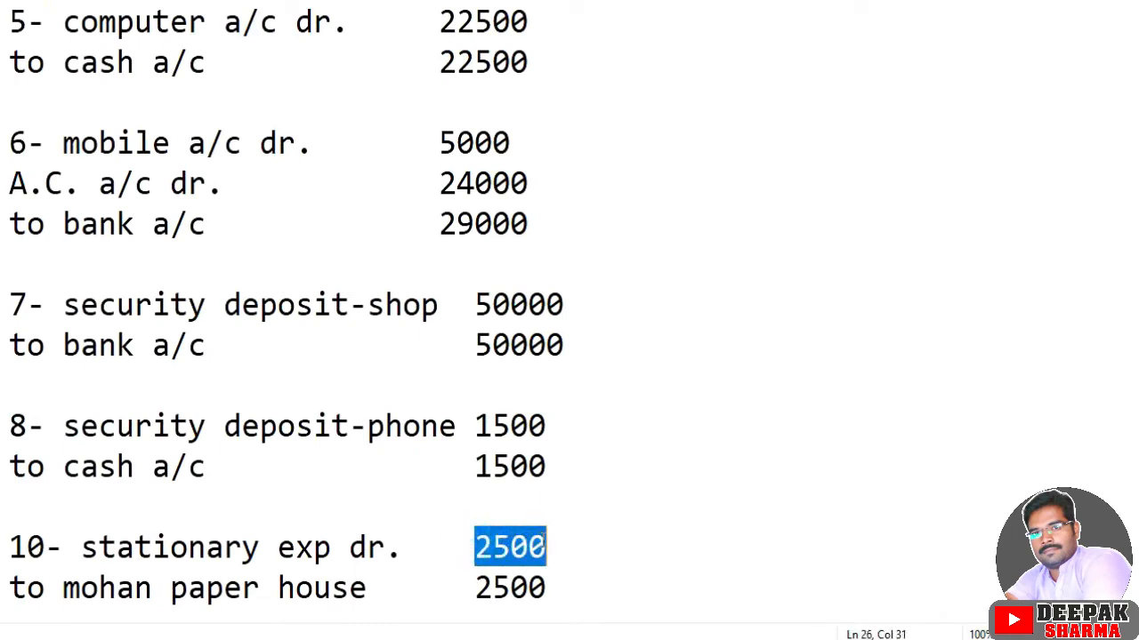
scroll(604, 566, down, 7)
drag(552, 428, 476, 426)
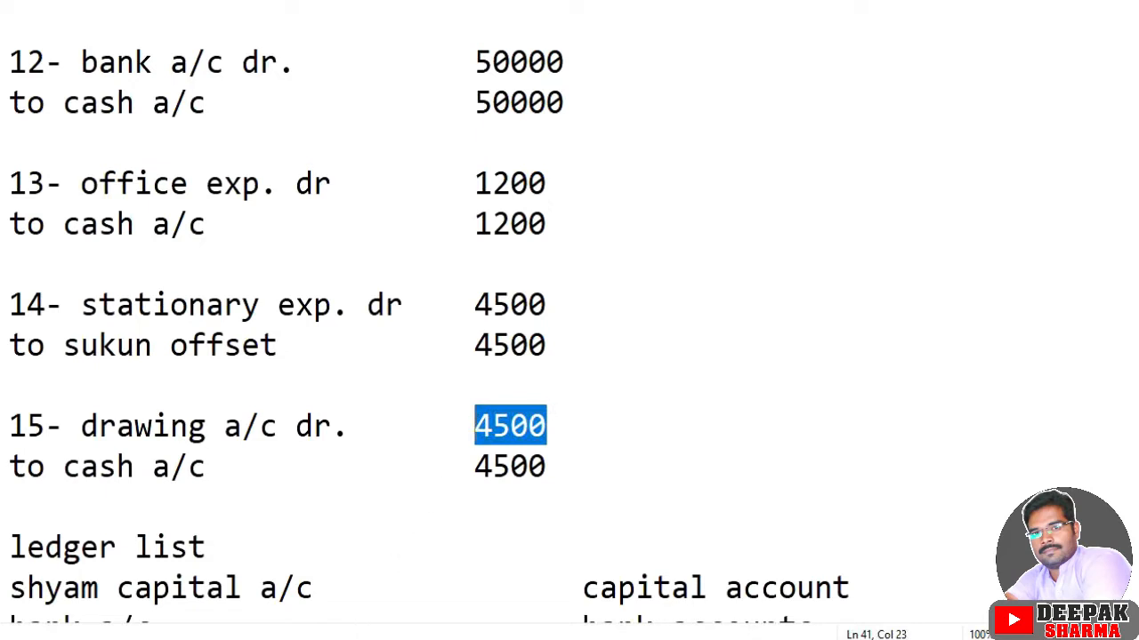
key(alt+Tab)
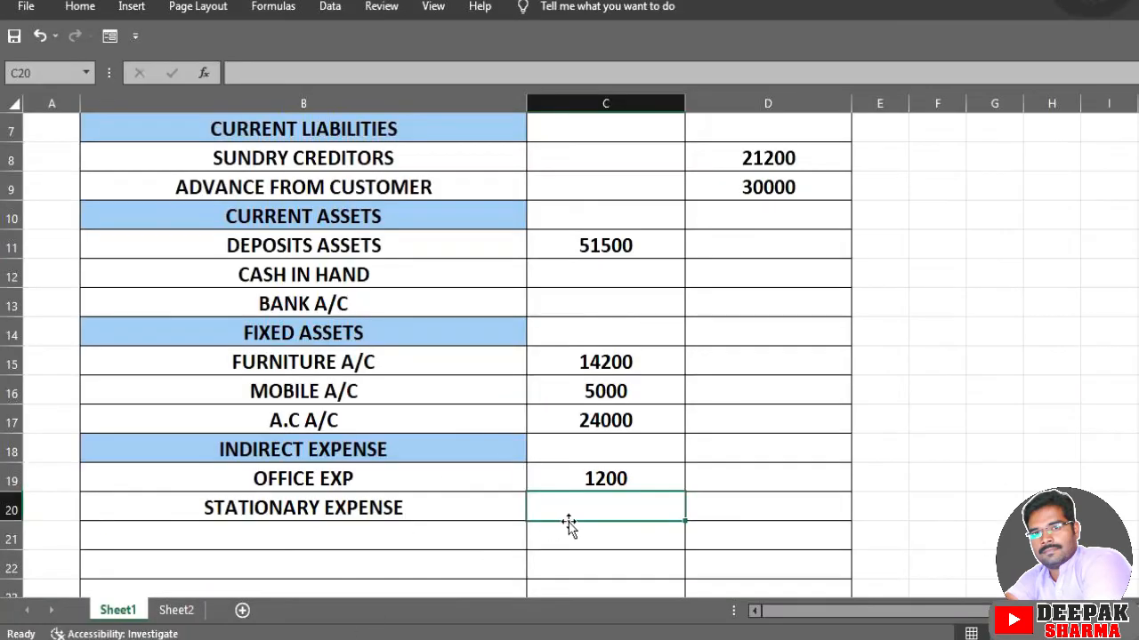
text(9000)
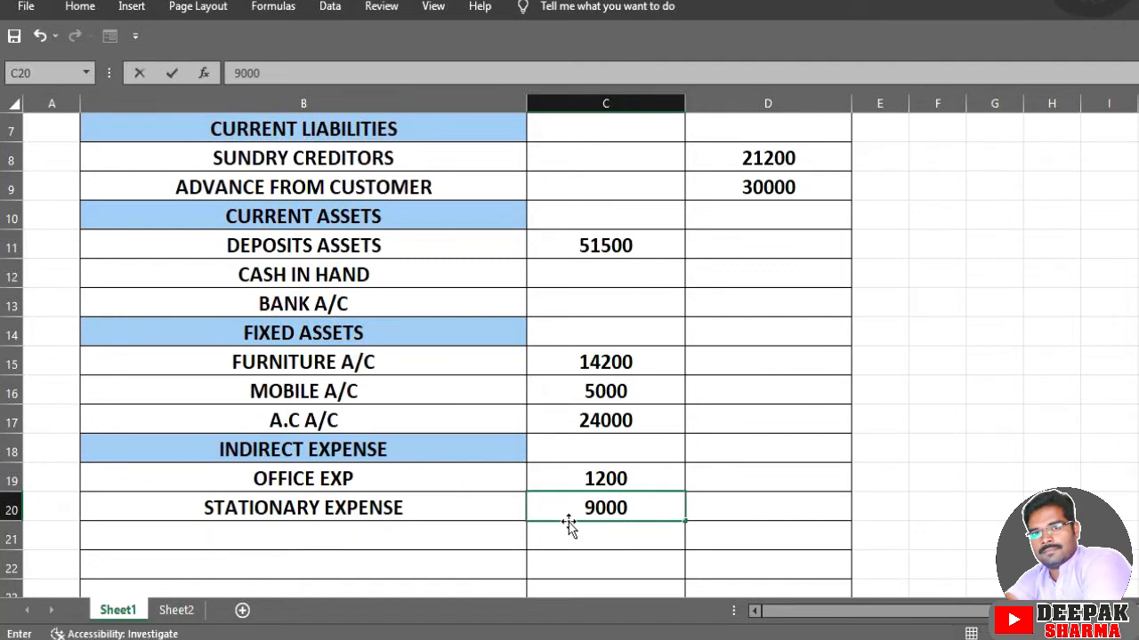
click(805, 517)
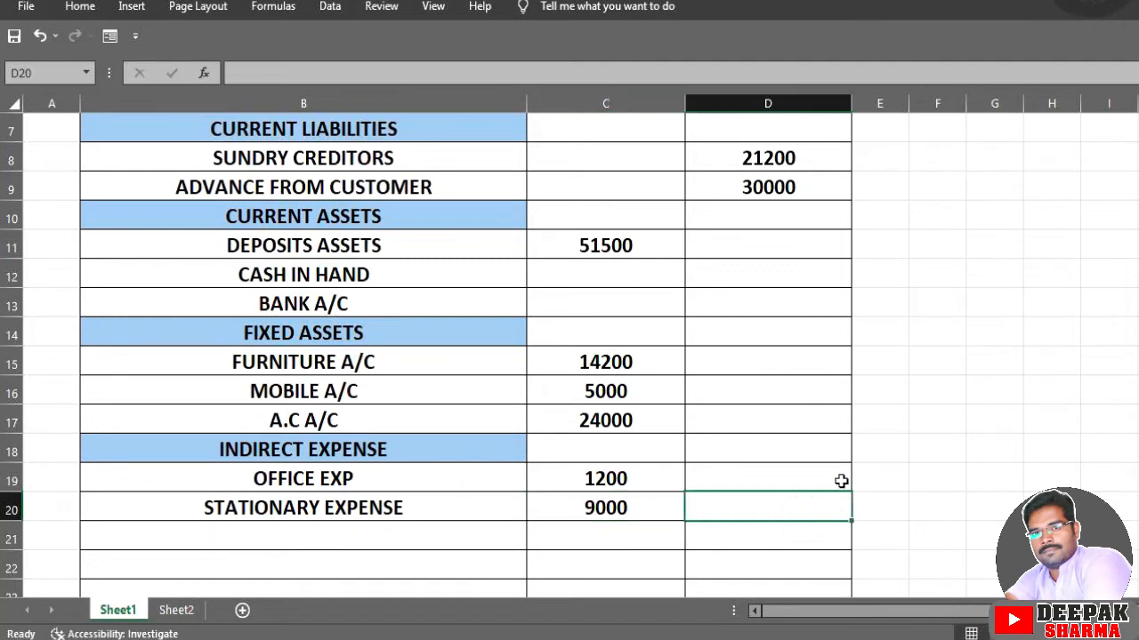
Step: Add the working headings CASH in cell J8 and BANK in cell L8, in the empty area beside the trial balance
scroll(840, 482, up, 2)
scroll(841, 481, down, 1)
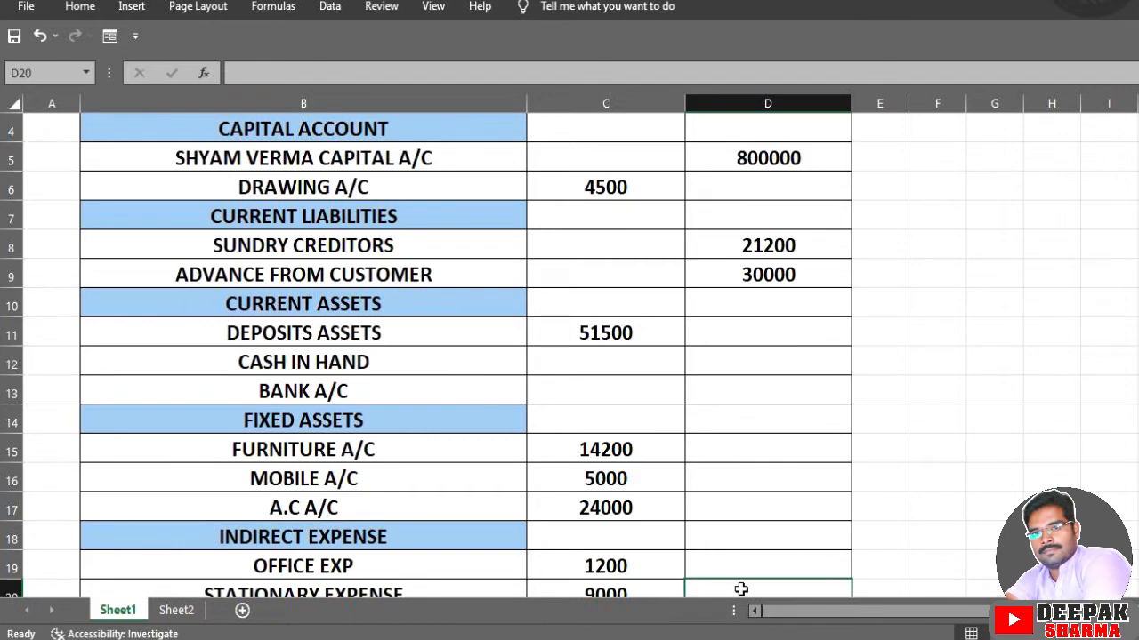
drag(813, 616, 909, 620)
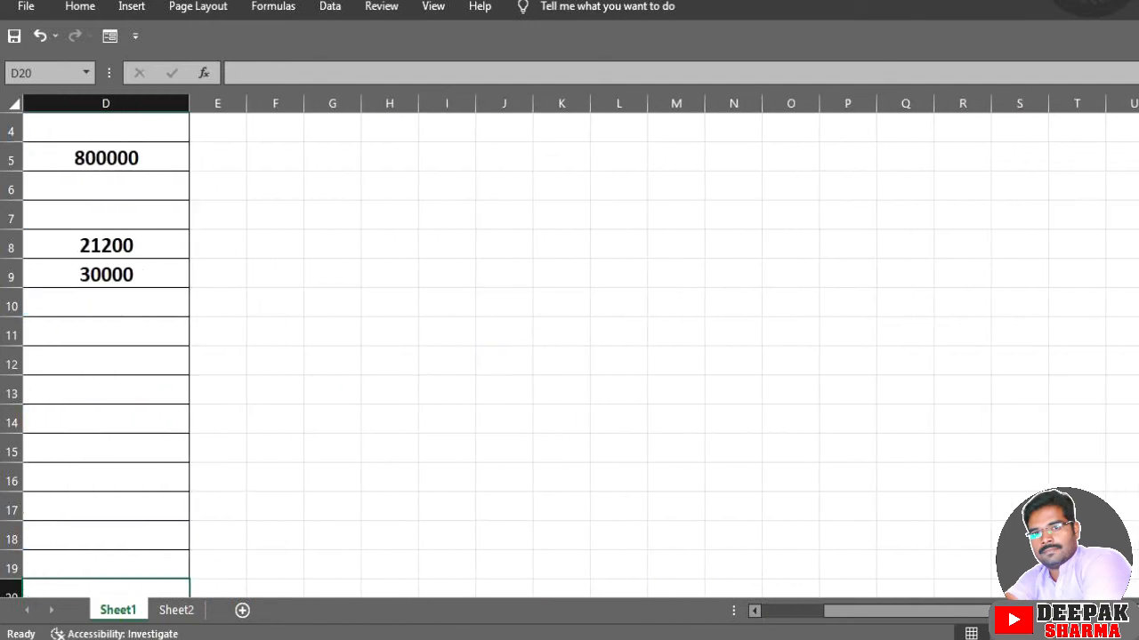
click(504, 245)
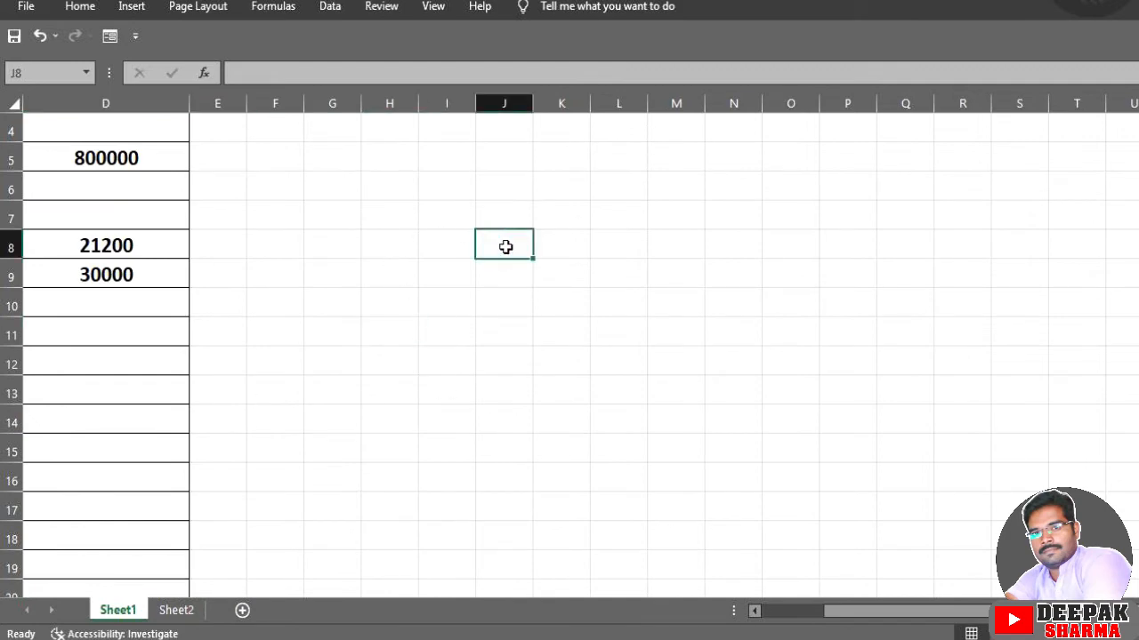
text(CASH)
key(Right)
key(Right)
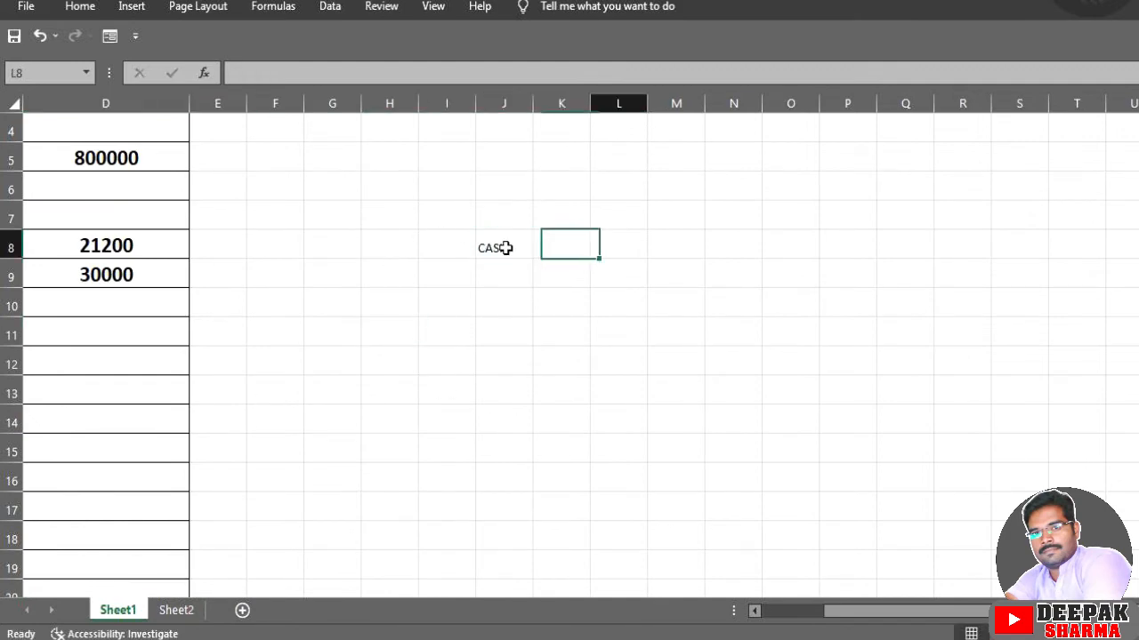
text(B)
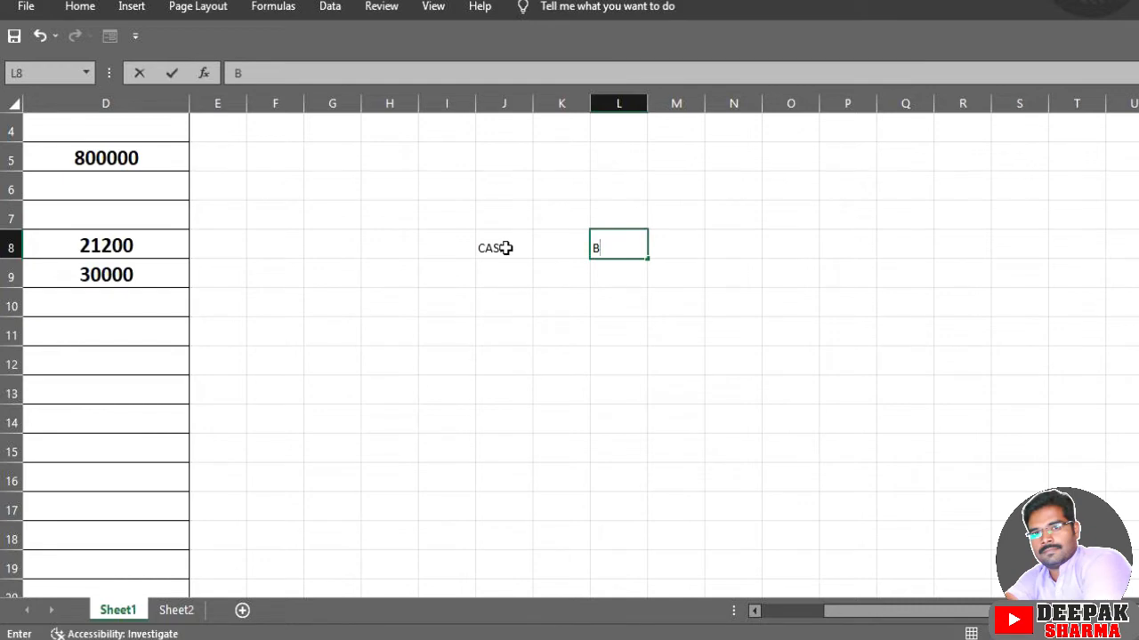
text(ANK)
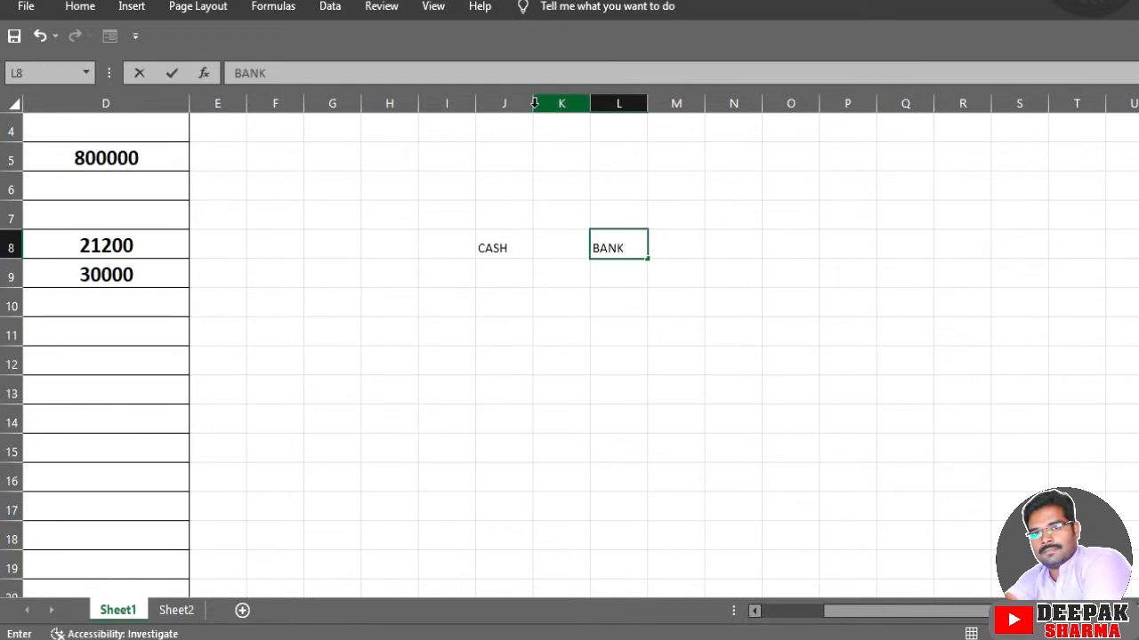
Step: Add DR and CR subheadings in cells J9 and K9 under CASH and in cells L9 and M9 under BANK
click(502, 268)
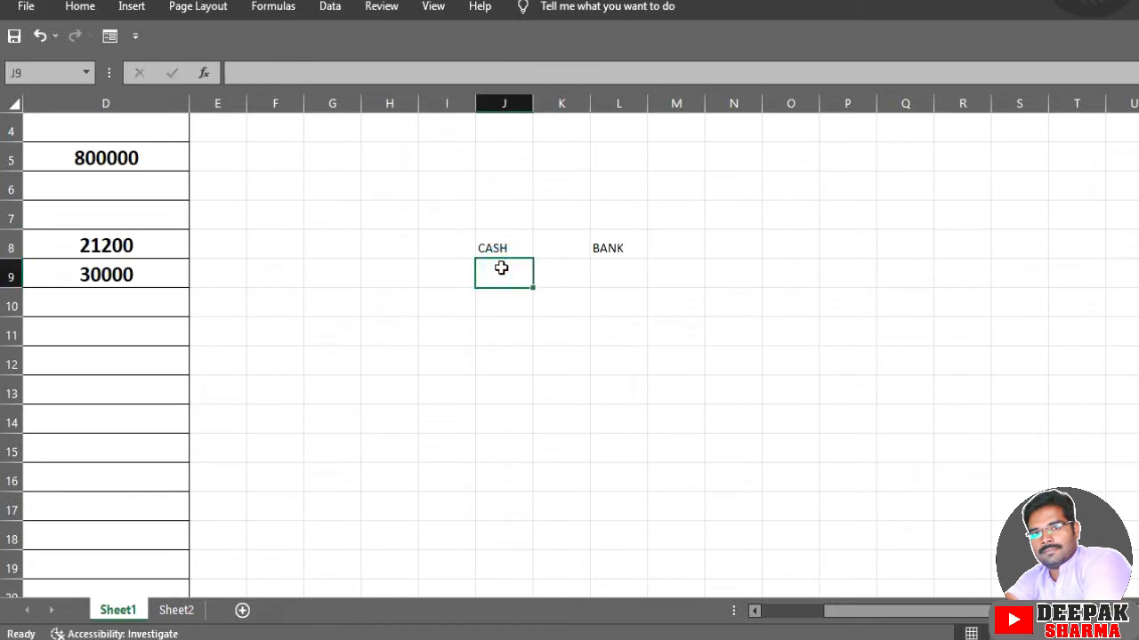
text(DR)
click(575, 278)
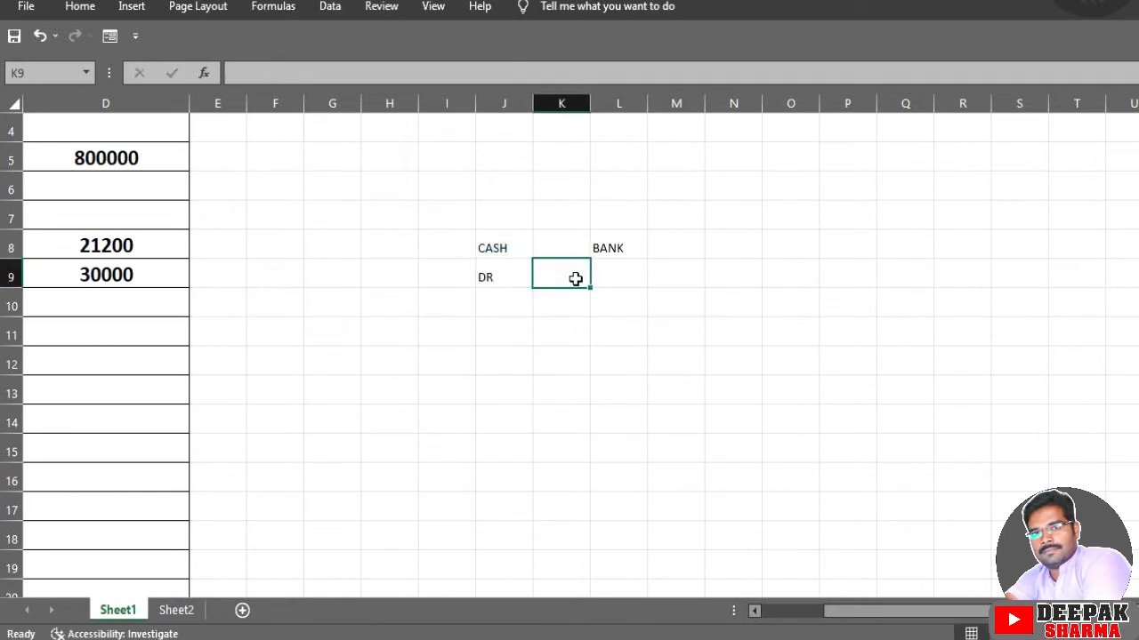
text(CR)
click(633, 271)
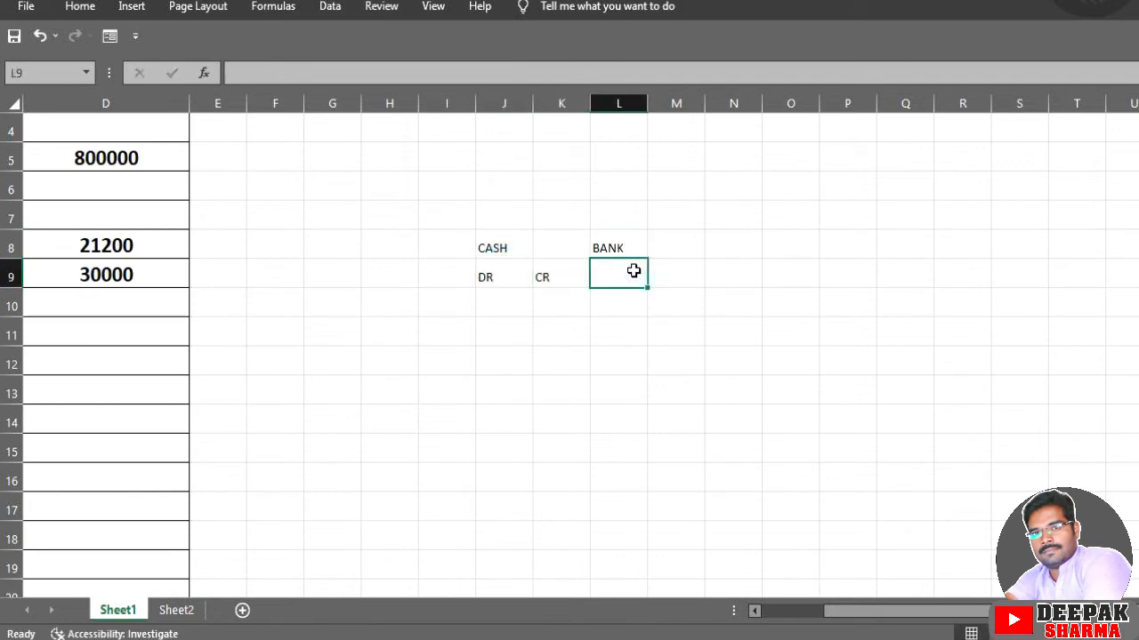
text(DR)
click(654, 275)
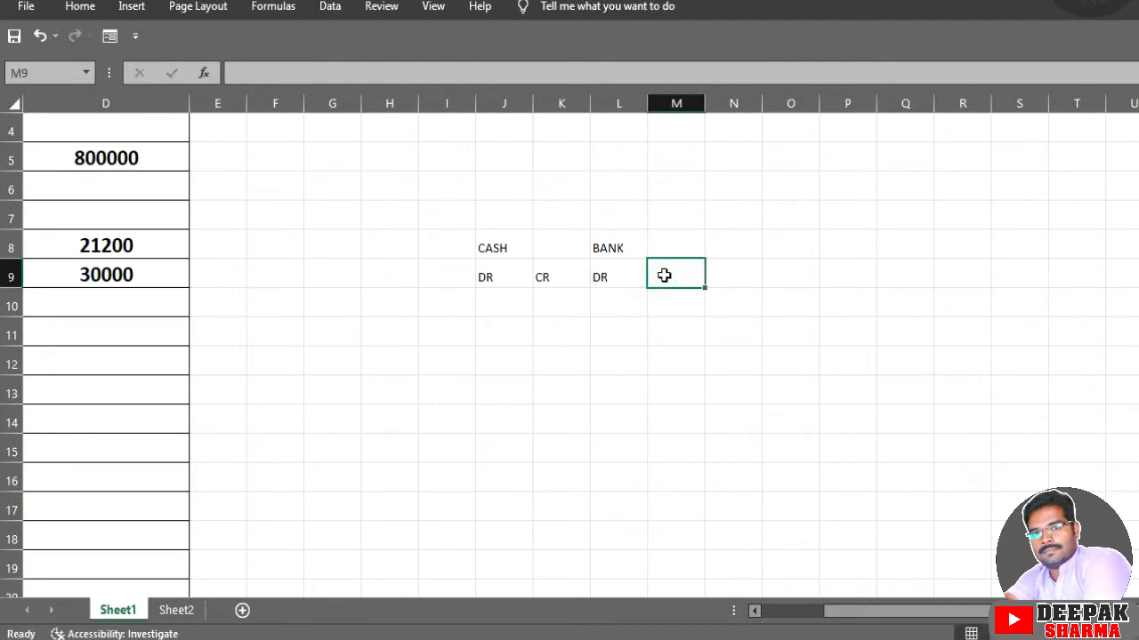
text(CR)
Step: Move the BANK heading block with its DR and CR subheadings from L8:M9 to M8:N9, leaving column L empty
drag(613, 247, 663, 277)
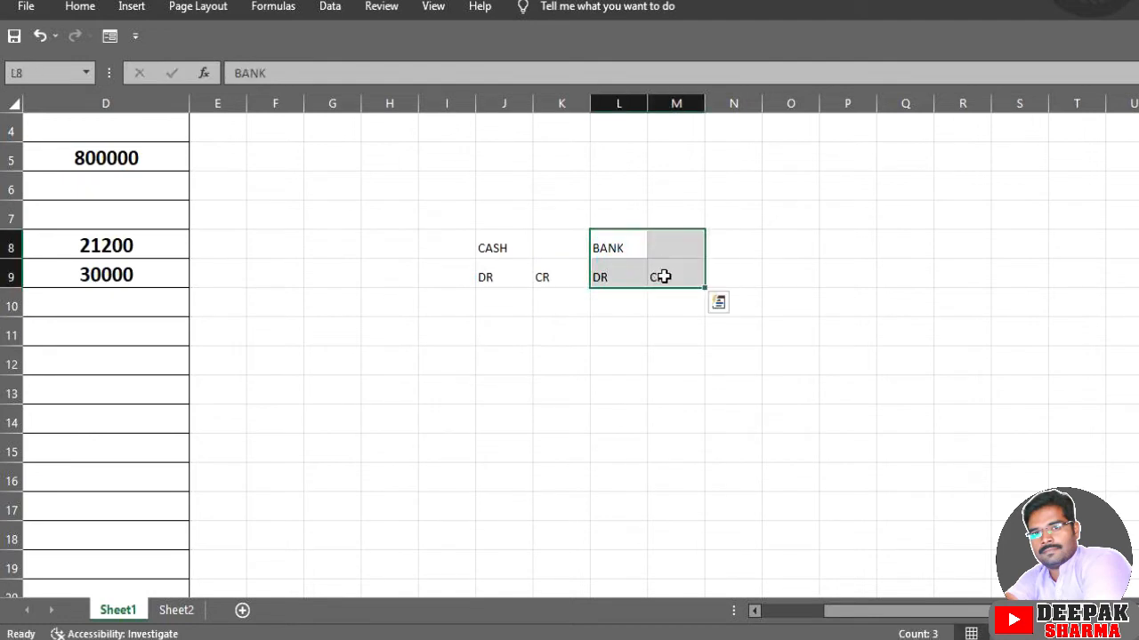
key(ctrl+c)
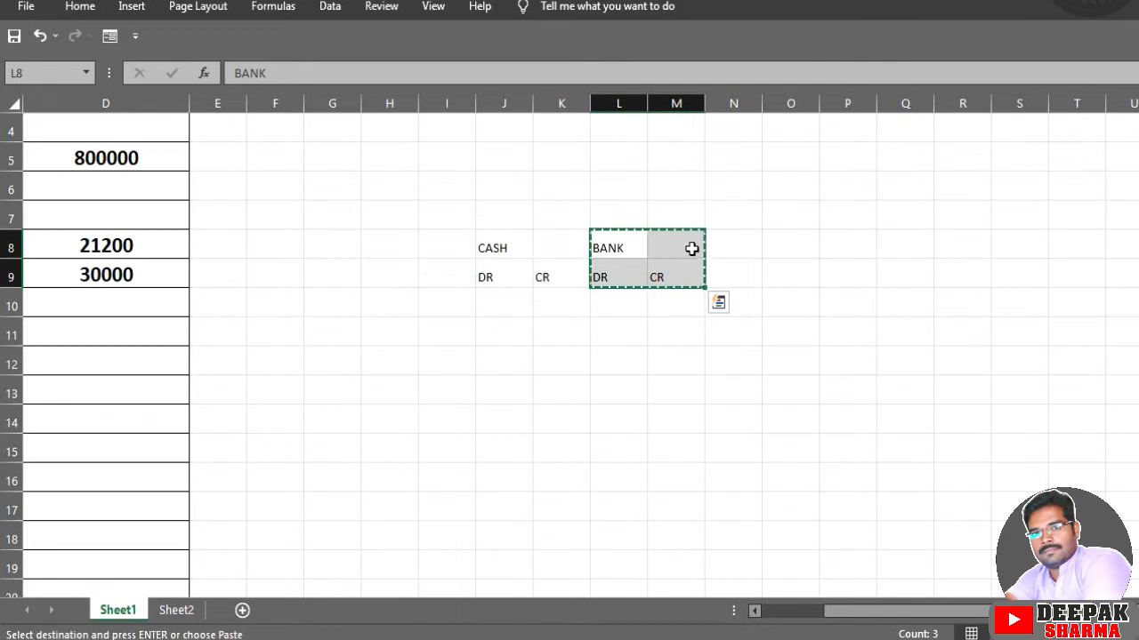
click(690, 248)
key(ctrl+v)
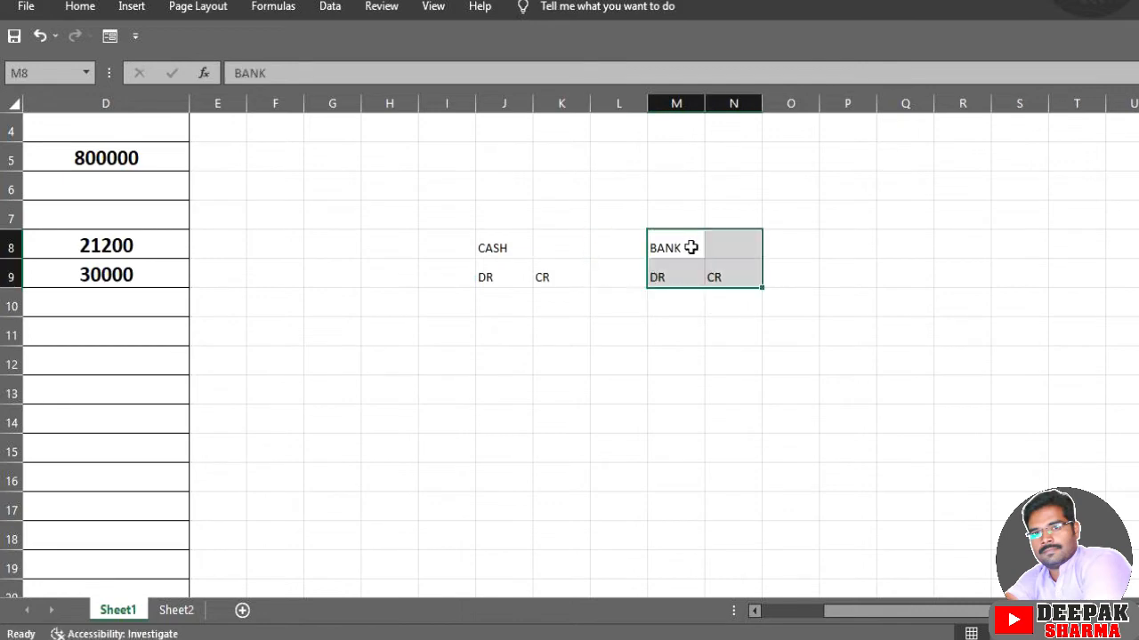
click(703, 349)
Step: Merge and center the CASH heading across J8:K8 and the BANK heading across M8:N8
drag(516, 247, 542, 249)
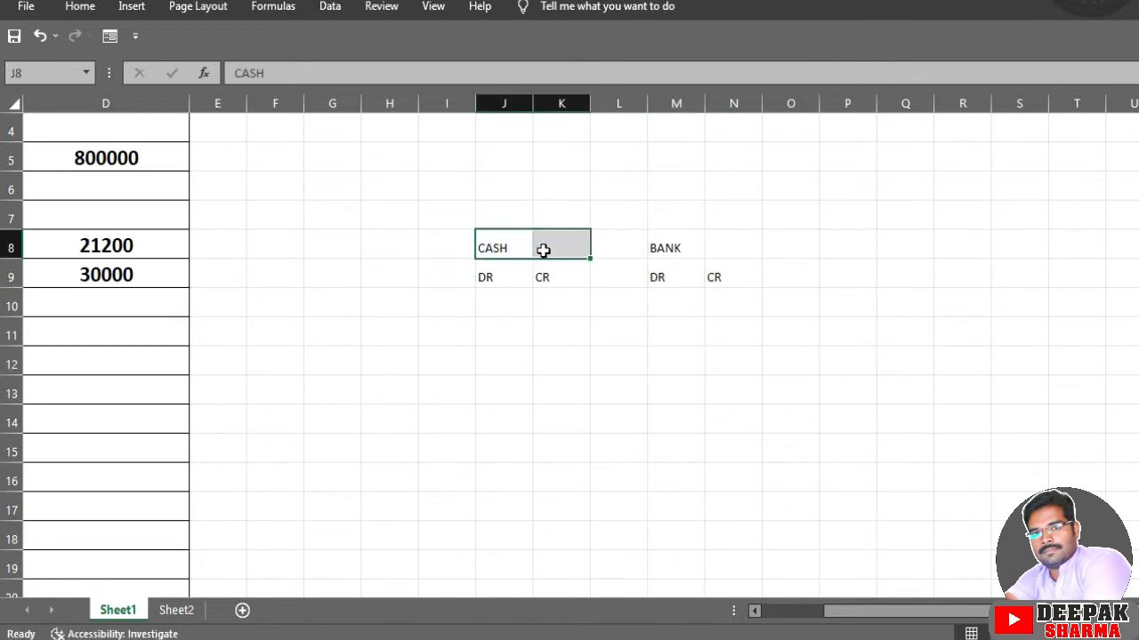
click(83, 7)
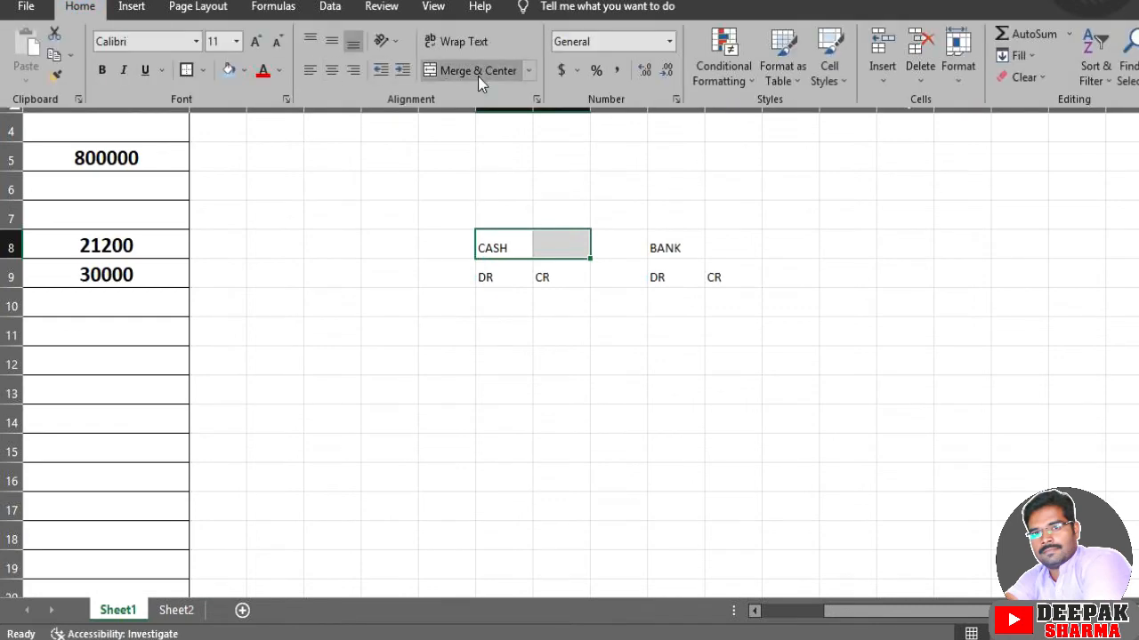
click(478, 74)
click(664, 246)
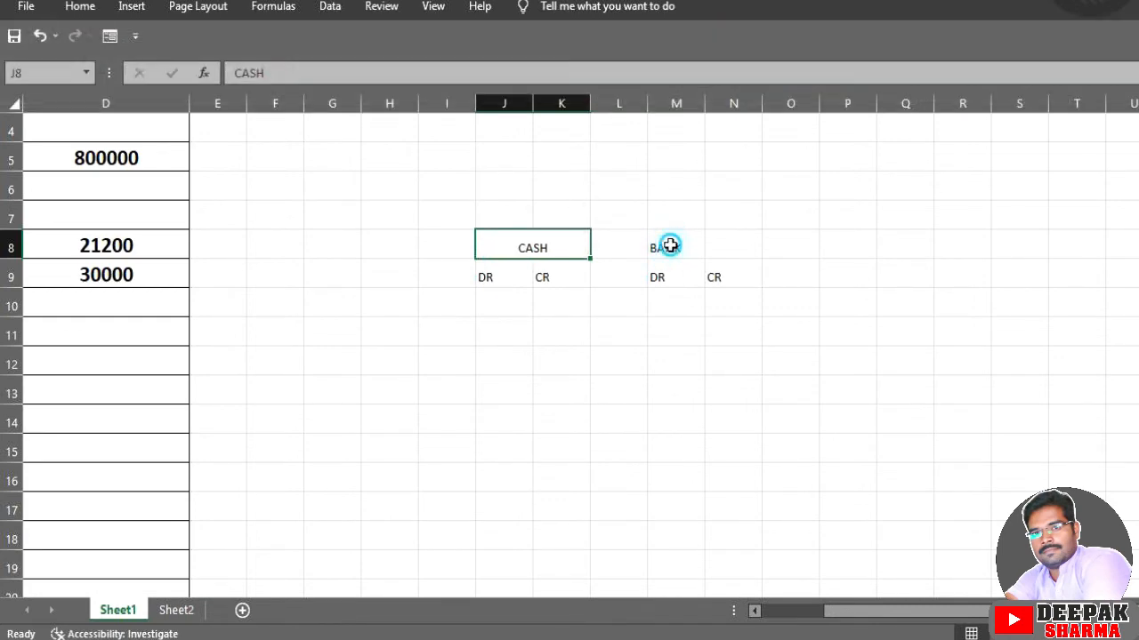
drag(666, 246, 719, 242)
click(82, 7)
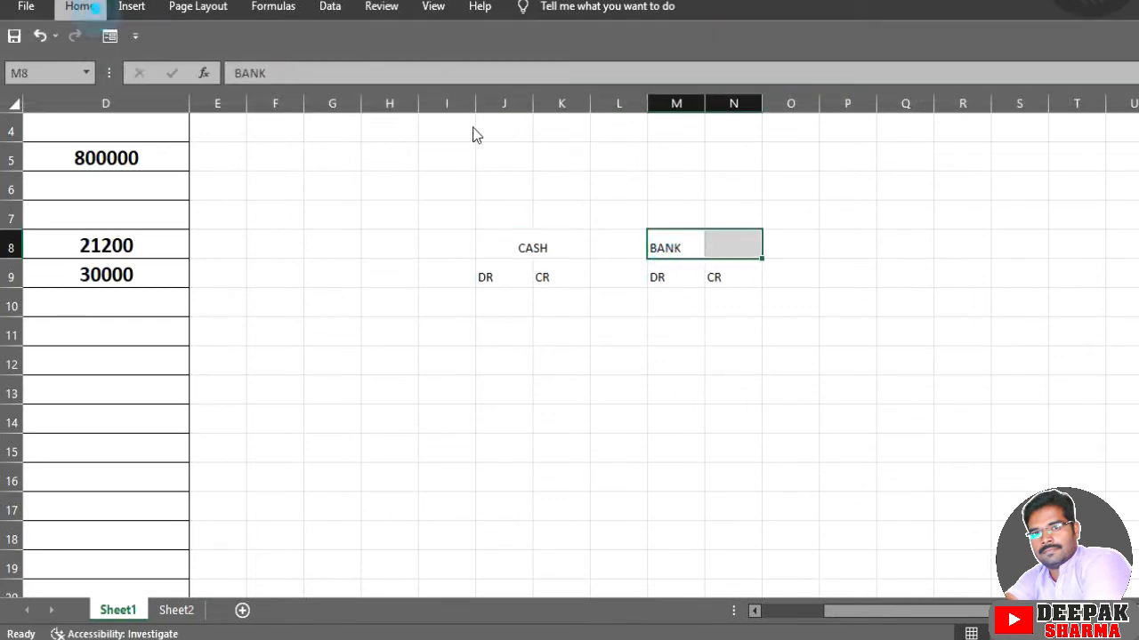
click(464, 74)
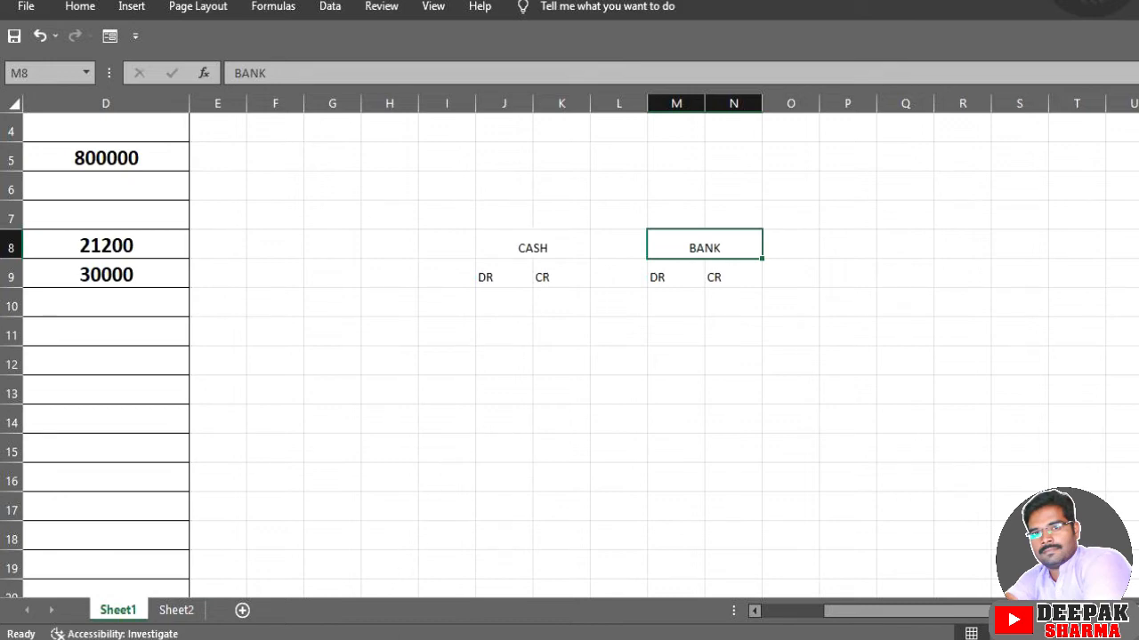
Step: Look up the cash debit in journal entry 1 of the Notepad solution file and enter 800000 in Excel cell J10
click(243, 609)
scroll(217, 392, up, 8)
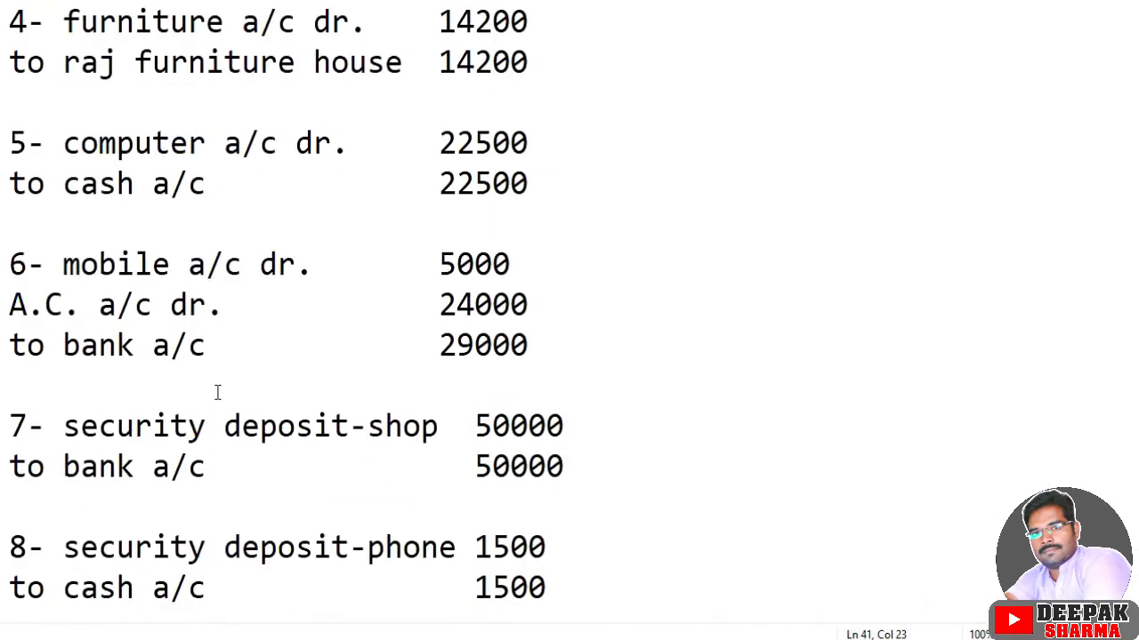
scroll(217, 392, up, 3)
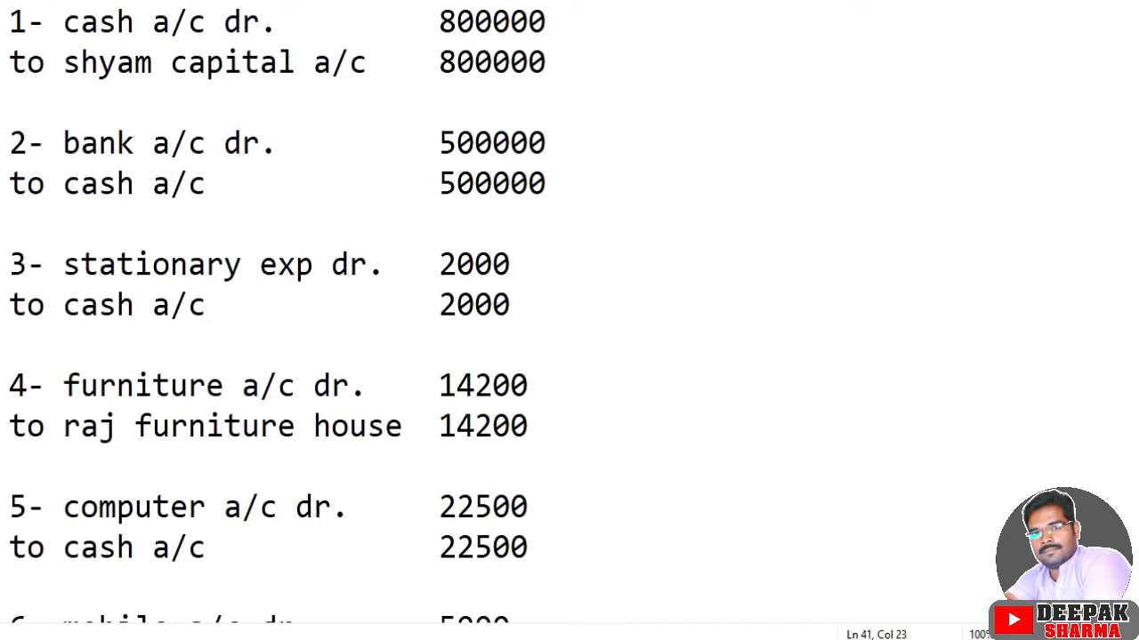
click(306, 622)
click(500, 304)
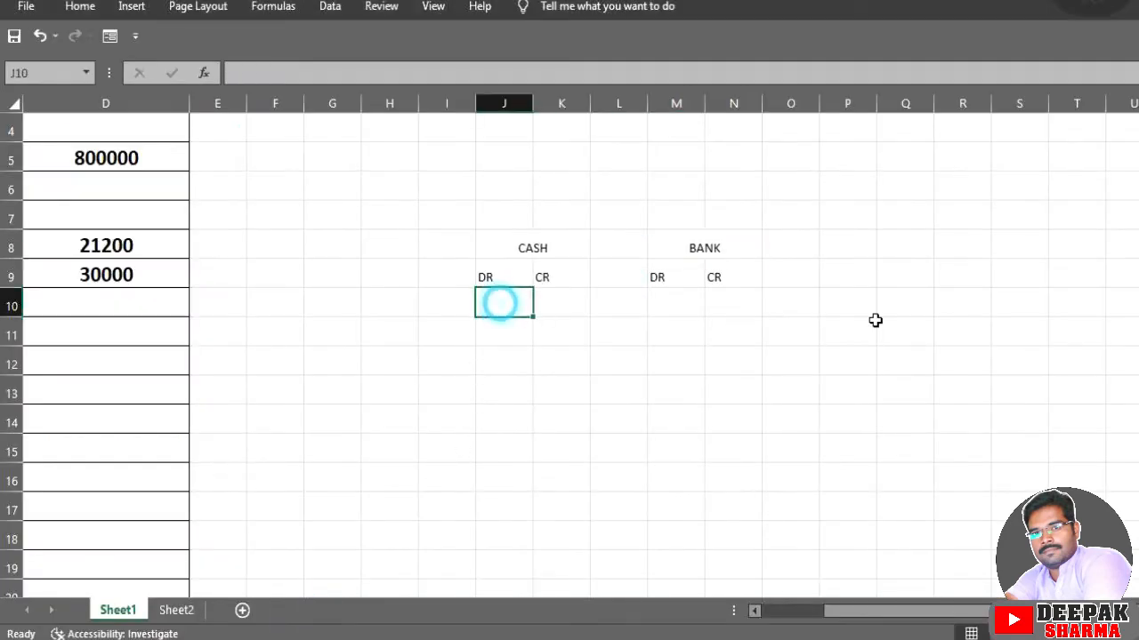
text(8000)
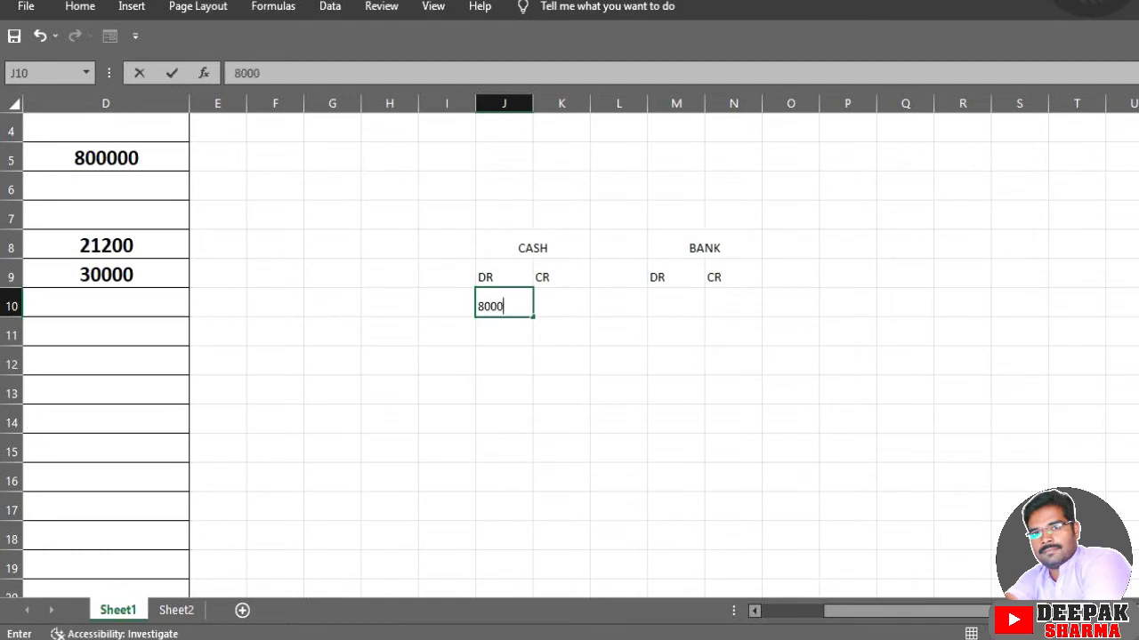
text(00)
Step: Check journal entry 2 in Notepad and enter 500000 as the cash credit in Excel cell K10 and as the bank debit in M10
click(258, 598)
click(561, 296)
text(500)
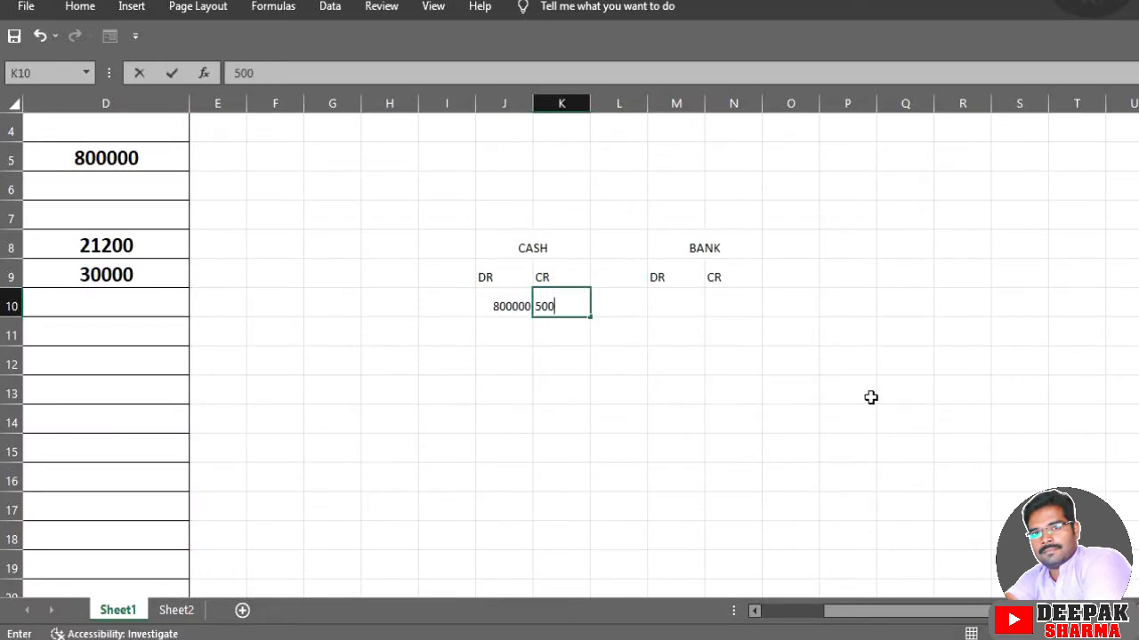
text(000)
key(Tab)
key(Tab)
text(5)
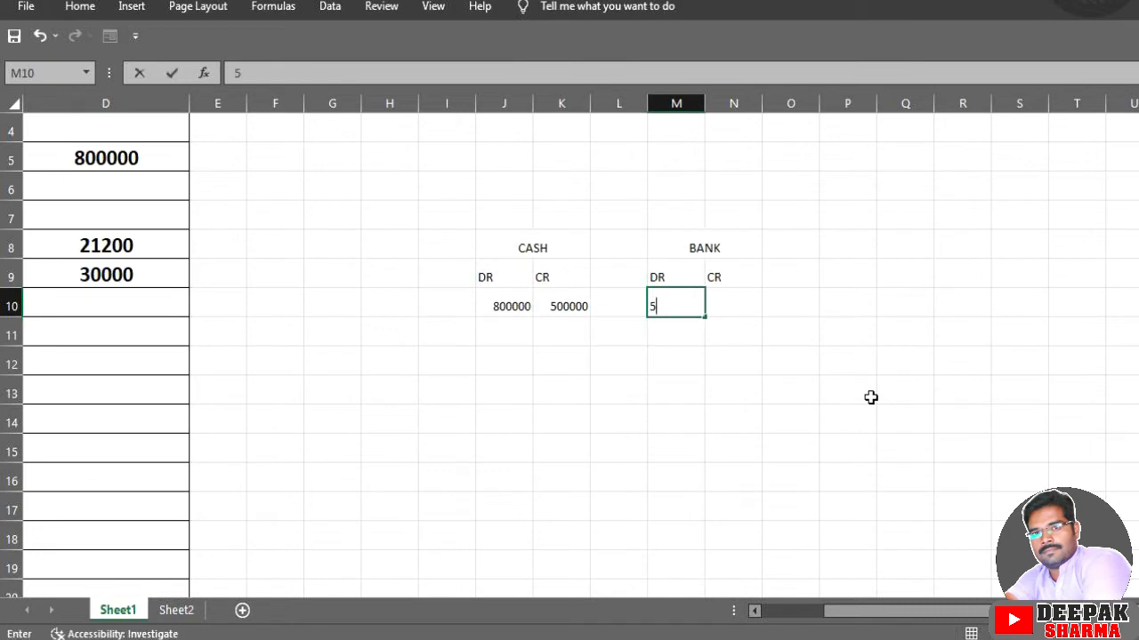
text(00000)
key(Return)
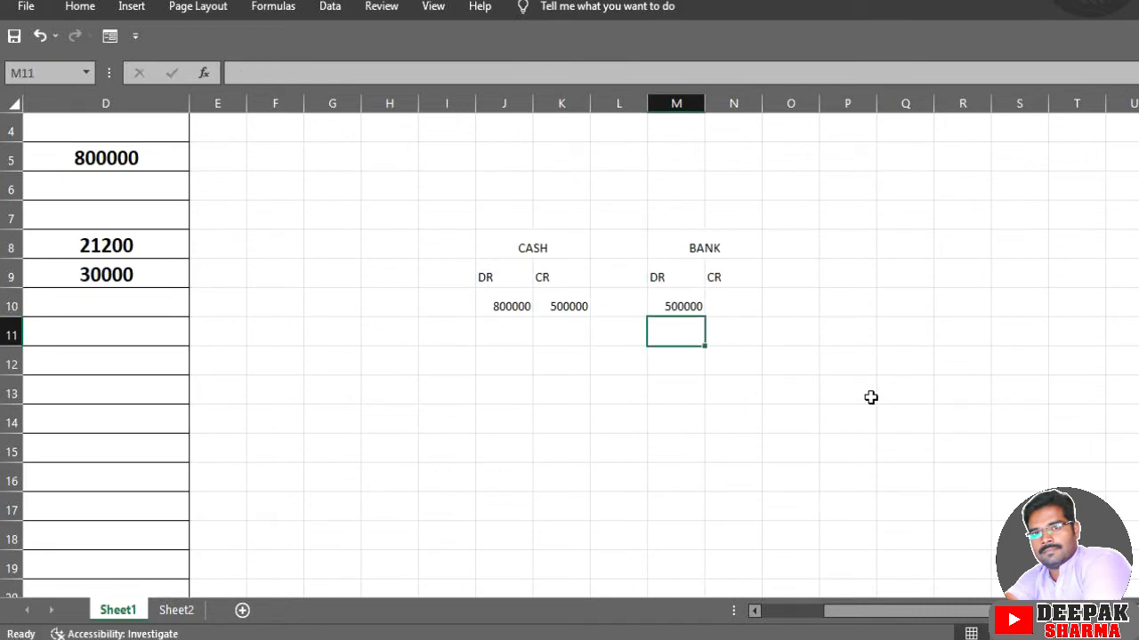
Step: Look up the cash credit in journal entry 3 of the Notepad solution file and enter 2000 in Excel cell K11
mouse_move(110, 623)
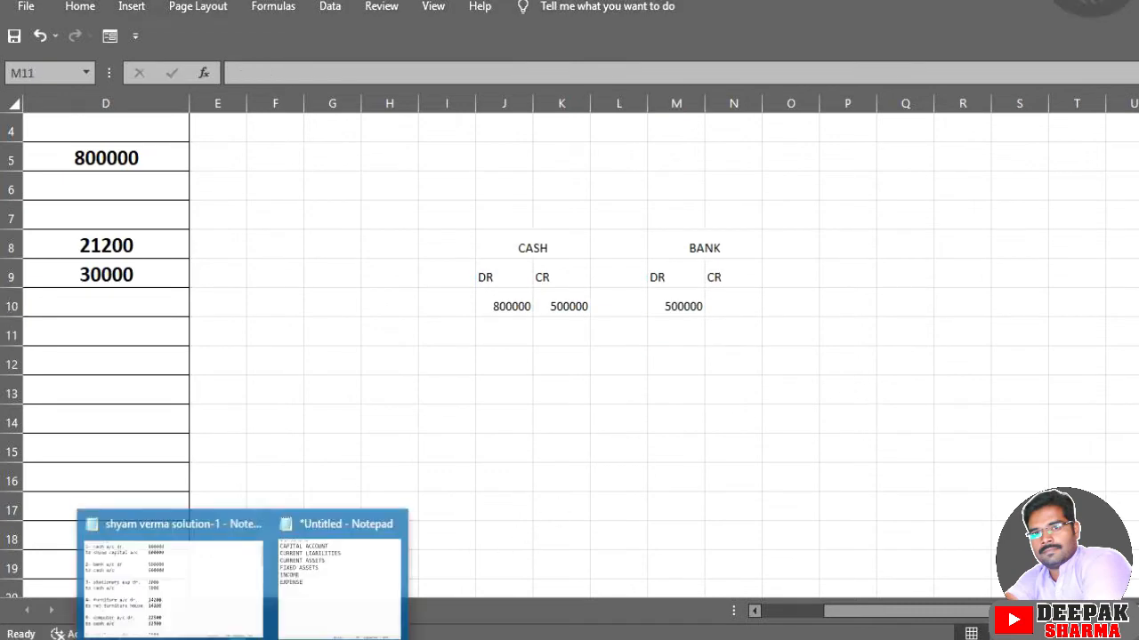
click(229, 605)
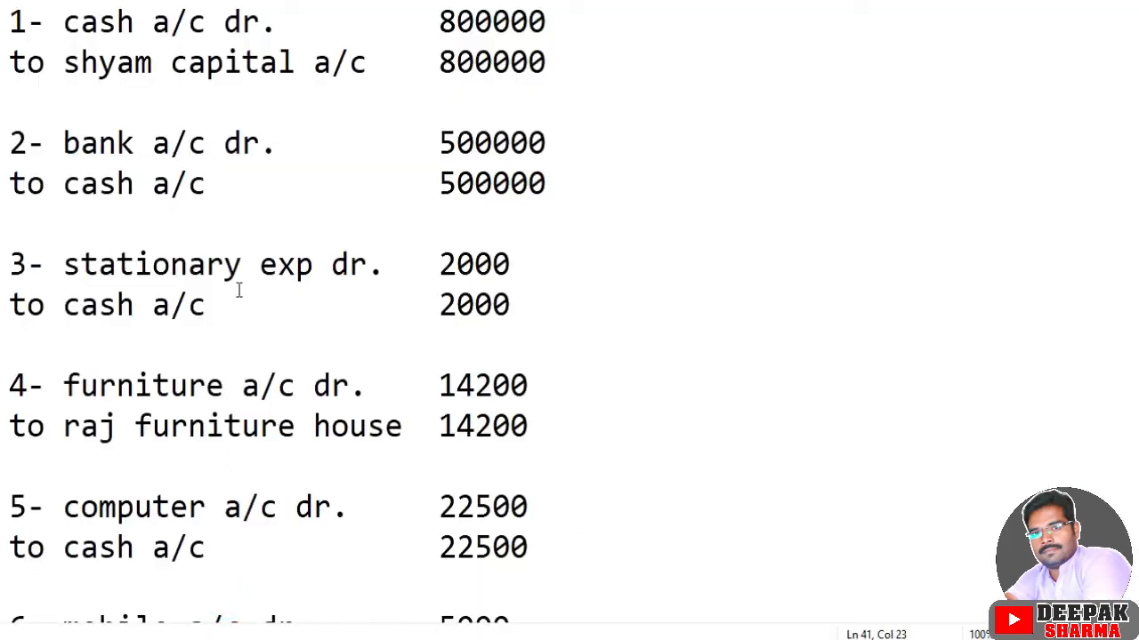
drag(210, 305, 78, 304)
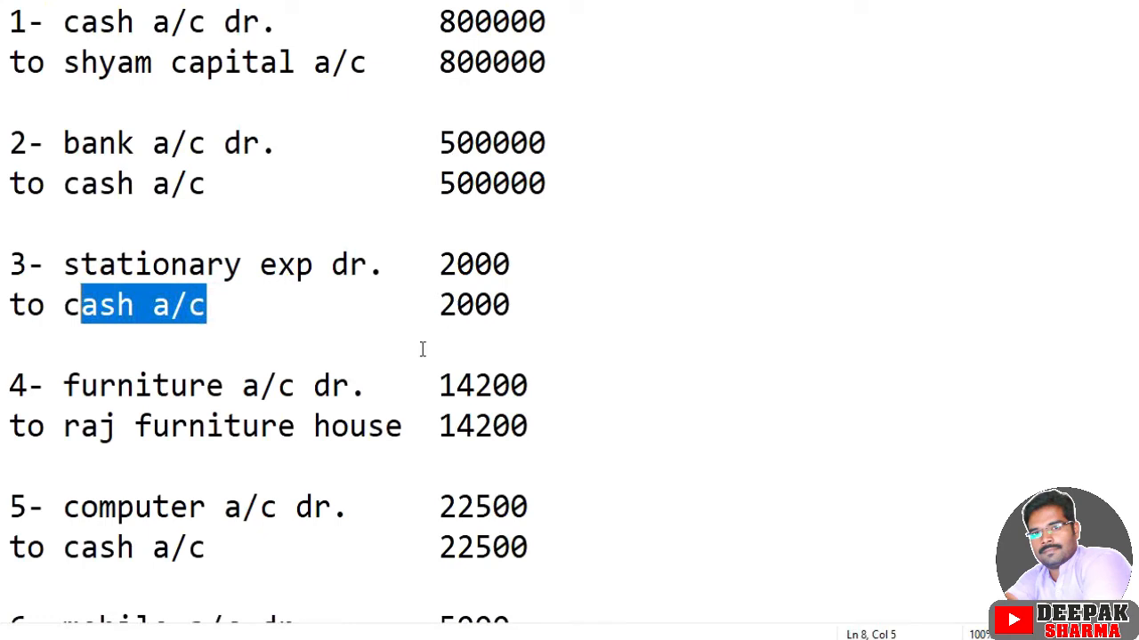
key(alt+Tab)
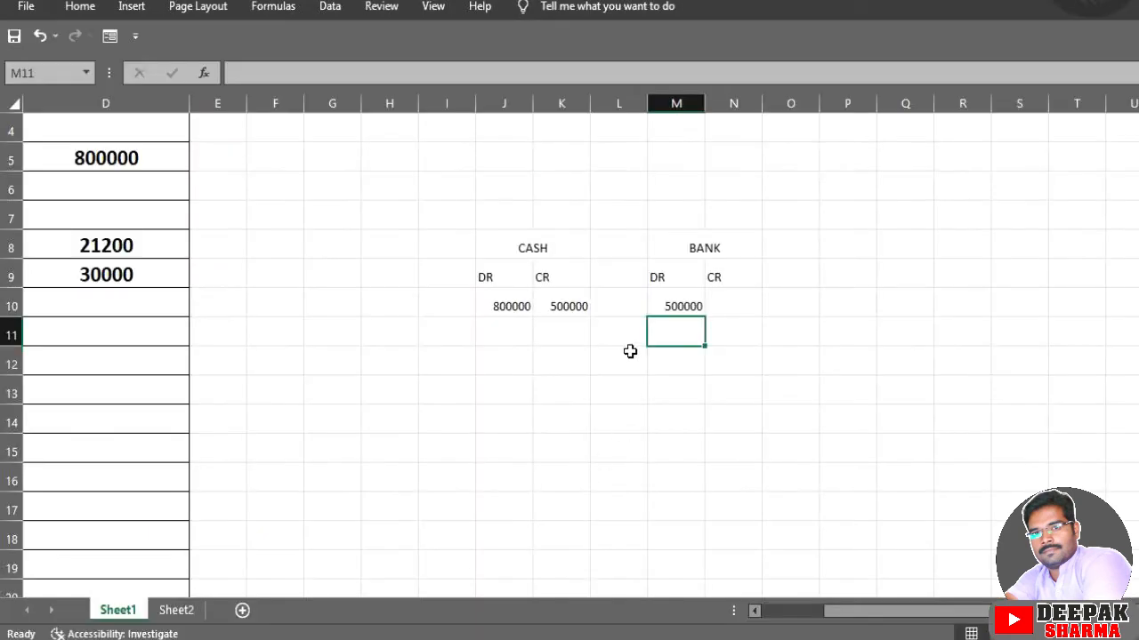
click(556, 333)
text(2000)
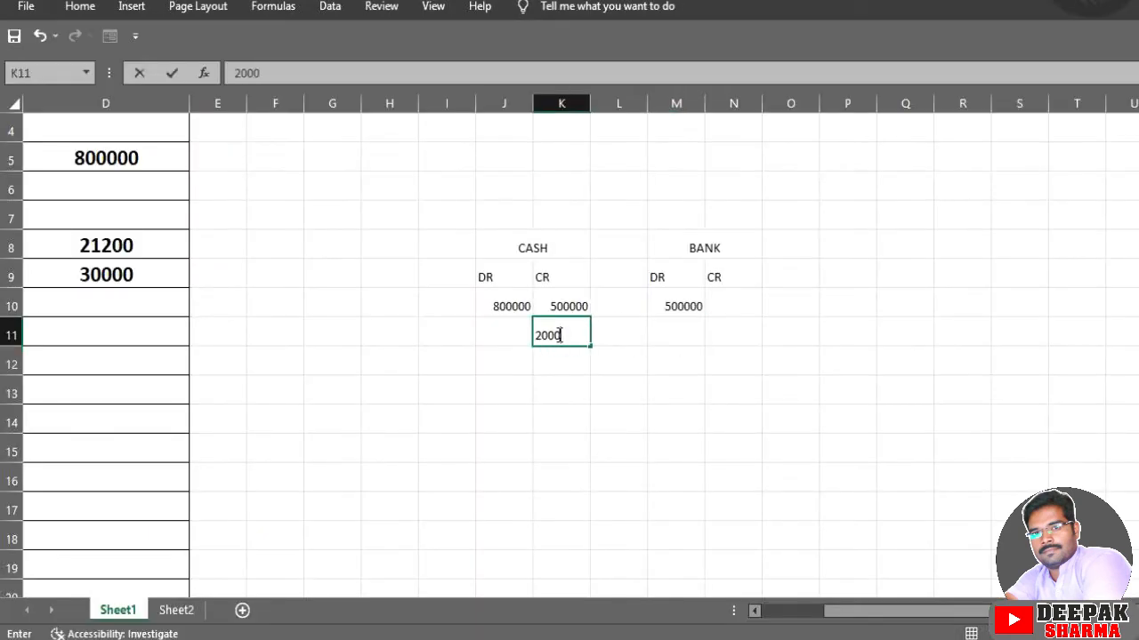
key(Return)
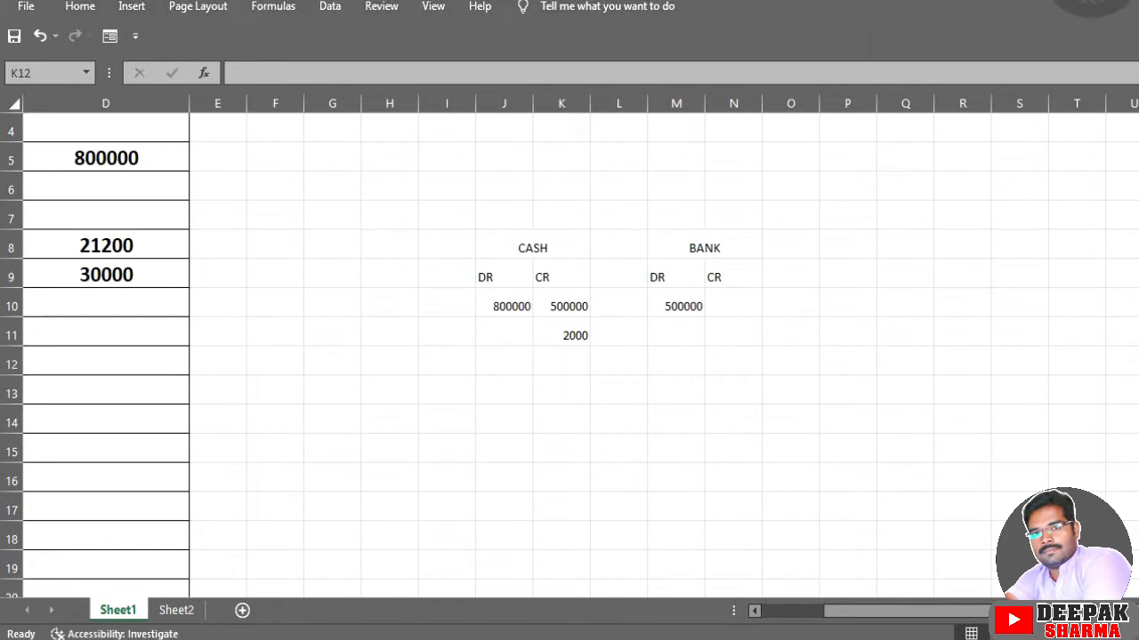
Step: Find the cash credit for the computer in Notepad journal entry 5 and enter 22500 in Excel cell K12
mouse_move(239, 633)
click(199, 590)
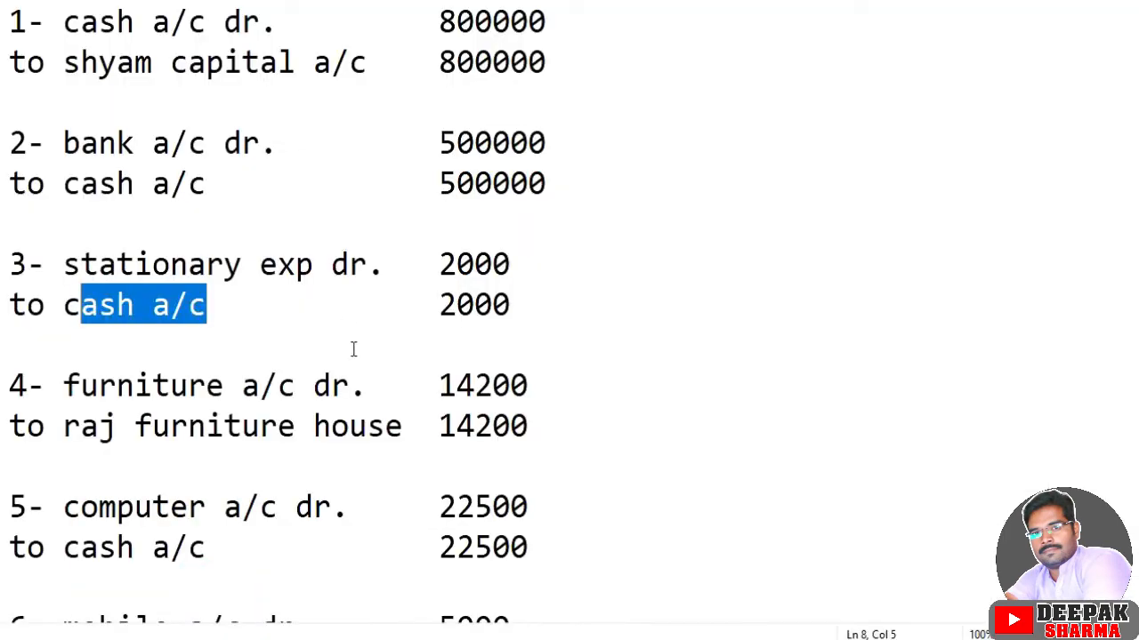
scroll(351, 427, down, 1)
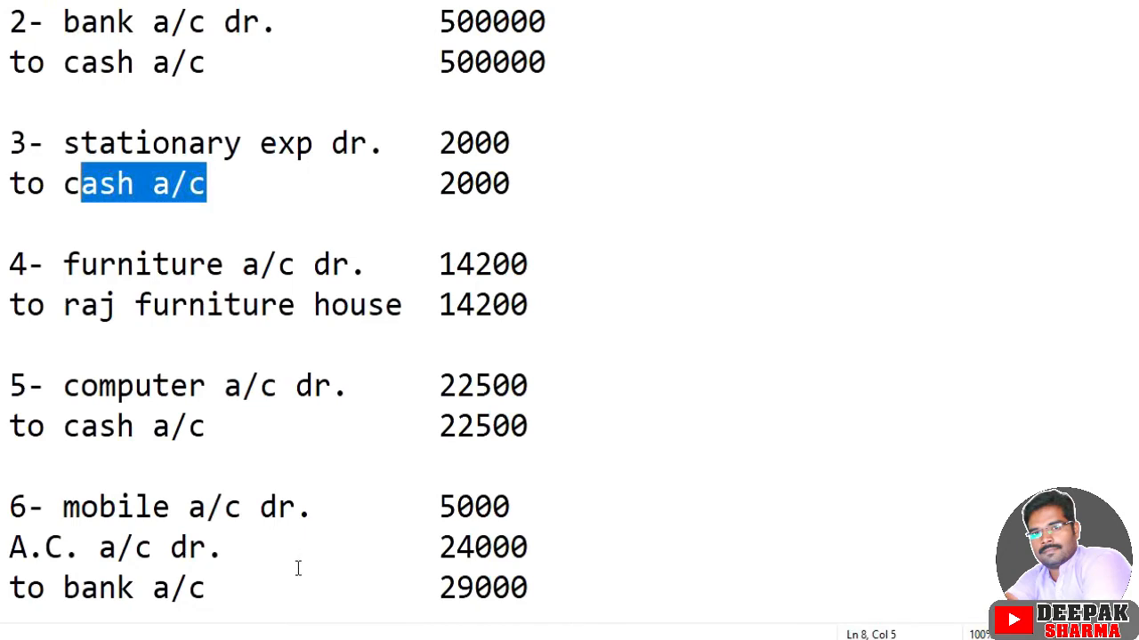
key(alt+Tab)
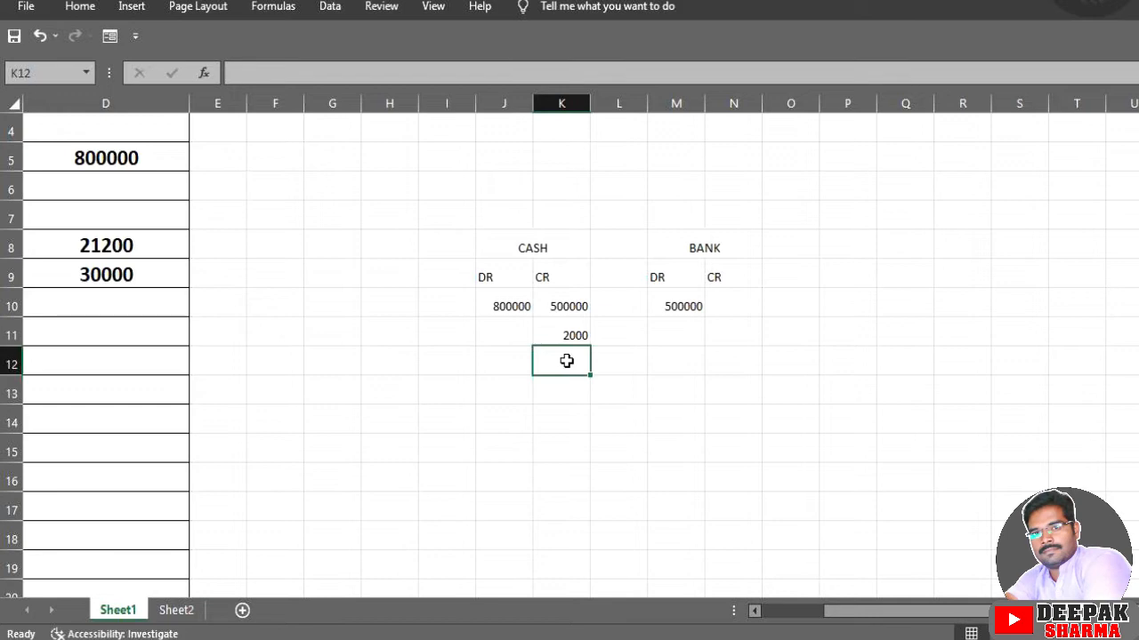
text(22500)
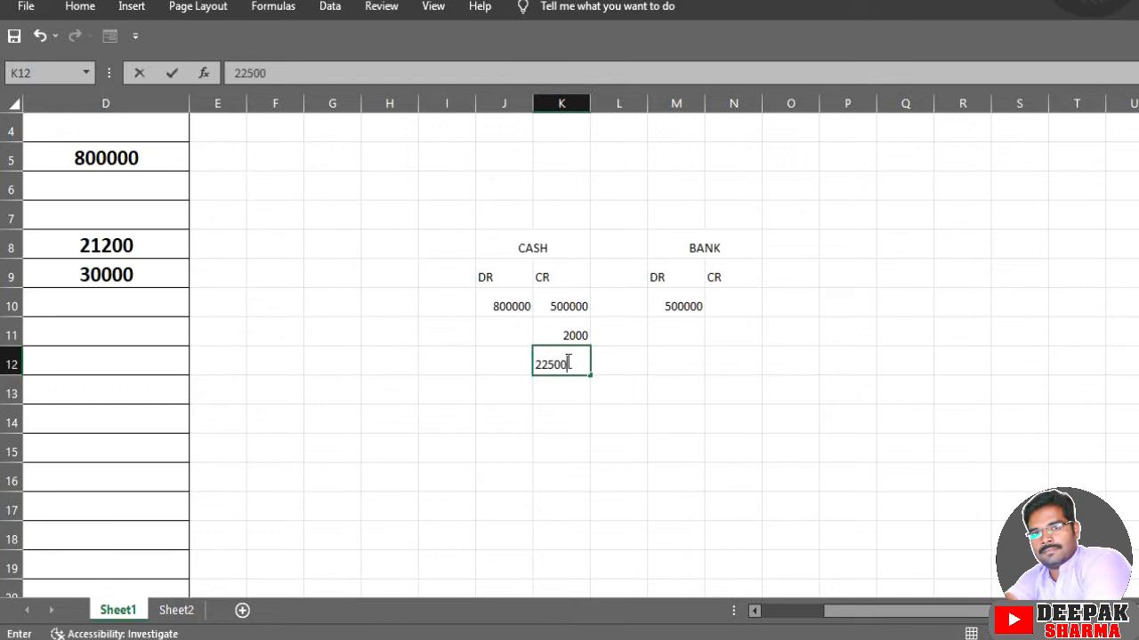
key(Return)
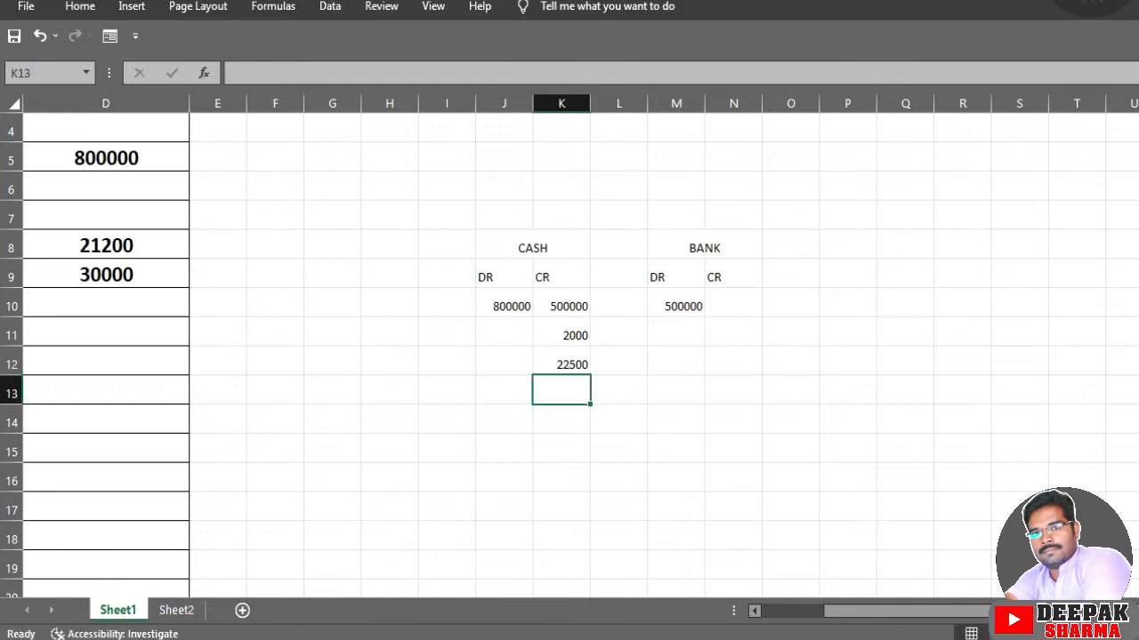
Step: Find the bank credit in Notepad journal entry 6 and enter 29000 in the BANK CR column, Excel cell N10
click(219, 614)
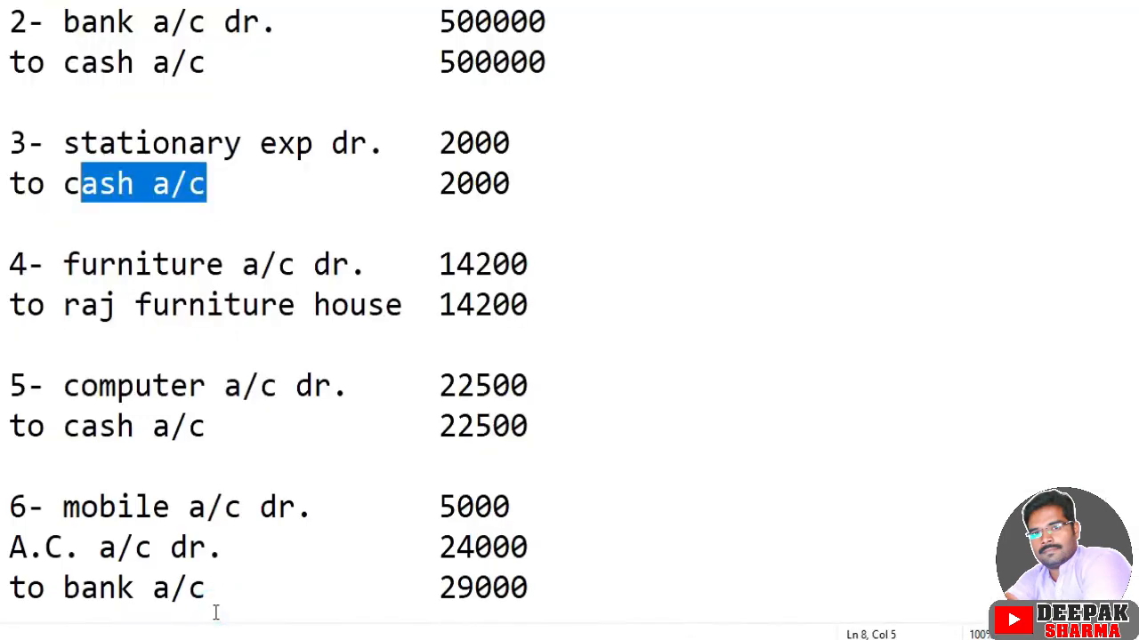
scroll(239, 377, down, 2)
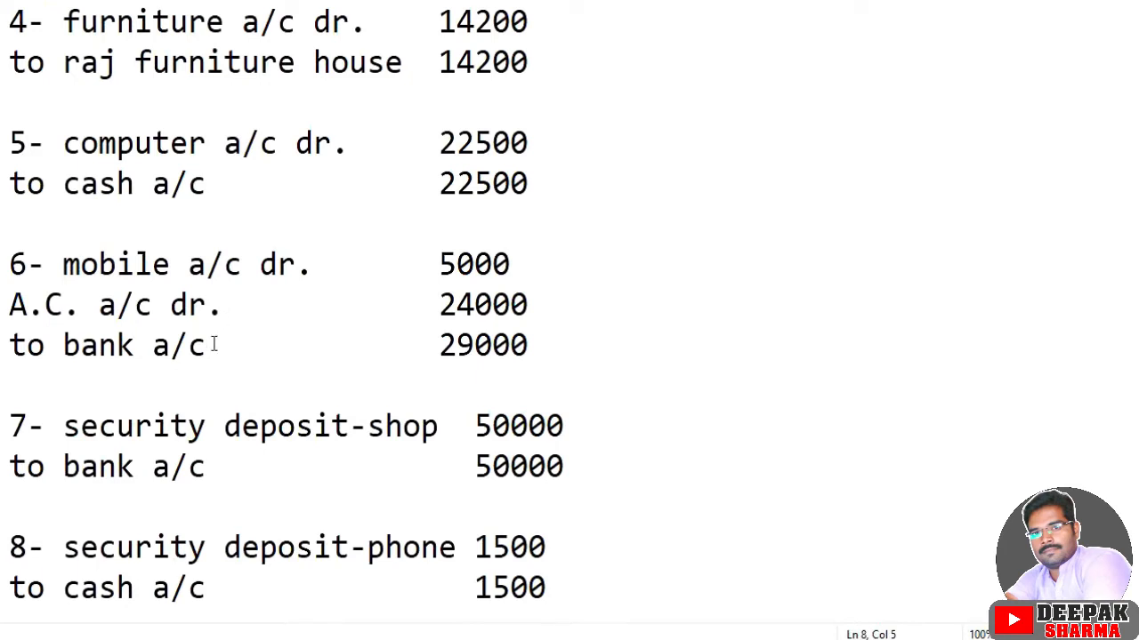
click(312, 639)
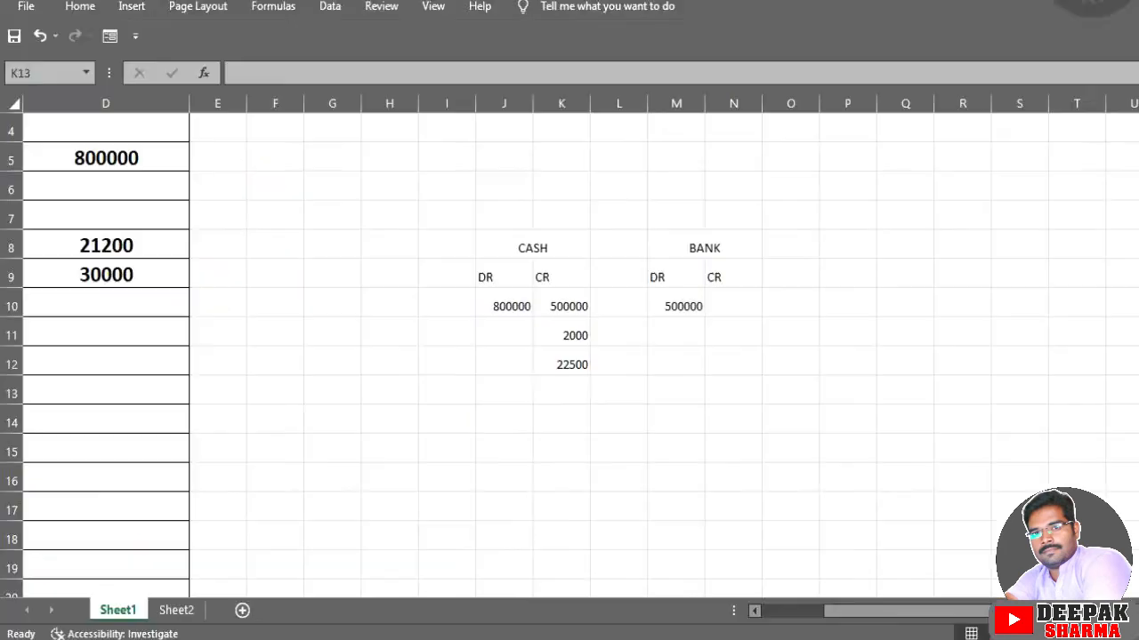
click(721, 315)
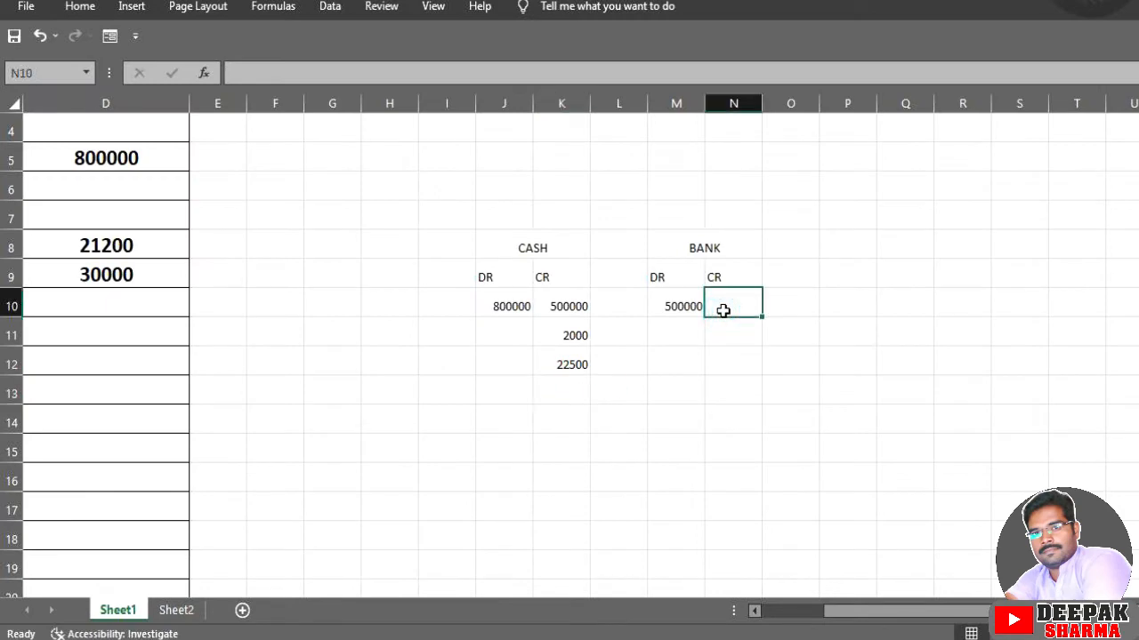
text(29000)
key(Return)
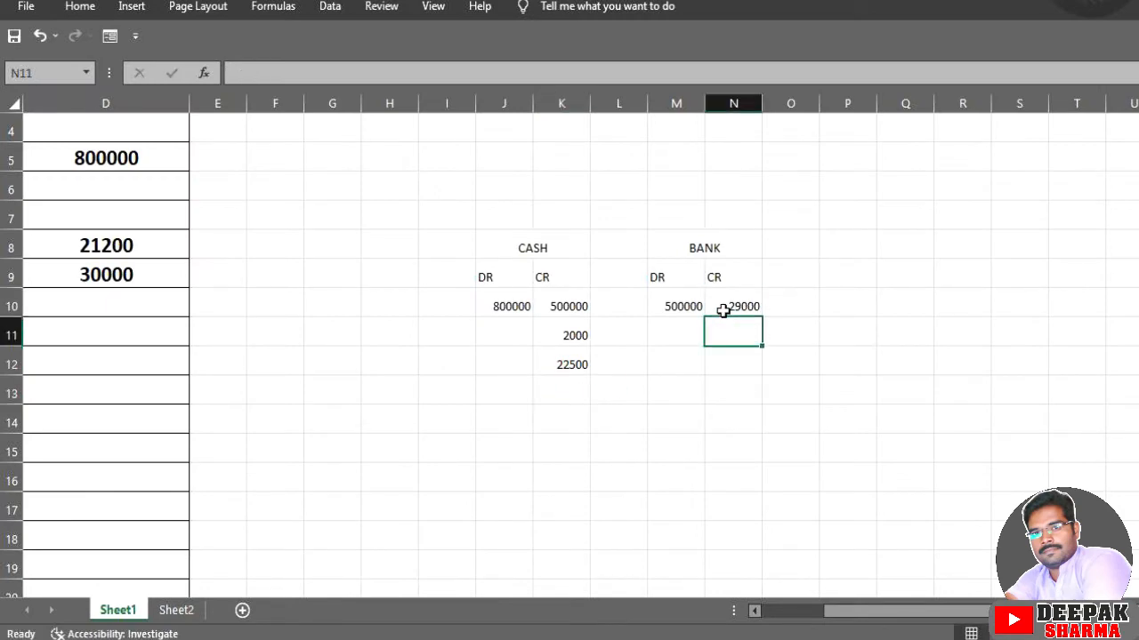
Step: Check journal entries 7 and 8 in the Notepad solution file and enter 50000 as bank credit in Excel cell N11 and 1500 as cash credit in K13
click(241, 636)
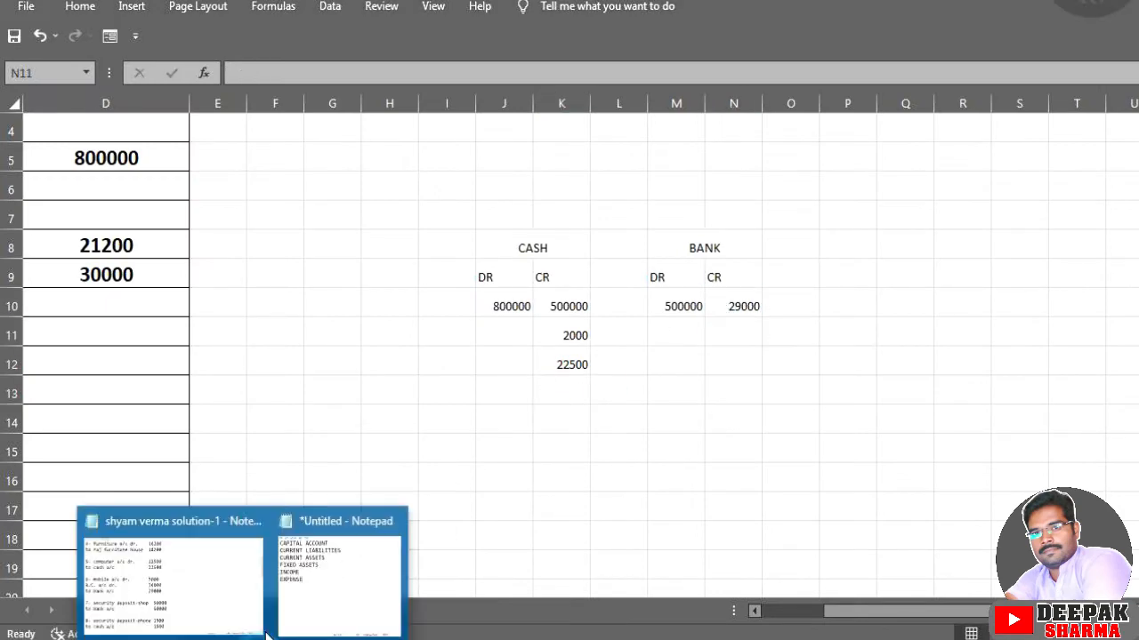
click(221, 582)
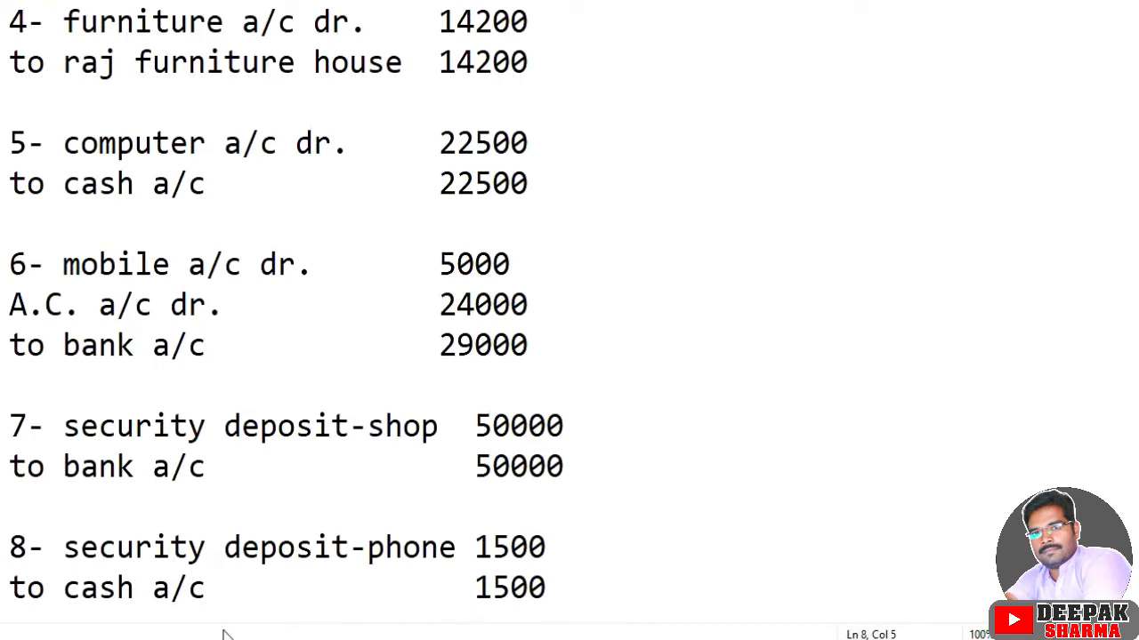
click(276, 637)
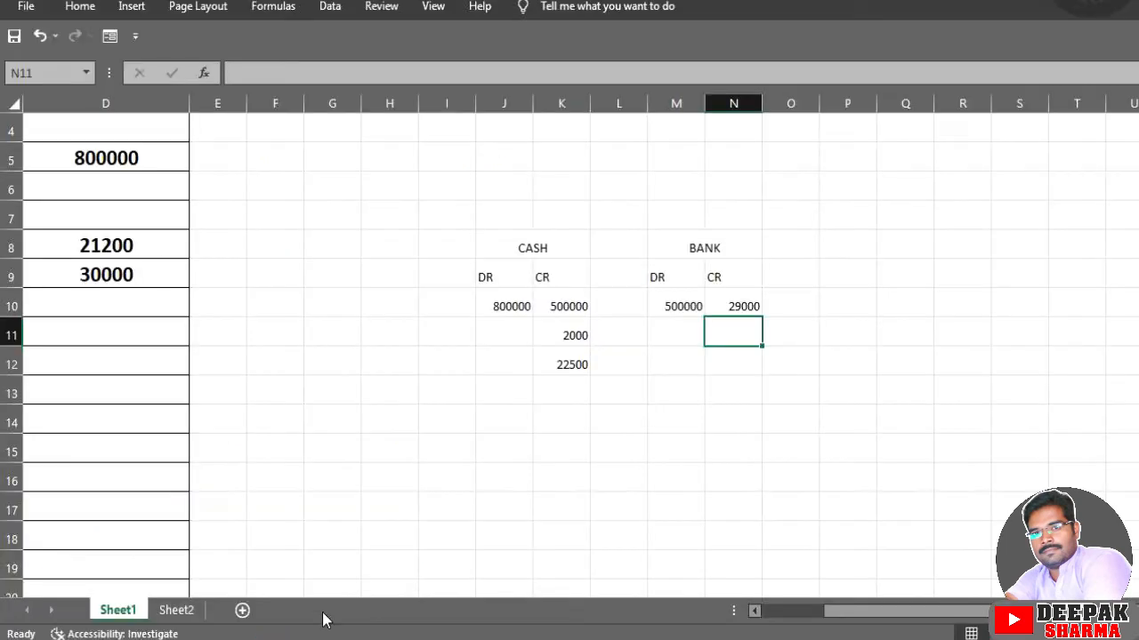
text(50000)
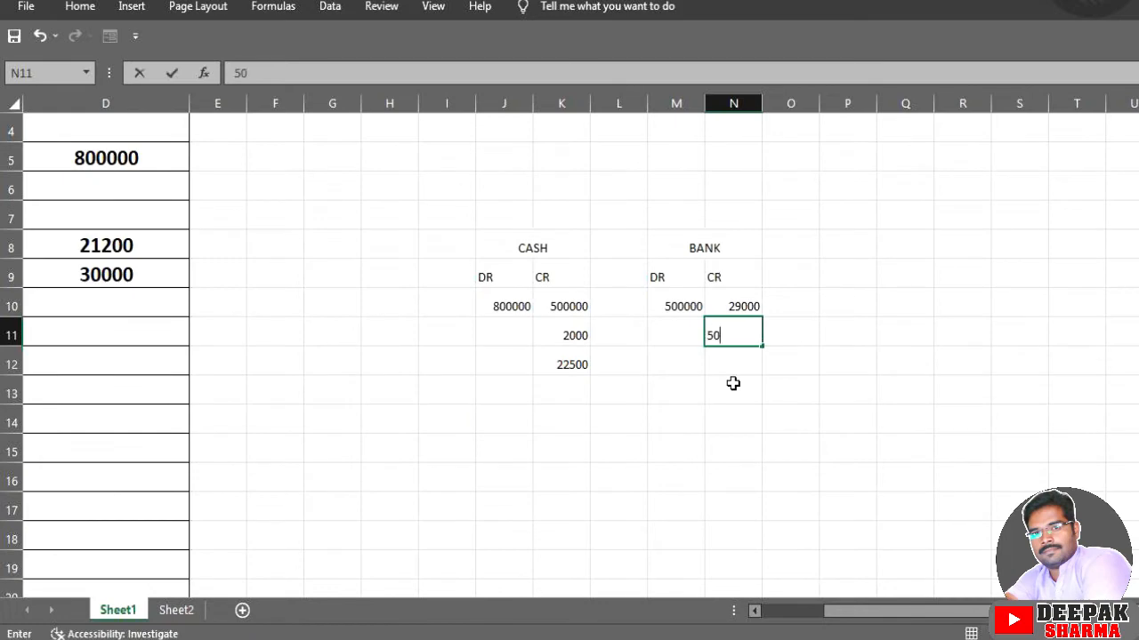
click(548, 385)
double_click(548, 389)
text(1500)
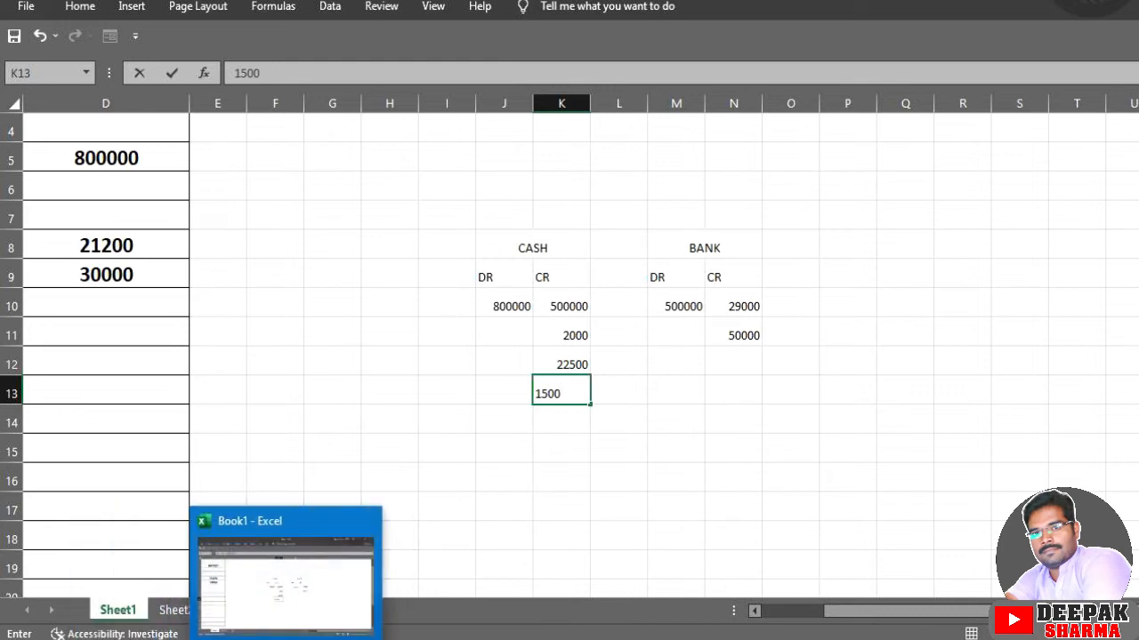
Step: Look up the cash debit in Notepad journal entry 11 and enter 30000 in the CASH DR column, Excel cell J11
click(225, 614)
scroll(282, 430, down, 2)
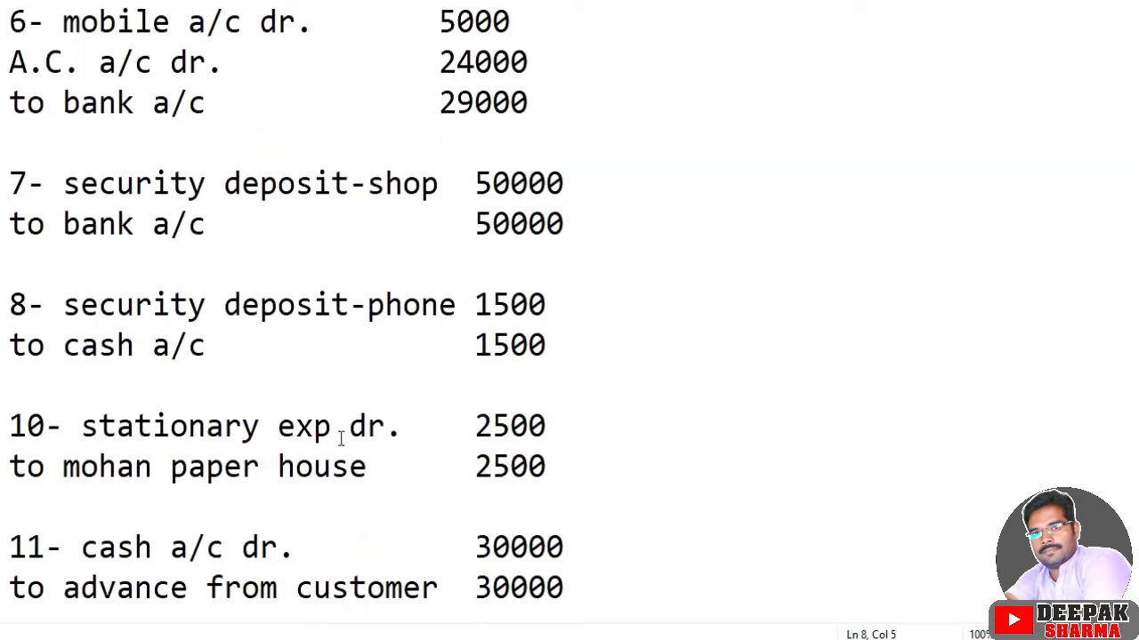
scroll(351, 492, down, 1)
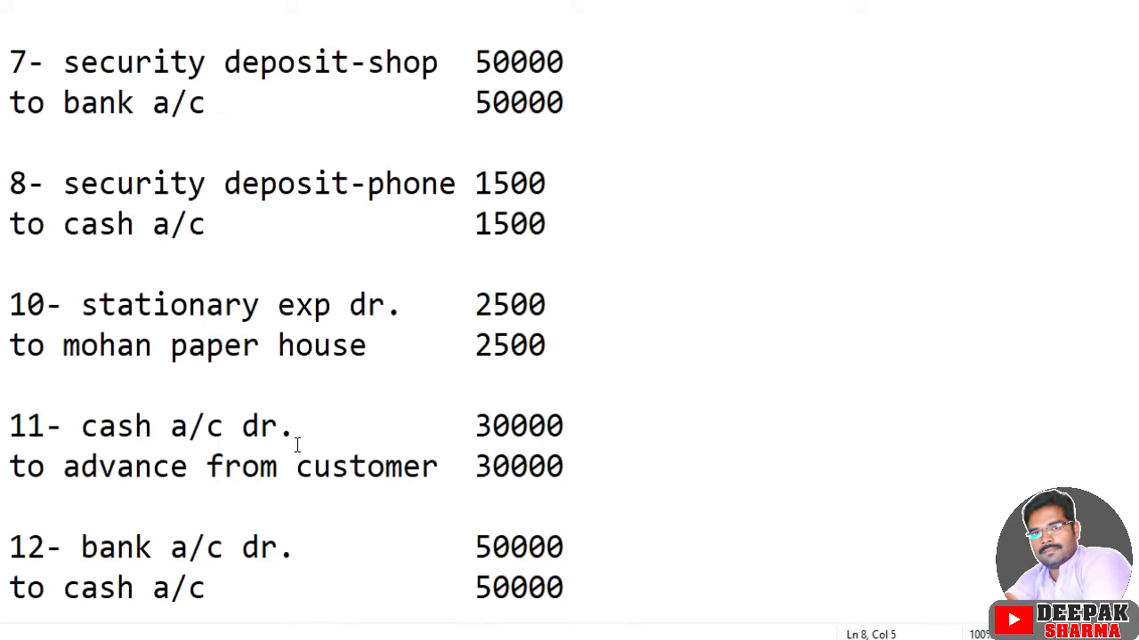
key(alt+Tab)
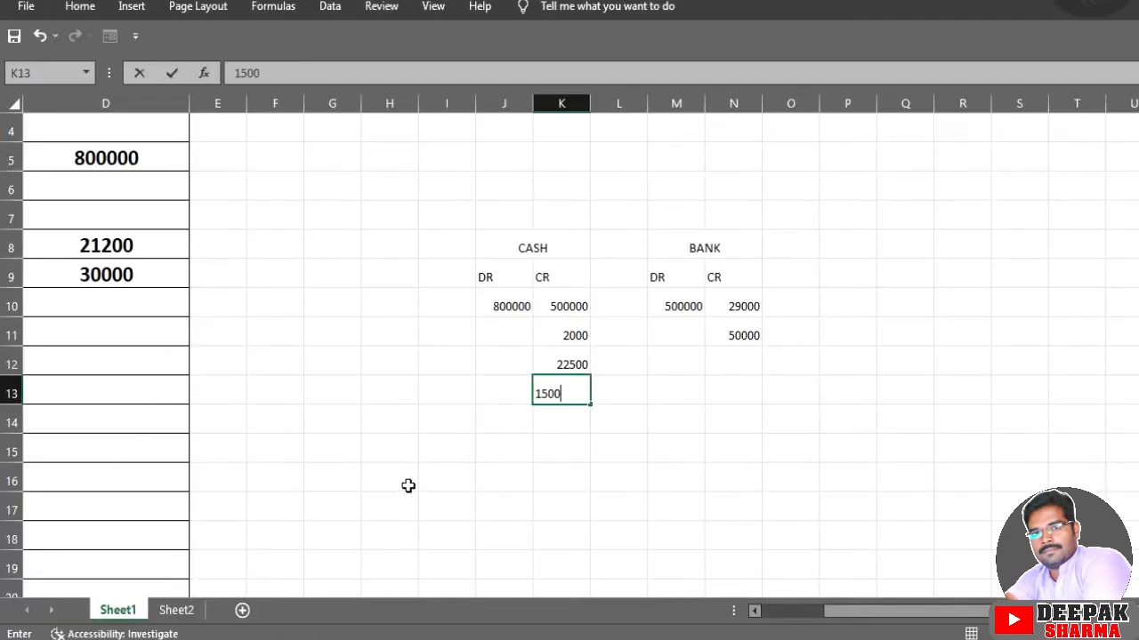
click(509, 392)
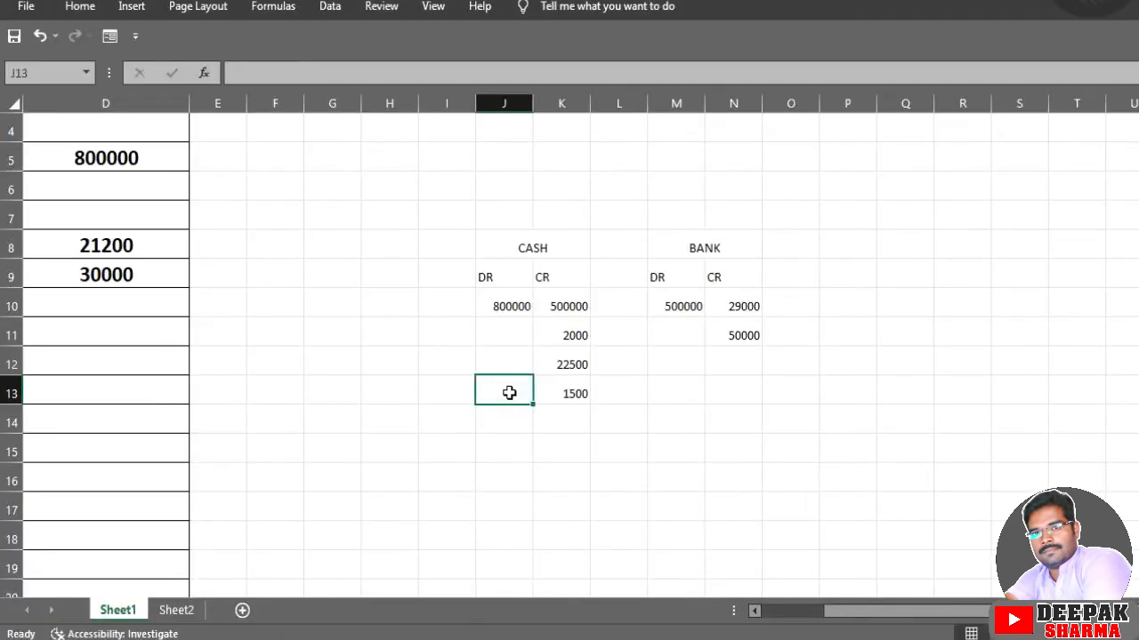
key(Up)
key(Up)
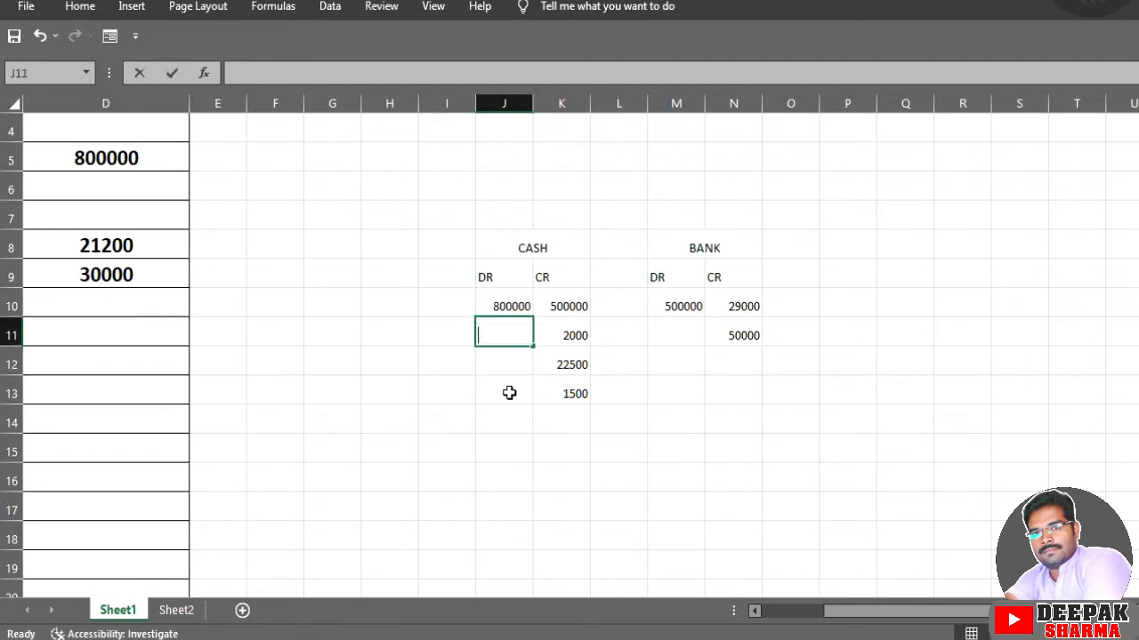
text(30000)
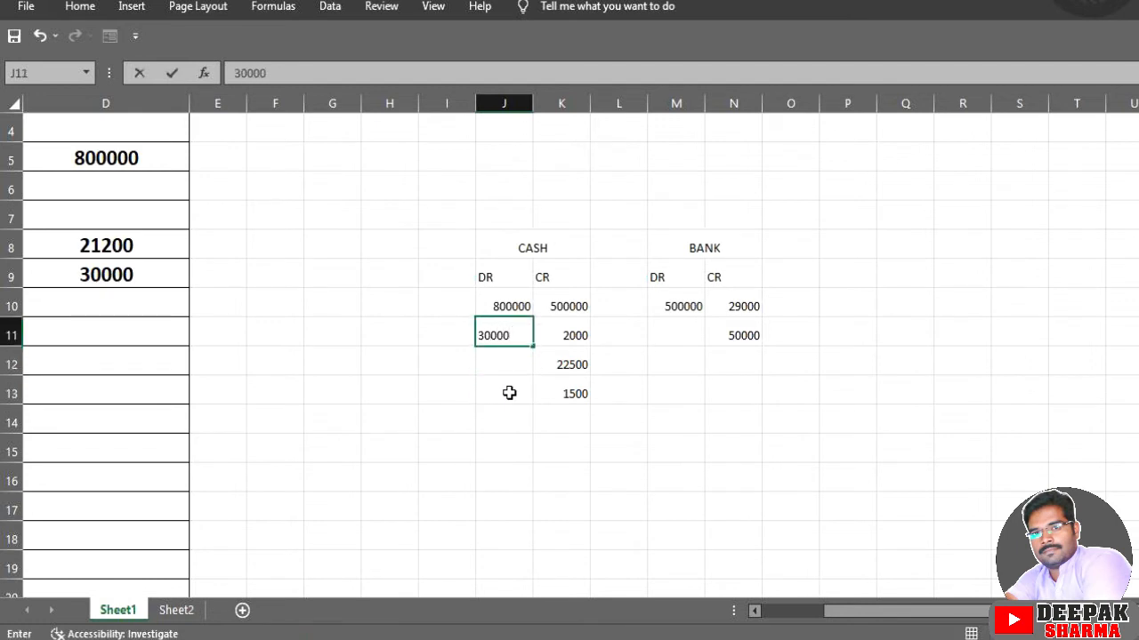
click(469, 444)
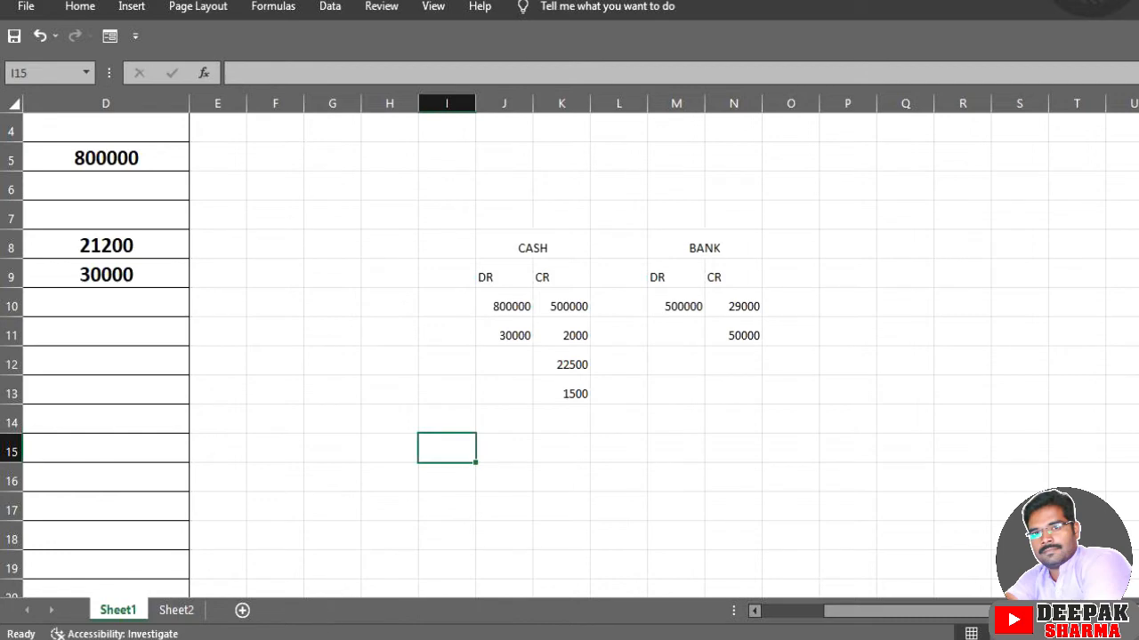
Step: Check journal entry 12 in Notepad and enter 50000 as the cash credit in Excel cell K14 and as the bank debit in M11
click(223, 613)
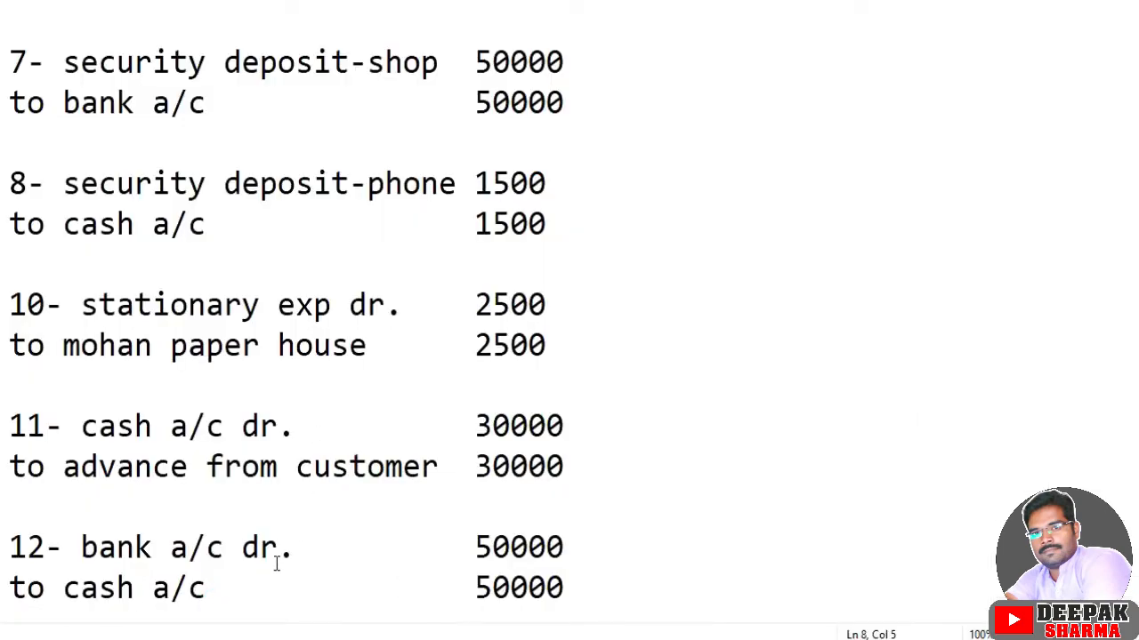
click(278, 637)
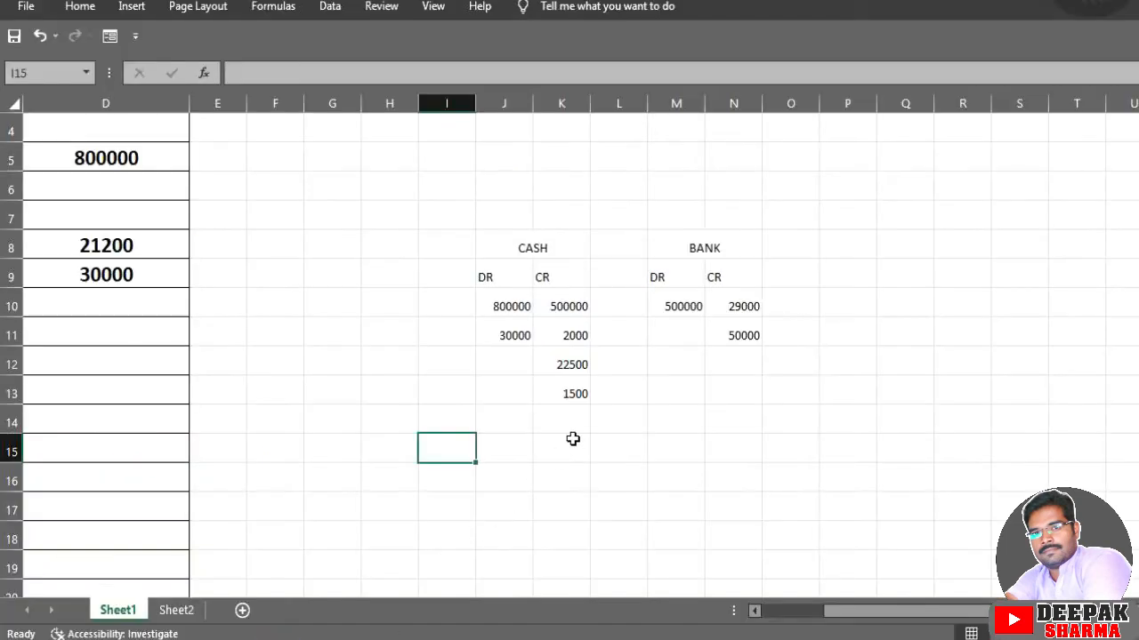
click(580, 423)
text(50000)
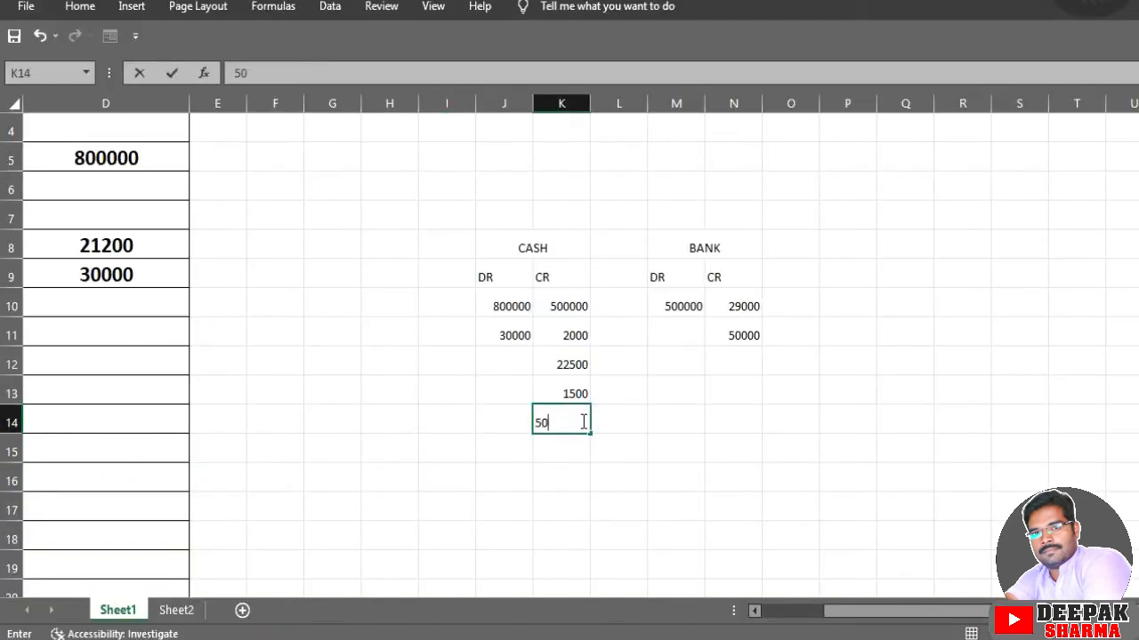
click(690, 335)
text(50000)
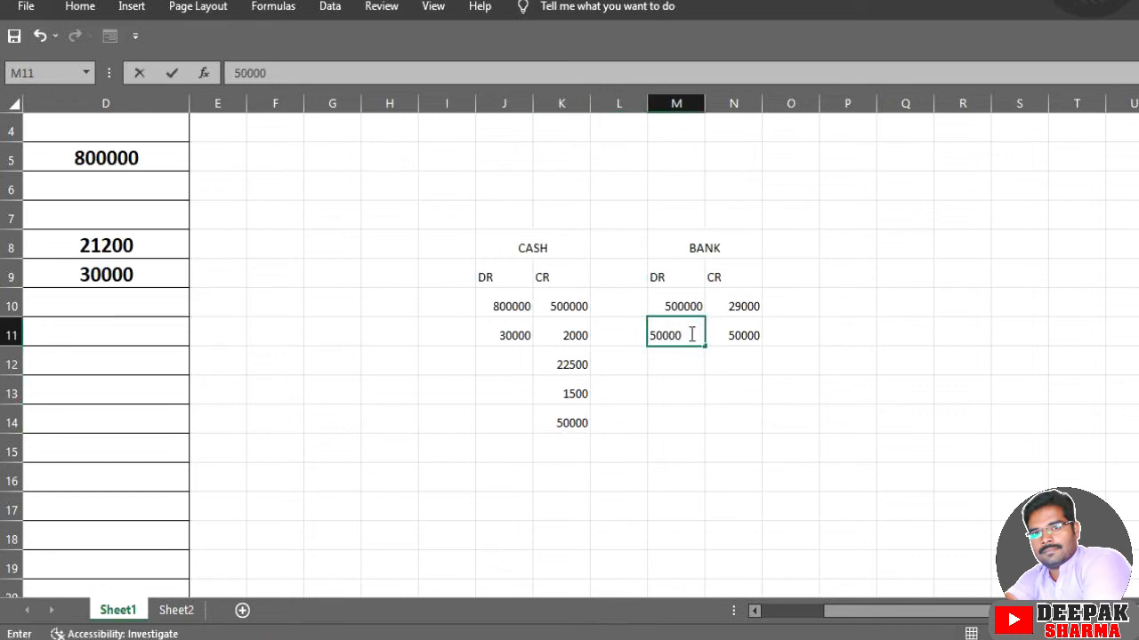
click(691, 398)
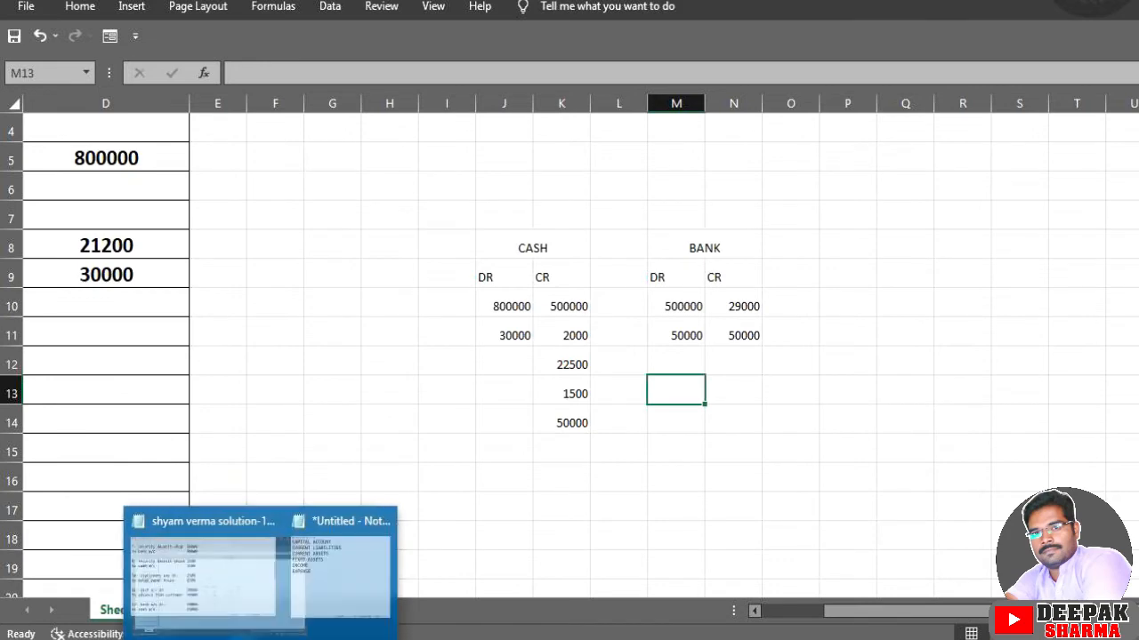
Step: Find the cash credits in Notepad journal entries 13 and 15 and enter 4500 in Excel cell K15 and 1200 in K16
click(216, 602)
scroll(299, 471, down, 2)
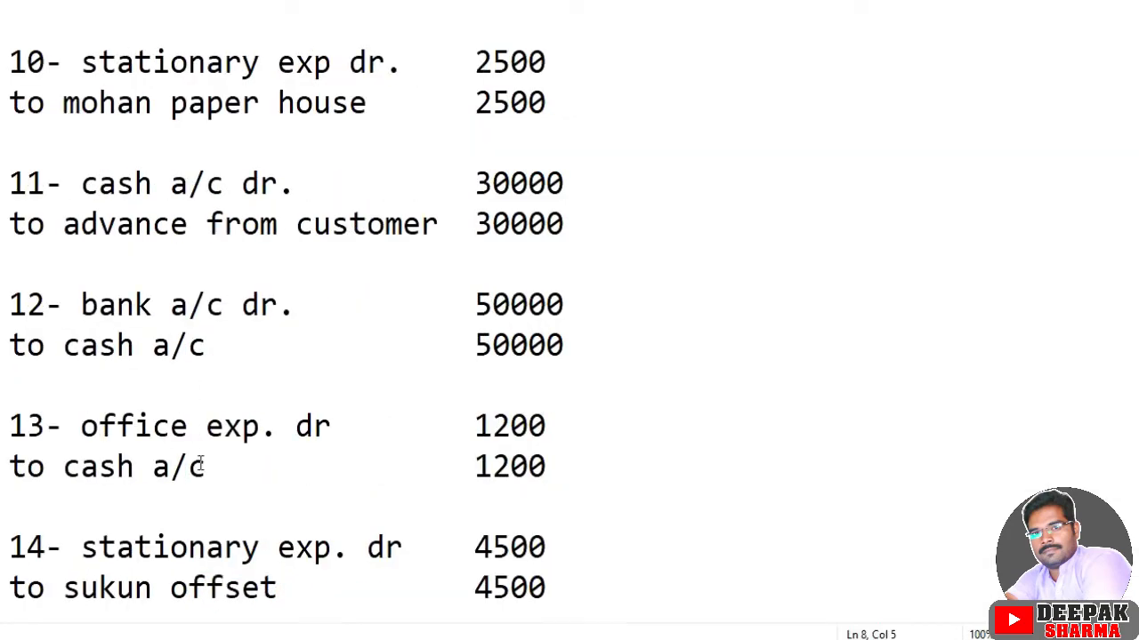
scroll(201, 464, down, 1)
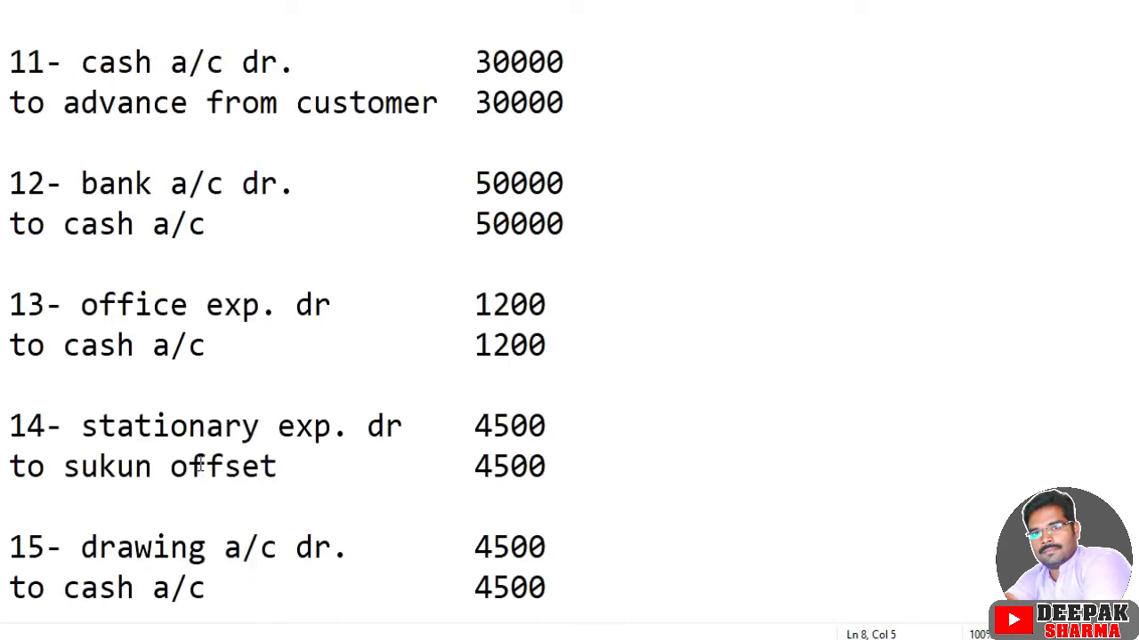
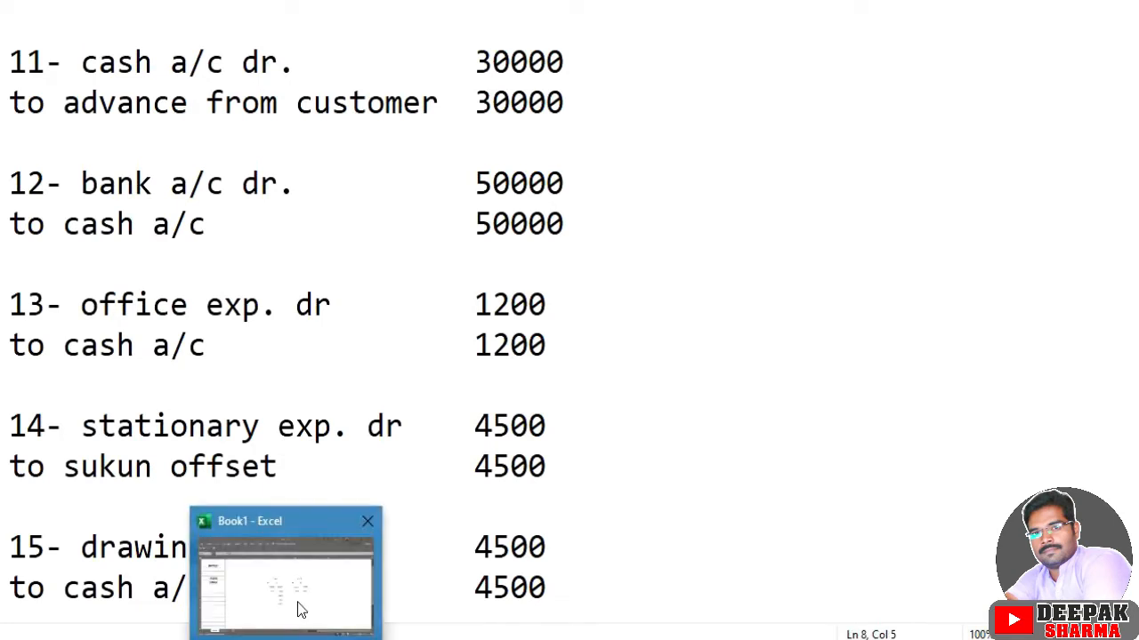
click(297, 600)
click(567, 450)
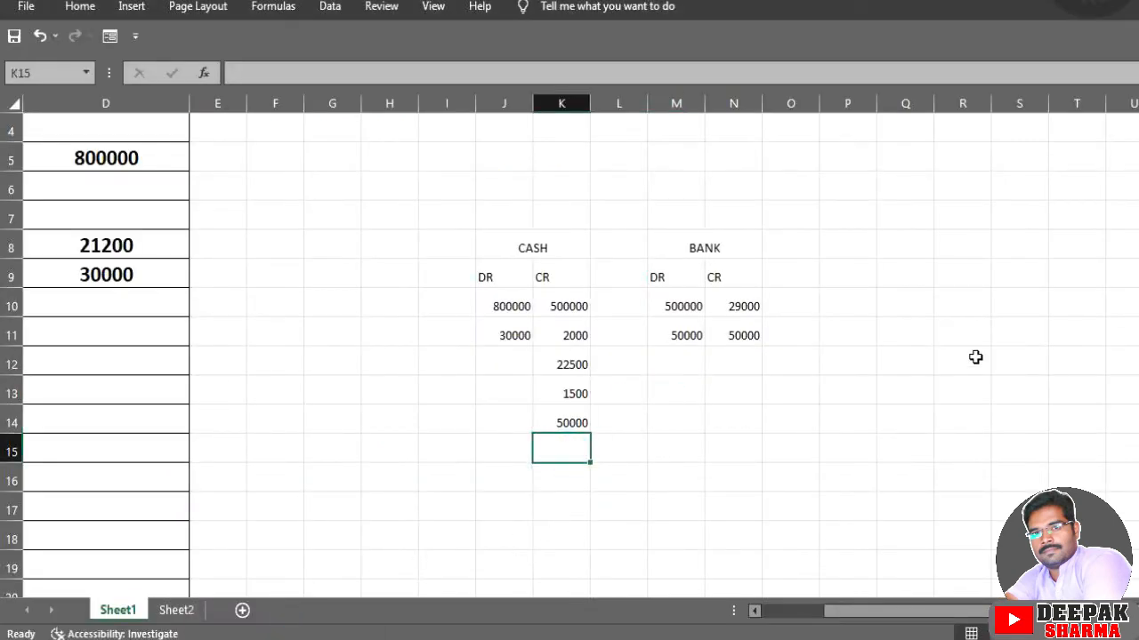
text(4500)
key(Return)
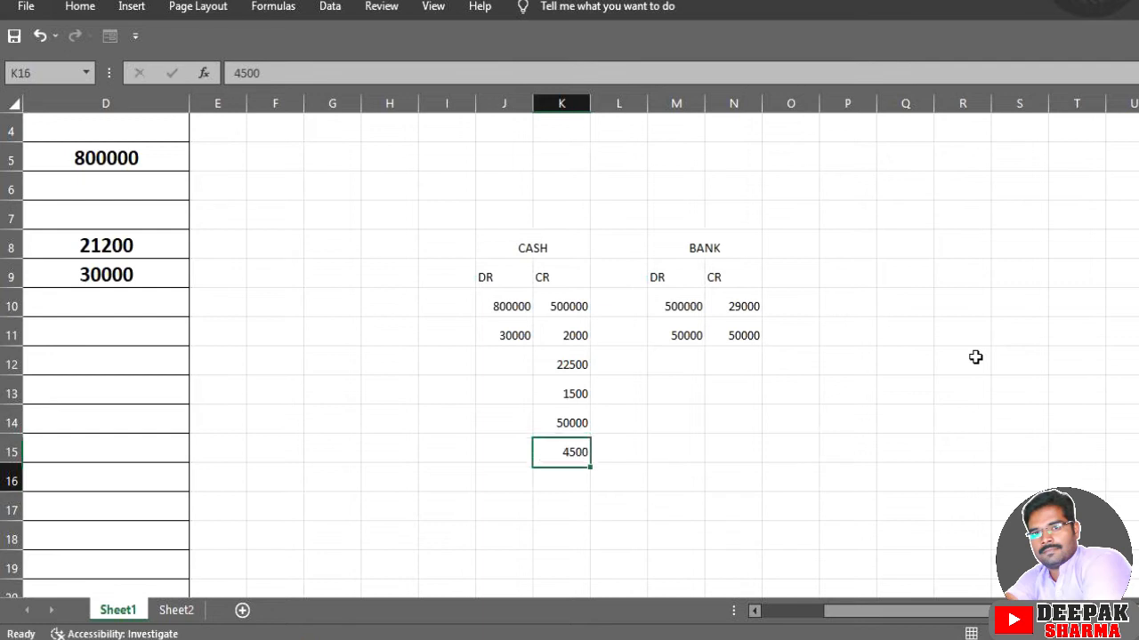
text(1200)
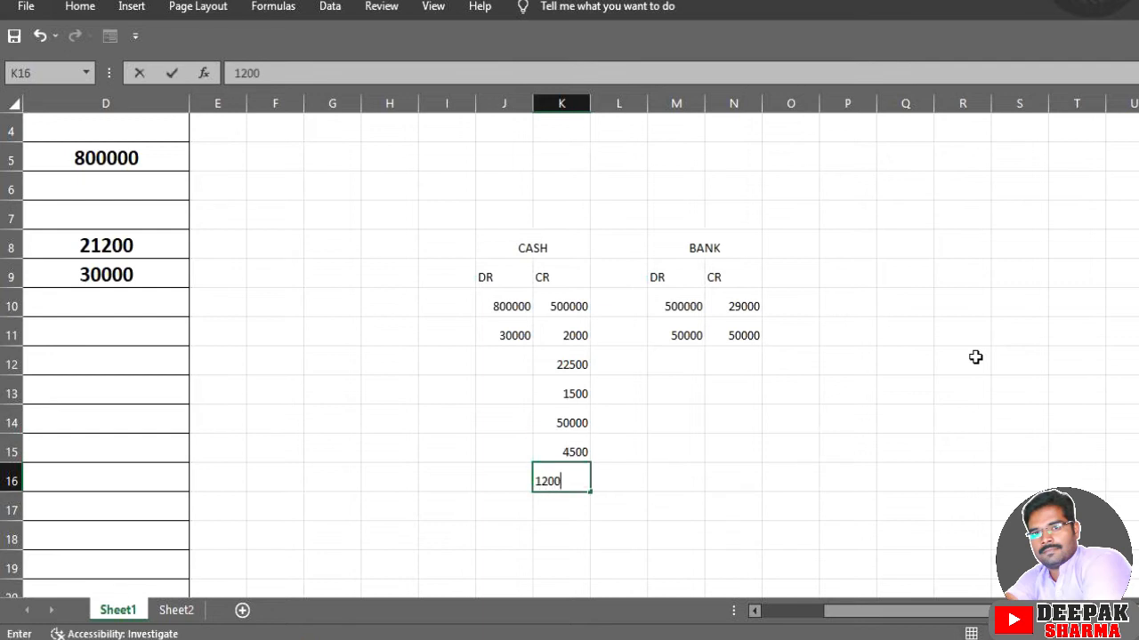
key(Return)
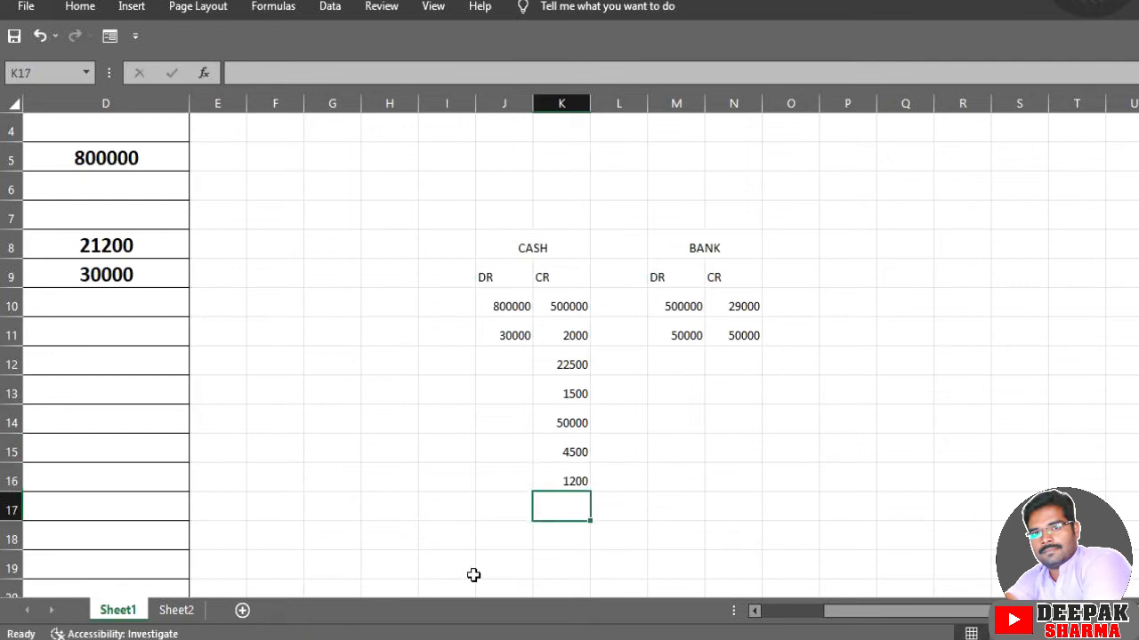
Step: Total the cash columns in row 17, entering 830000 for debits in J17 and an AutoSum of K10:K16 for credits in K17
click(496, 509)
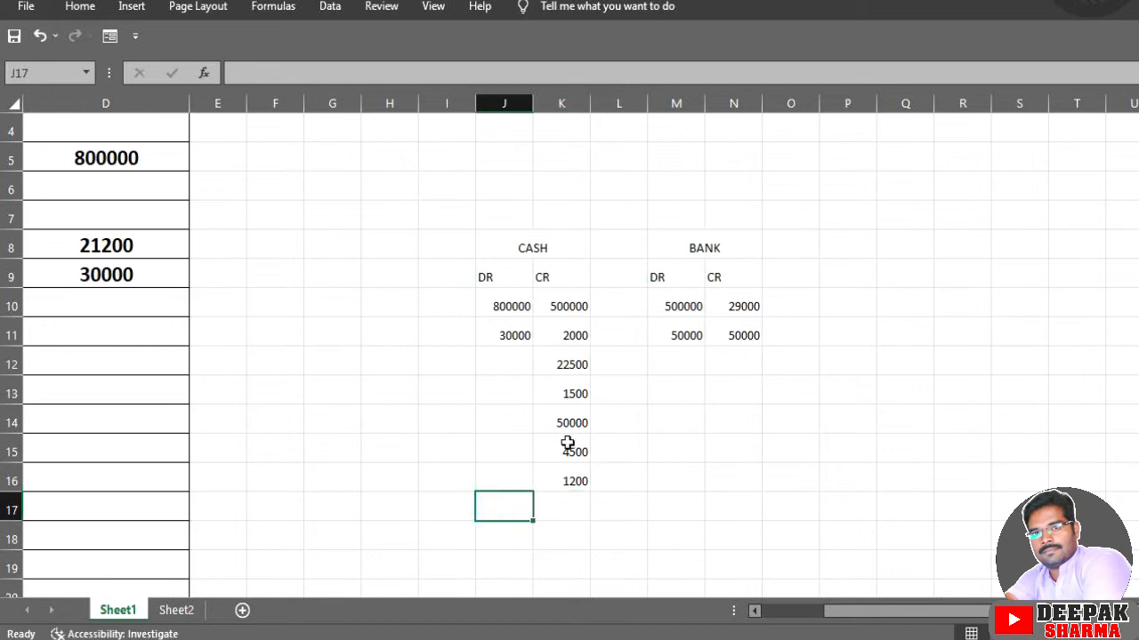
text(8)
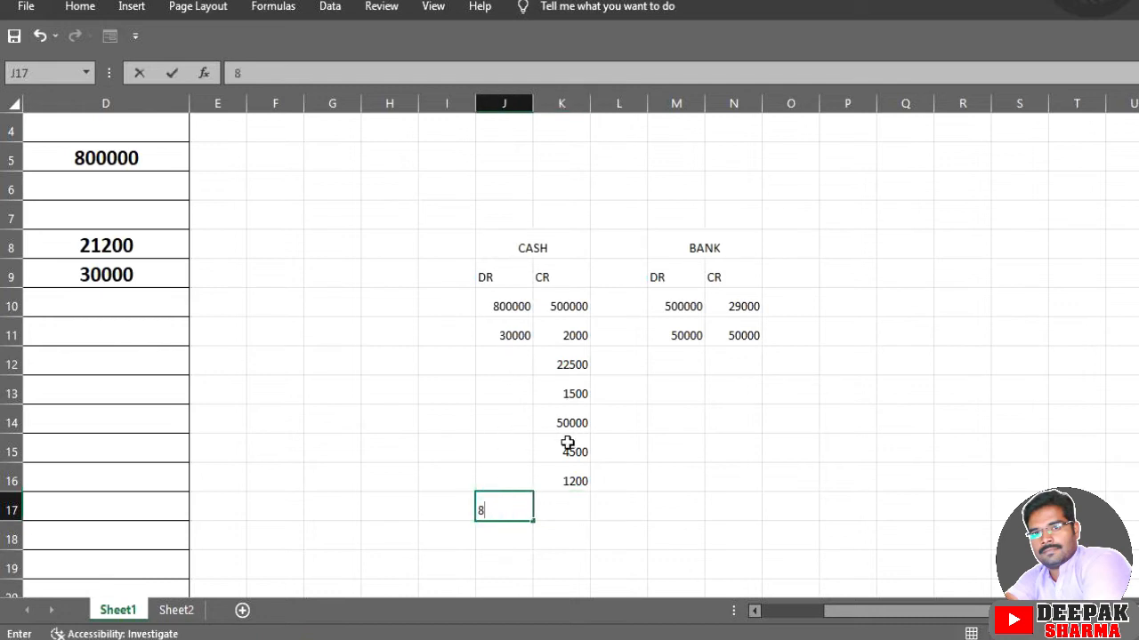
text(30000)
click(574, 498)
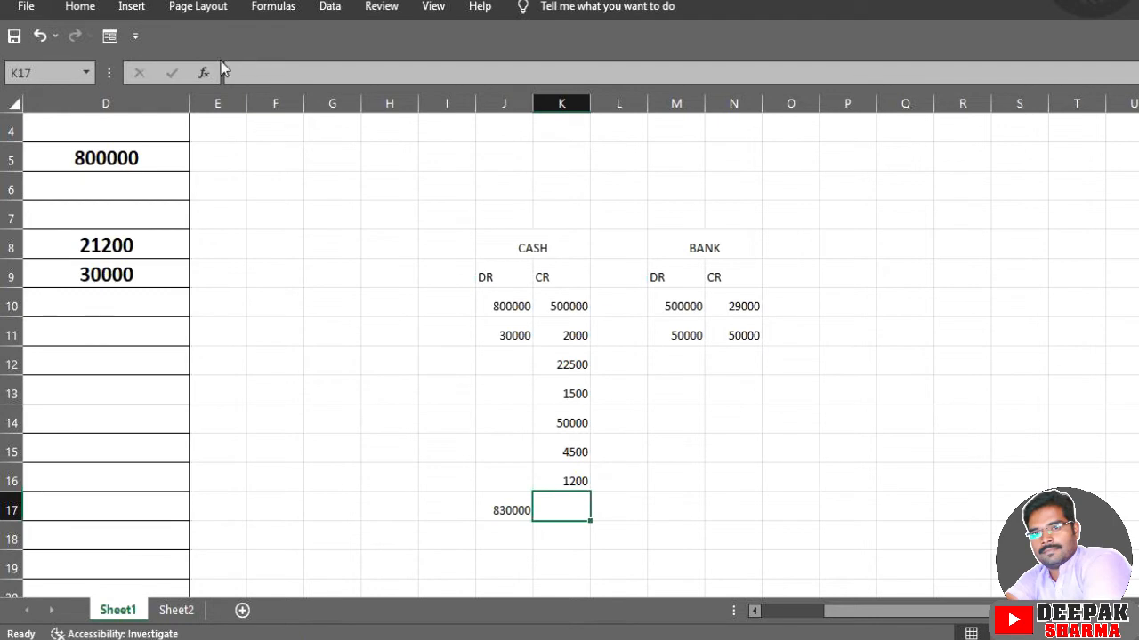
click(81, 6)
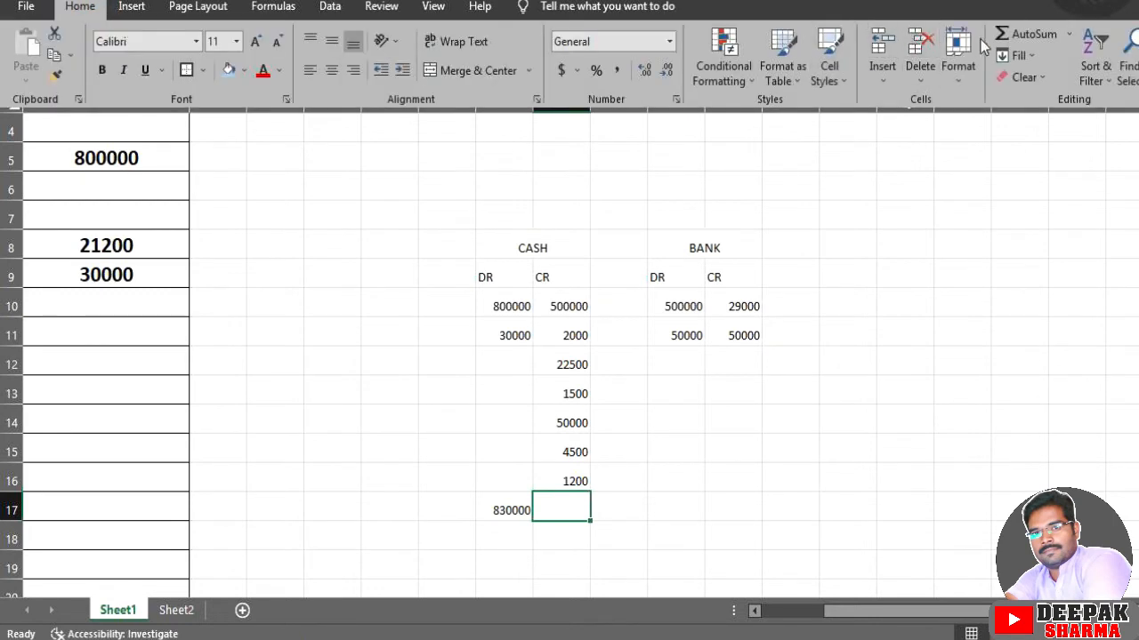
click(1014, 33)
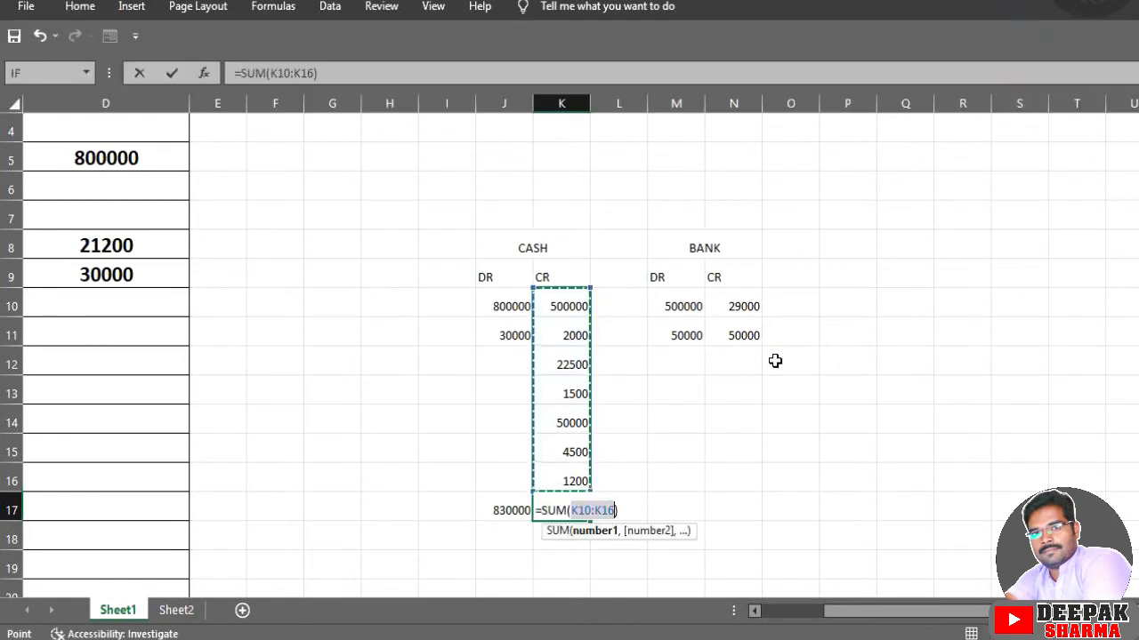
key(Return)
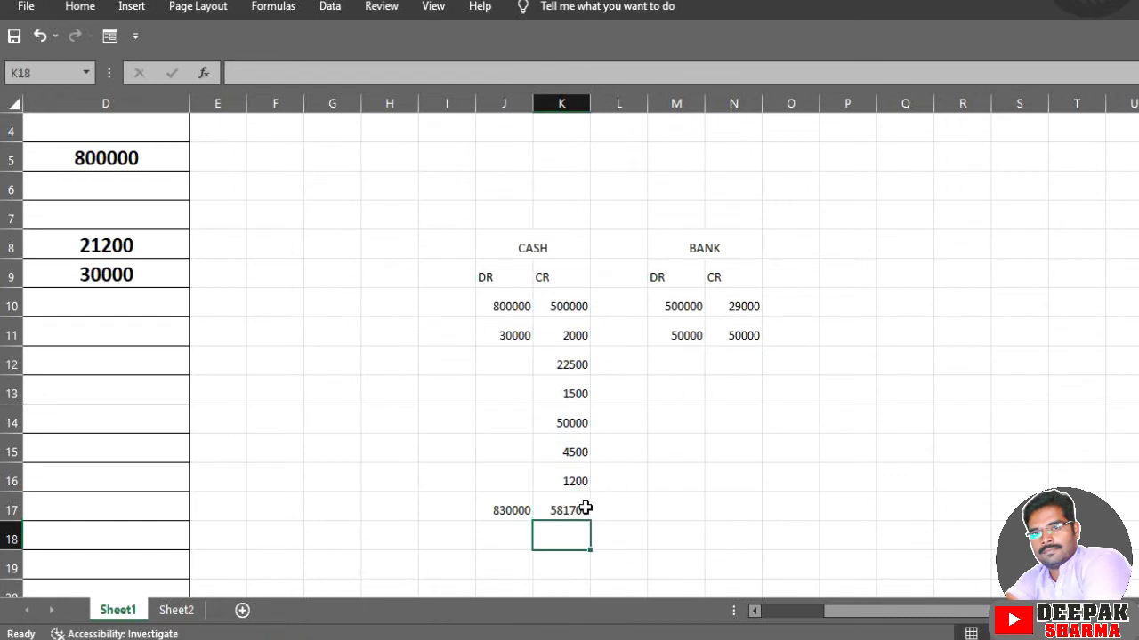
Step: Enter the bank column totals in row 12: 550000 for debits in M12 and 79000 for credits in N12
click(694, 364)
text(55000)
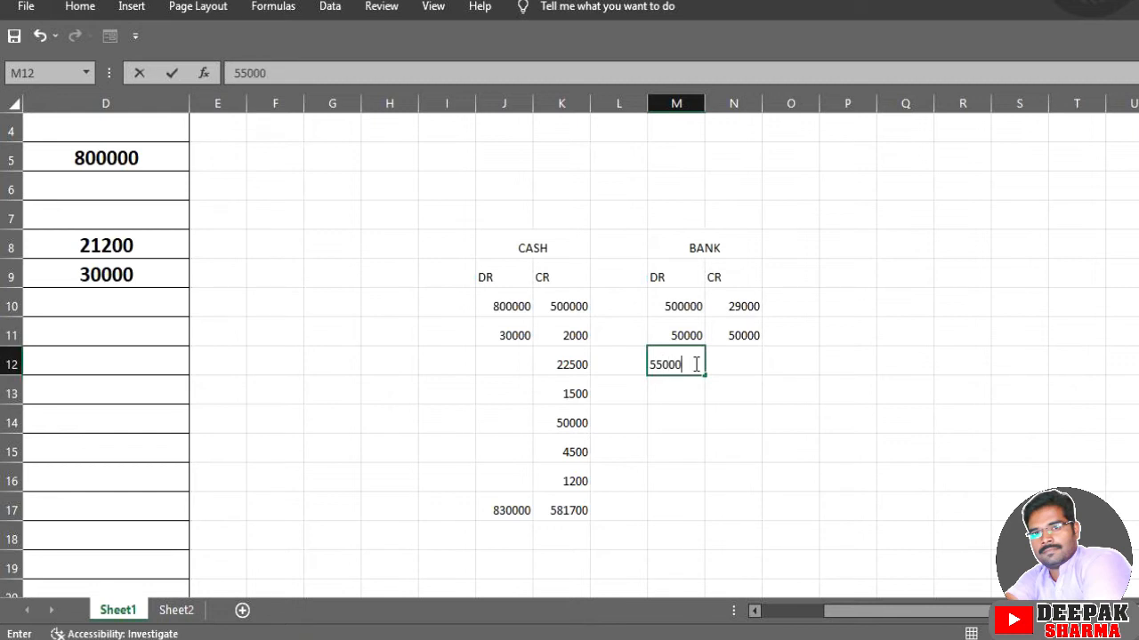
text(0)
click(724, 357)
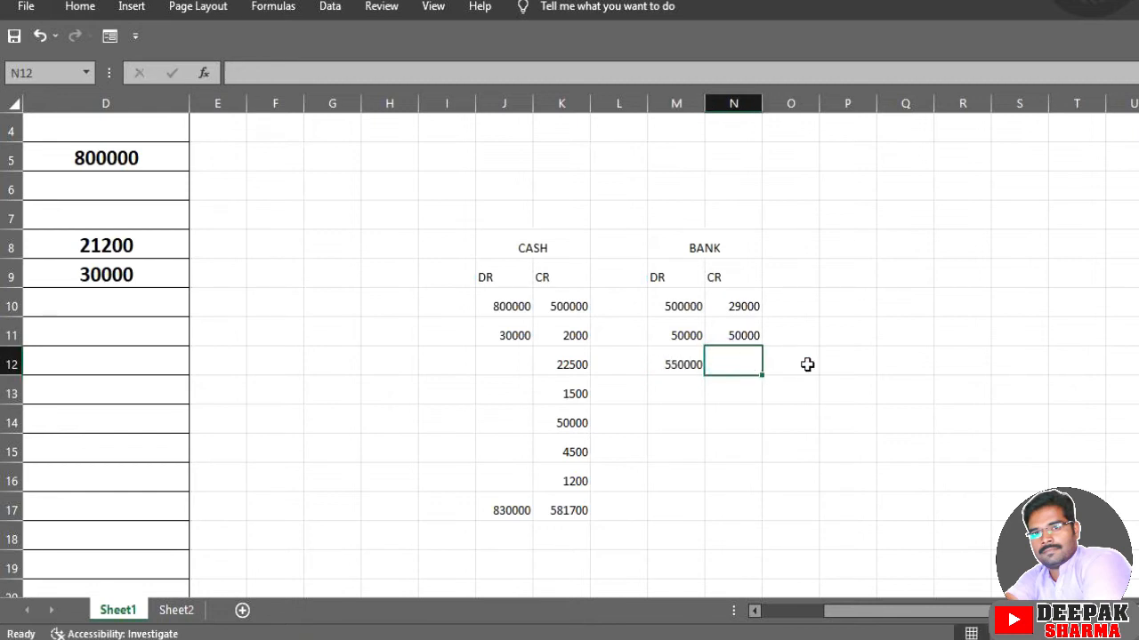
text(790)
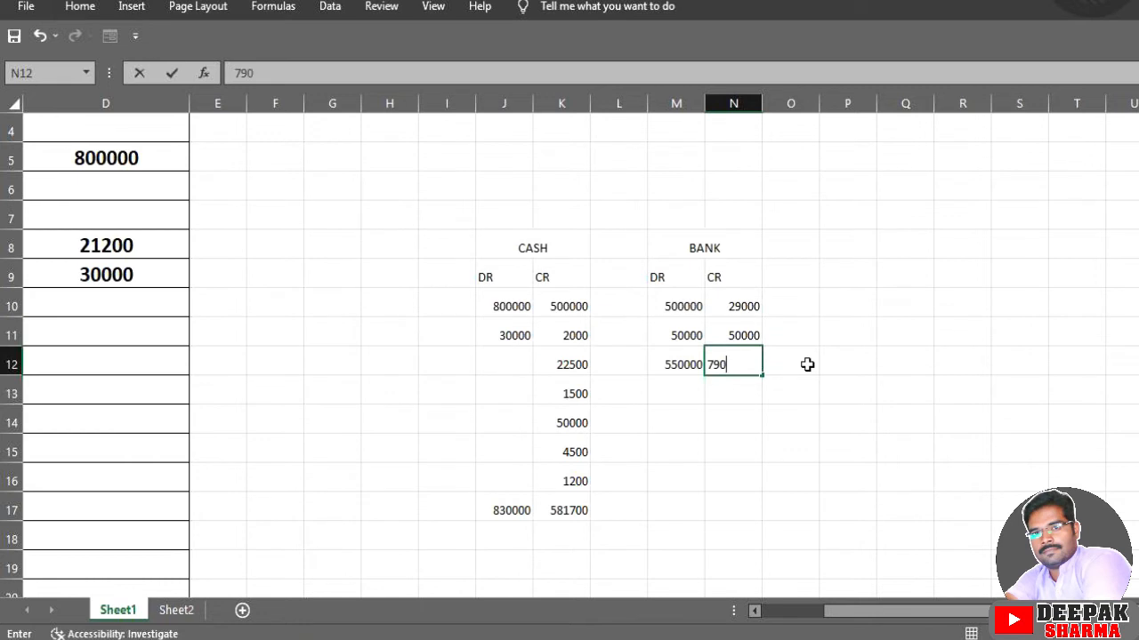
text(00)
key(Return)
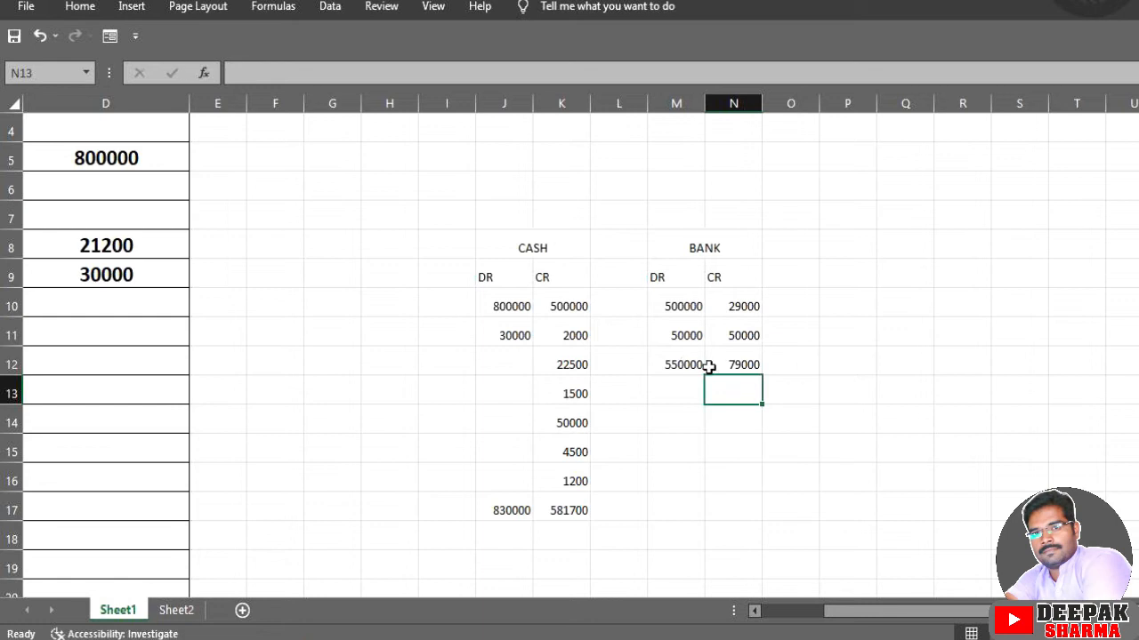
click(682, 419)
click(724, 427)
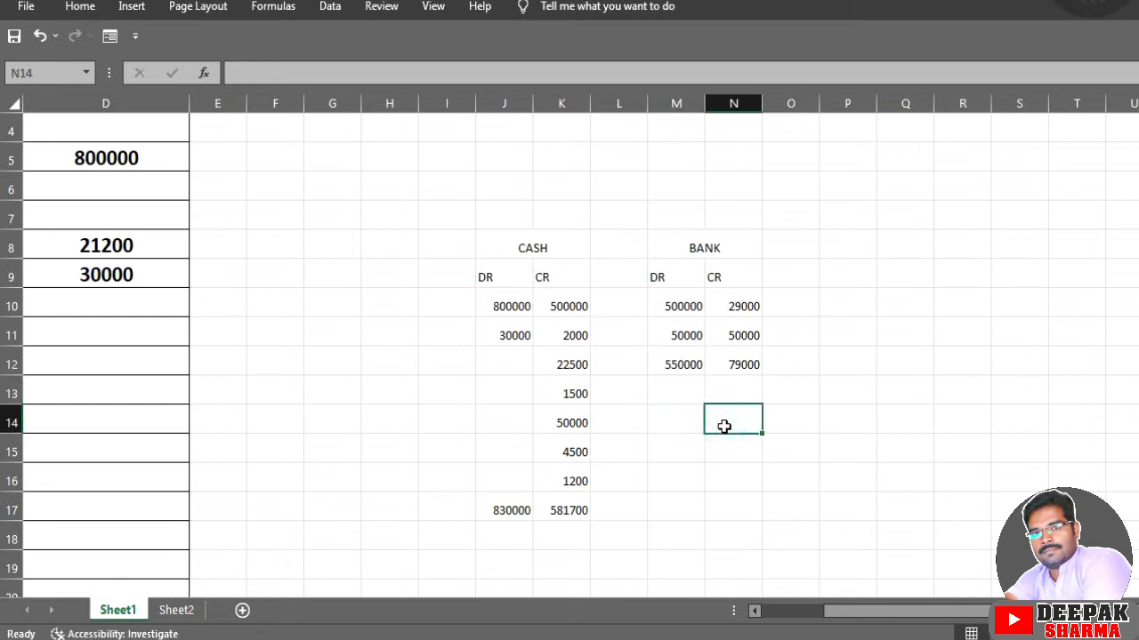
Step: Calculate the bank balance in N14 with the formula =(M12-N12)
text(=)
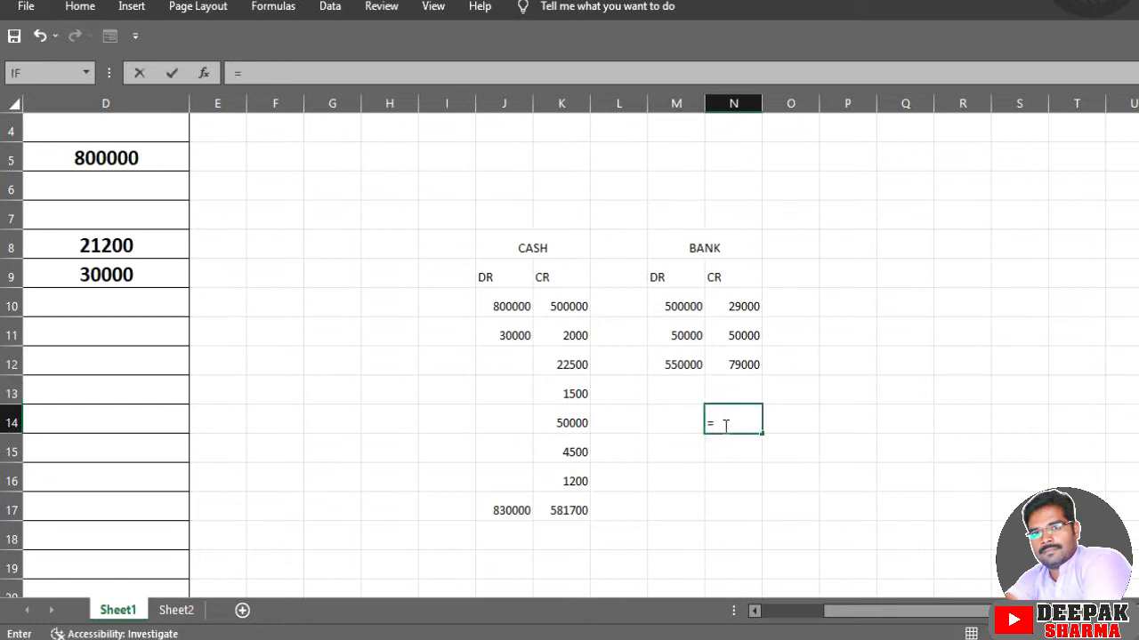
text(()
click(693, 365)
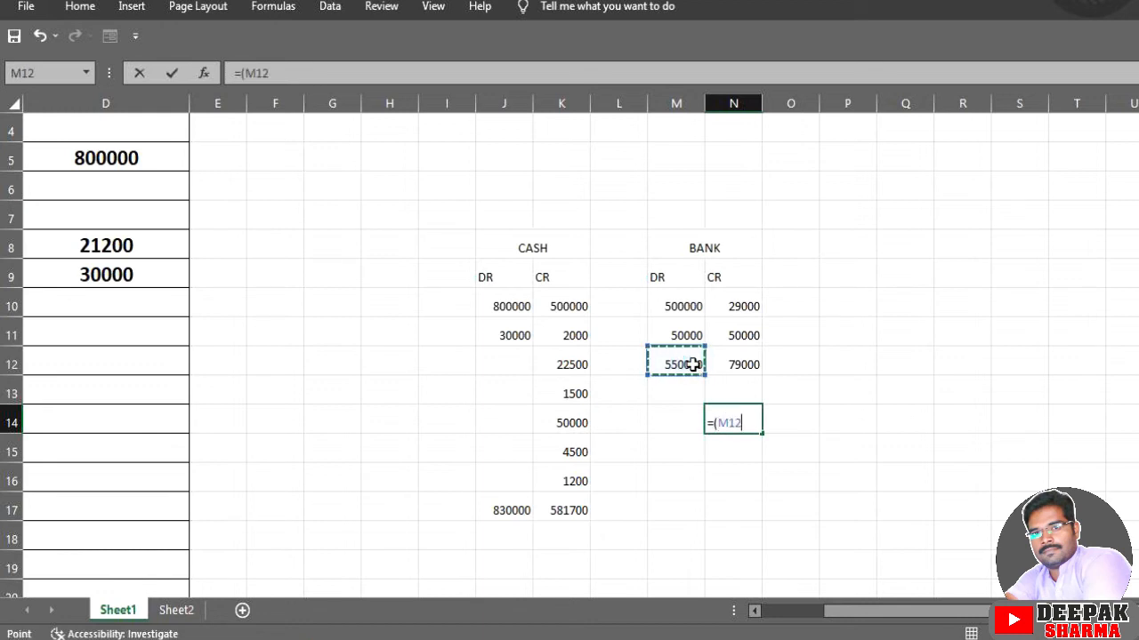
key(End)
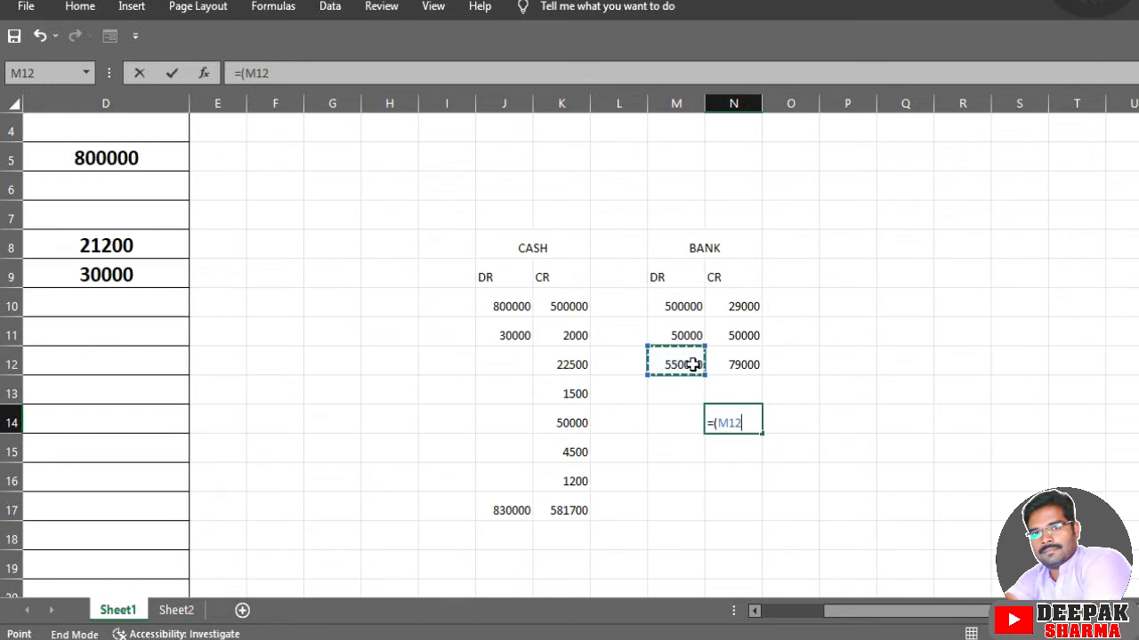
text(-)
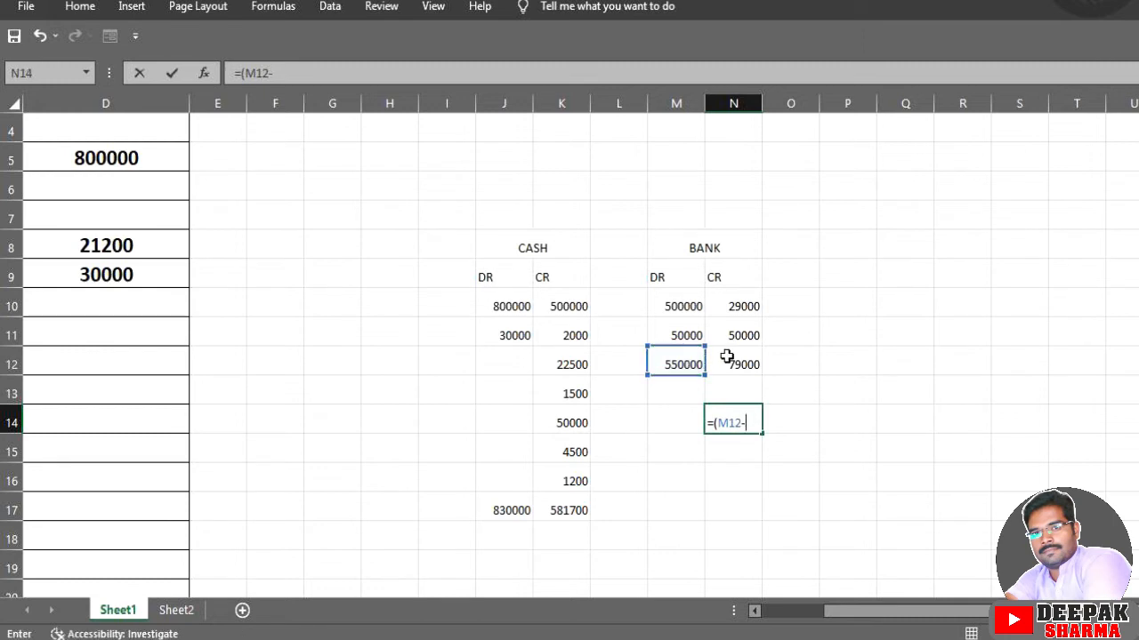
click(726, 357)
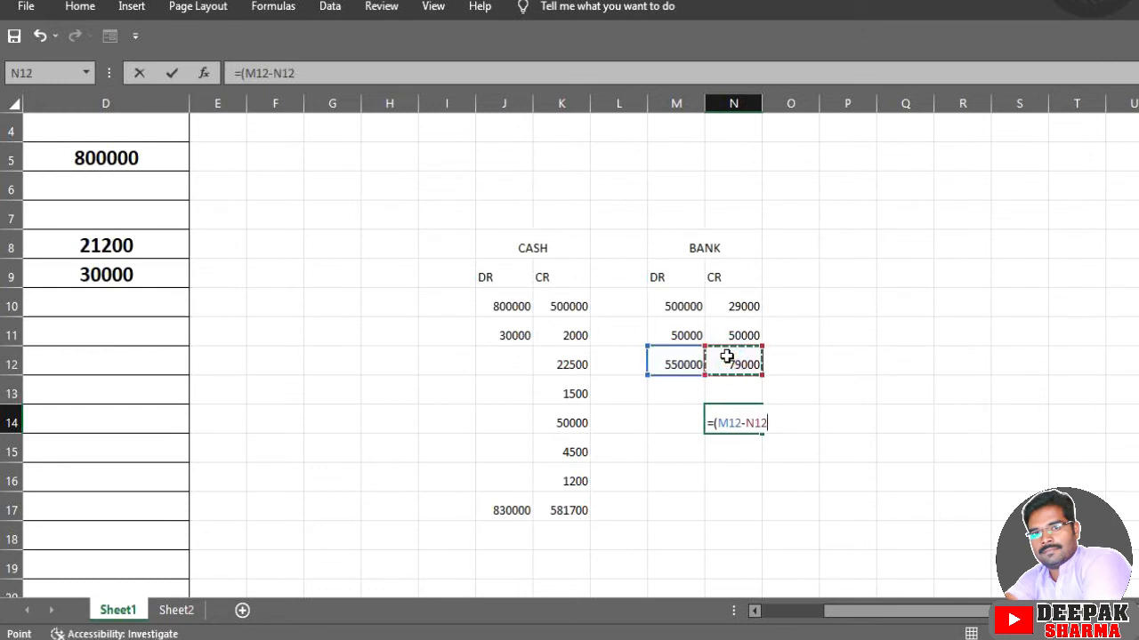
text())
key(Return)
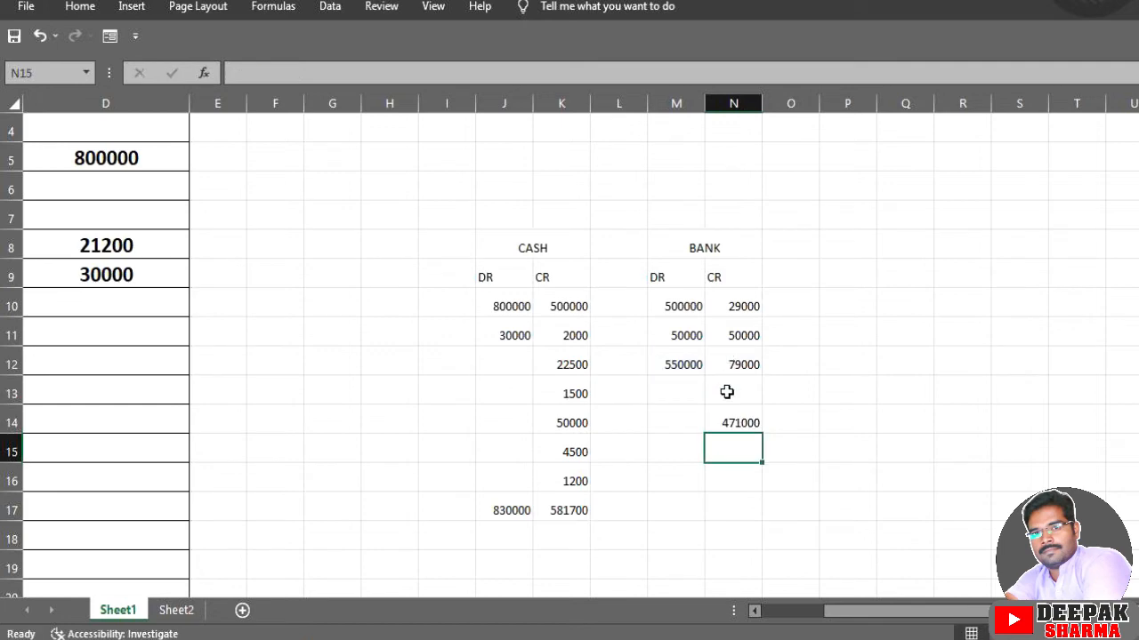
Step: Enter 471000 as the BANK A/C debit in C13 of the trial balance
click(729, 421)
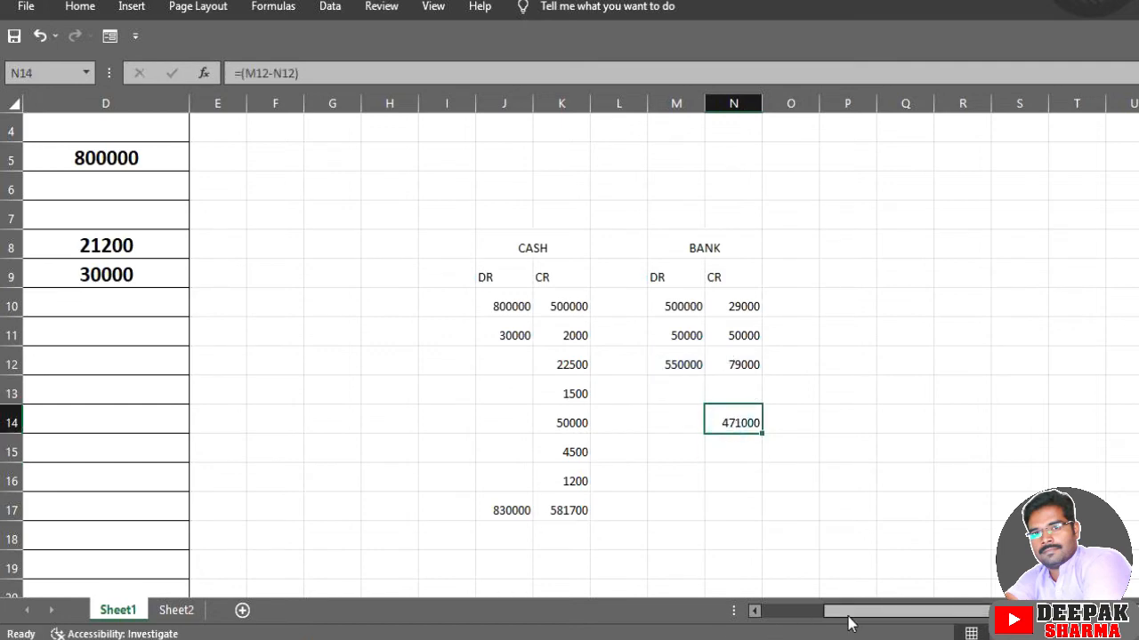
drag(852, 612, 789, 612)
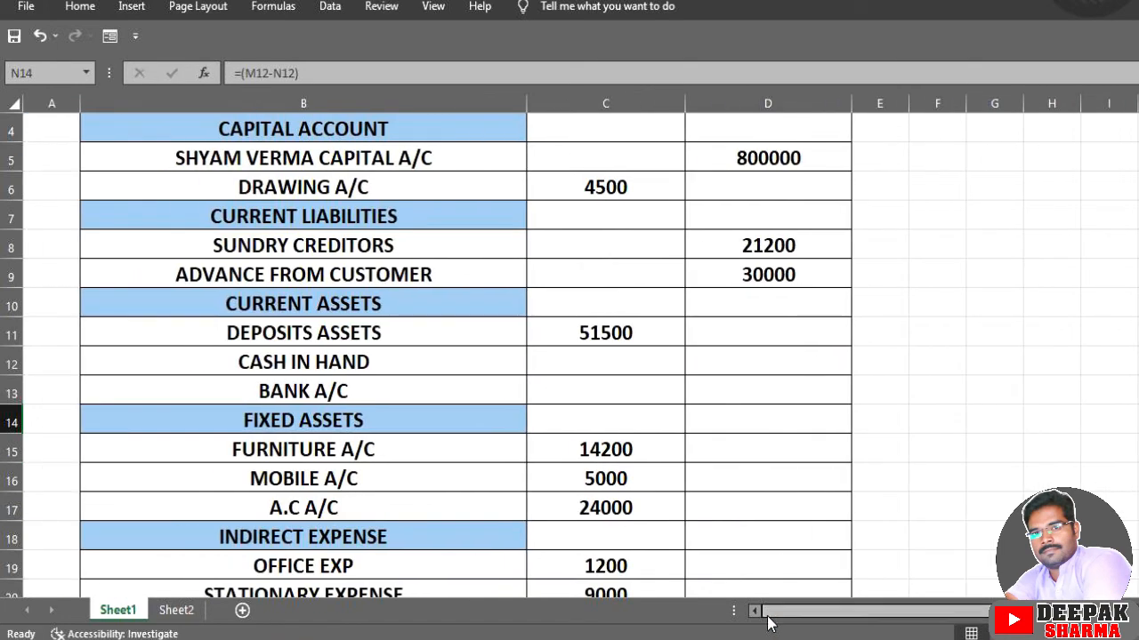
click(558, 386)
text(47)
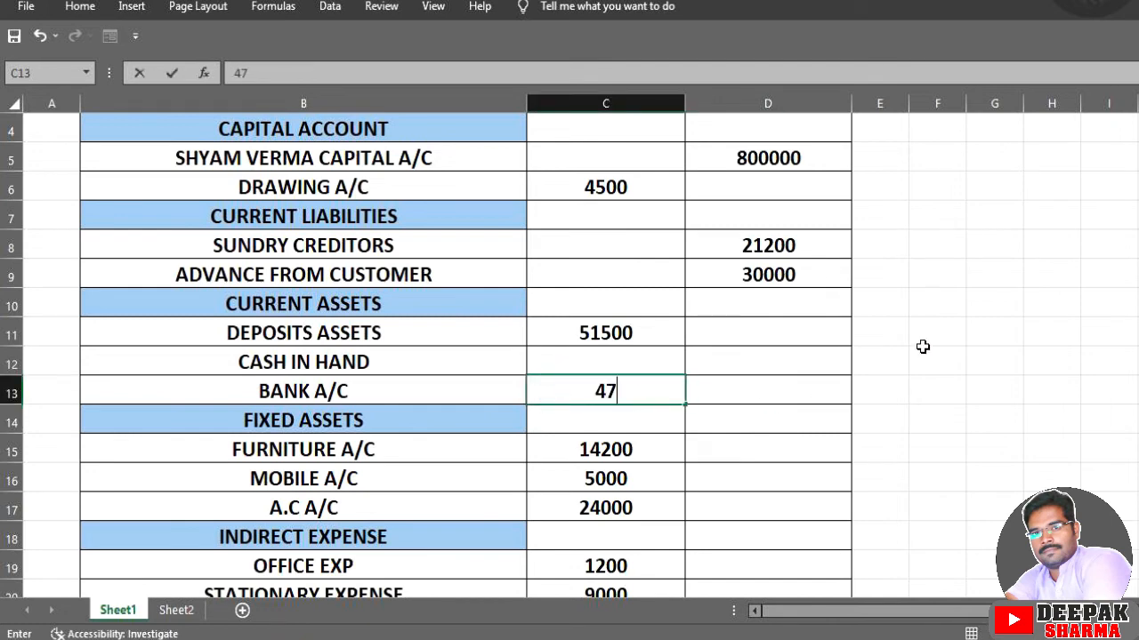
text(1000)
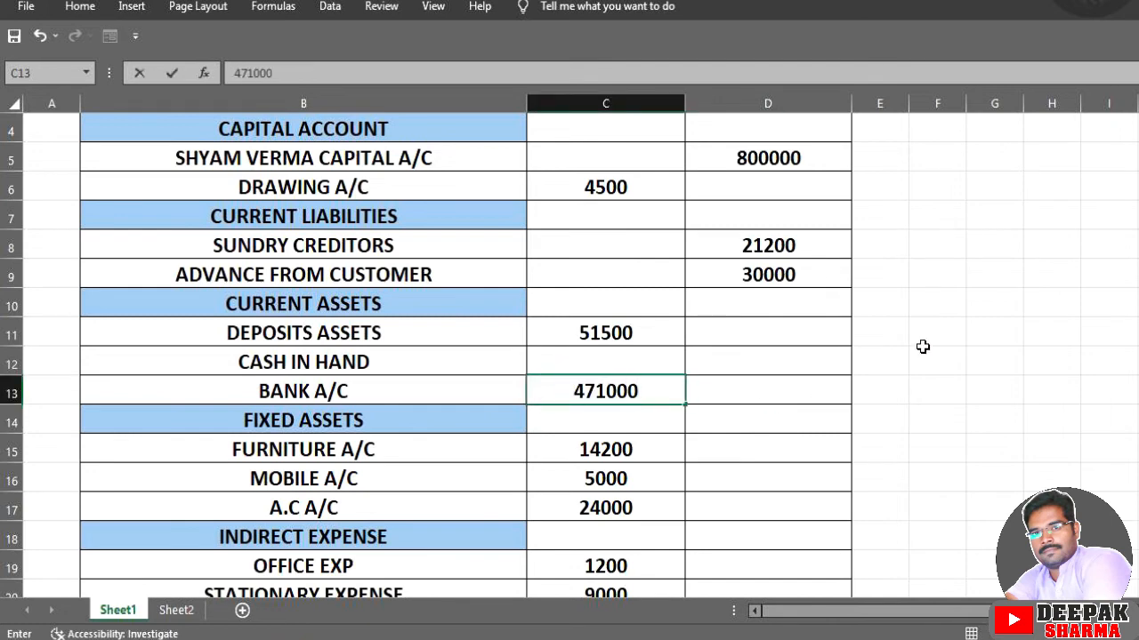
click(673, 360)
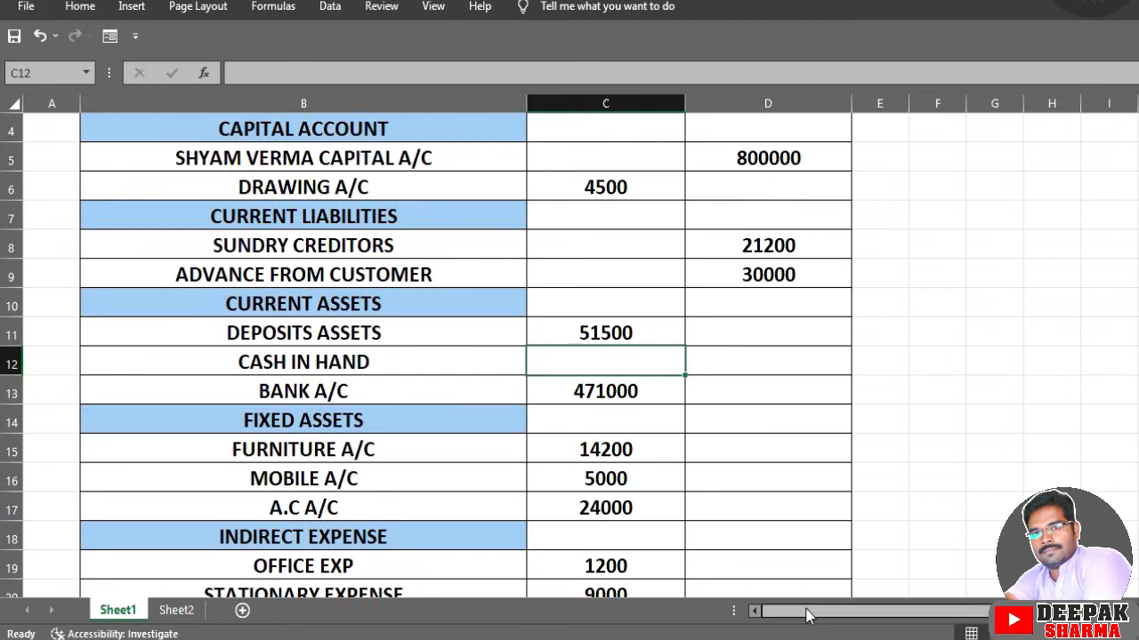
Step: Calculate the cash balance in K19 with the formula =(J17-K17)
drag(808, 616, 940, 612)
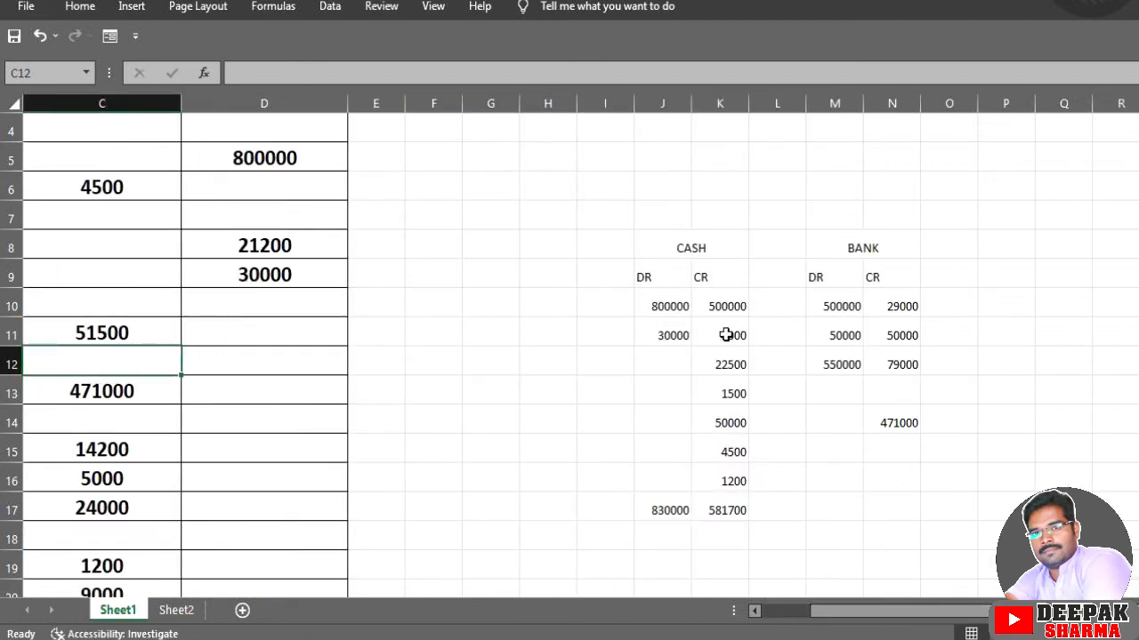
click(703, 562)
scroll(702, 560, down, 1)
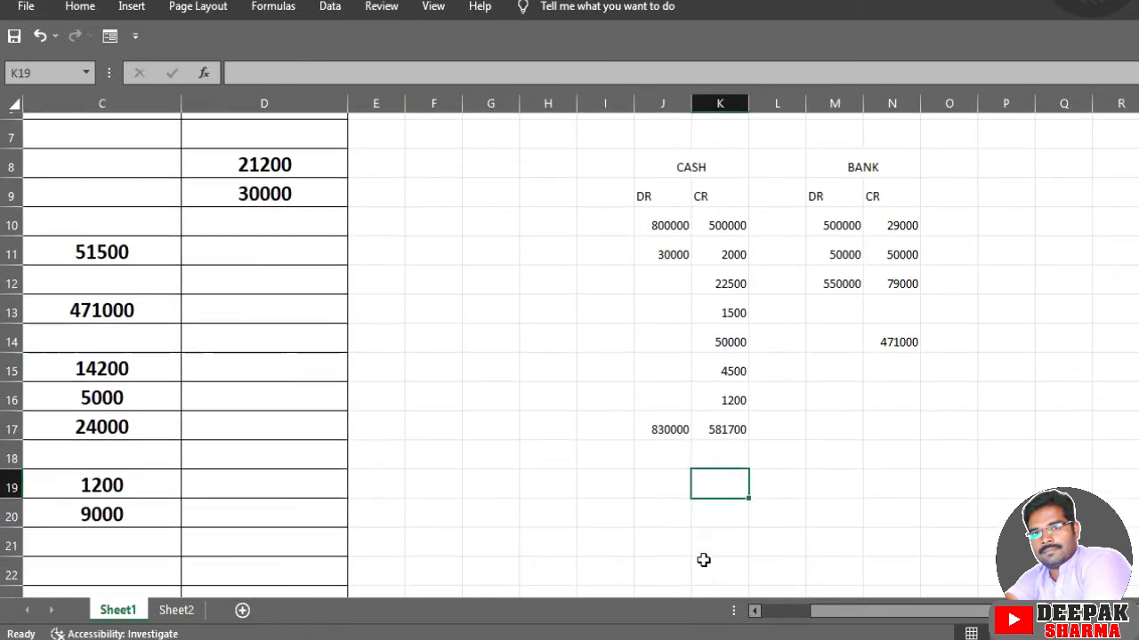
text(=)
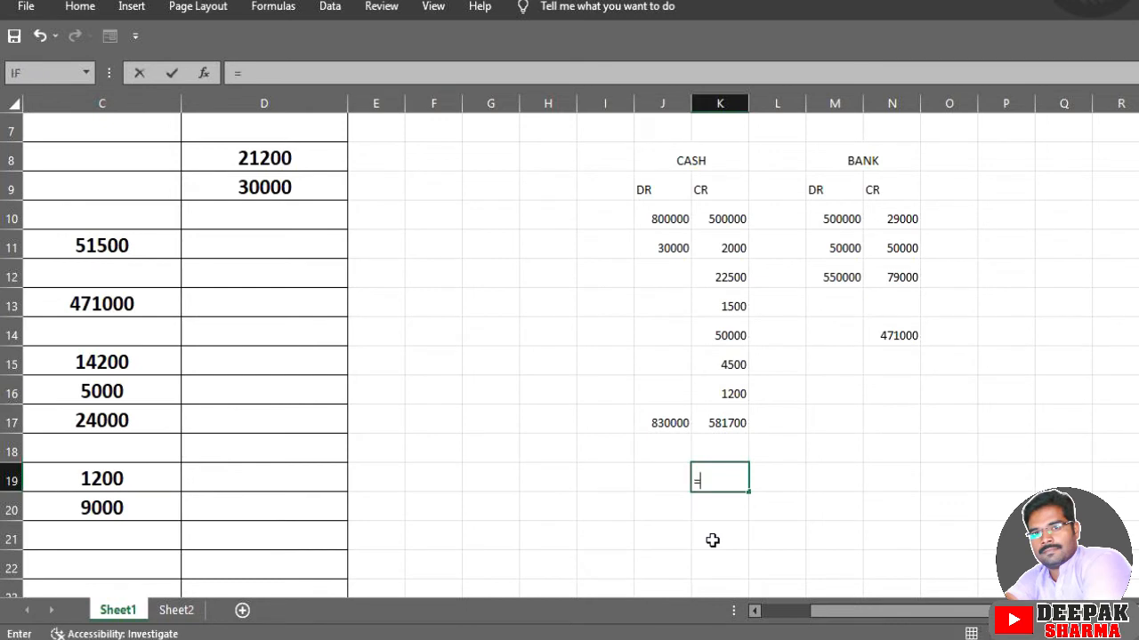
text(()
click(676, 424)
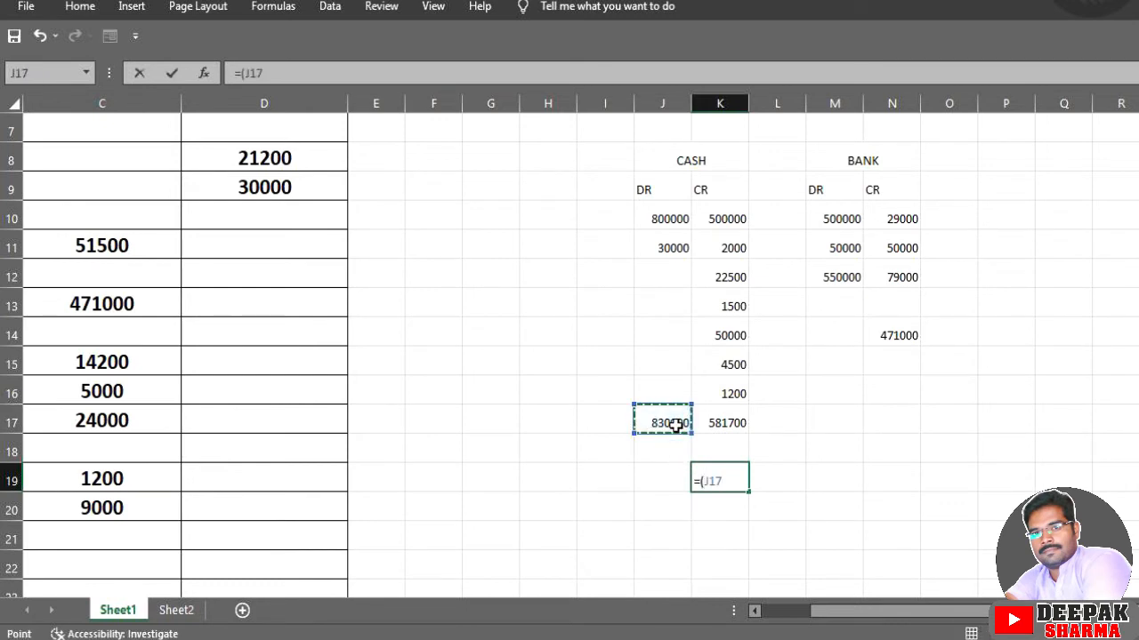
text(-)
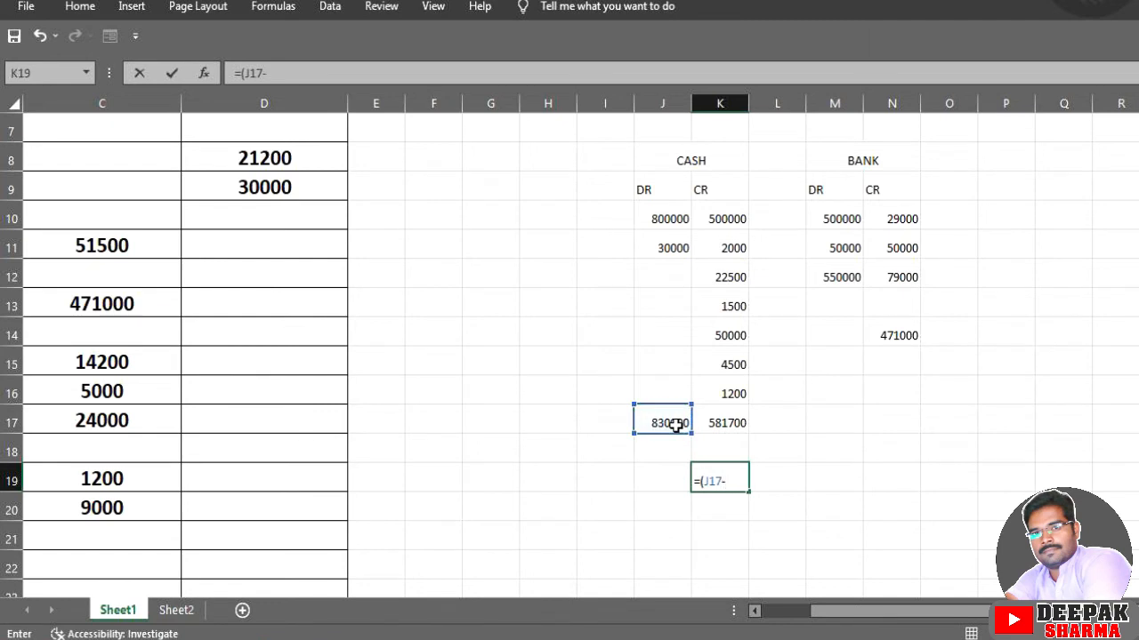
click(725, 424)
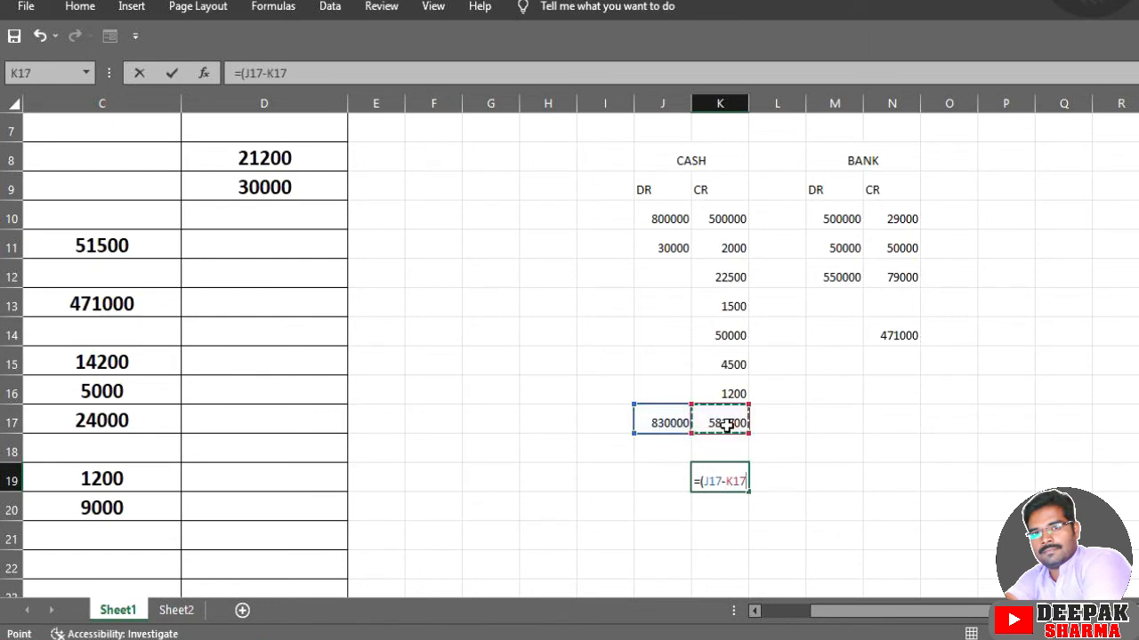
text())
key(Return)
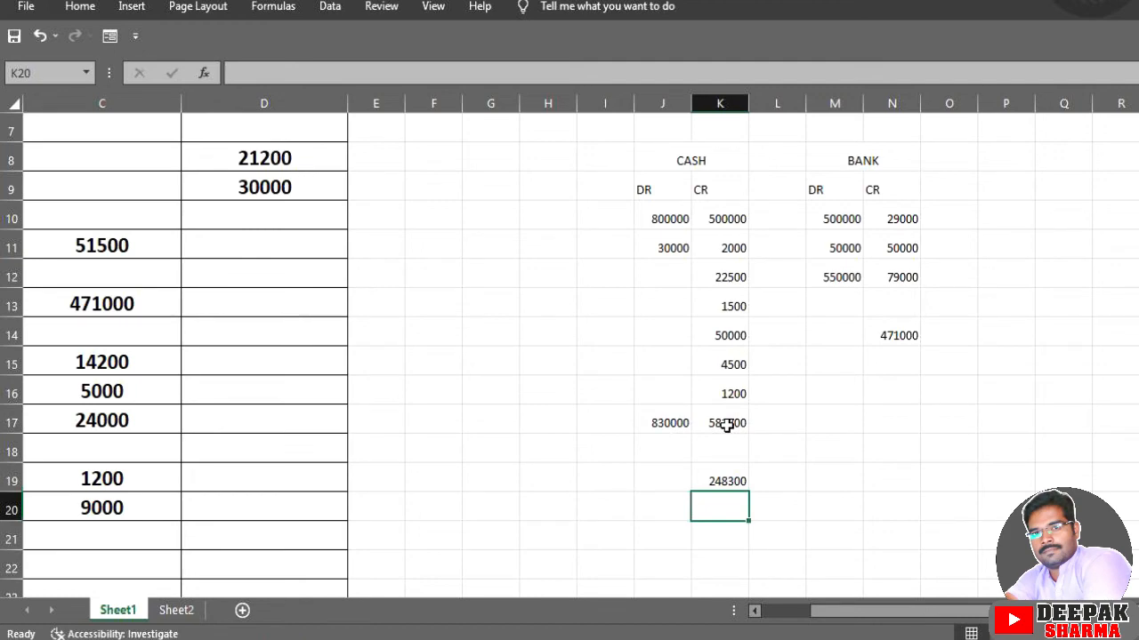
Step: Enter 248300 as the CASH IN HAND debit in C12 of the trial balance
drag(851, 614, 776, 614)
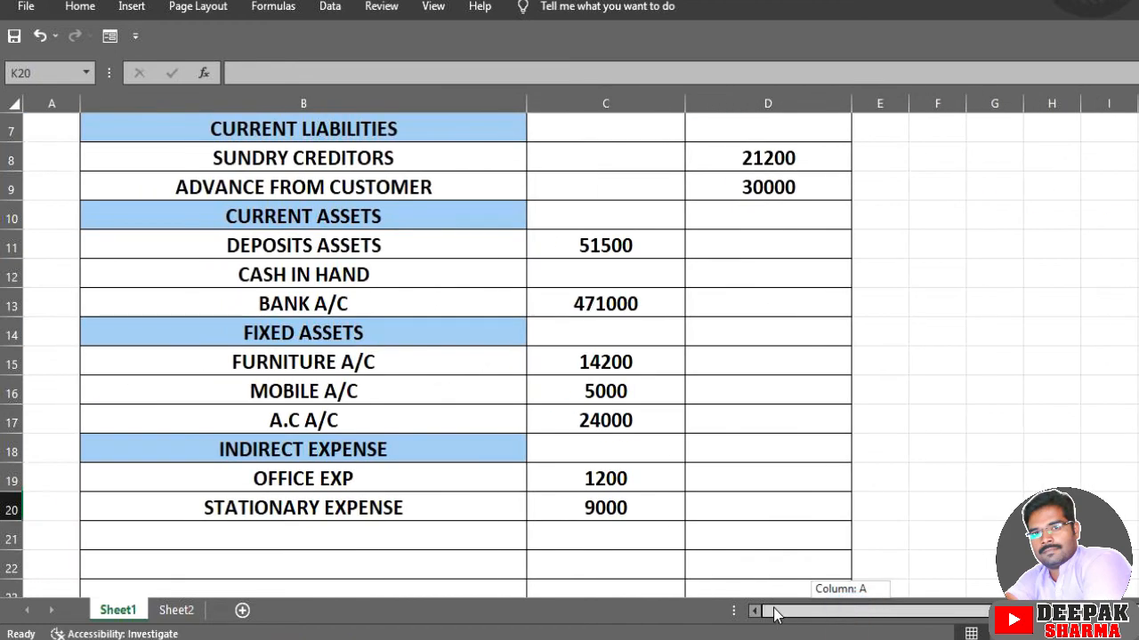
click(581, 283)
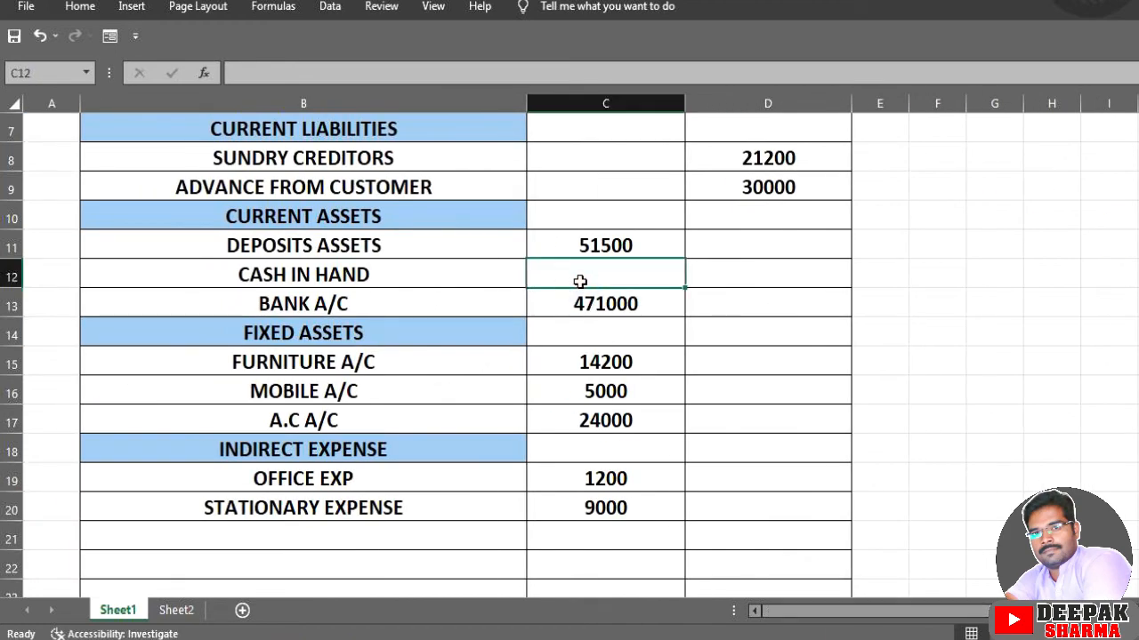
text(248300)
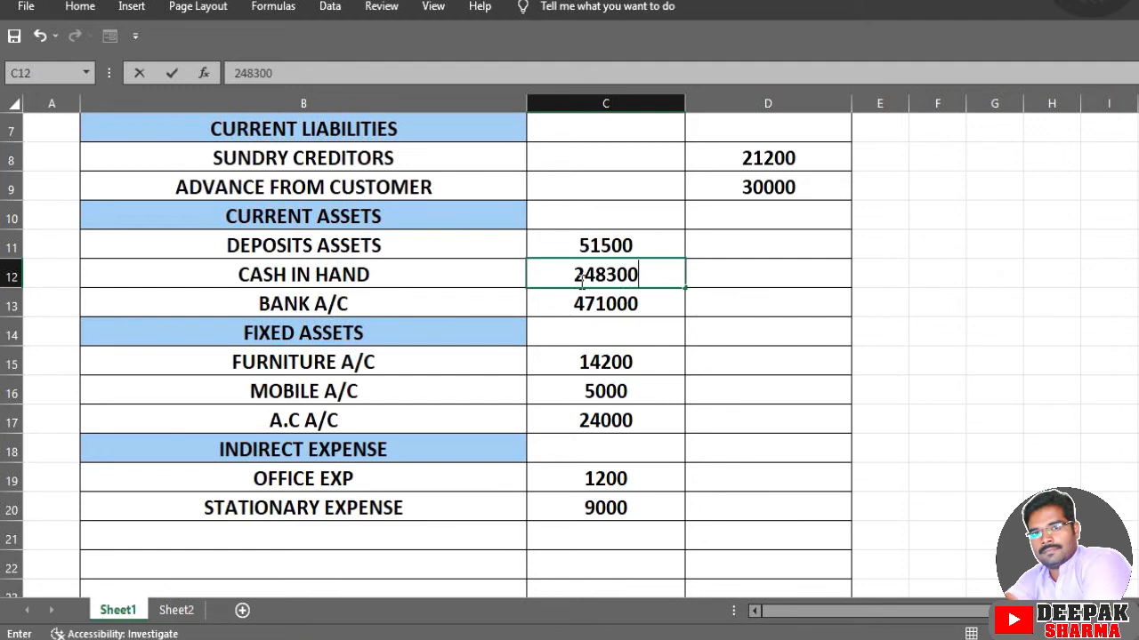
click(715, 366)
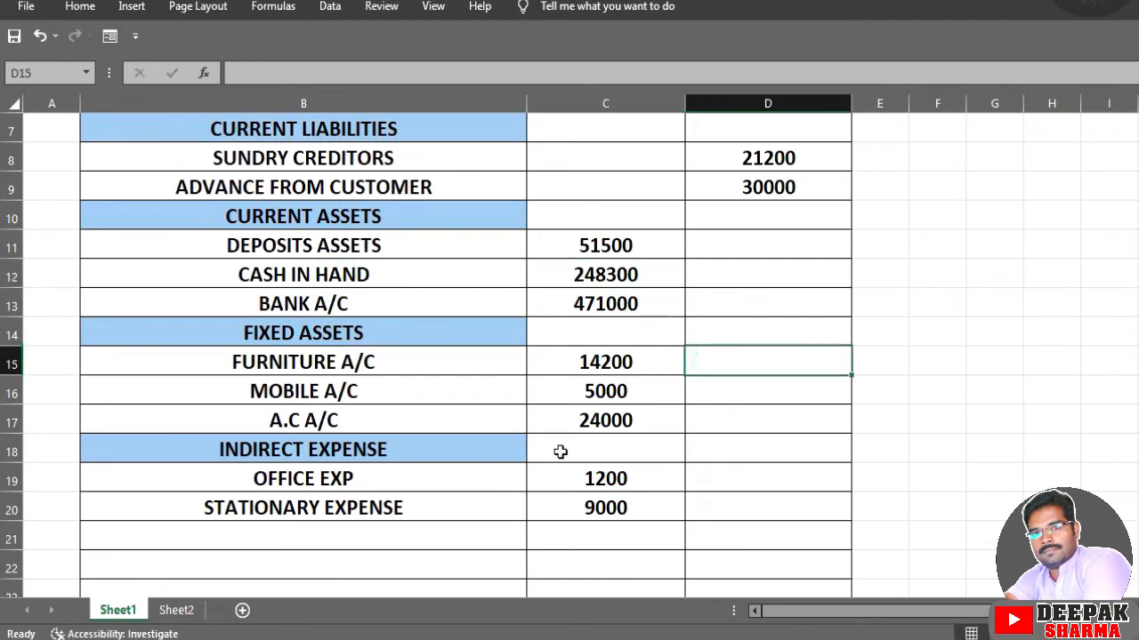
Step: Move the INDIRECT EXPENSE block in B18:C20 down one row to start at B19
drag(244, 450, 565, 503)
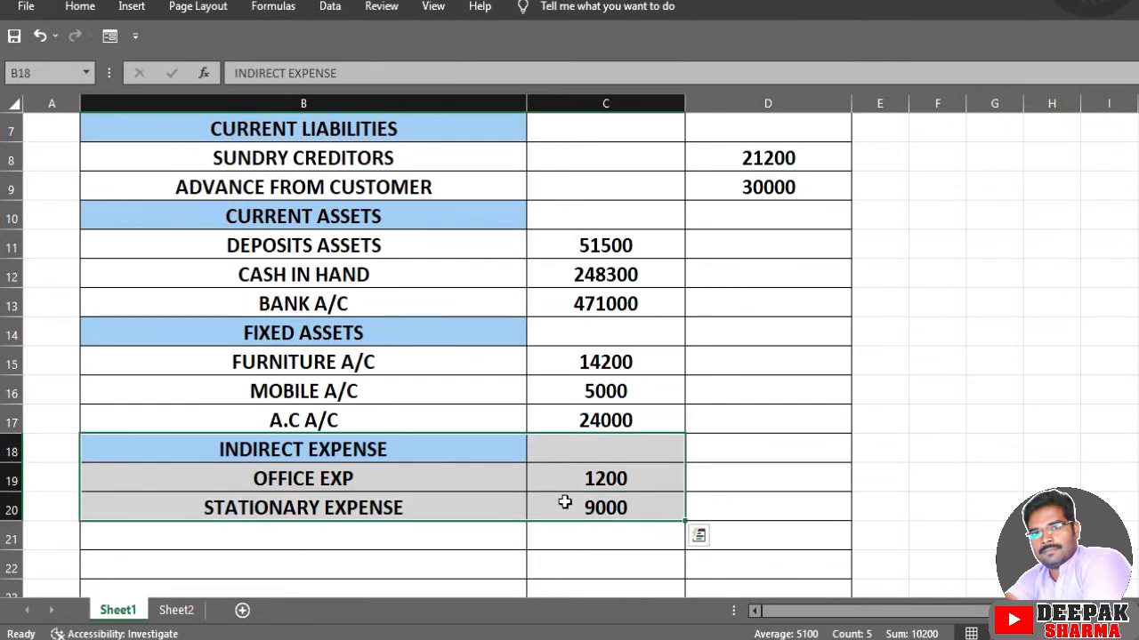
key(ctrl+c)
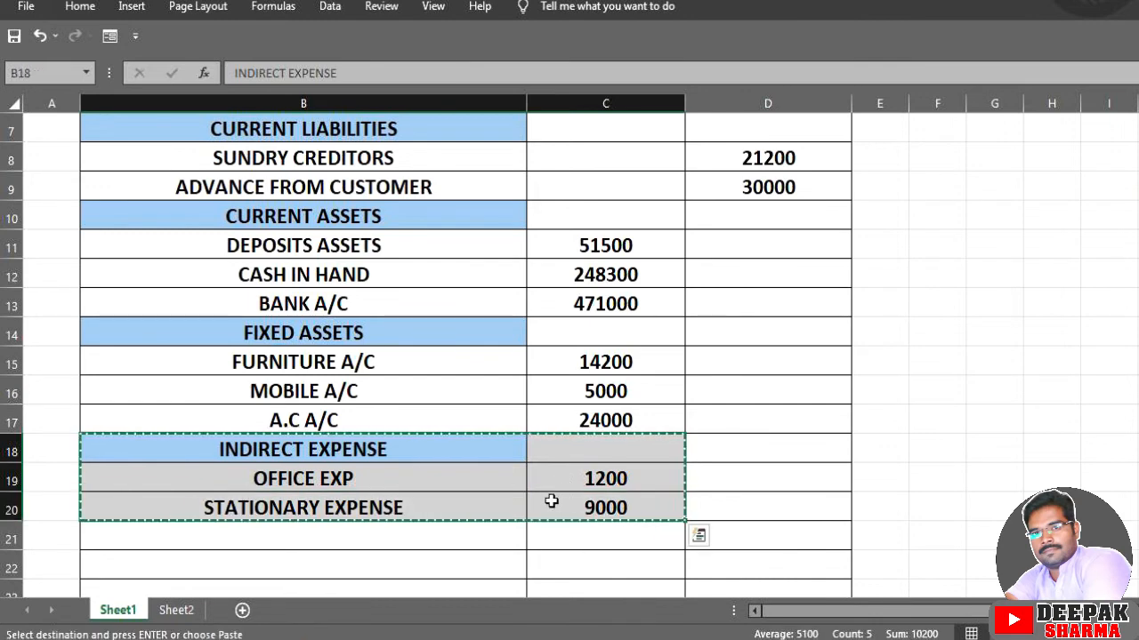
click(231, 480)
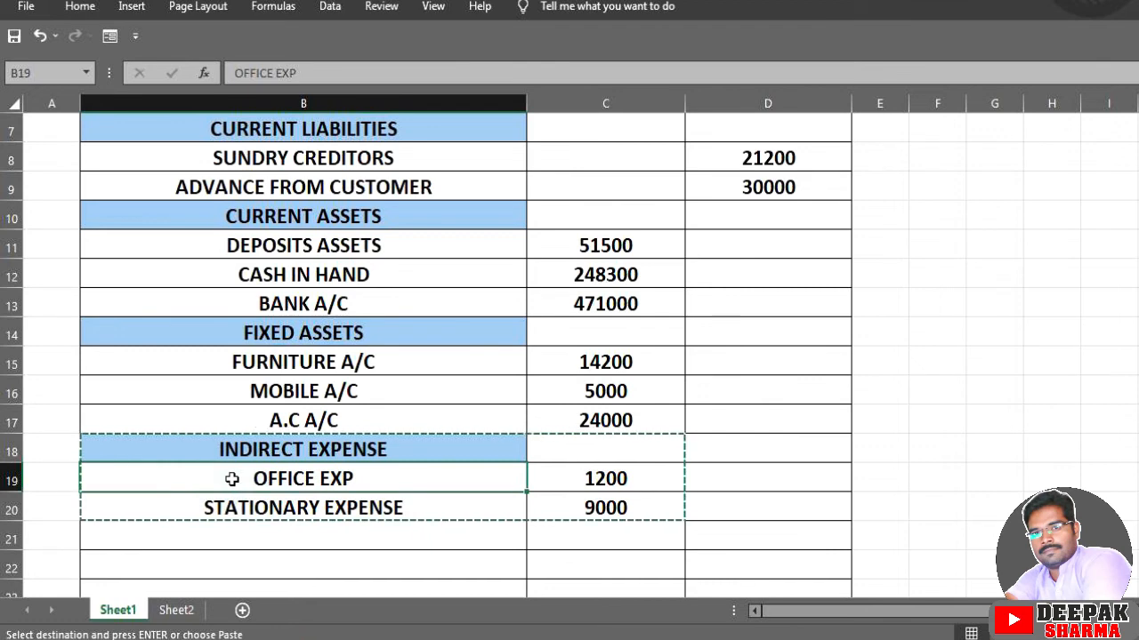
key(ctrl+v)
Step: Add COMPUTER A/C under FIXED ASSETS in B18 with a debit of 22500 in C18
drag(330, 442, 554, 450)
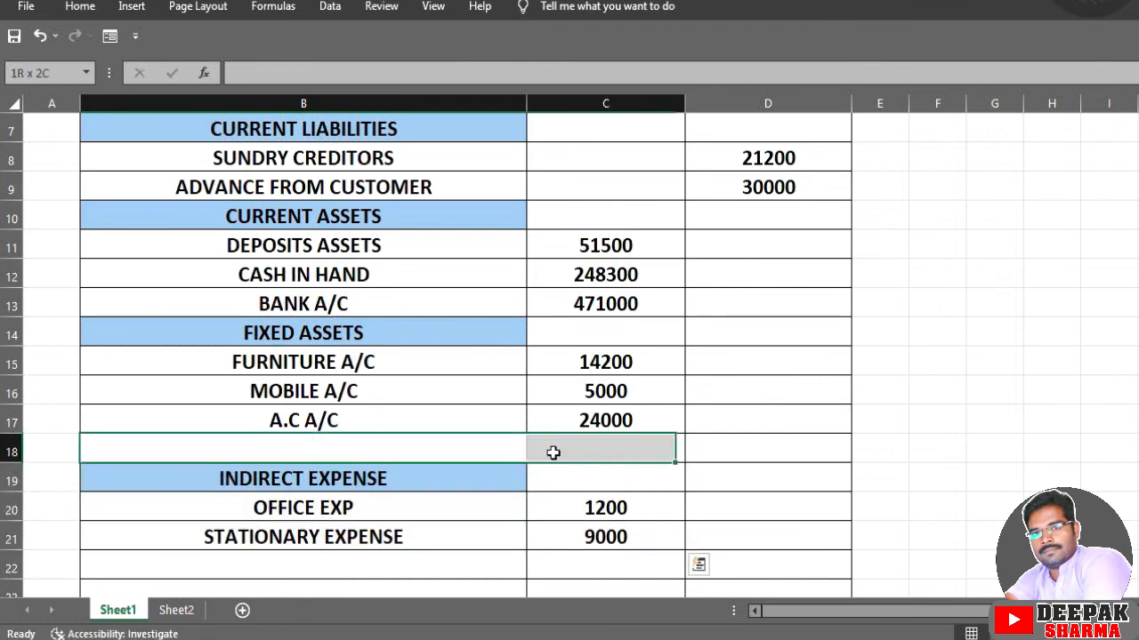
click(396, 444)
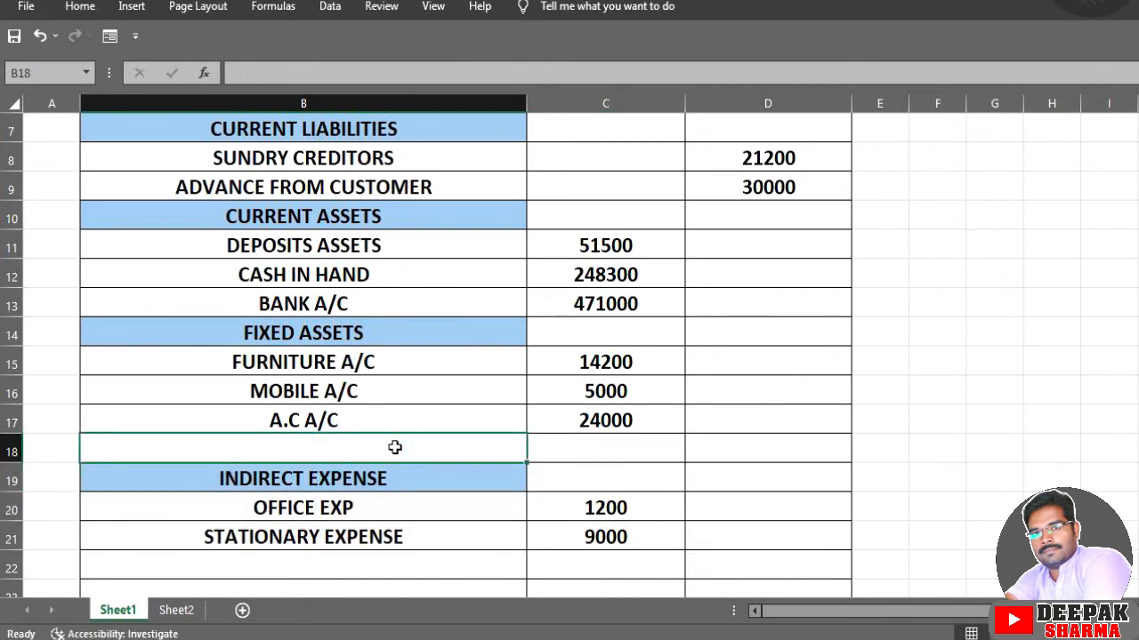
text(COMPUTER A/C)
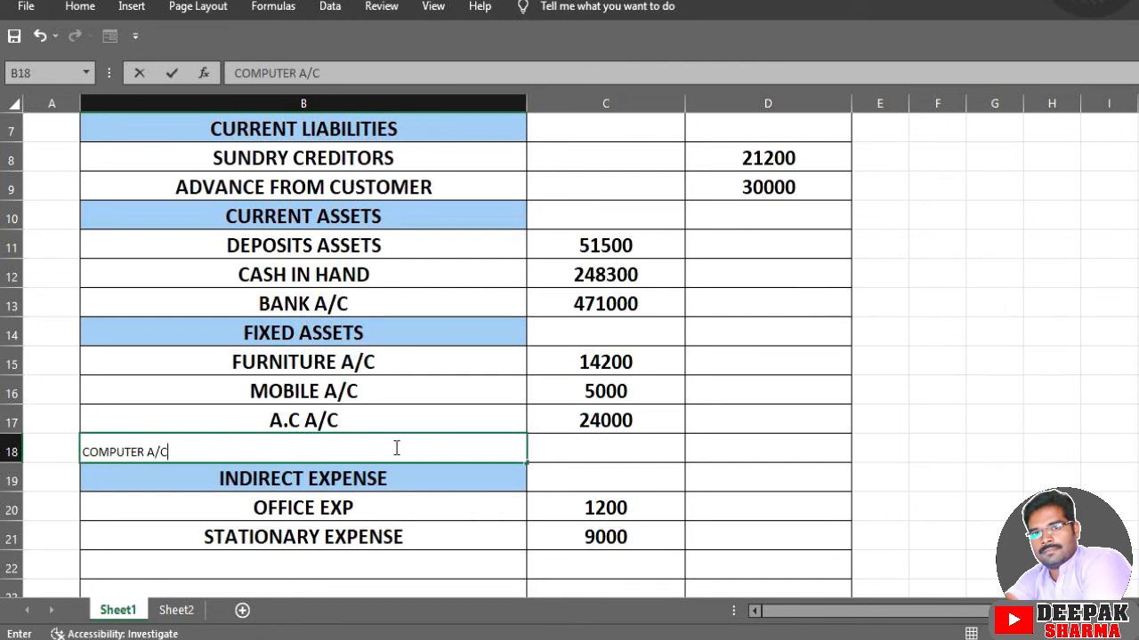
key(Tab)
text(22500)
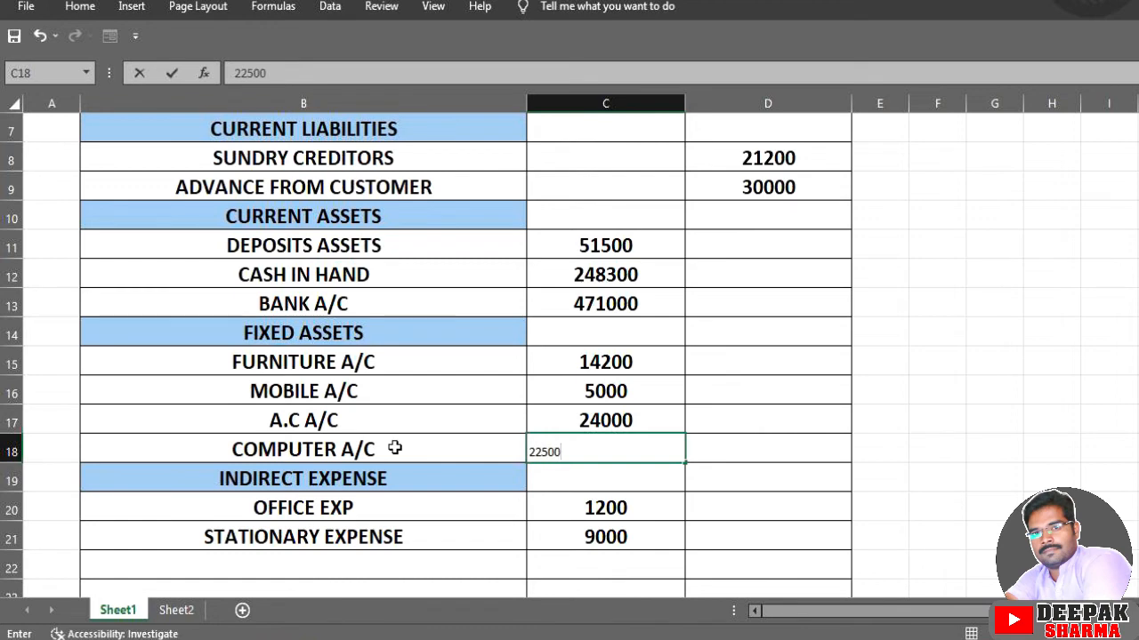
key(Return)
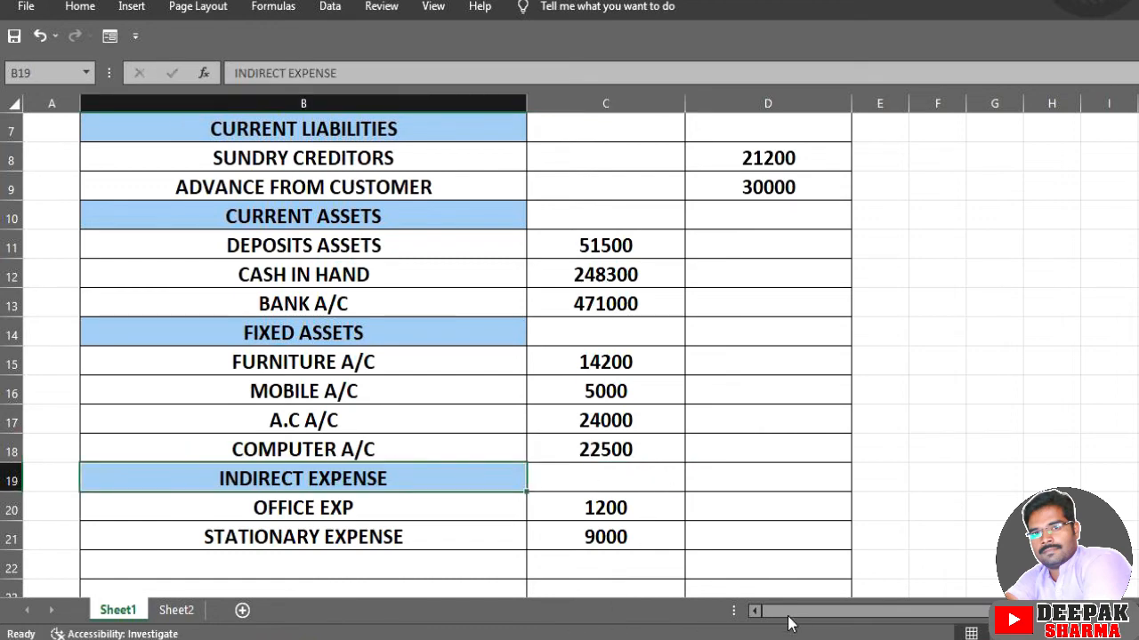
Step: Merge and center the empty debit and credit cells C4:D4 beside the CAPITAL ACCOUNT heading
drag(788, 623, 810, 614)
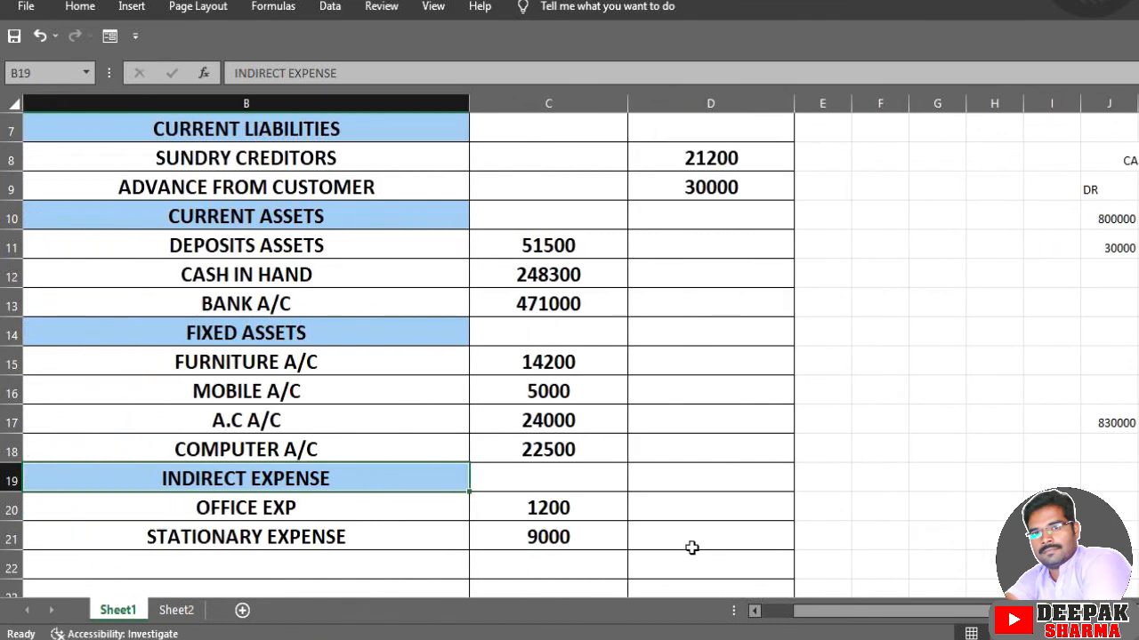
scroll(632, 503, up, 2)
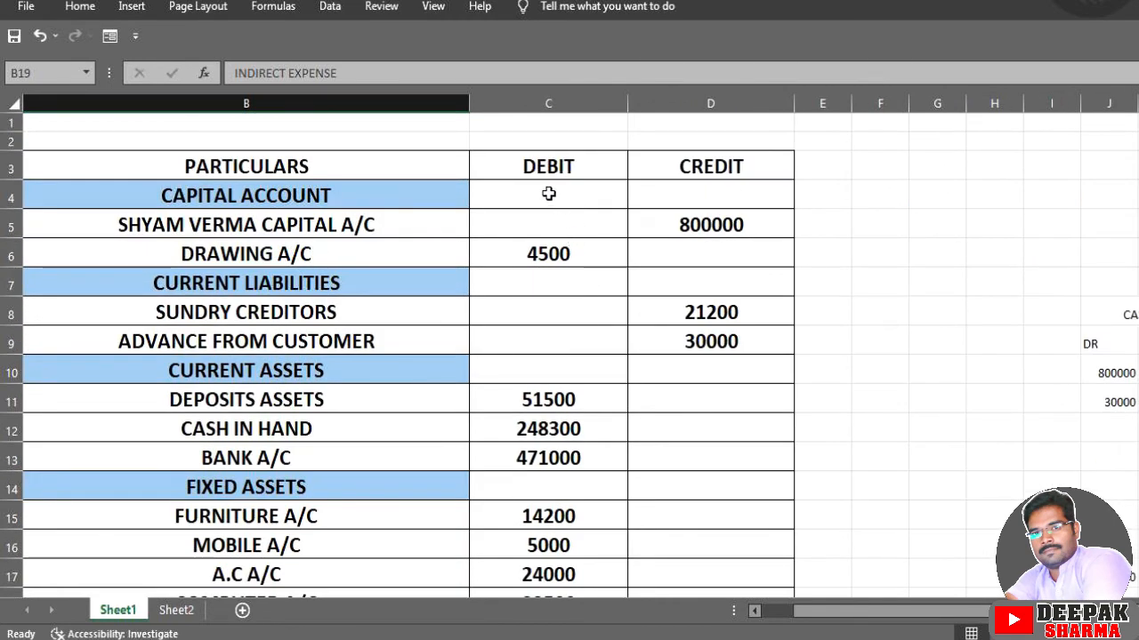
drag(549, 193, 662, 192)
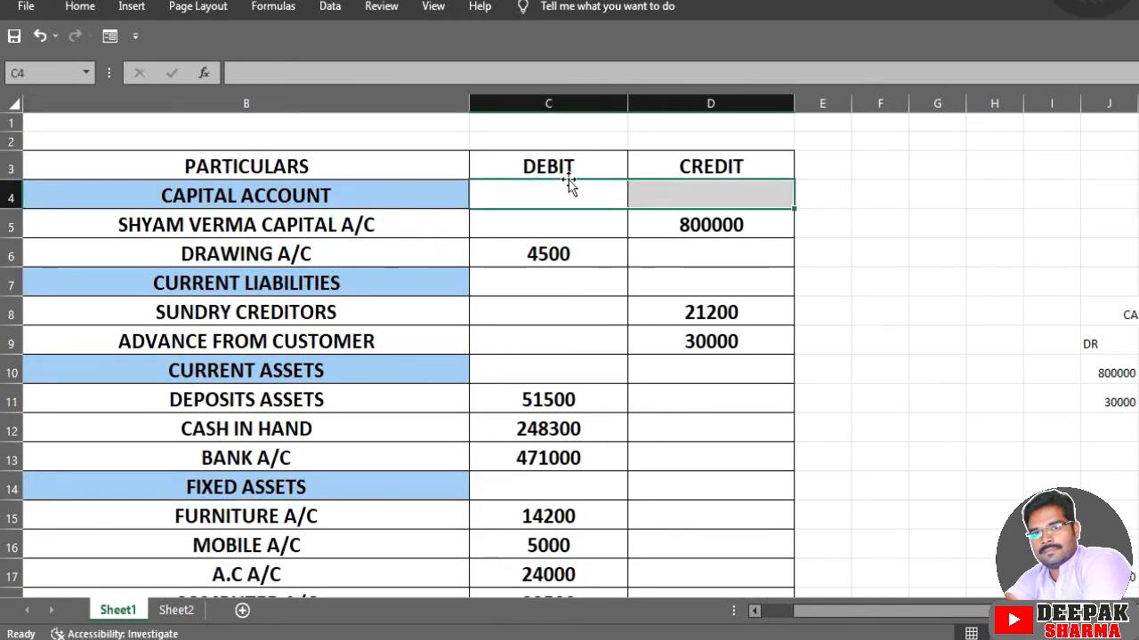
click(80, 7)
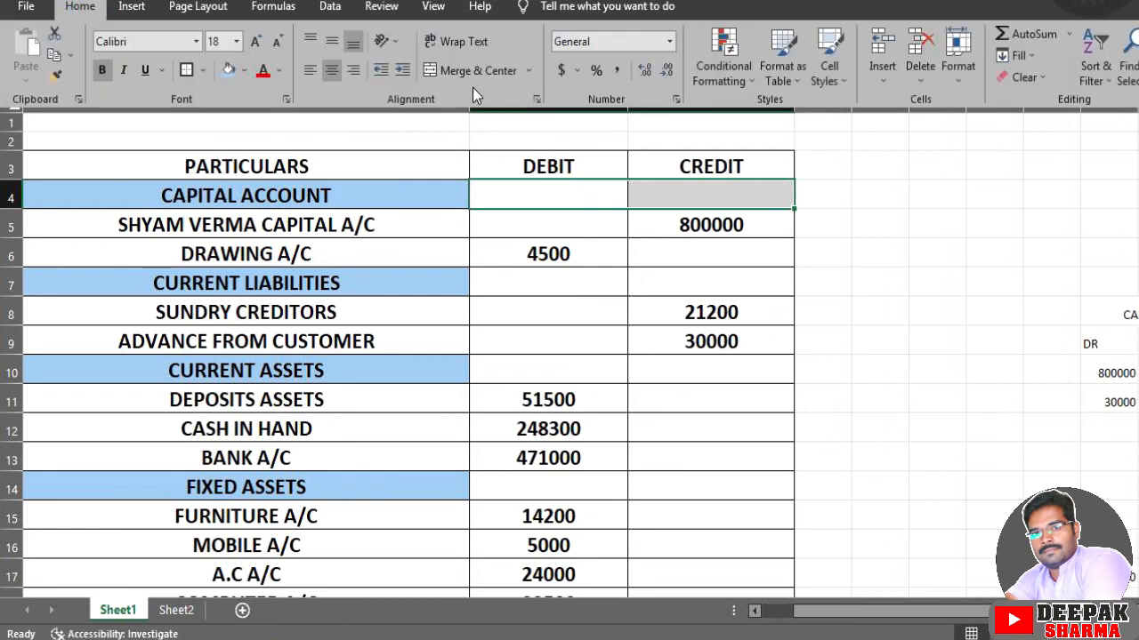
click(471, 71)
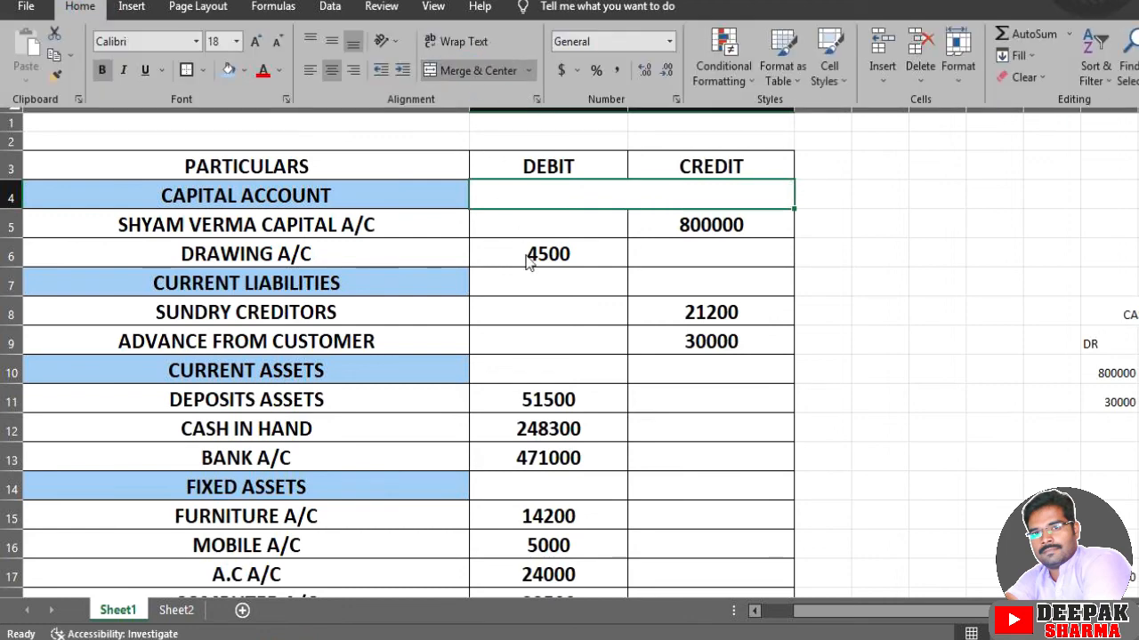
Step: Merge and center the debit and credit cells in each of the CURRENT LIABILITIES, CURRENT ASSETS and FIXED ASSETS heading rows
drag(549, 285, 637, 285)
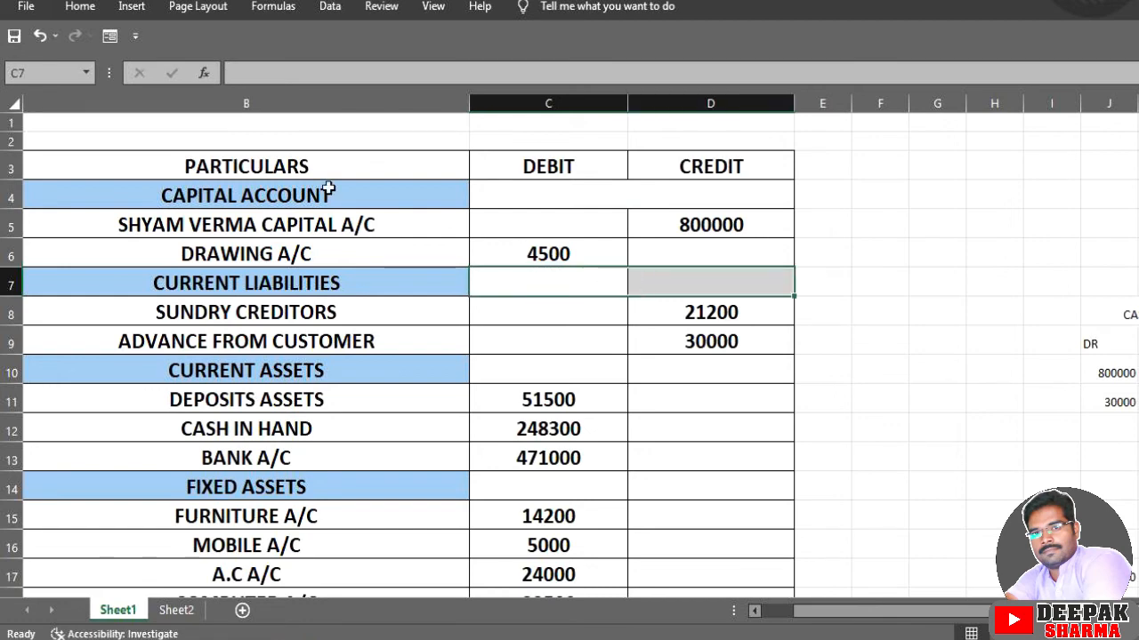
click(93, 8)
click(454, 70)
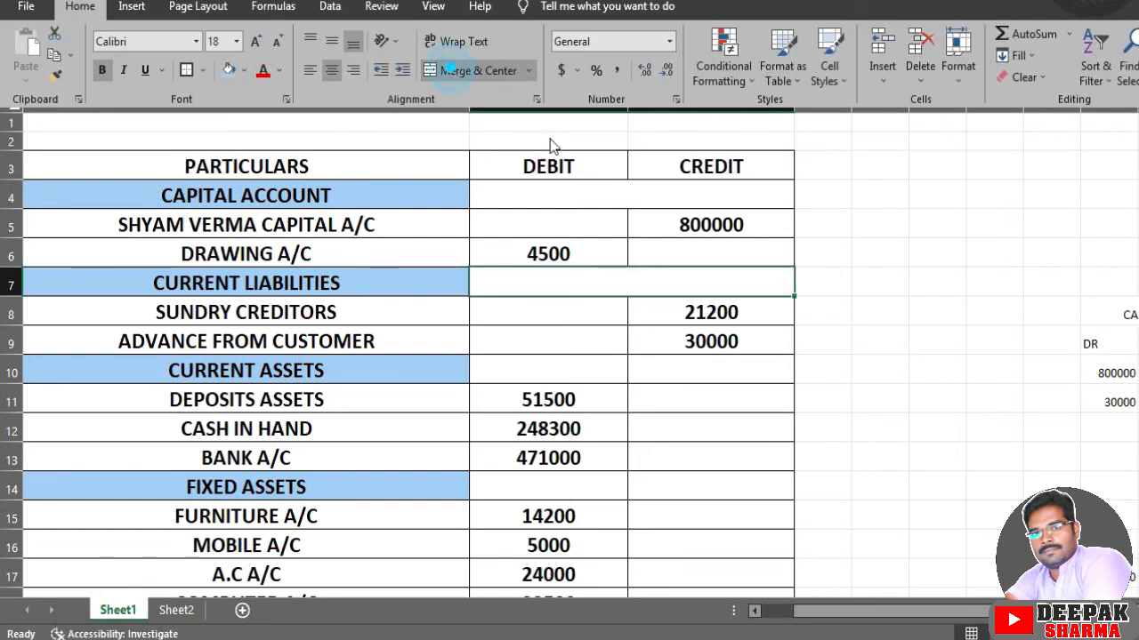
click(549, 364)
drag(548, 365, 673, 361)
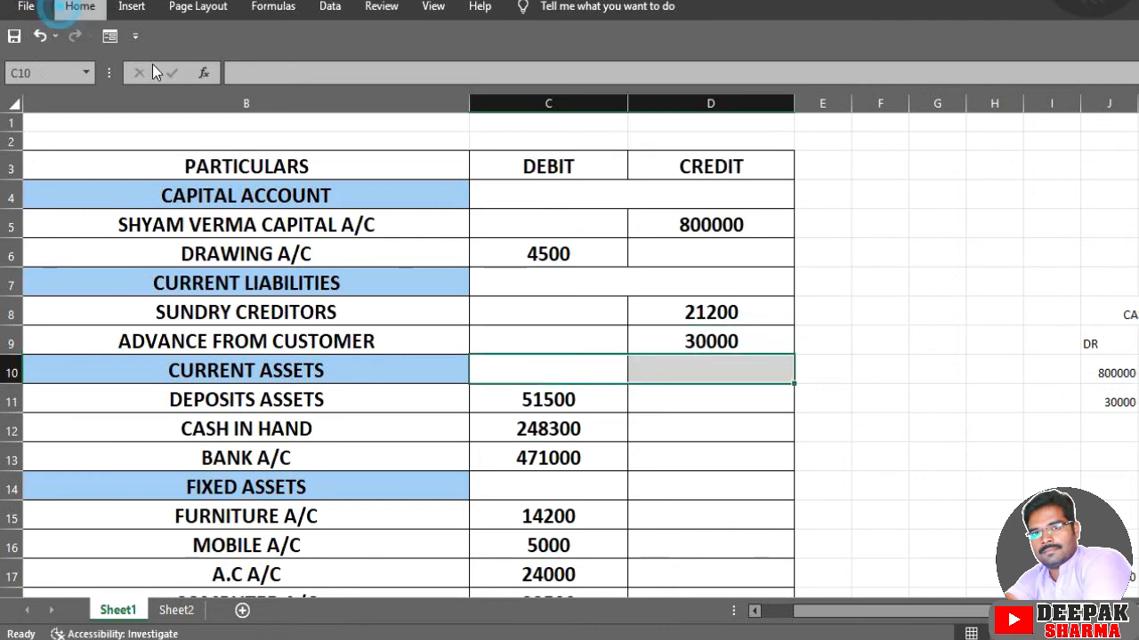
click(80, 7)
click(438, 70)
scroll(675, 441, down, 1)
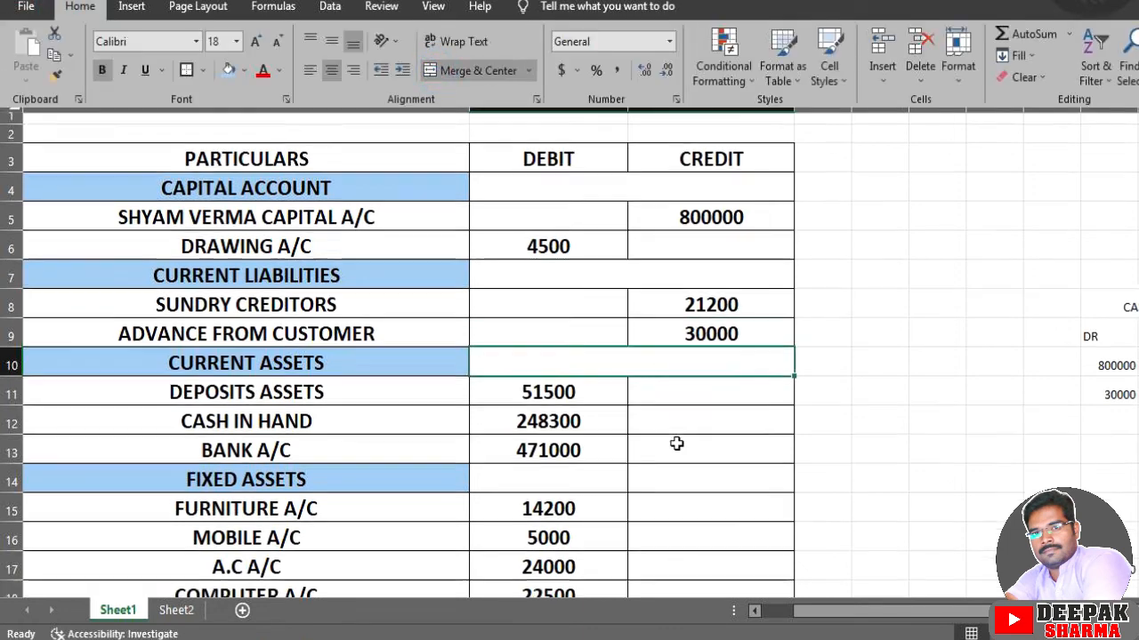
drag(562, 408, 635, 414)
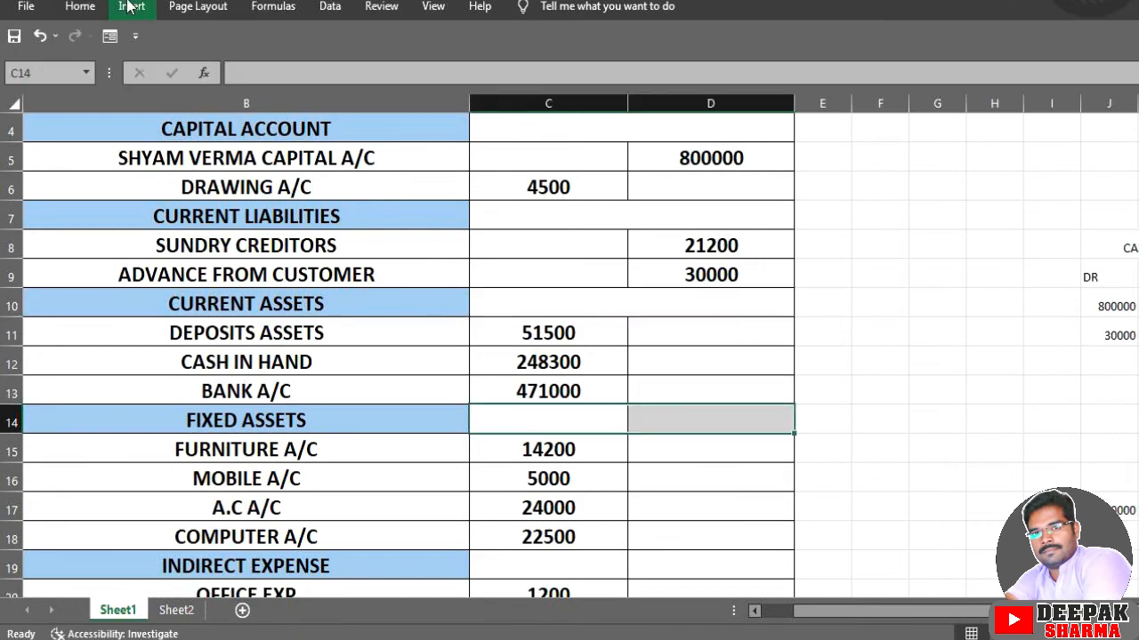
click(80, 8)
click(485, 70)
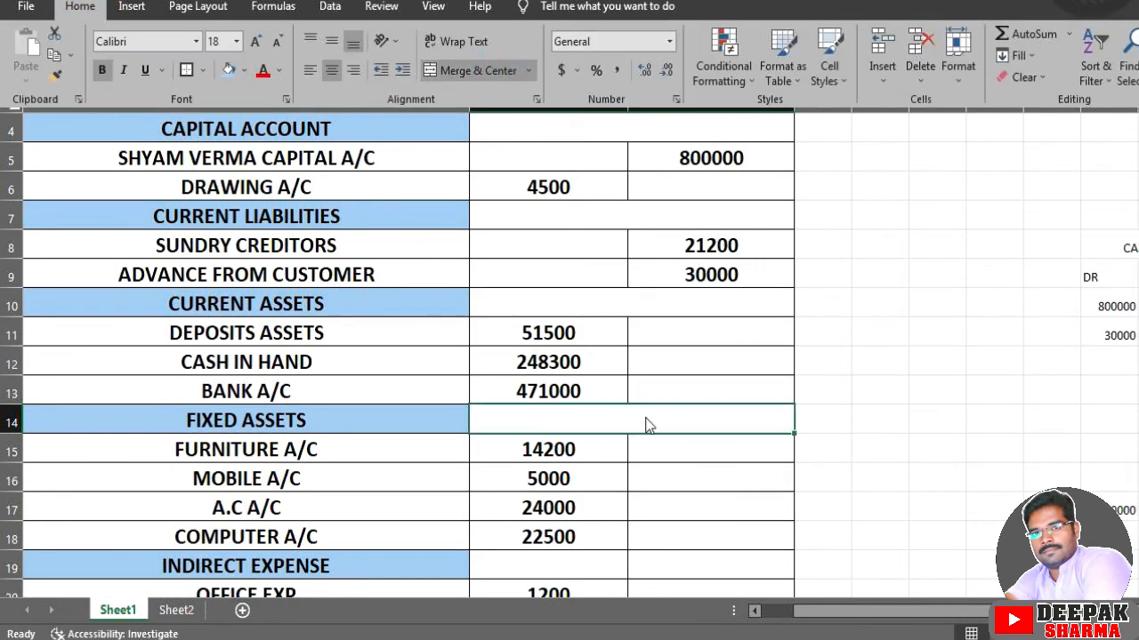
Step: Fill cells C19:D19 beside the INDIRECT EXPENSE heading with yellow and apply All Borders to them
scroll(643, 414, down, 1)
drag(599, 471, 693, 472)
click(80, 9)
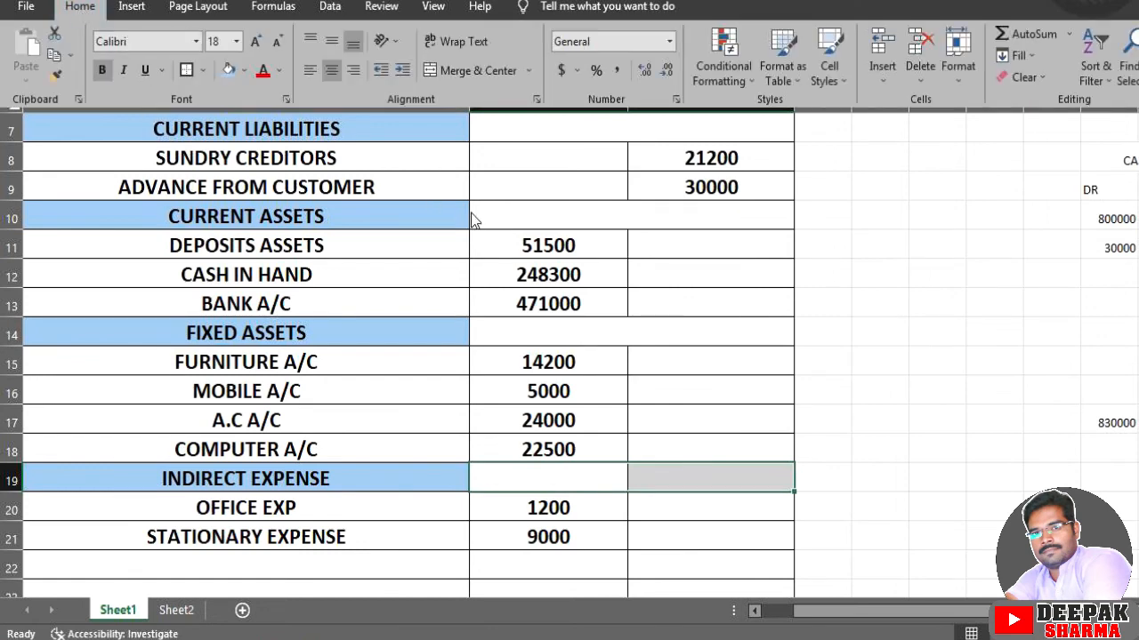
click(673, 429)
click(612, 472)
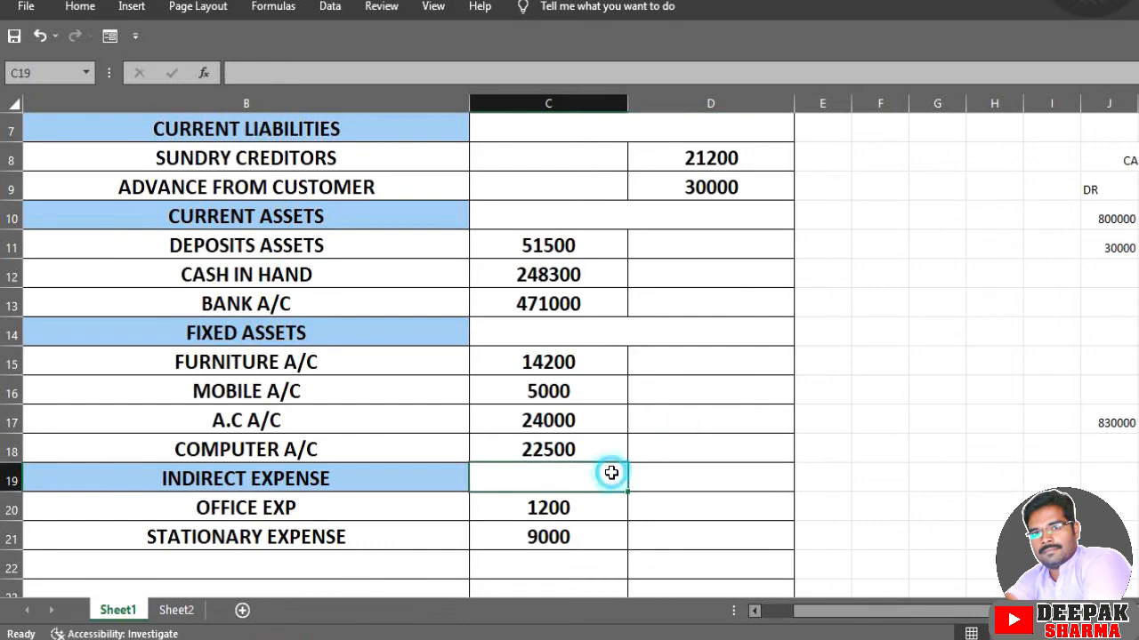
drag(612, 472, 648, 472)
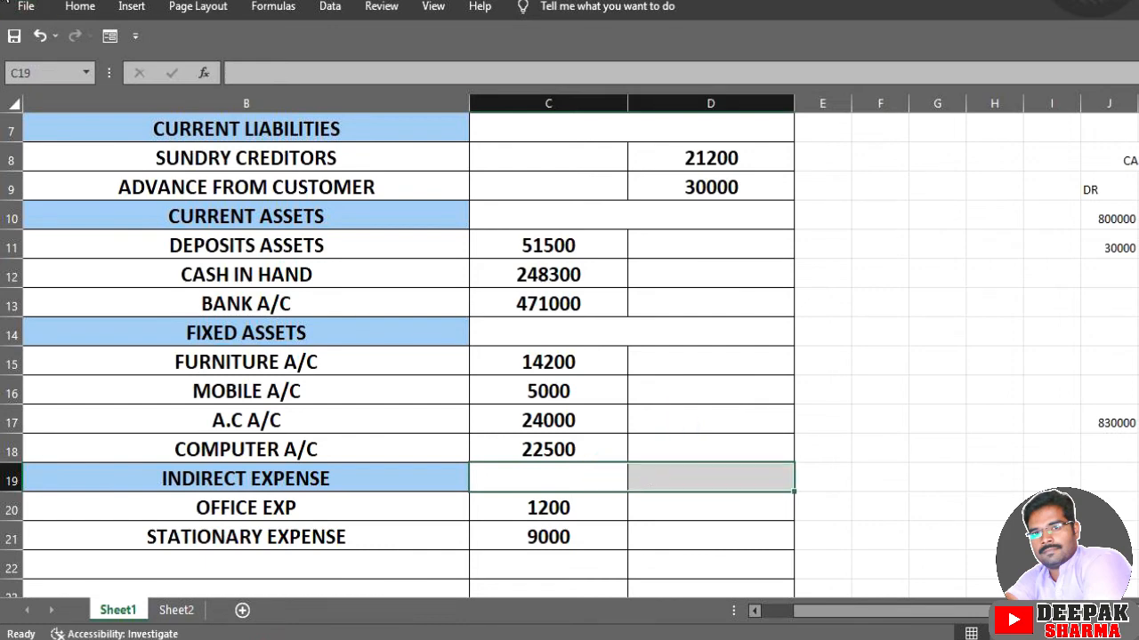
click(80, 8)
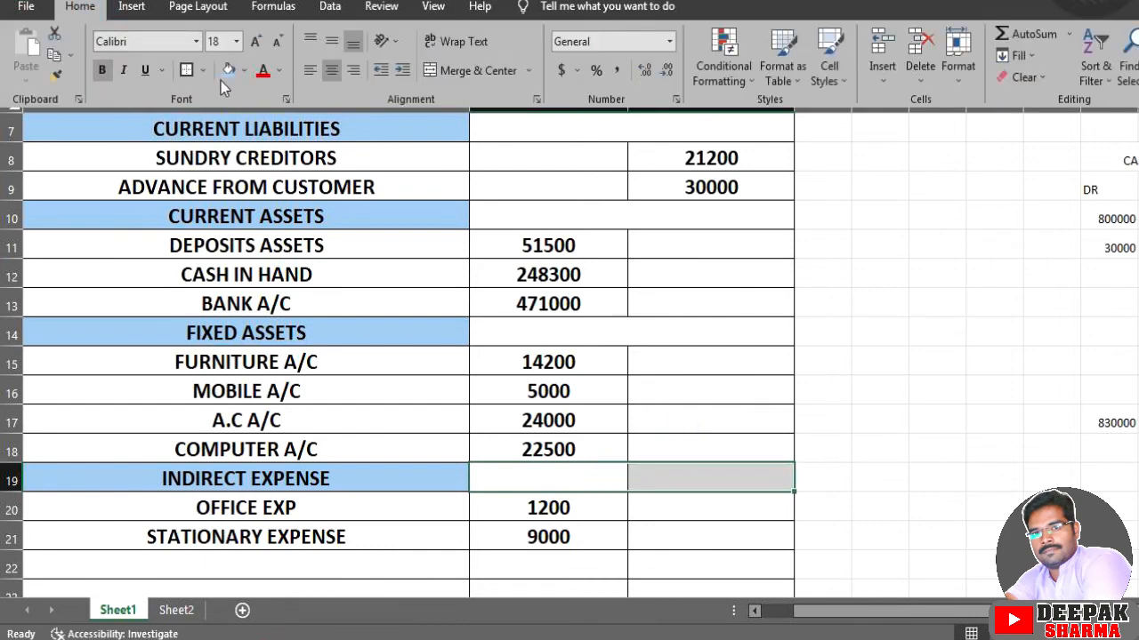
click(241, 73)
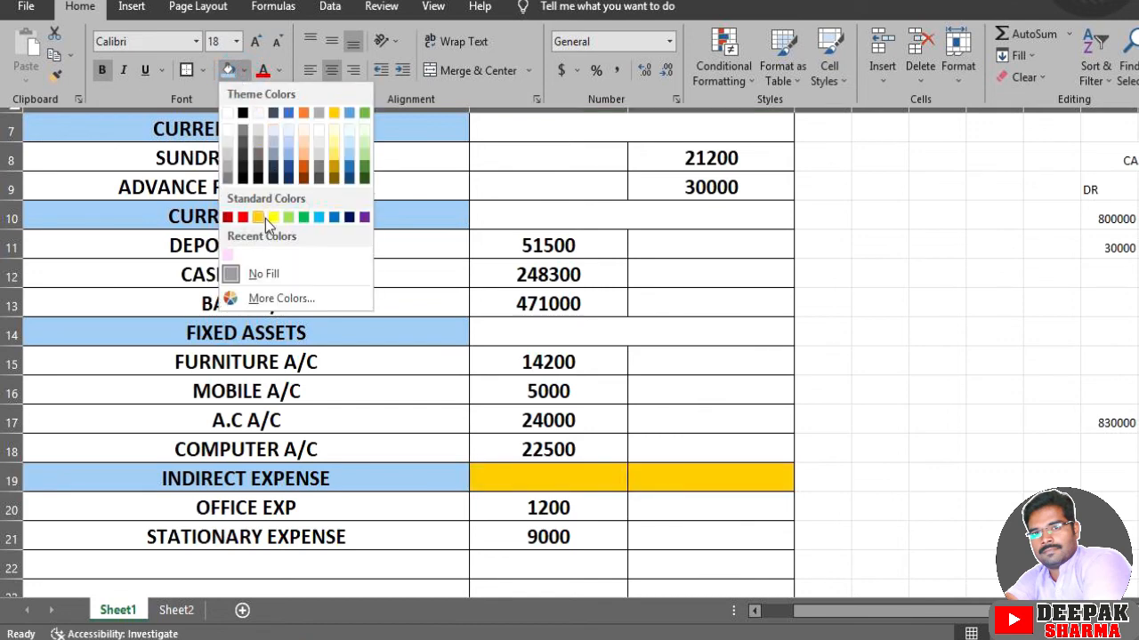
click(272, 218)
click(203, 71)
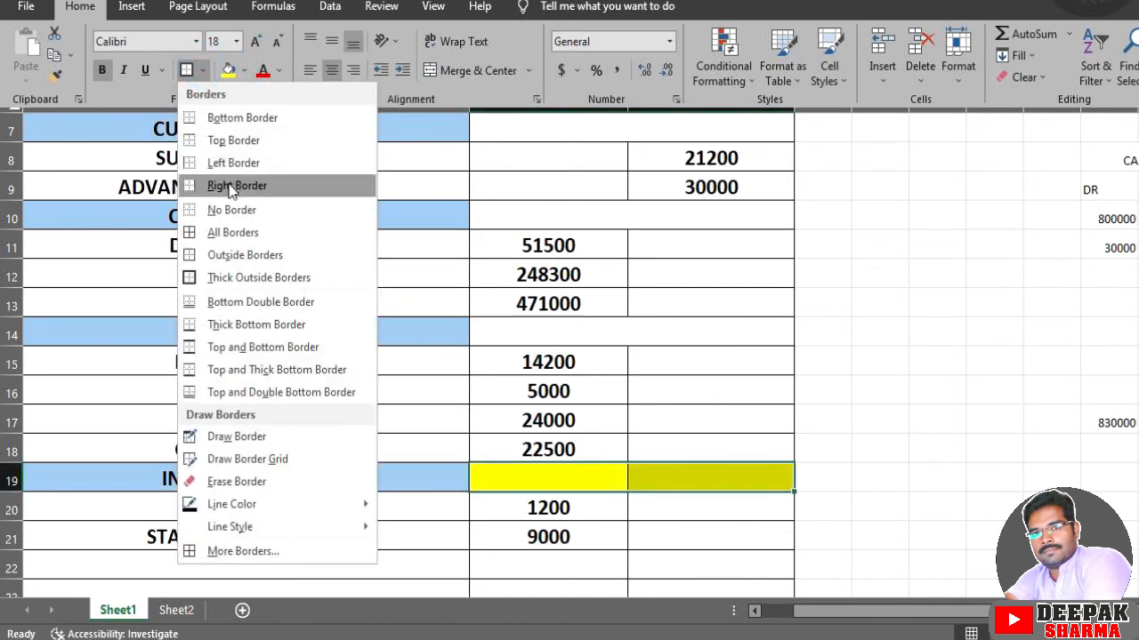
click(218, 229)
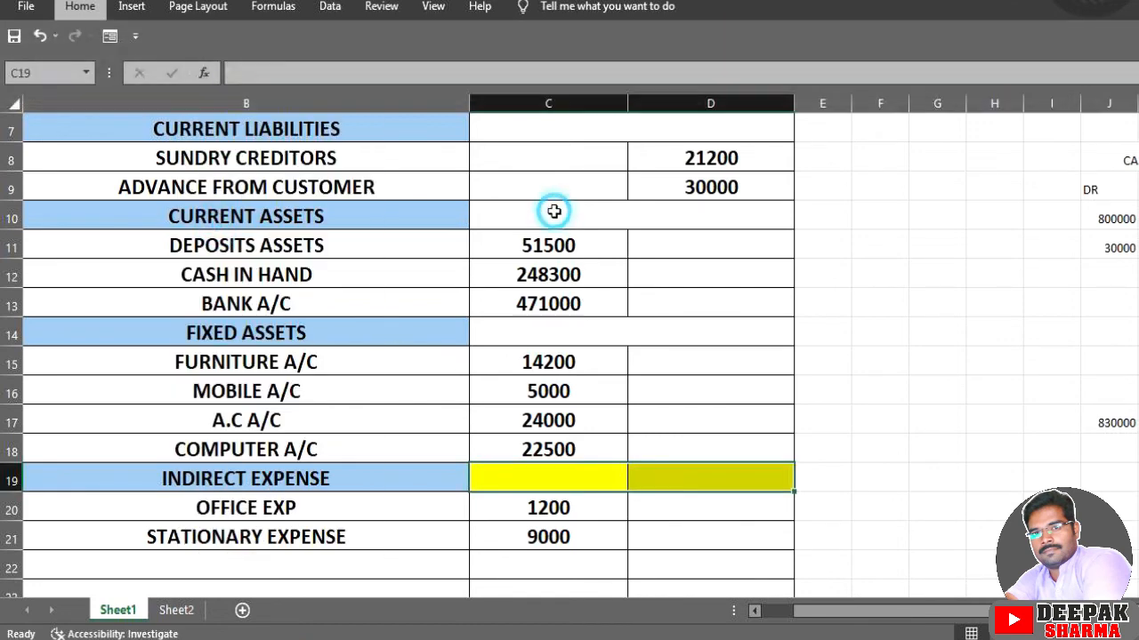
Step: Unmerge C14:D14 beside the FIXED ASSETS heading and give the cells a bordered yellow fill
click(586, 340)
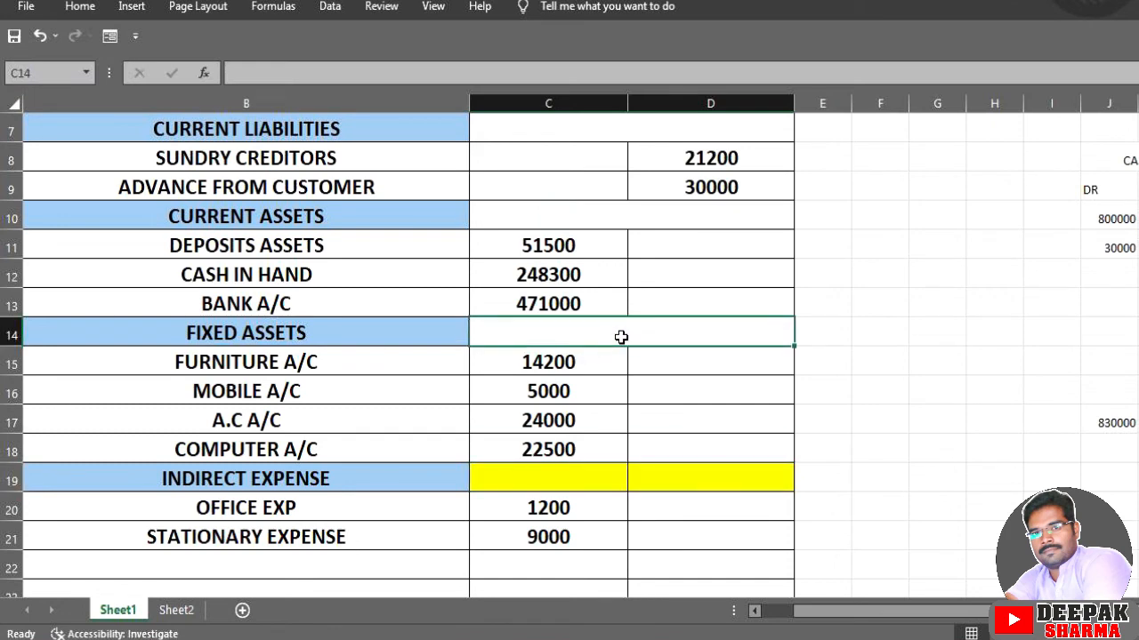
click(85, 7)
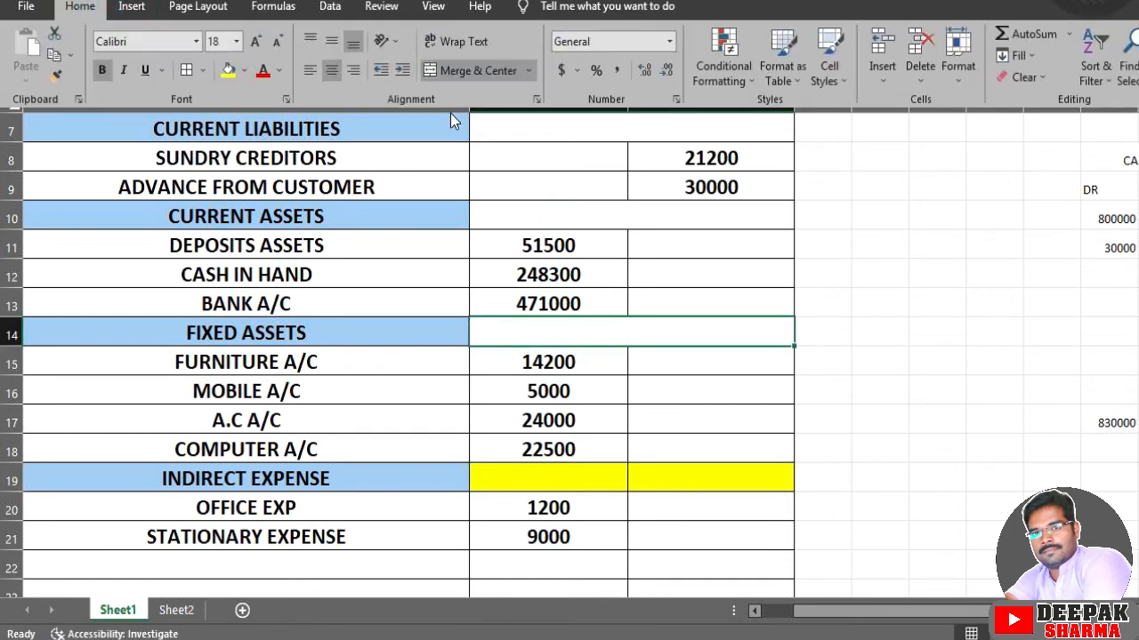
click(432, 71)
click(227, 70)
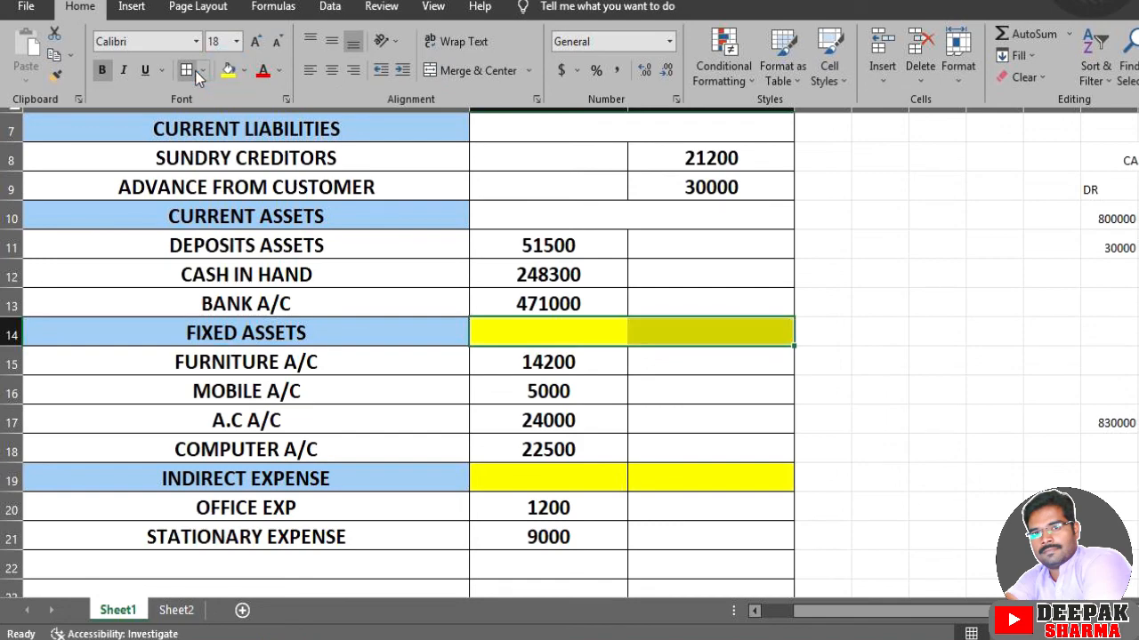
Step: Fill C10:D10 beside the CURRENT ASSETS heading with yellow, including borders, and unmerge the two cells
scroll(569, 369, up, 1)
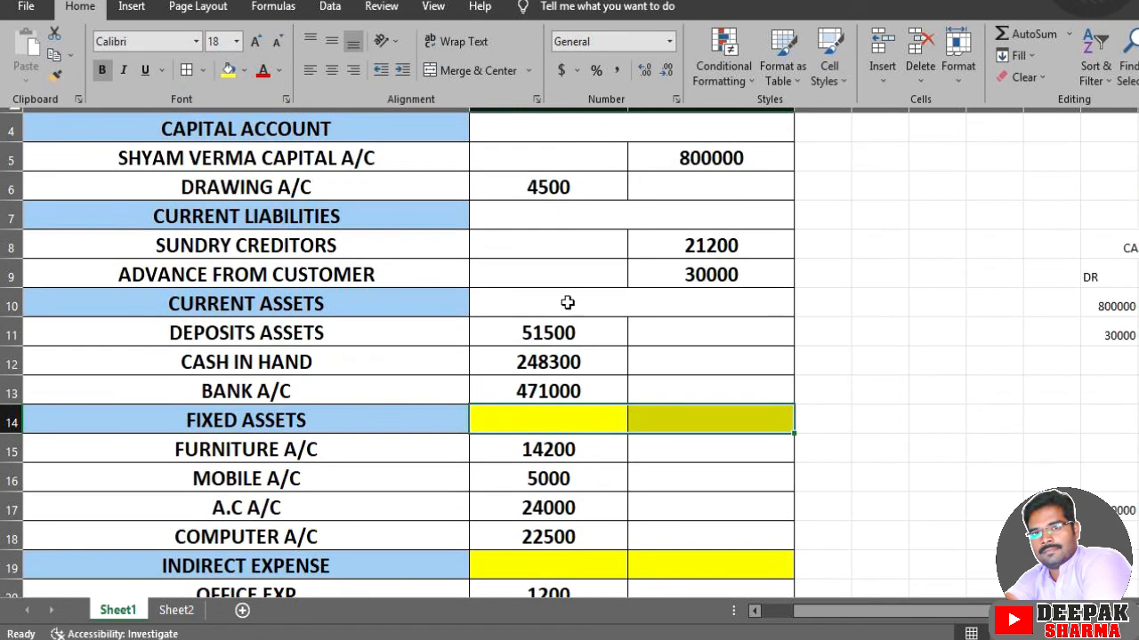
click(566, 303)
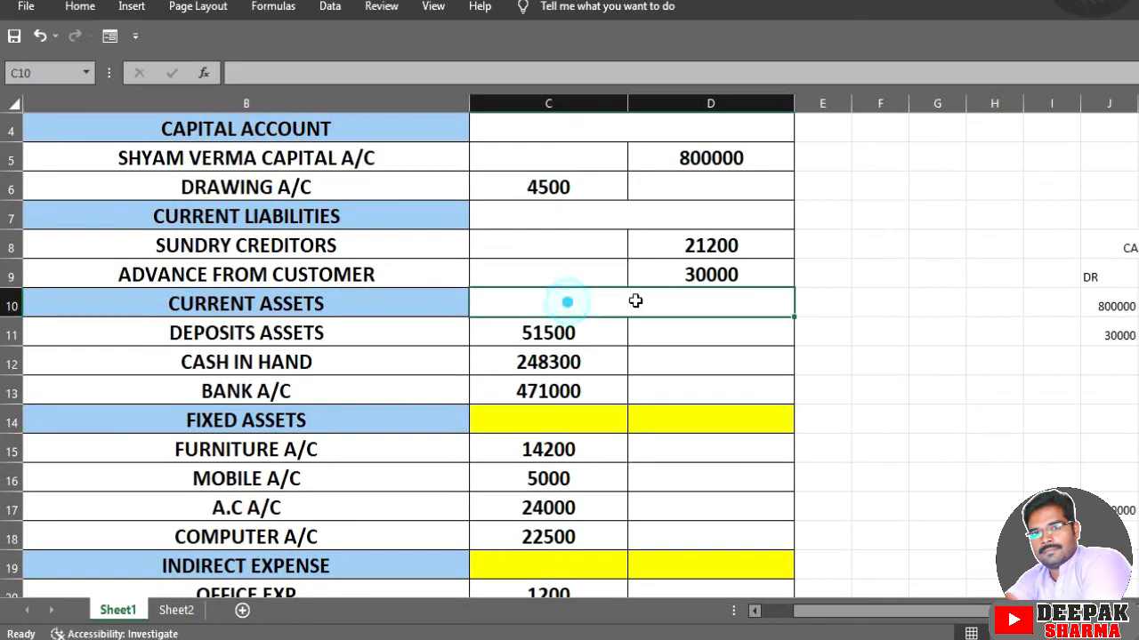
click(80, 6)
click(229, 75)
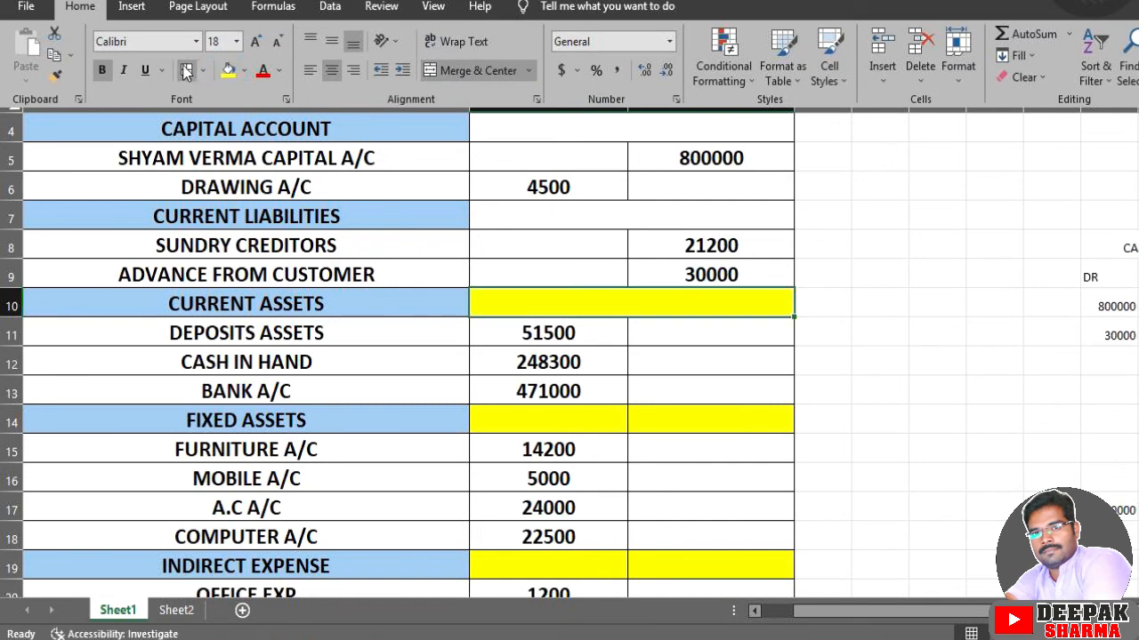
click(459, 70)
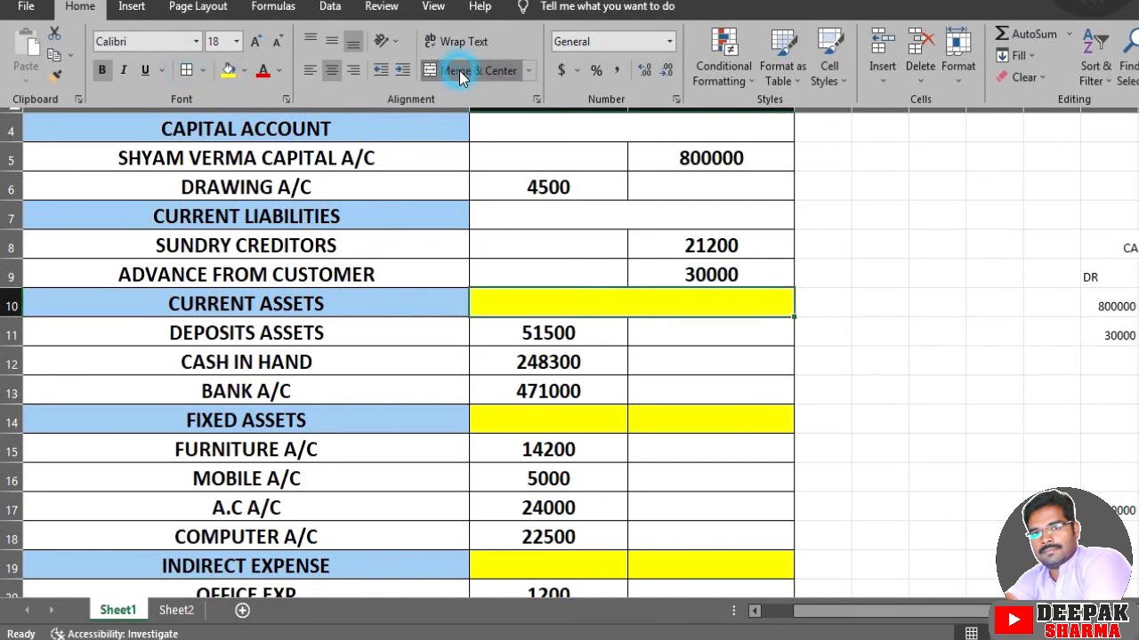
Step: Fill C7:D7 beside the CURRENT LIABILITIES heading with yellow, including borders, and unmerge the two cells
scroll(560, 356, up, 1)
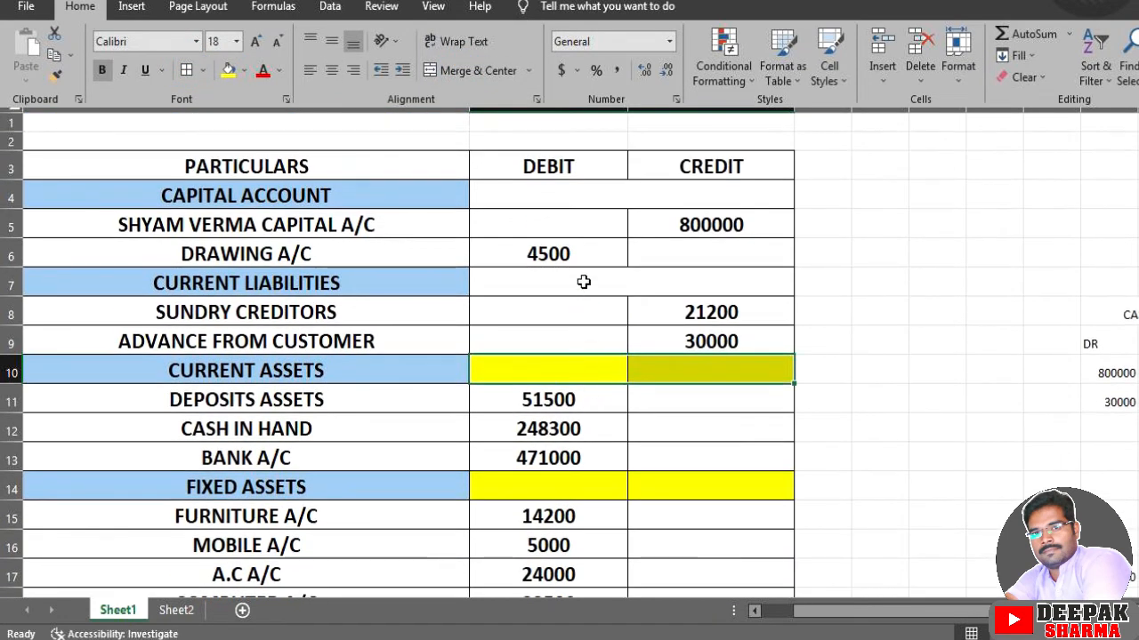
click(582, 282)
click(80, 6)
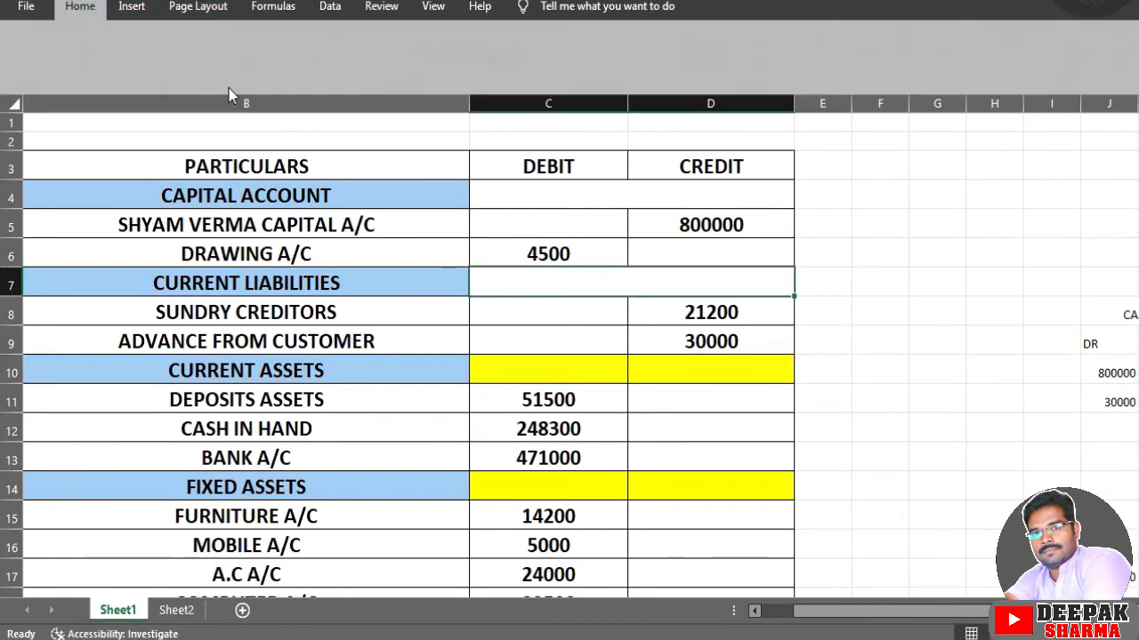
click(228, 71)
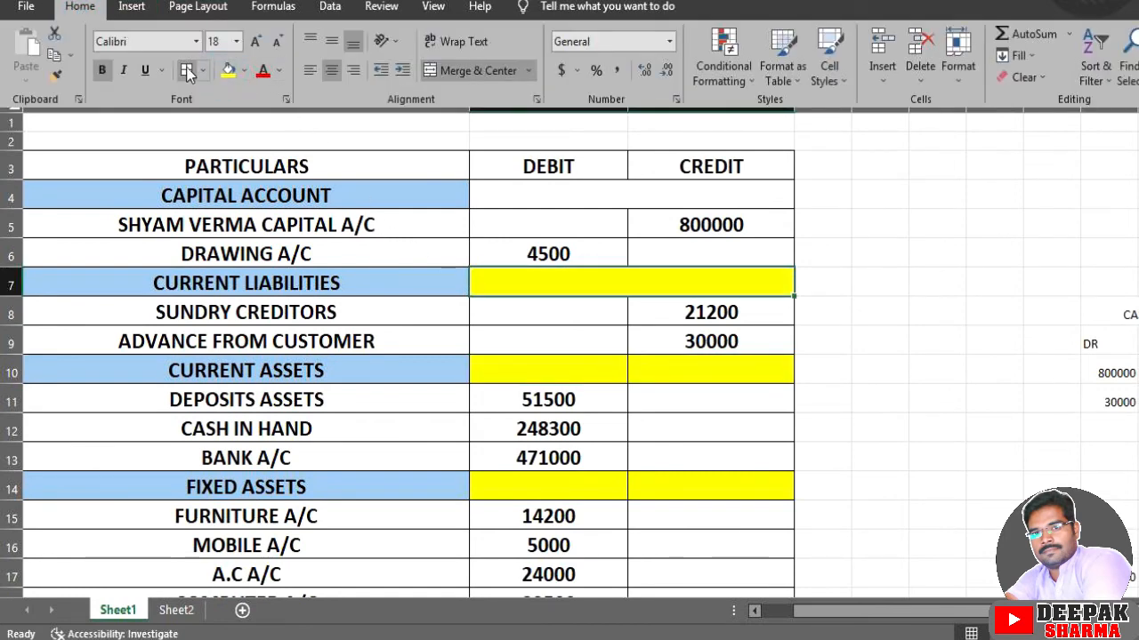
click(472, 71)
Step: Unmerge C4:D4 beside the CAPITAL ACCOUNT heading and give the cells a bordered yellow fill
click(557, 194)
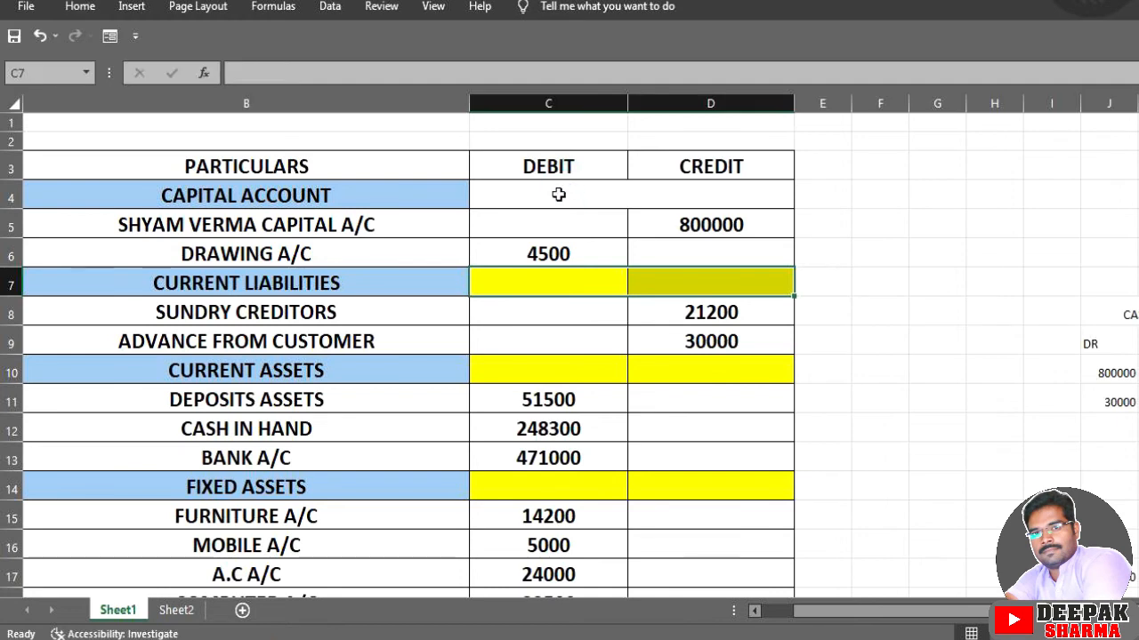
click(81, 7)
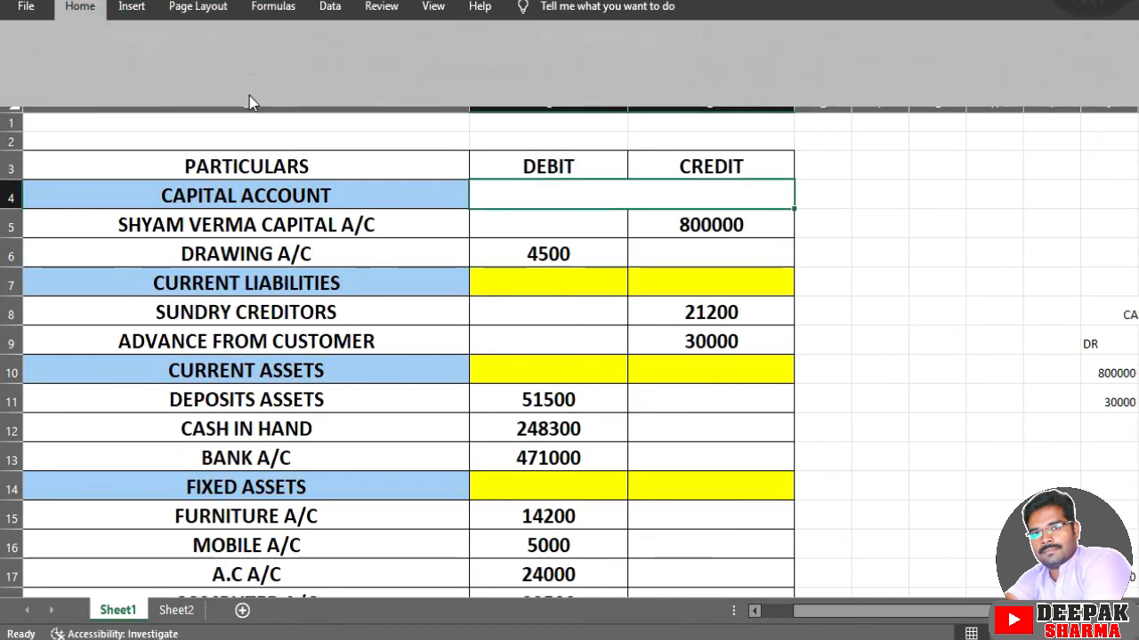
click(464, 69)
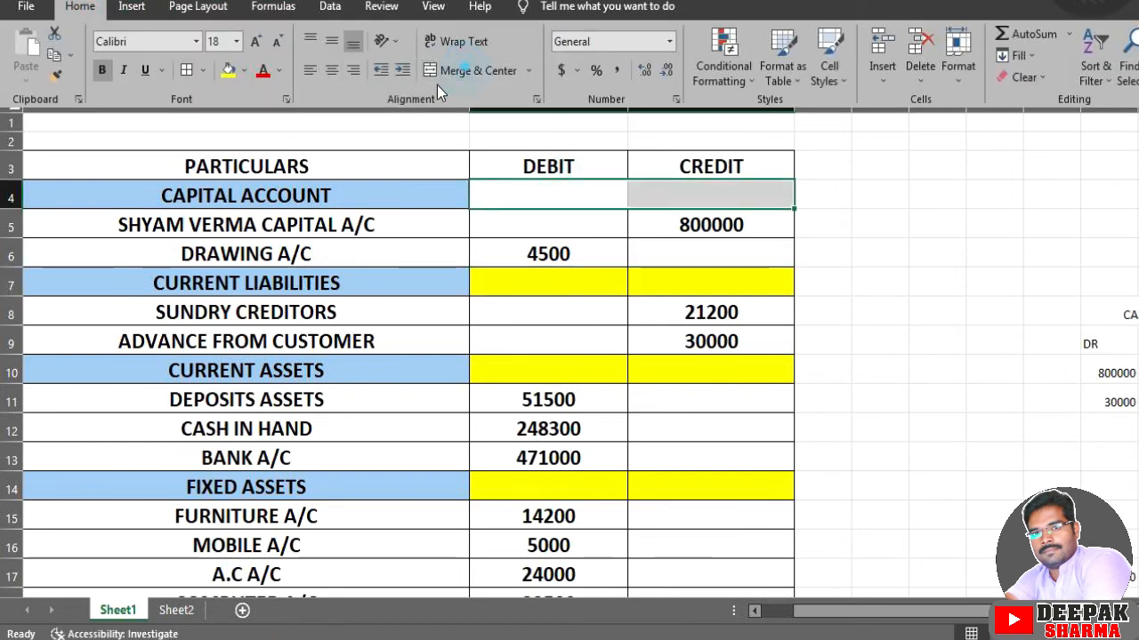
click(228, 71)
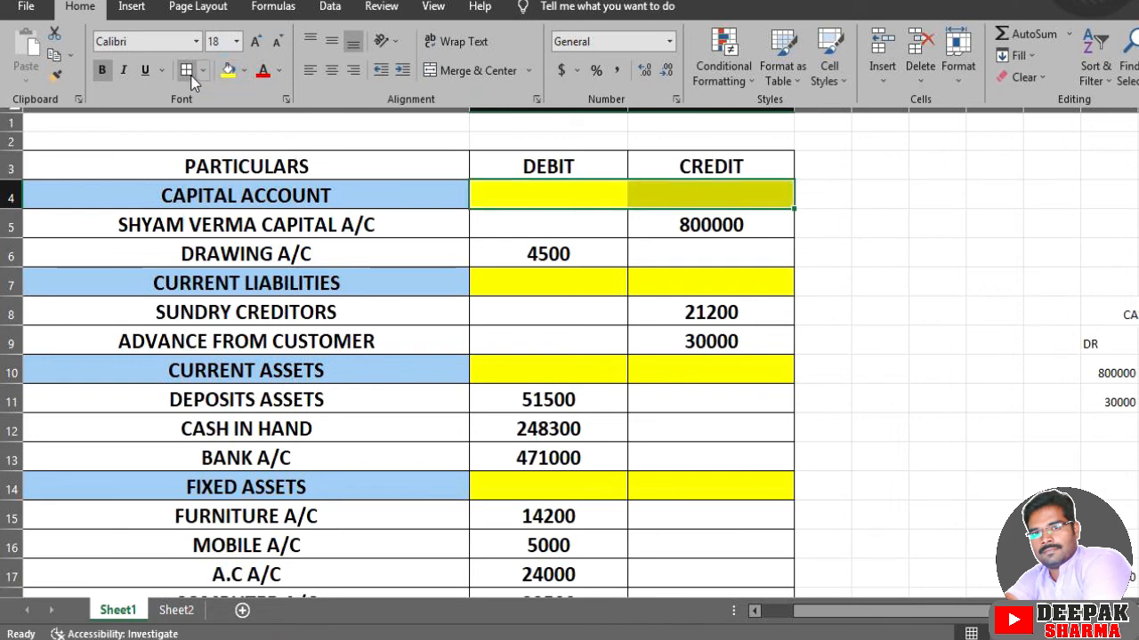
click(821, 255)
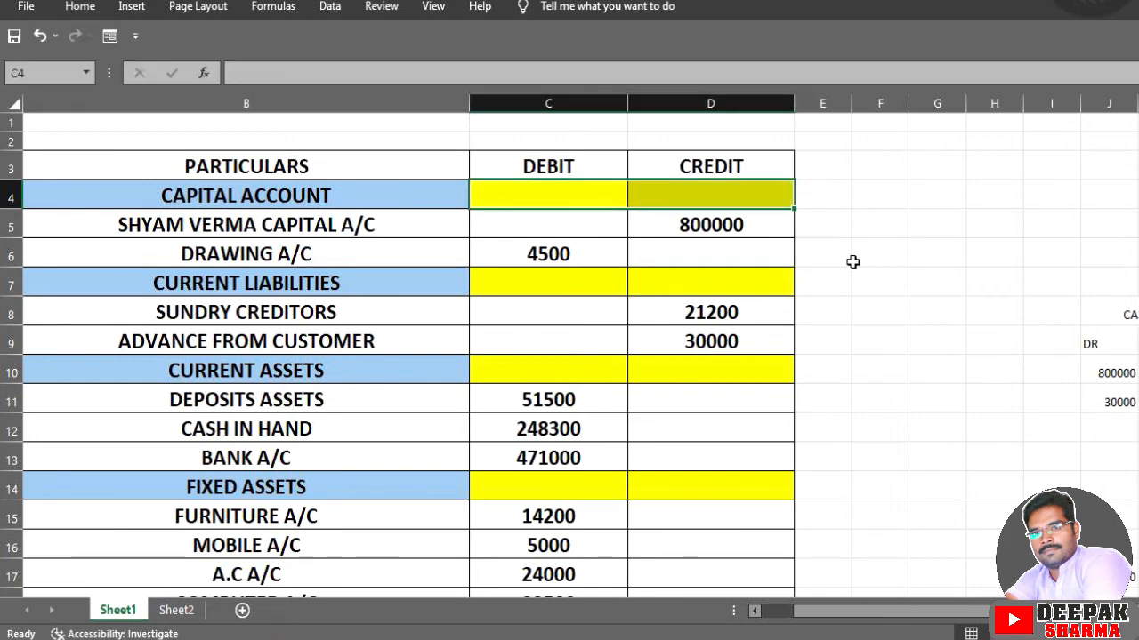
click(852, 261)
Step: Enter the CAPITAL ACCOUNT group totals: 800000 as the credit in D4 and 4500 as the debit in C4
click(742, 194)
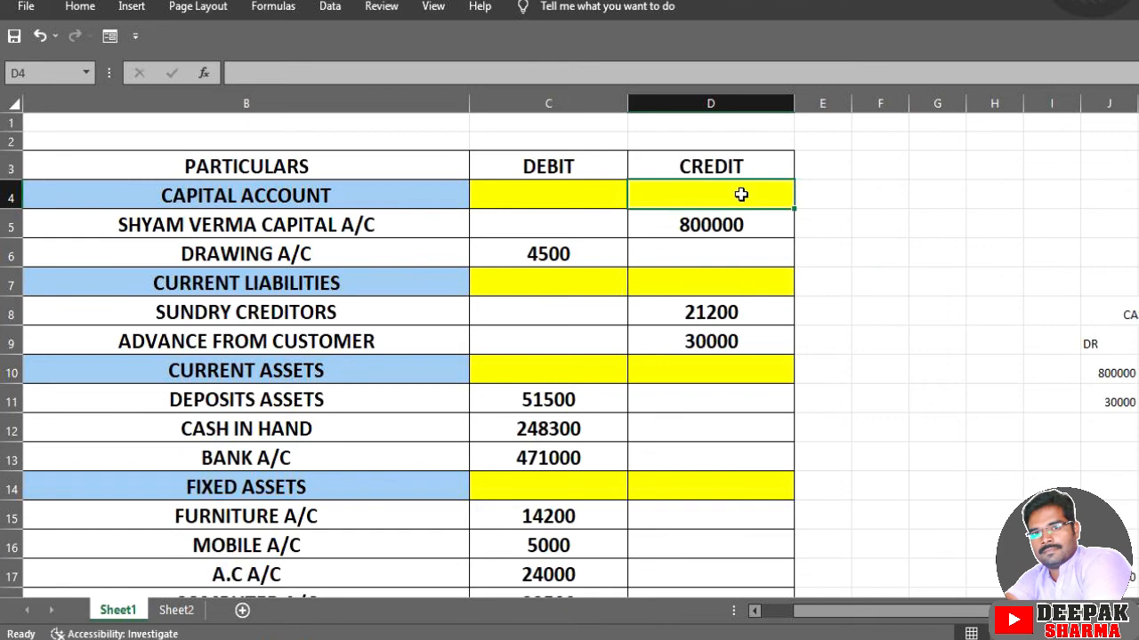
text(800)
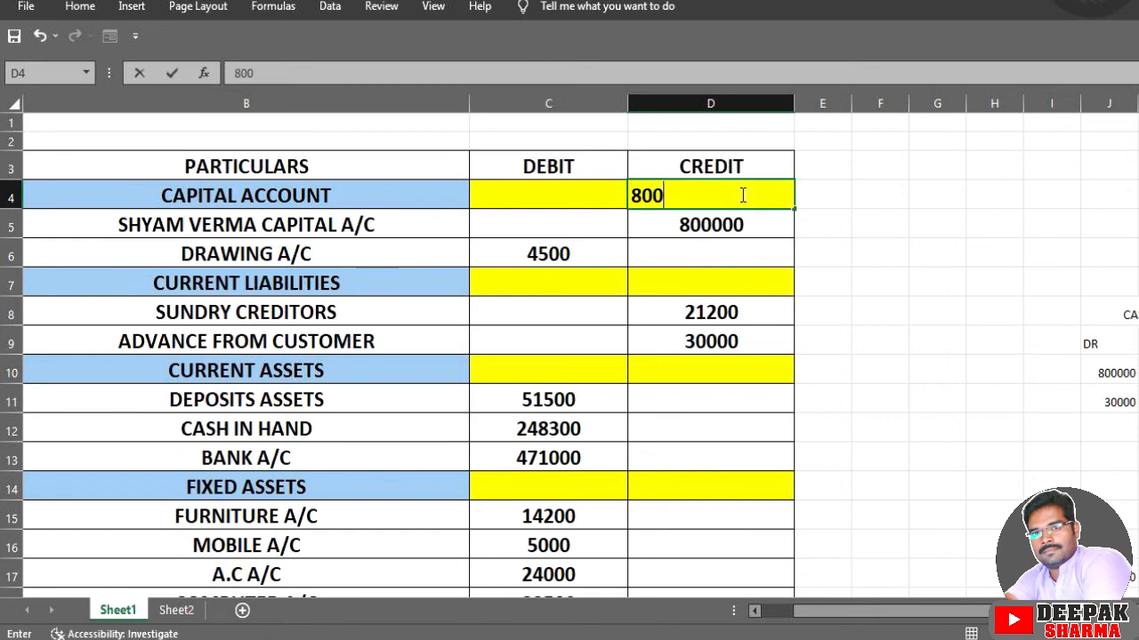
text(000)
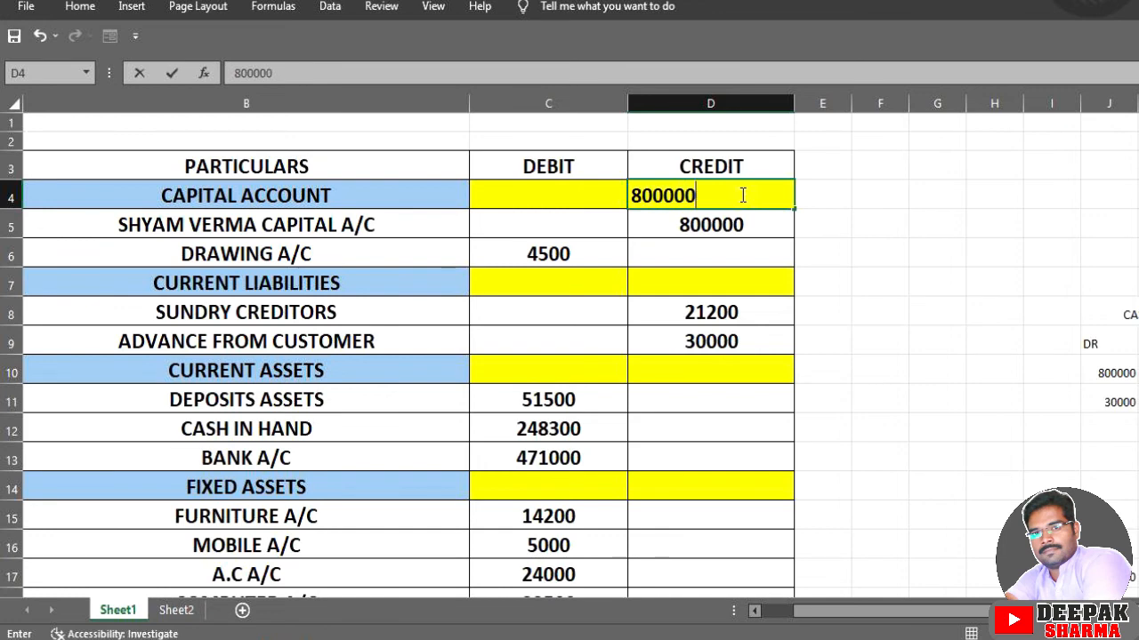
key(Return)
click(600, 199)
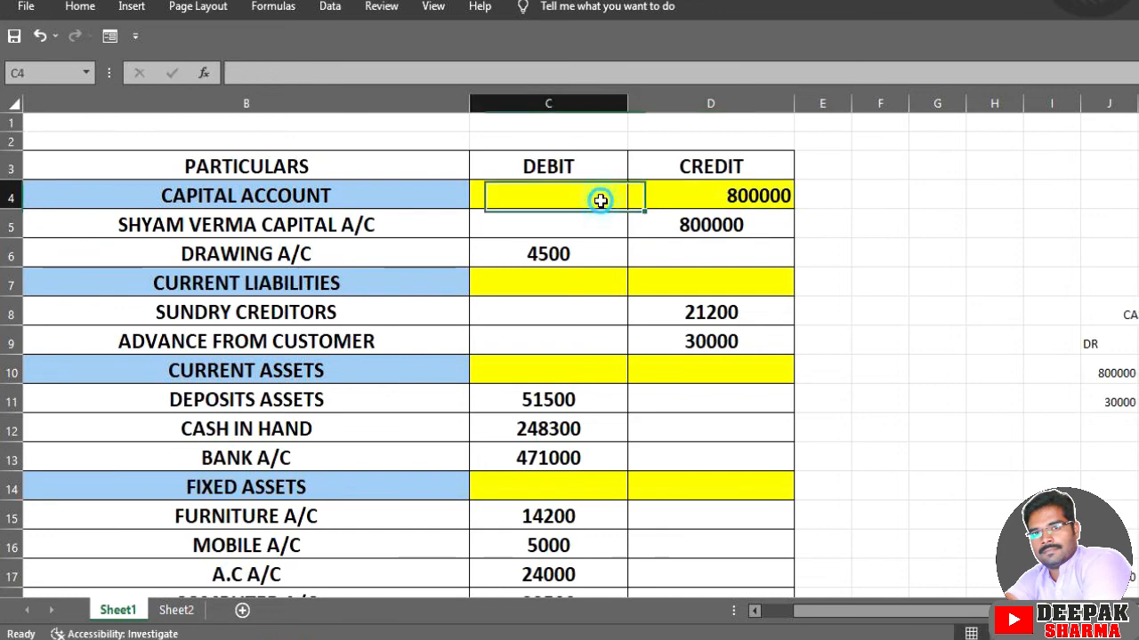
text(4500)
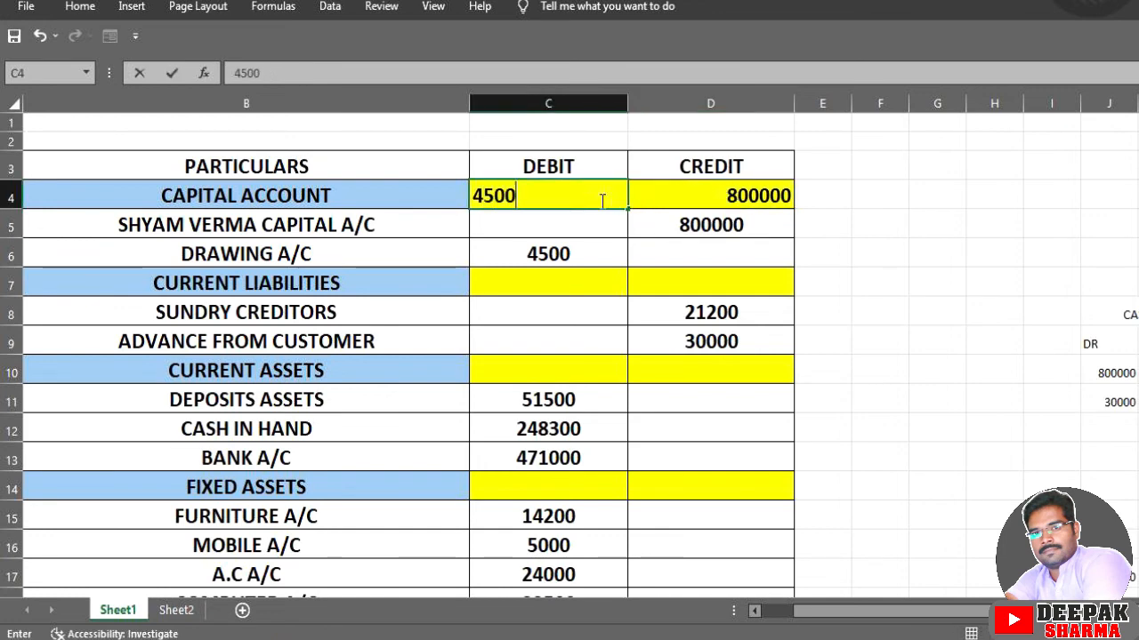
key(Return)
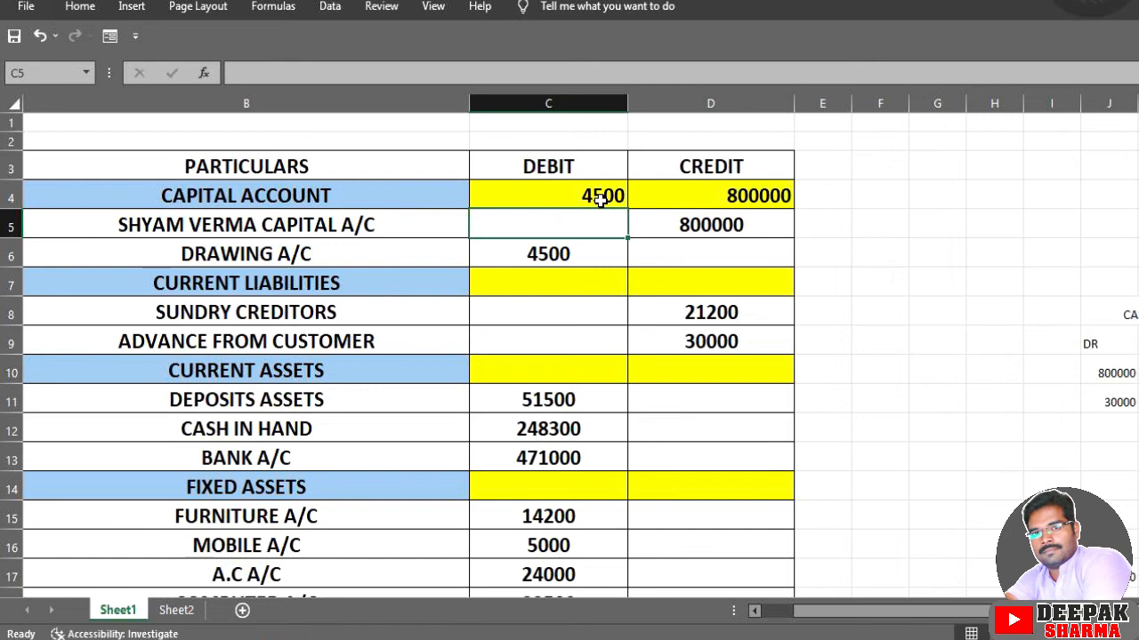
Step: Enter 51200 in D7 as the CURRENT LIABILITIES group's credit total
click(674, 281)
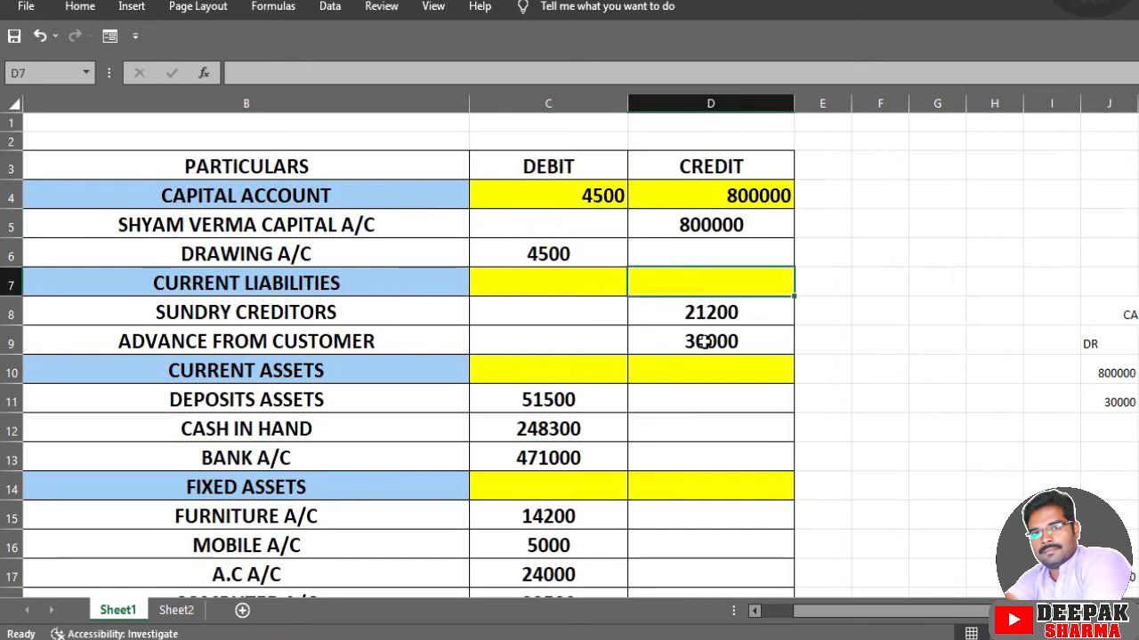
text(5)
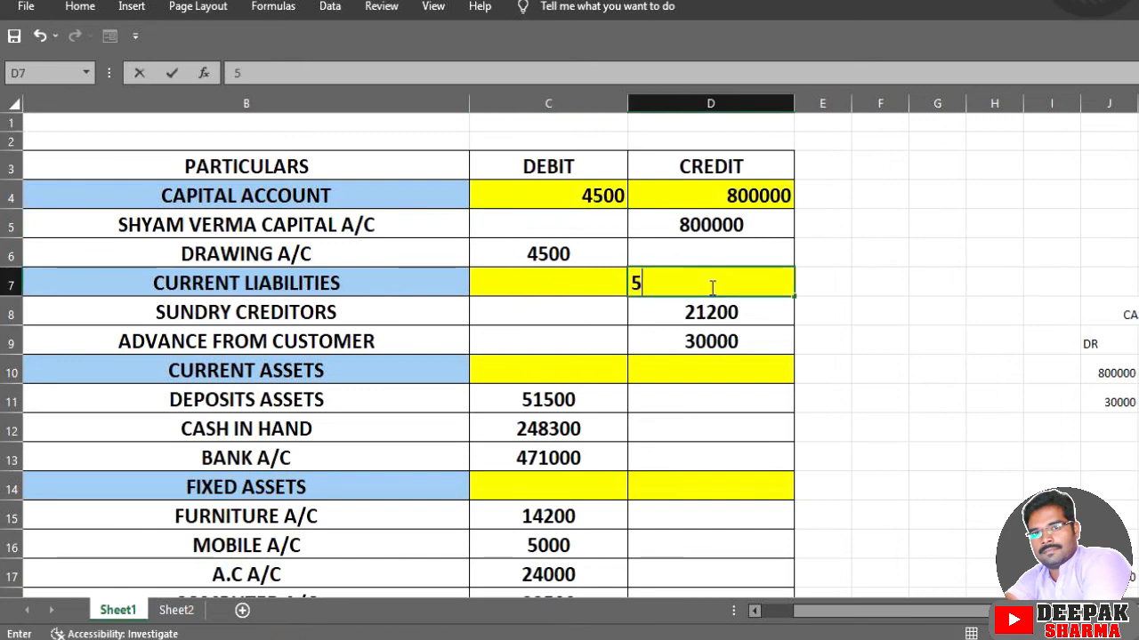
text(1200)
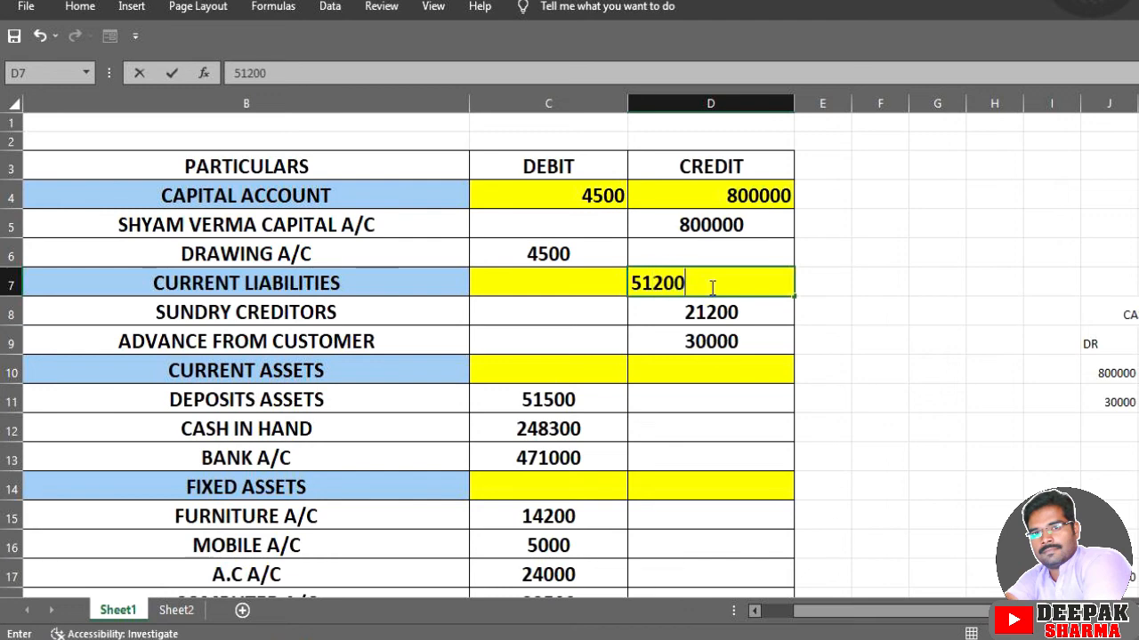
key(Return)
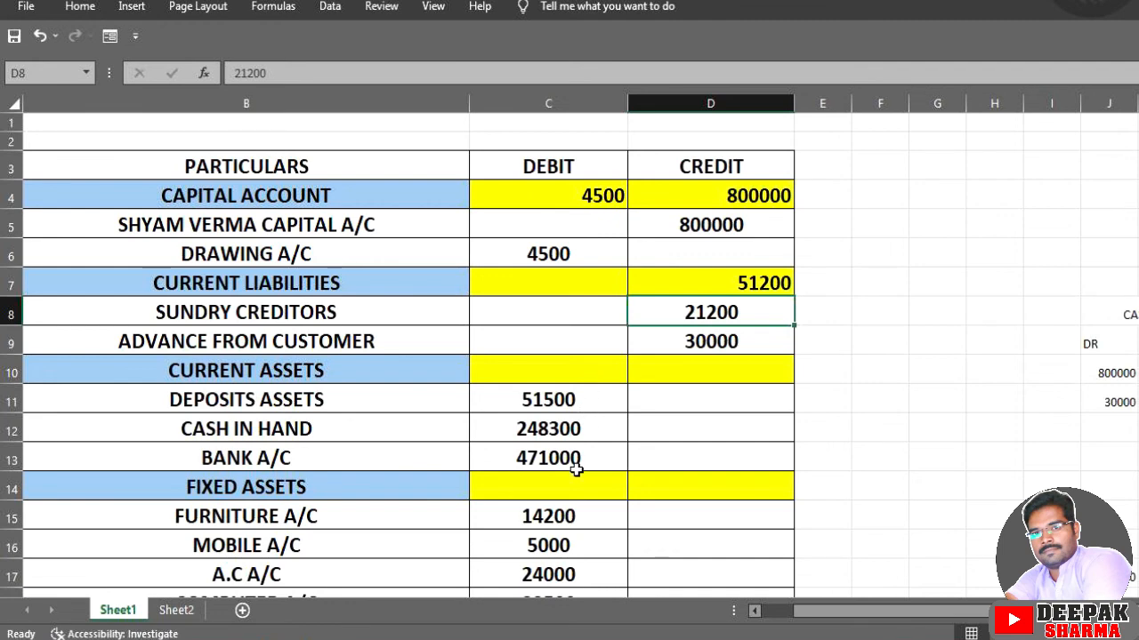
Step: Total the CURRENT ASSETS debits in C10 with the formula =SUM(C11:C13)
click(581, 370)
text(=)
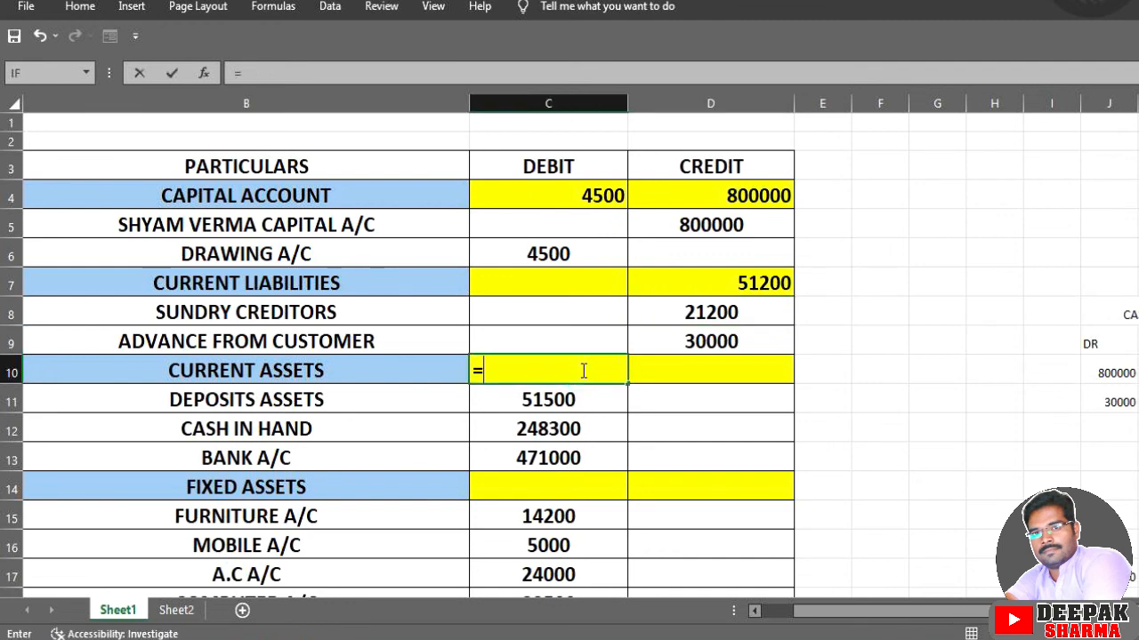
text(()
key(BackSpace)
text(SUM)
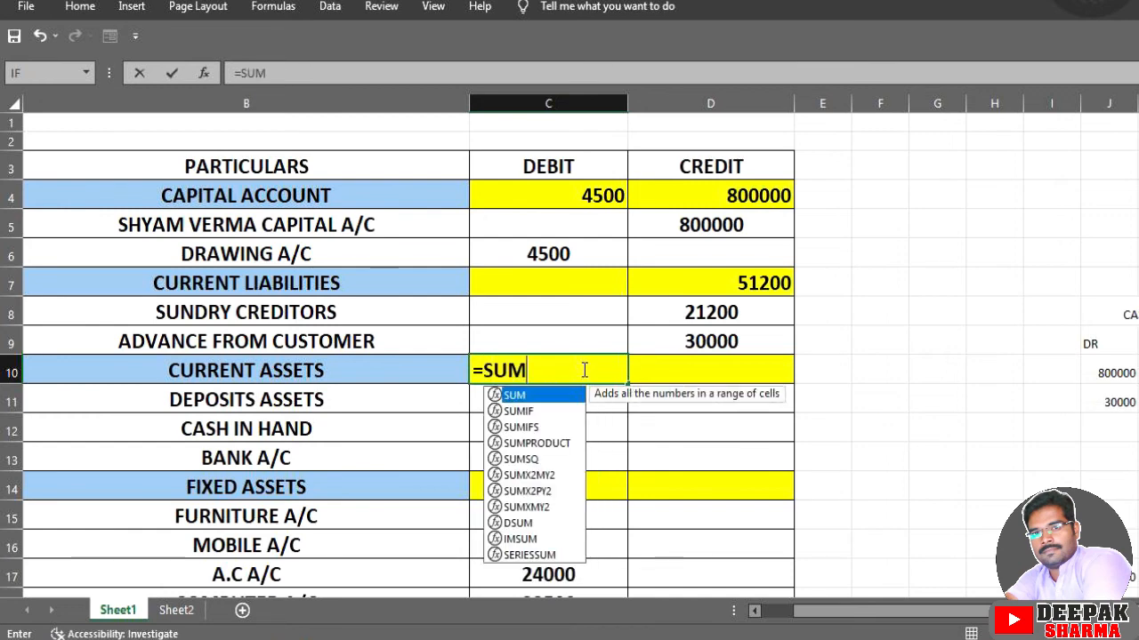
text(()
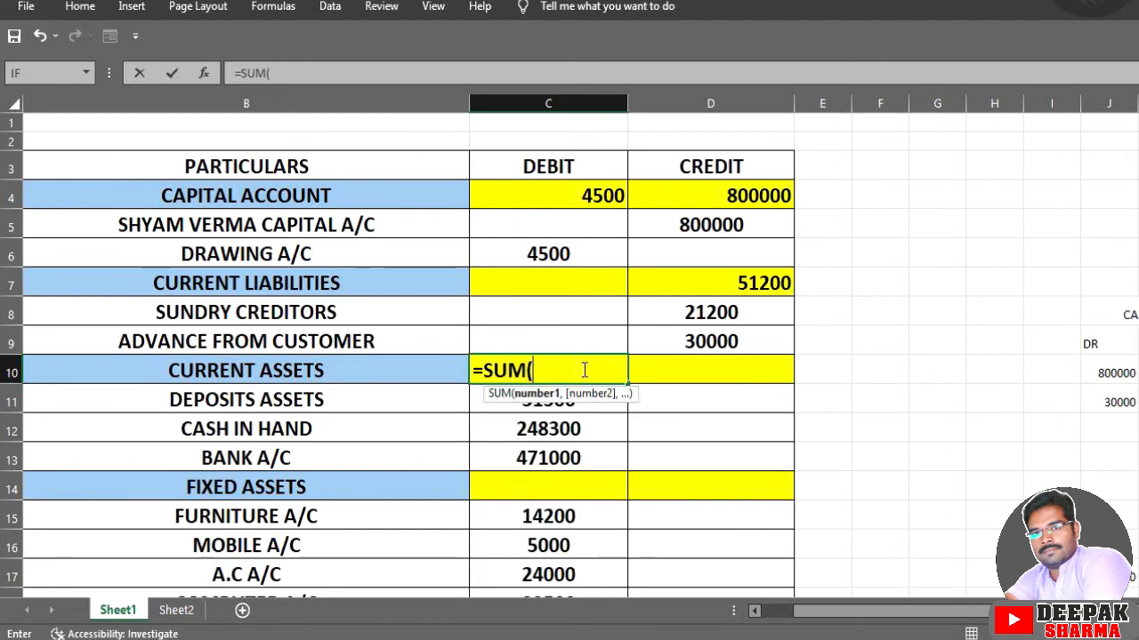
drag(590, 405, 588, 452)
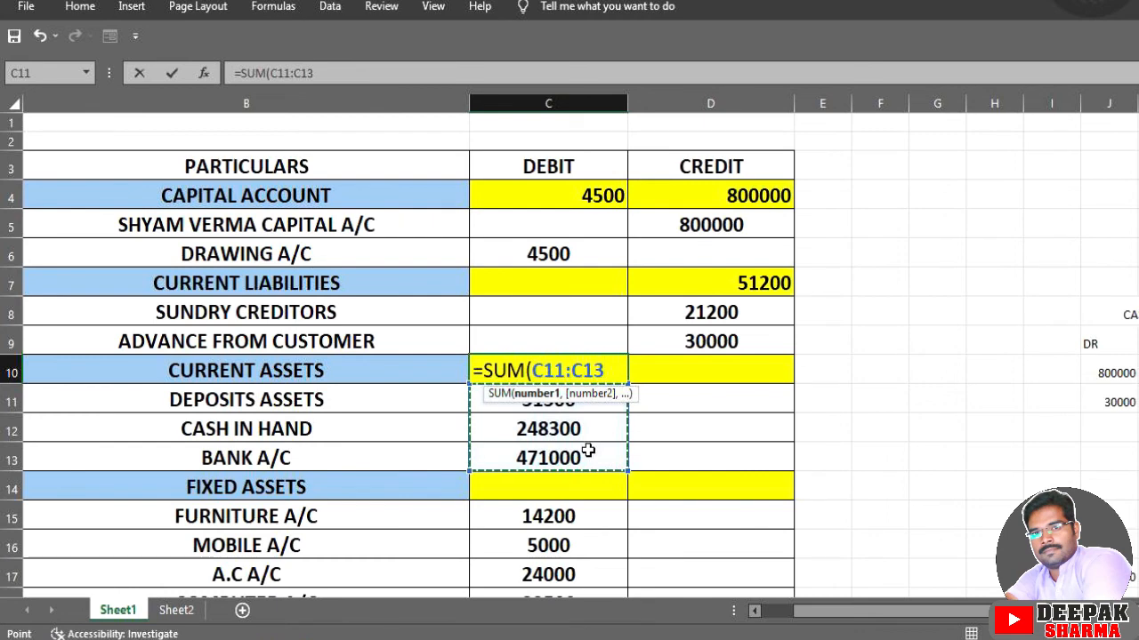
text())
key(Return)
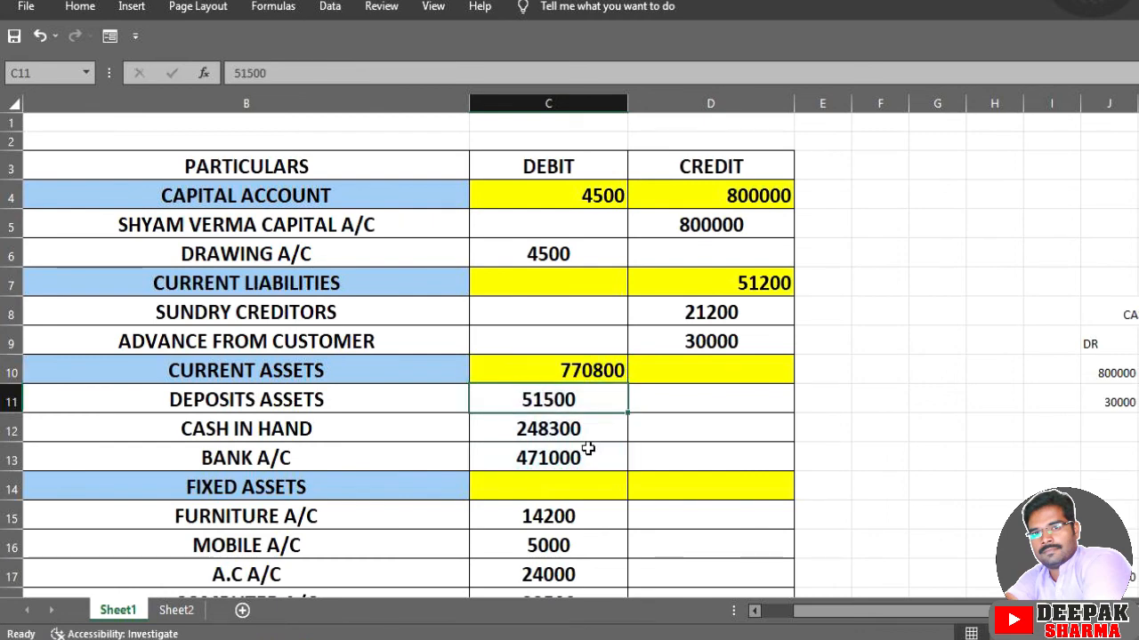
Step: Total the FIXED ASSETS debits in C14 with the formula =SUM(C15:C18)
scroll(582, 460, down, 1)
click(577, 427)
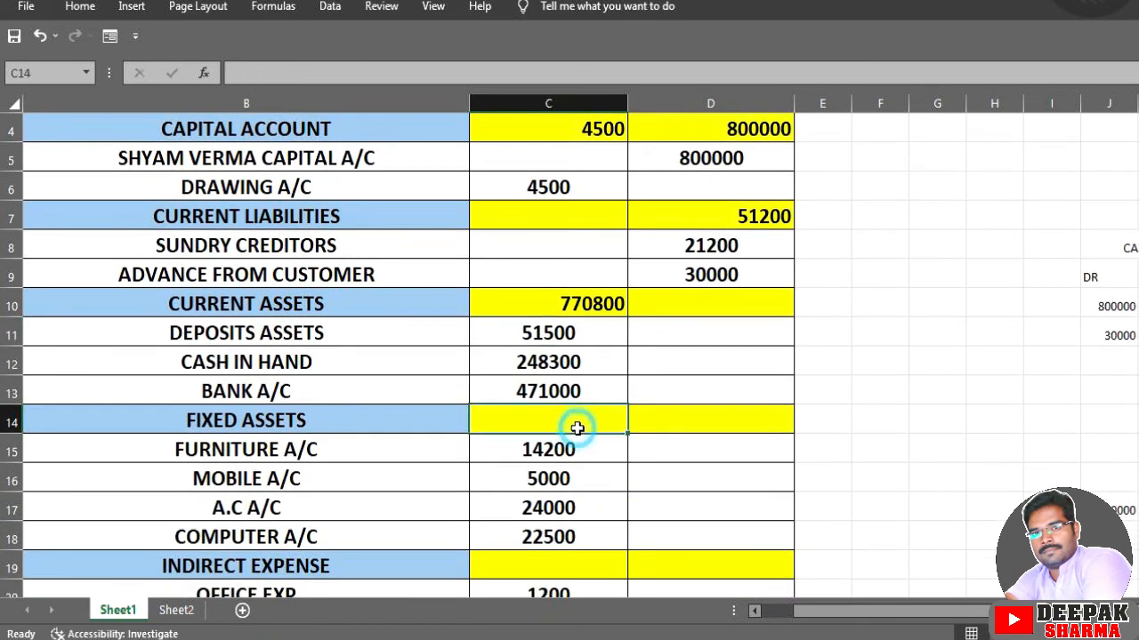
text(=SUM()
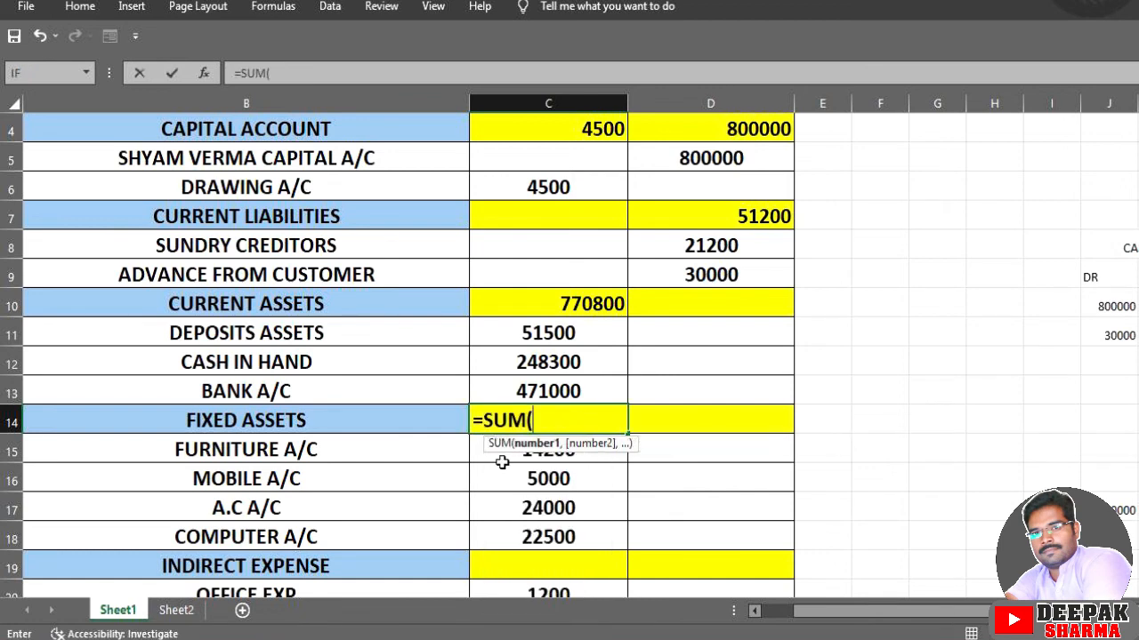
drag(500, 457, 506, 516)
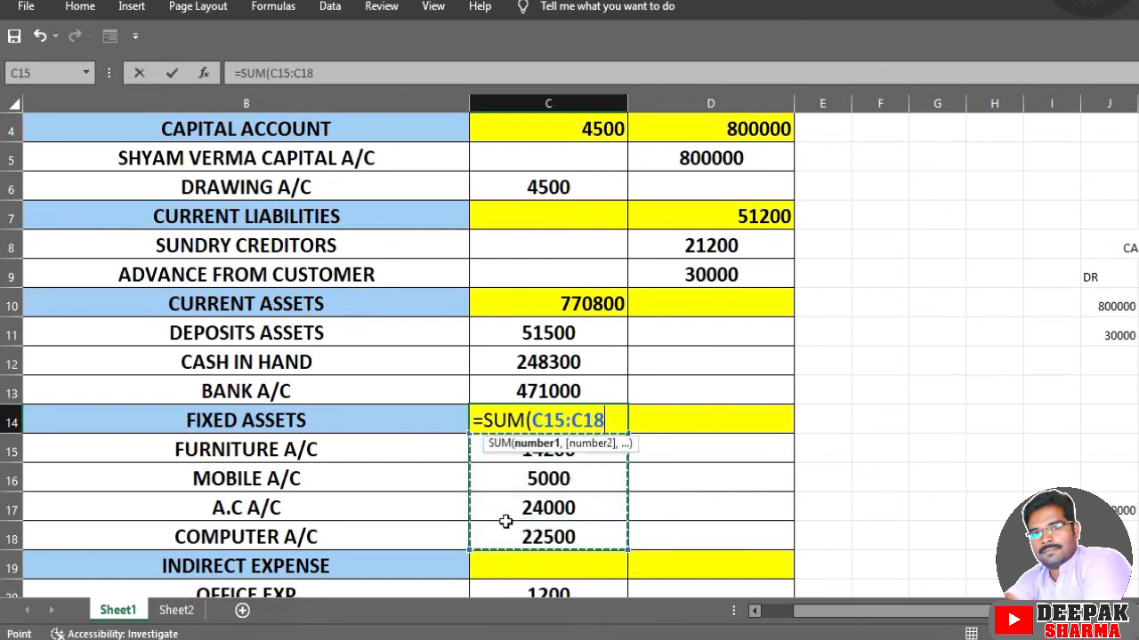
text())
key(Return)
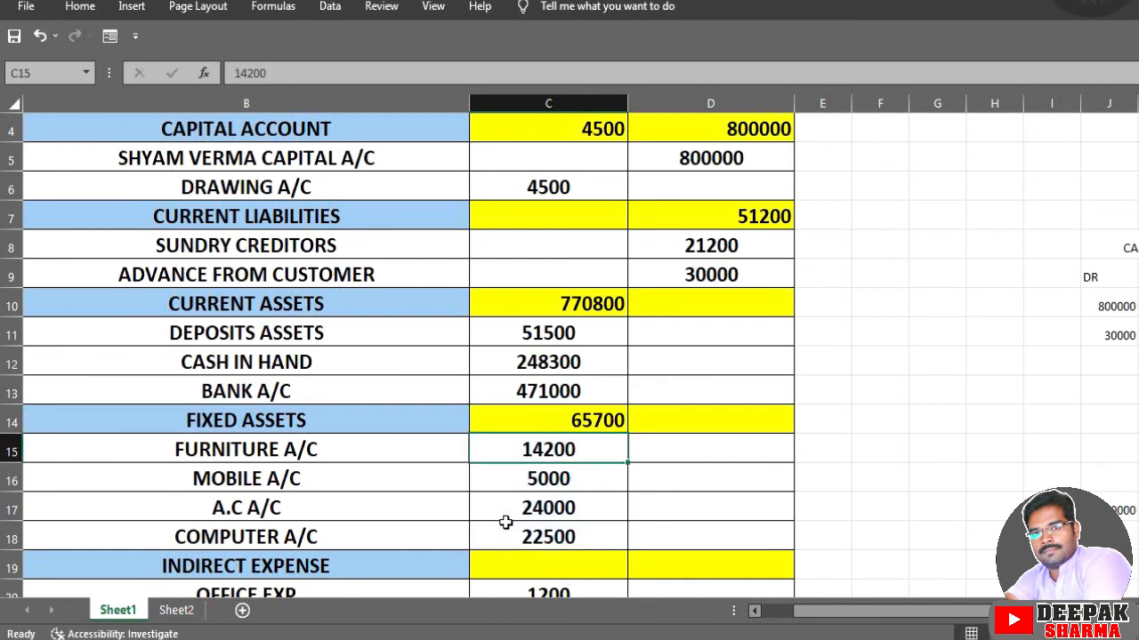
Step: Enter 10200 in C19 as the INDIRECT EXPENSE group's debit total
scroll(513, 529, down, 2)
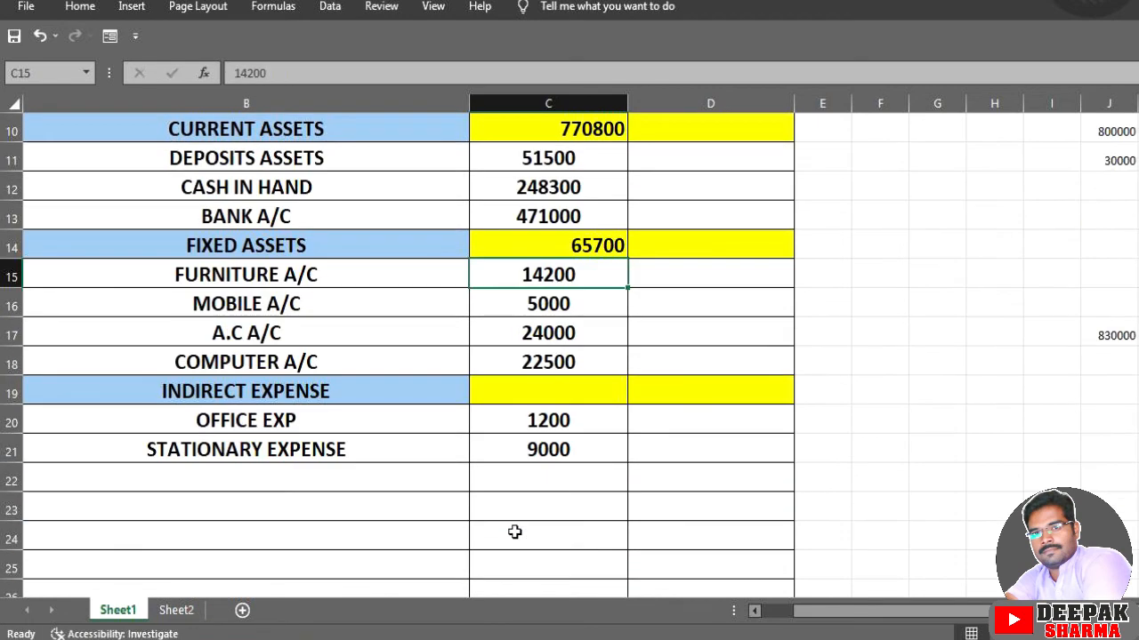
click(546, 396)
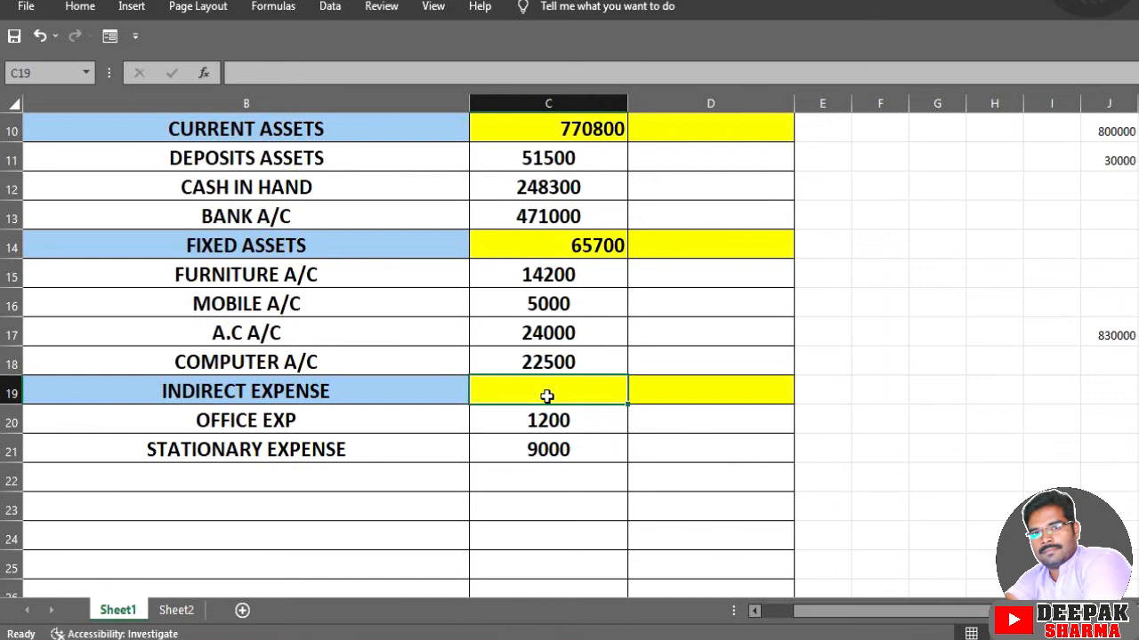
text(10200)
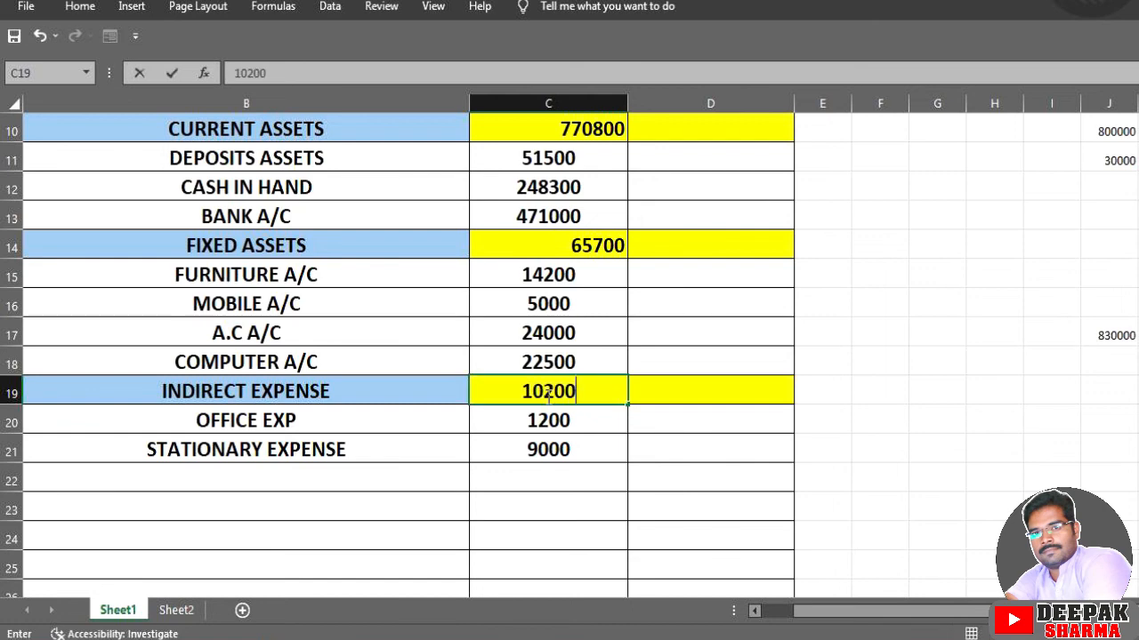
key(Return)
Step: List the group debit totals 4500, 770800, 65700 and 10200 in F9:F12 beside the trial balance
scroll(692, 432, up, 3)
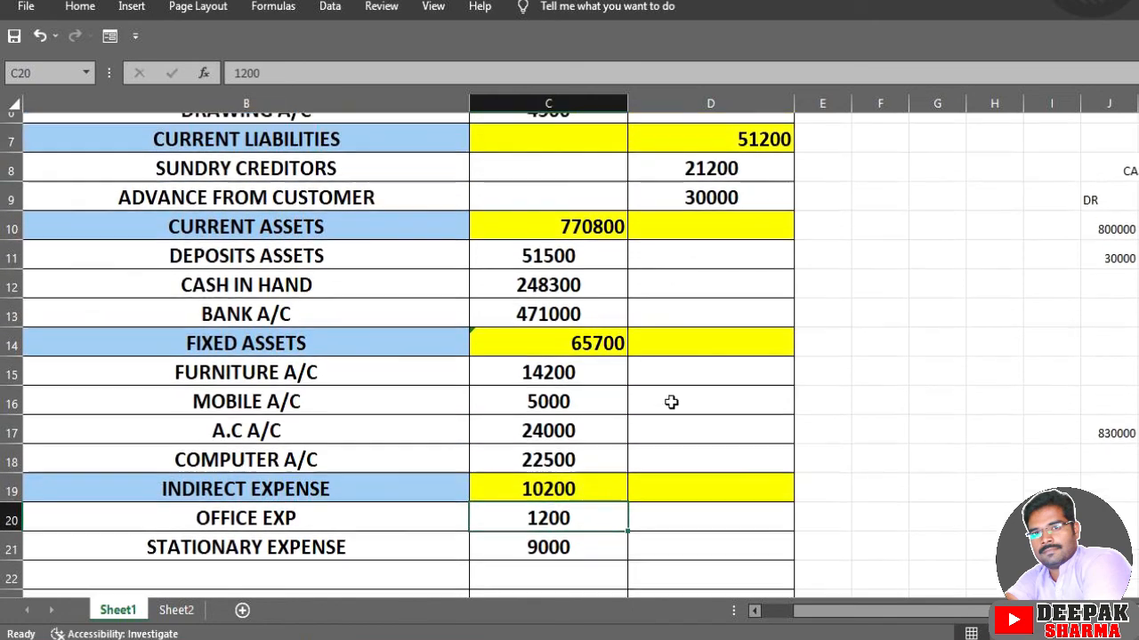
scroll(671, 402, down, 1)
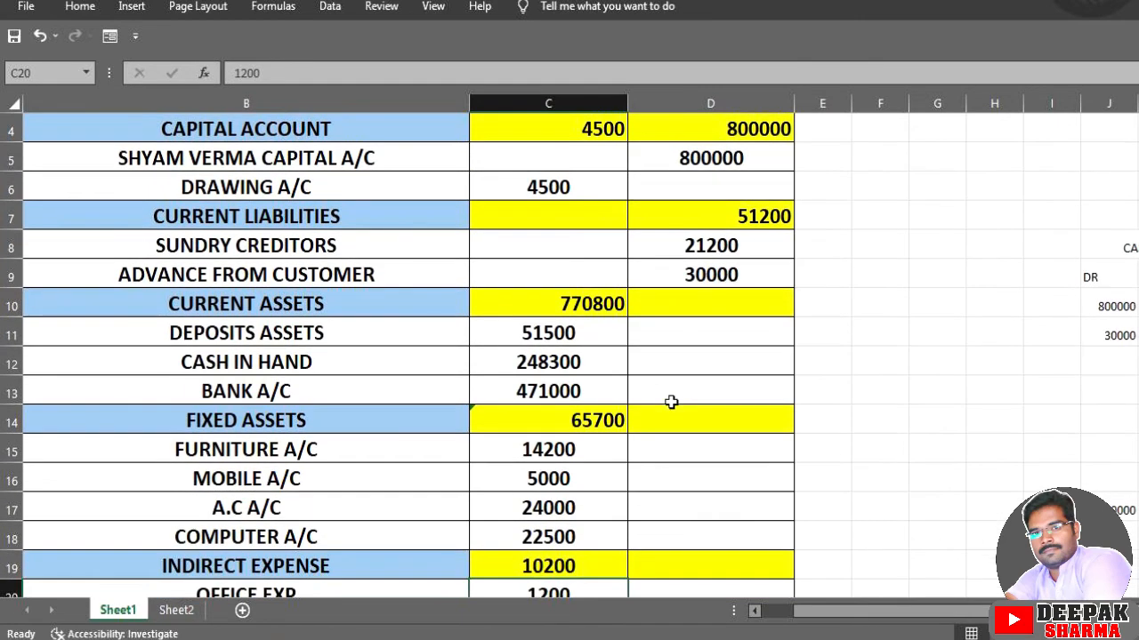
scroll(878, 399, down, 1)
scroll(878, 398, up, 1)
click(895, 277)
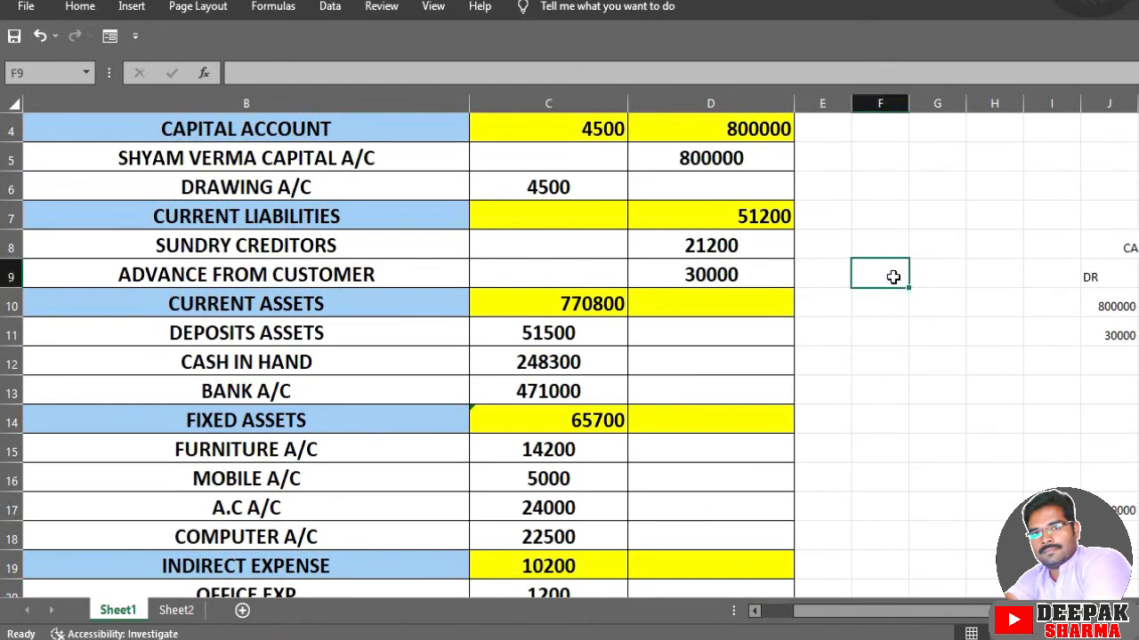
text(4500)
key(Return)
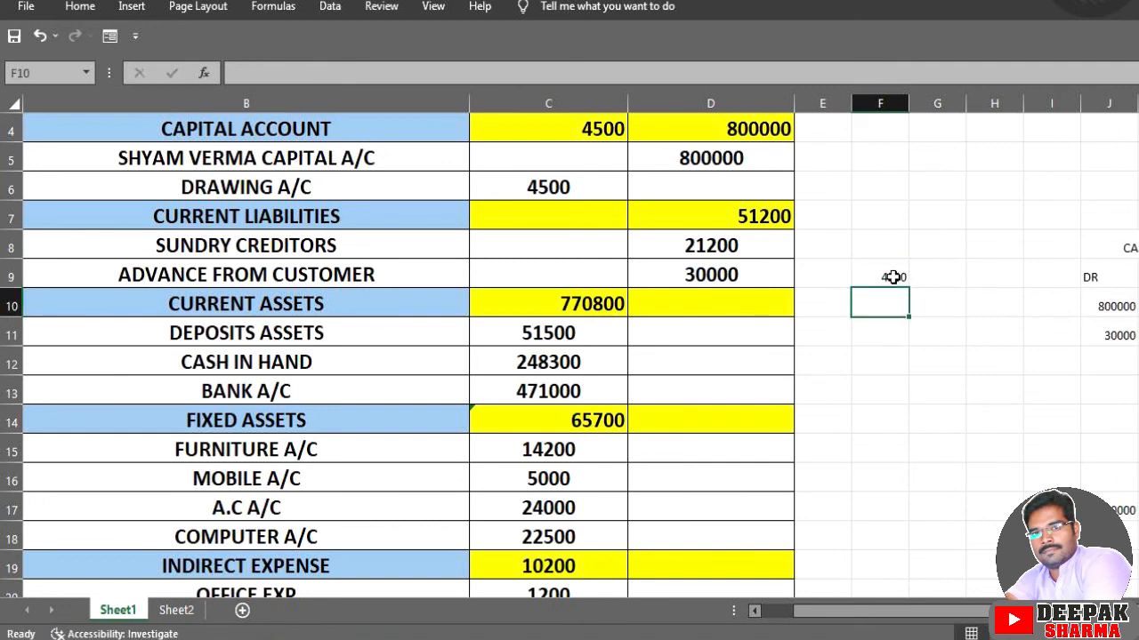
text(770800)
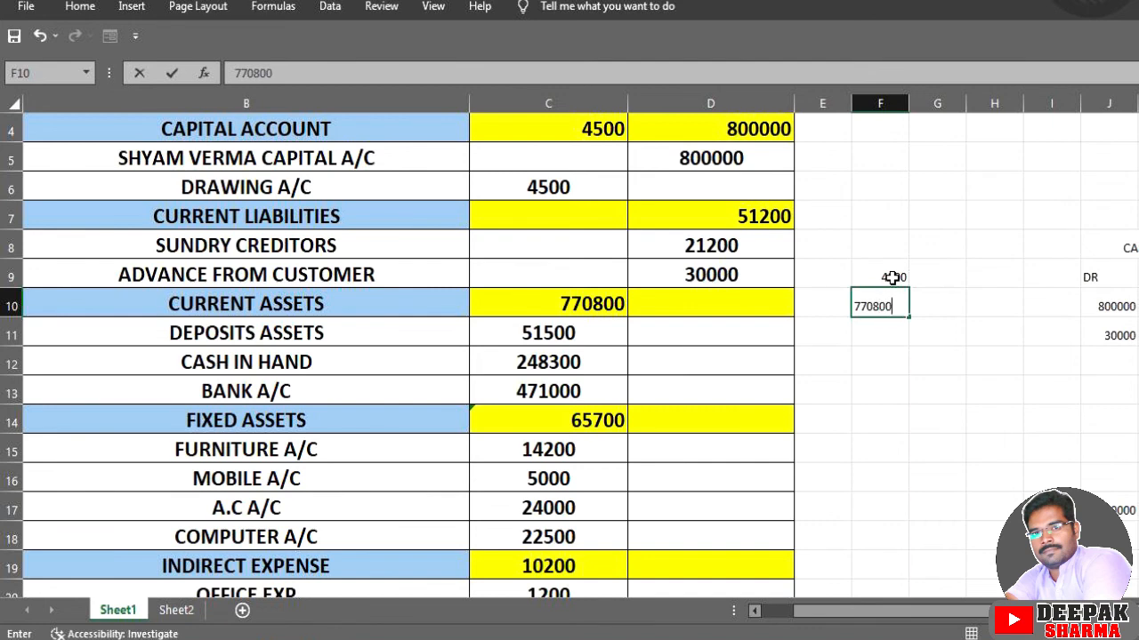
key(Return)
text(65)
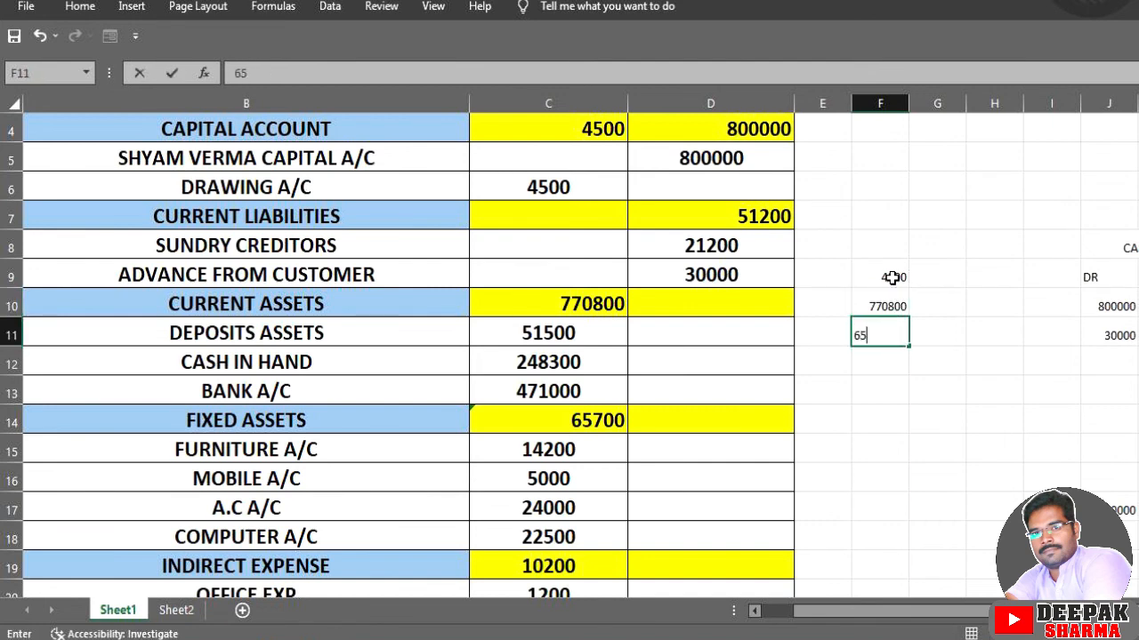
text(700)
key(Return)
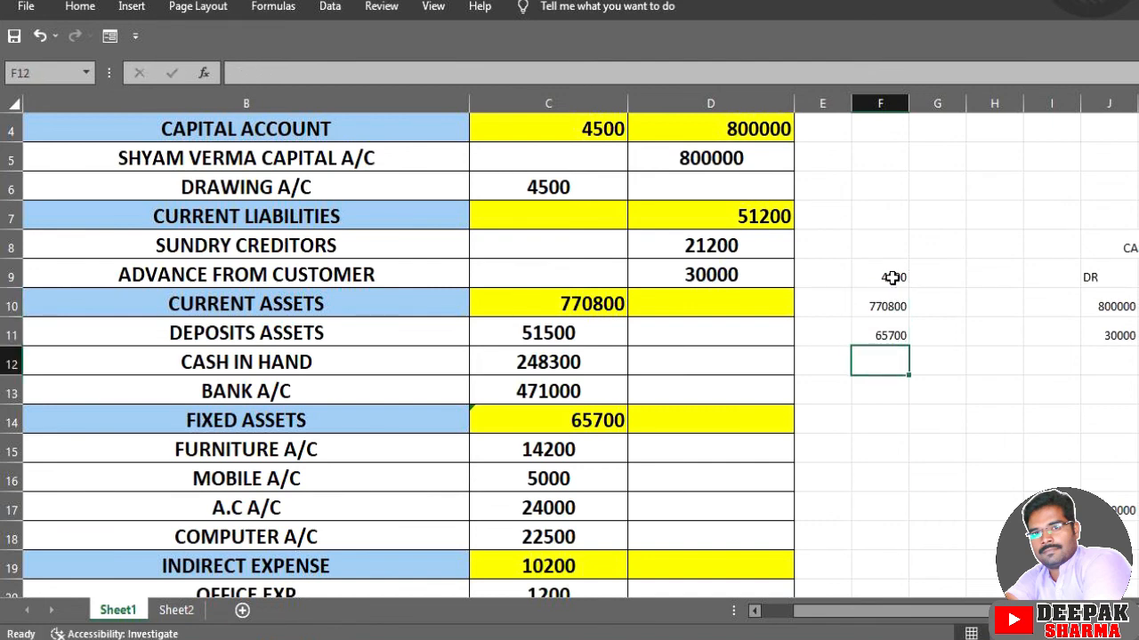
text(10200)
key(Return)
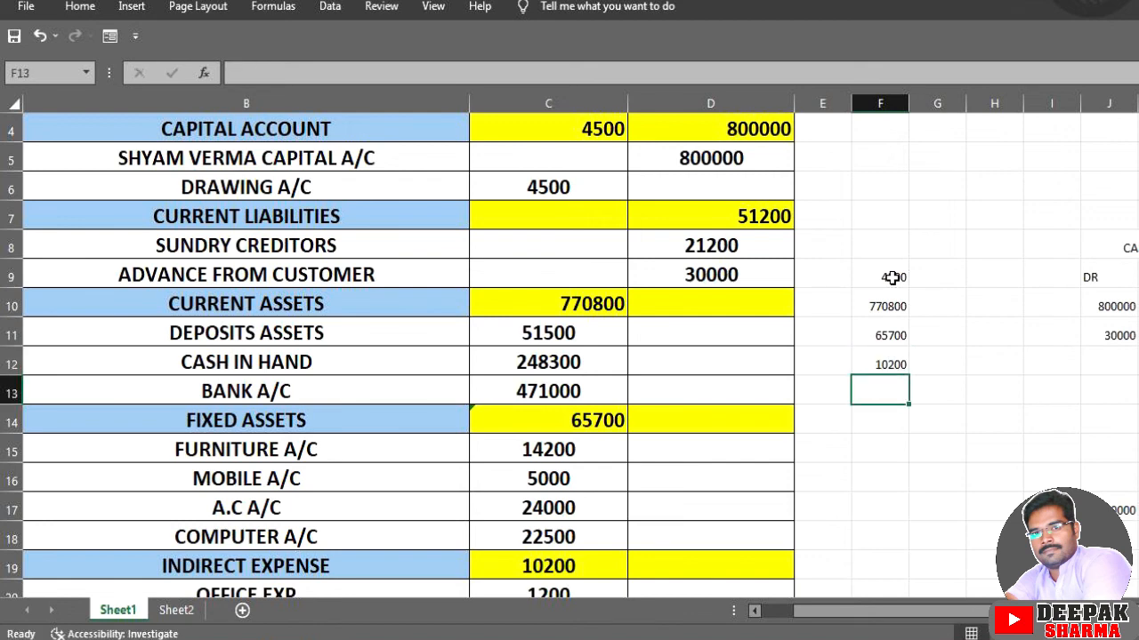
Step: List the group credit totals 800000 and 51200 in G9:G10 beside the debit list
click(921, 276)
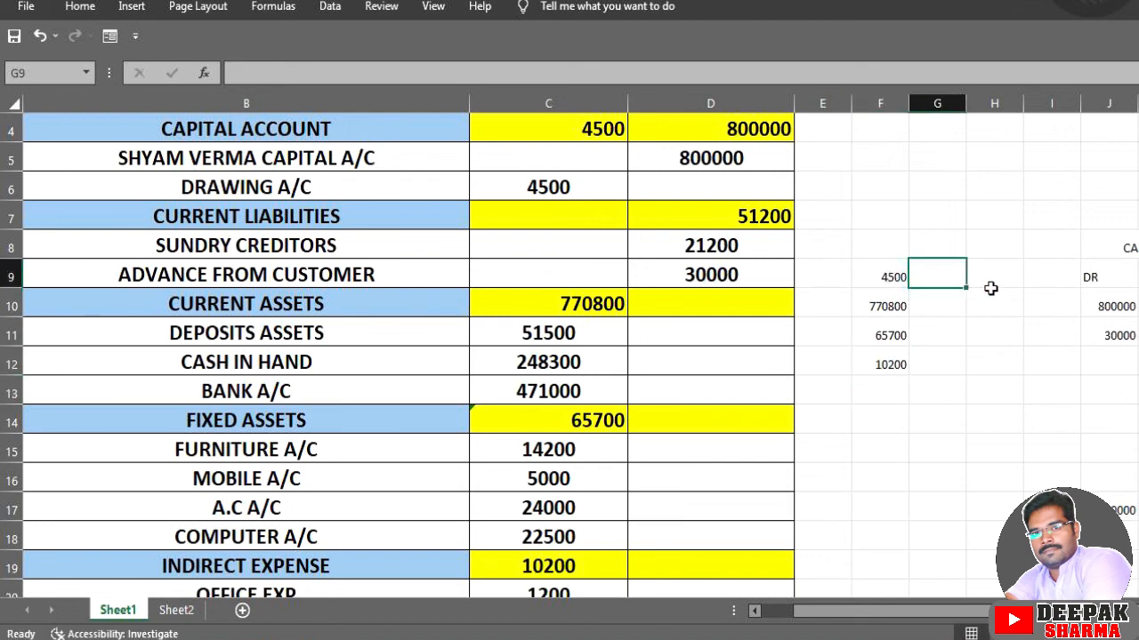
text(800000)
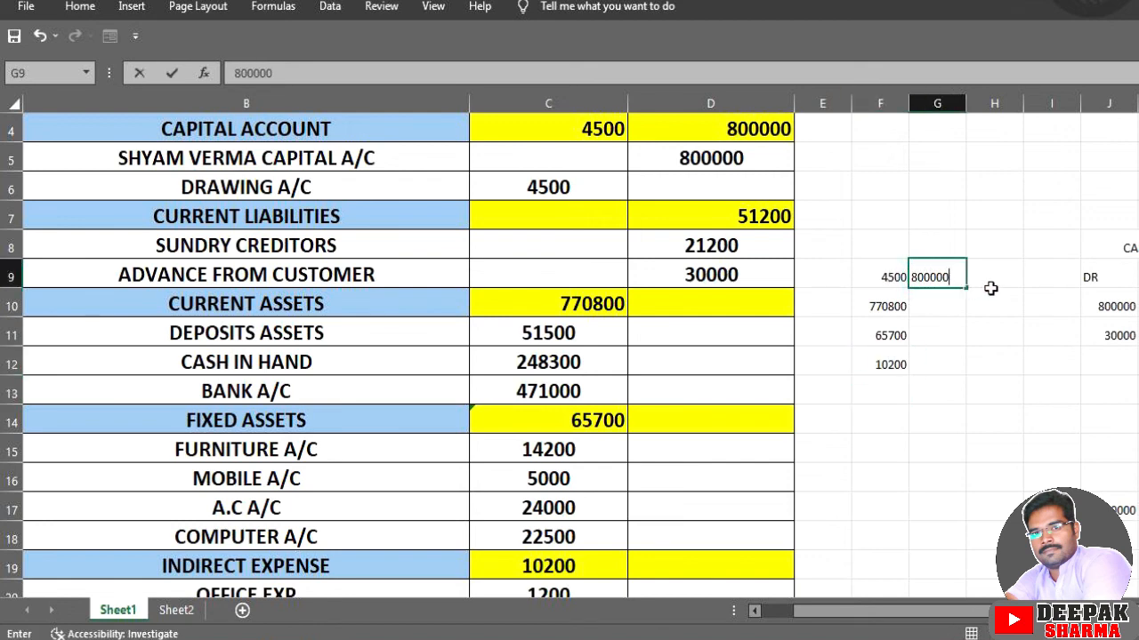
key(Return)
text(512)
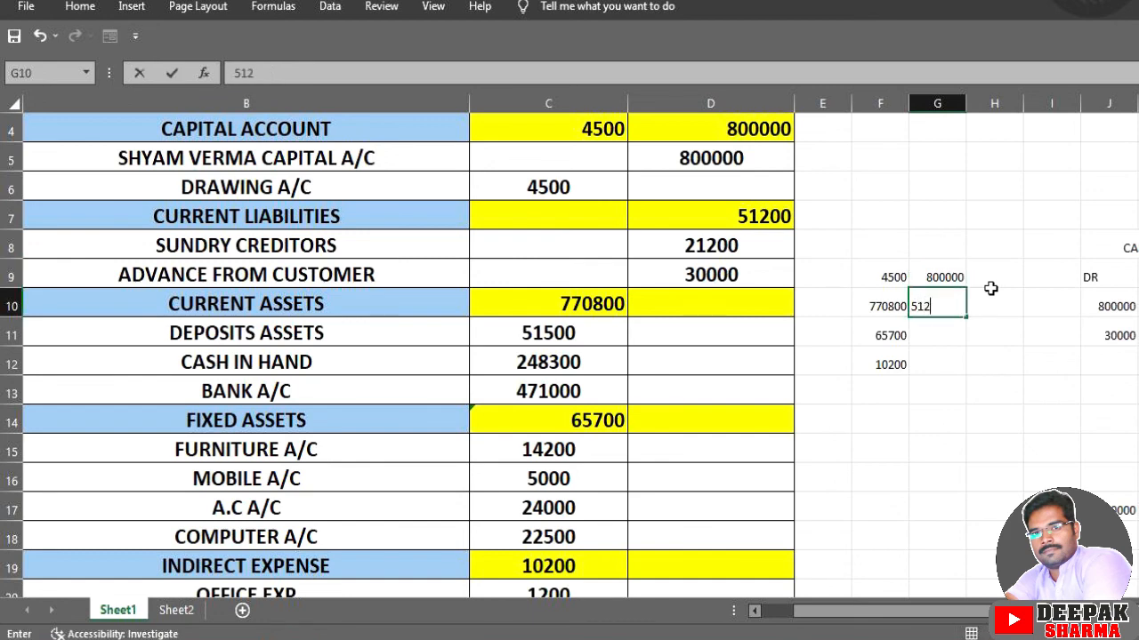
text(00)
key(Return)
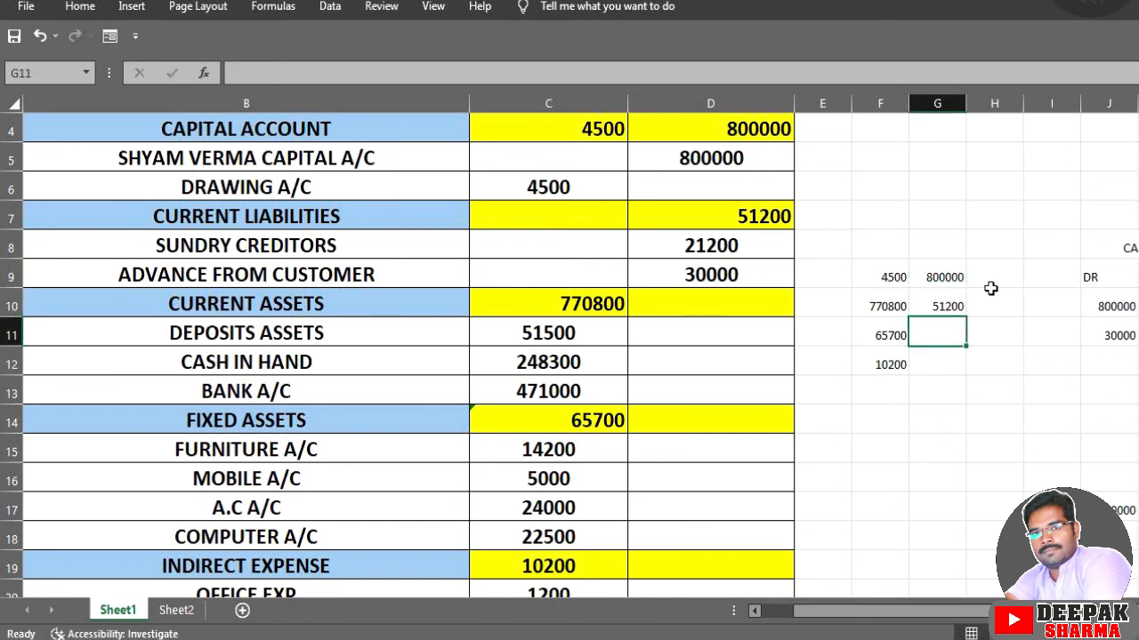
Step: Use AutoSum to total the debit list F9:F12 in F13 and the credit list in G13
click(880, 397)
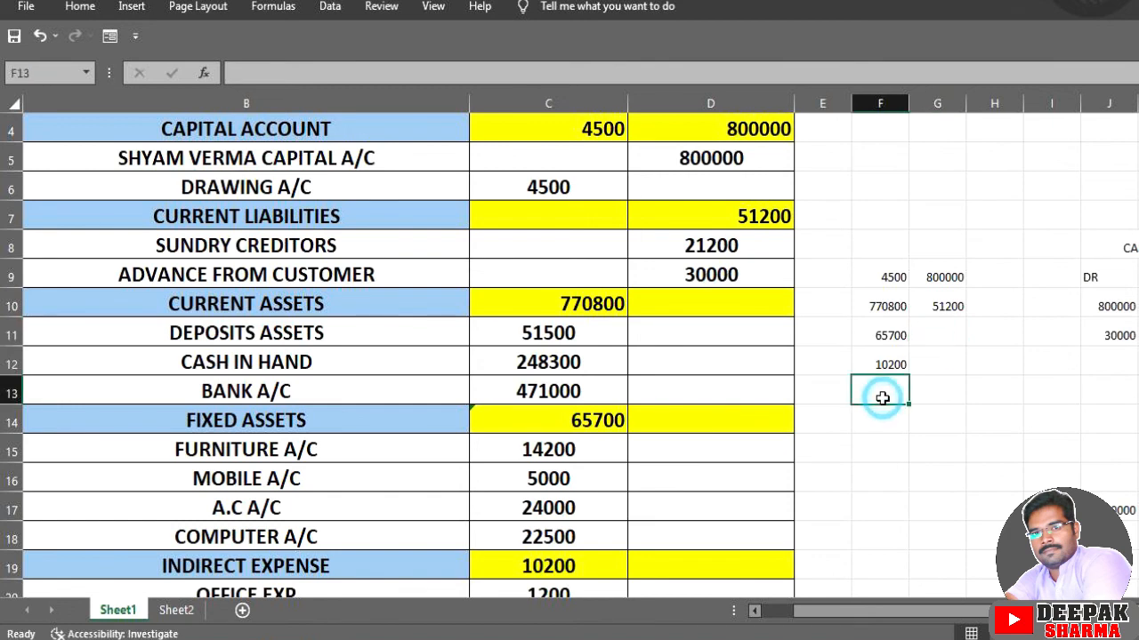
click(79, 6)
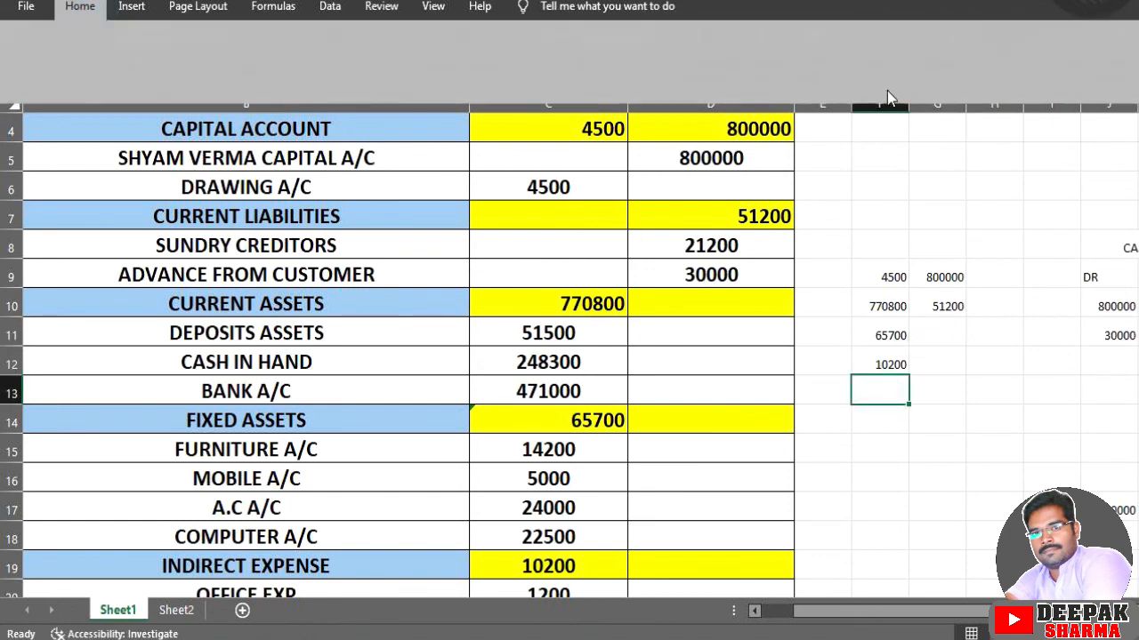
click(1020, 40)
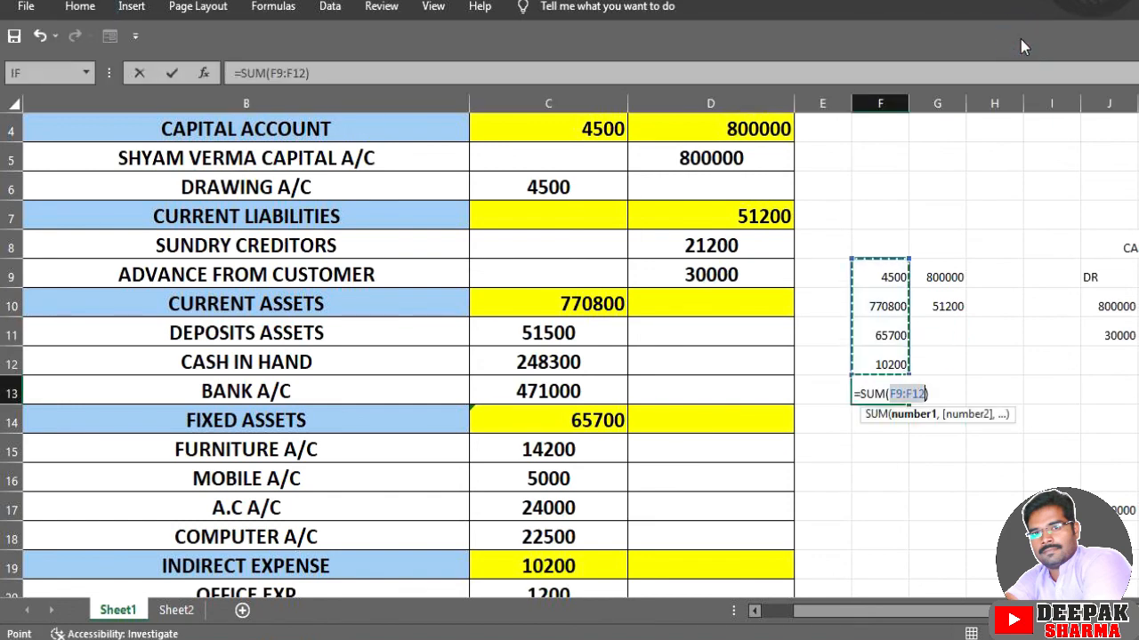
key(Return)
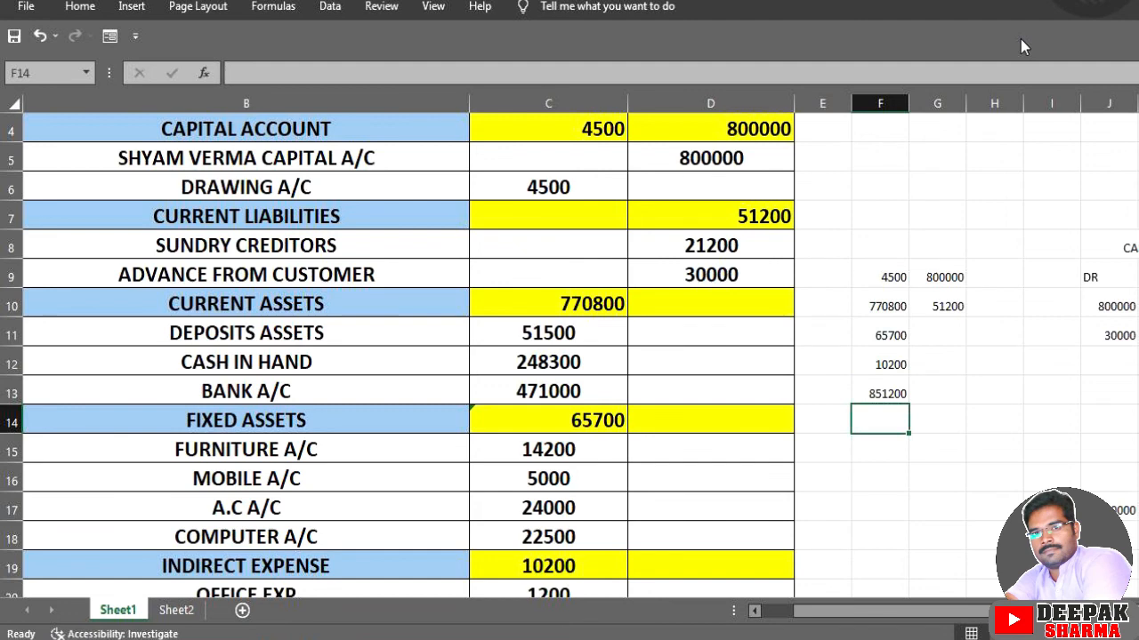
click(931, 392)
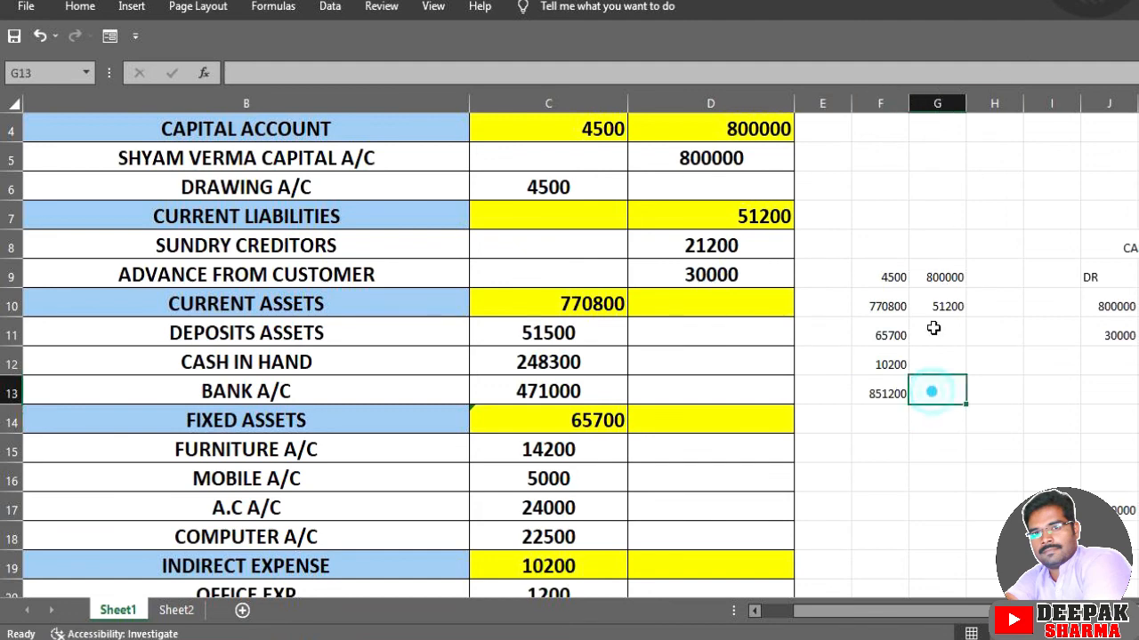
click(79, 7)
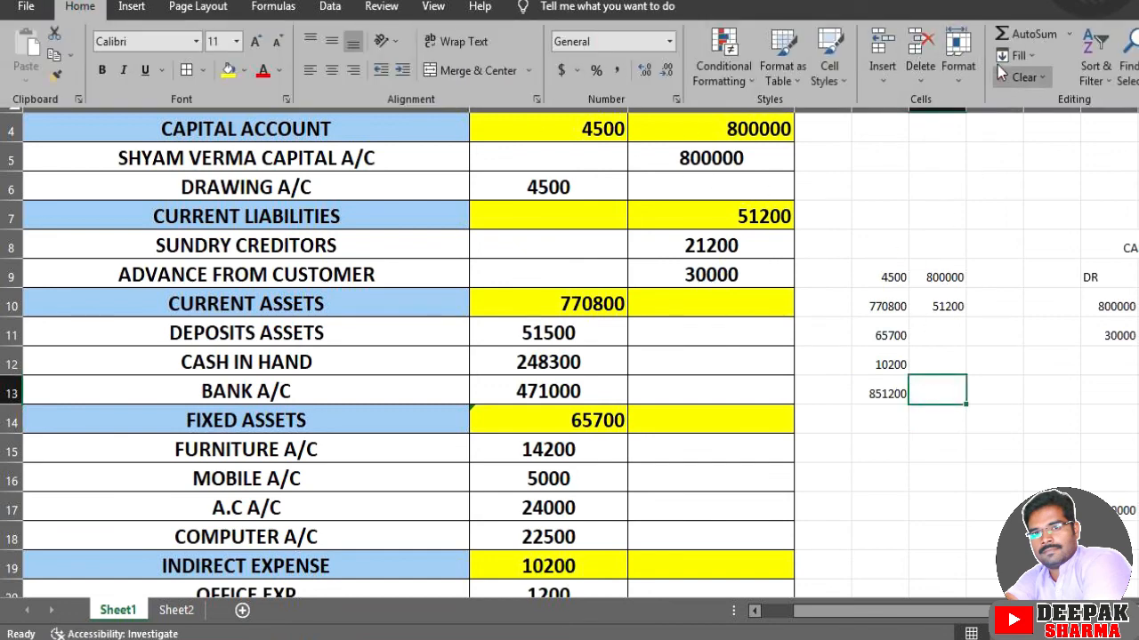
click(1030, 33)
key(Return)
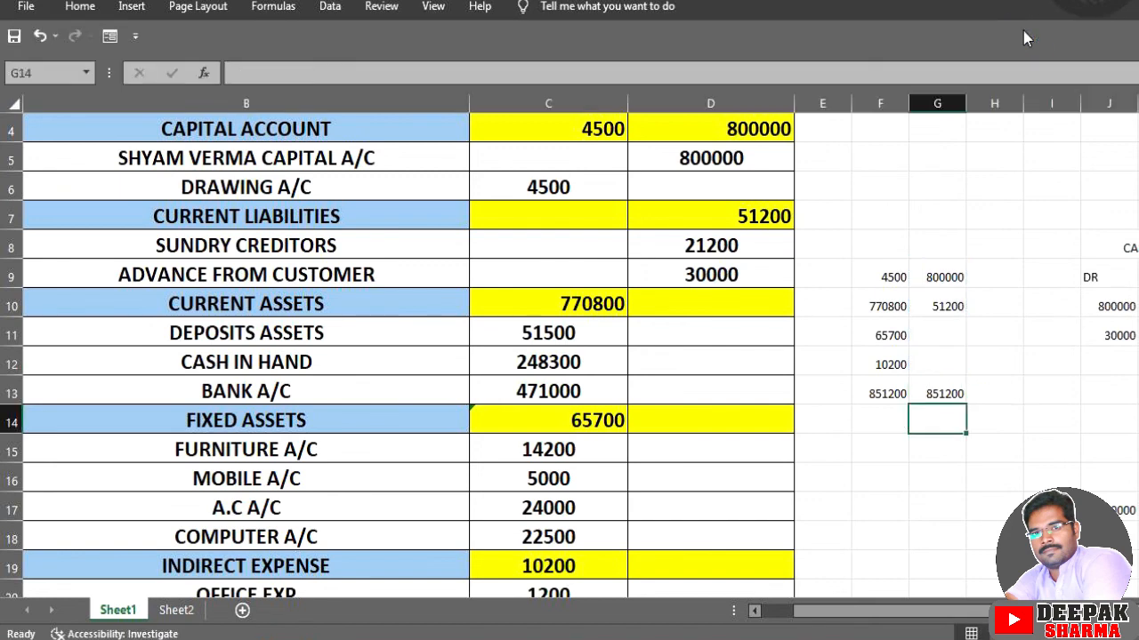
Step: Enter 851200 as the grand total in both the debit and credit columns of row 22, C22 and D22
scroll(870, 419, down, 2)
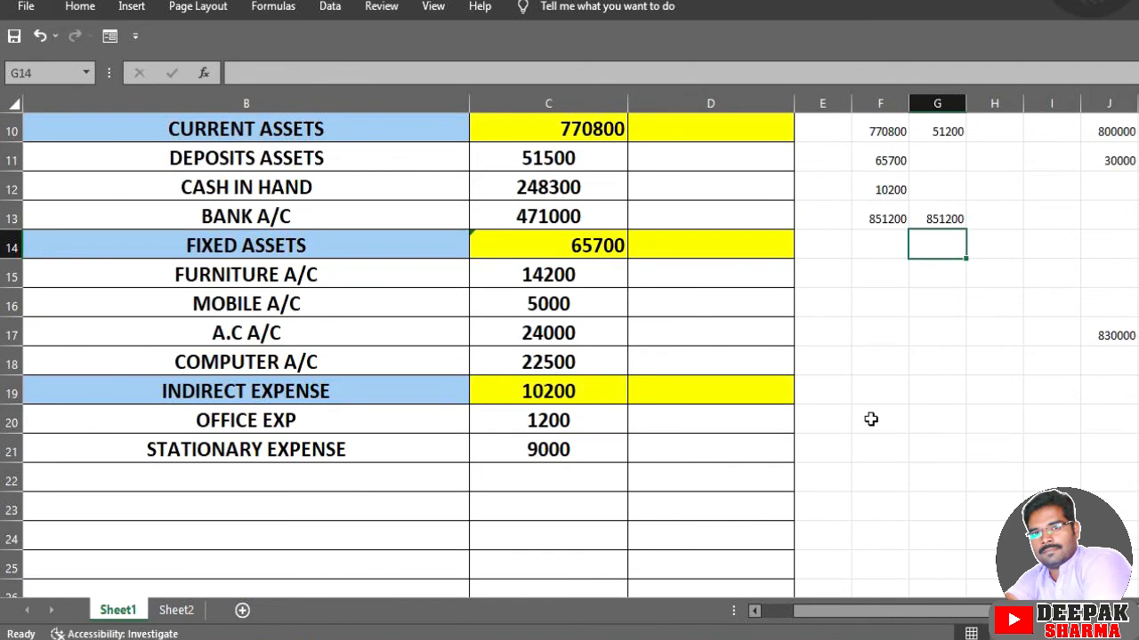
click(546, 481)
text(8)
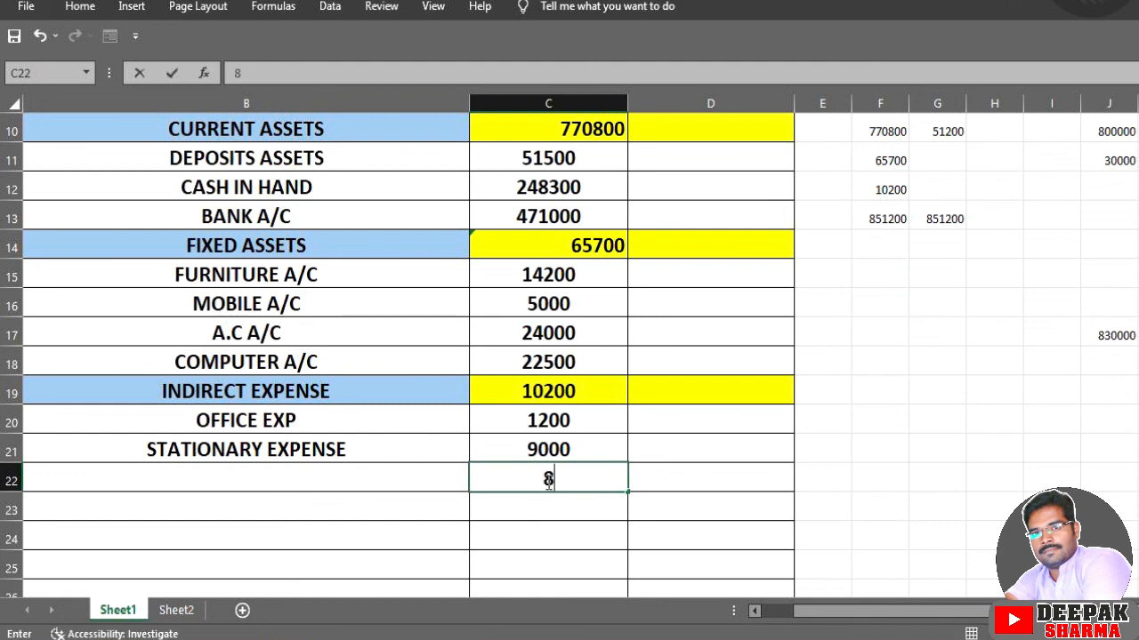
text(51200)
key(Tab)
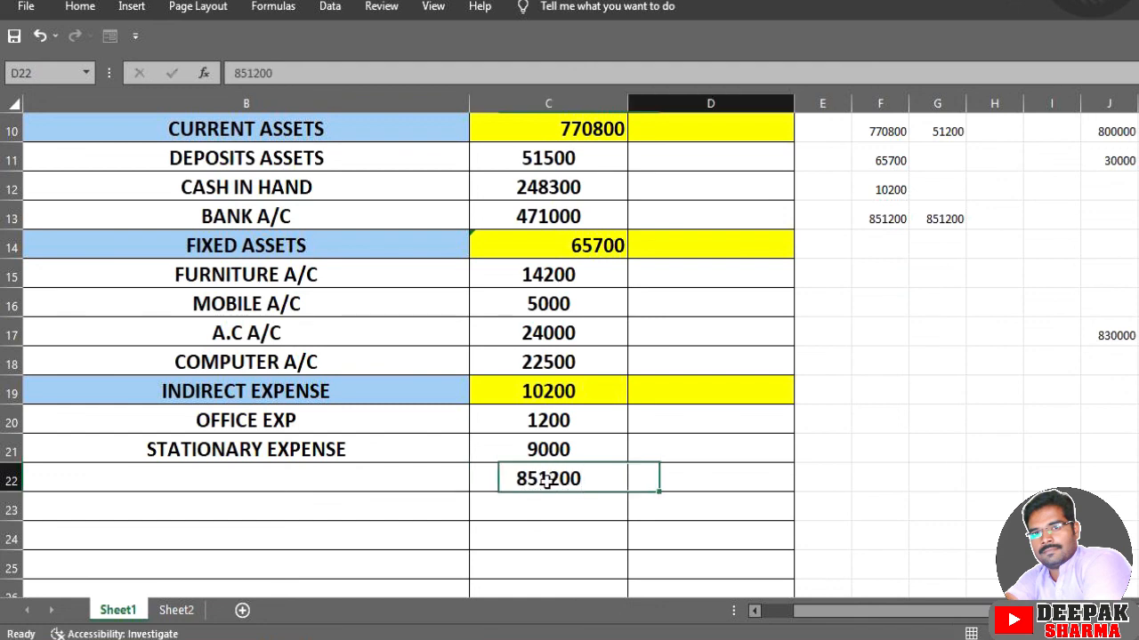
text(8512)
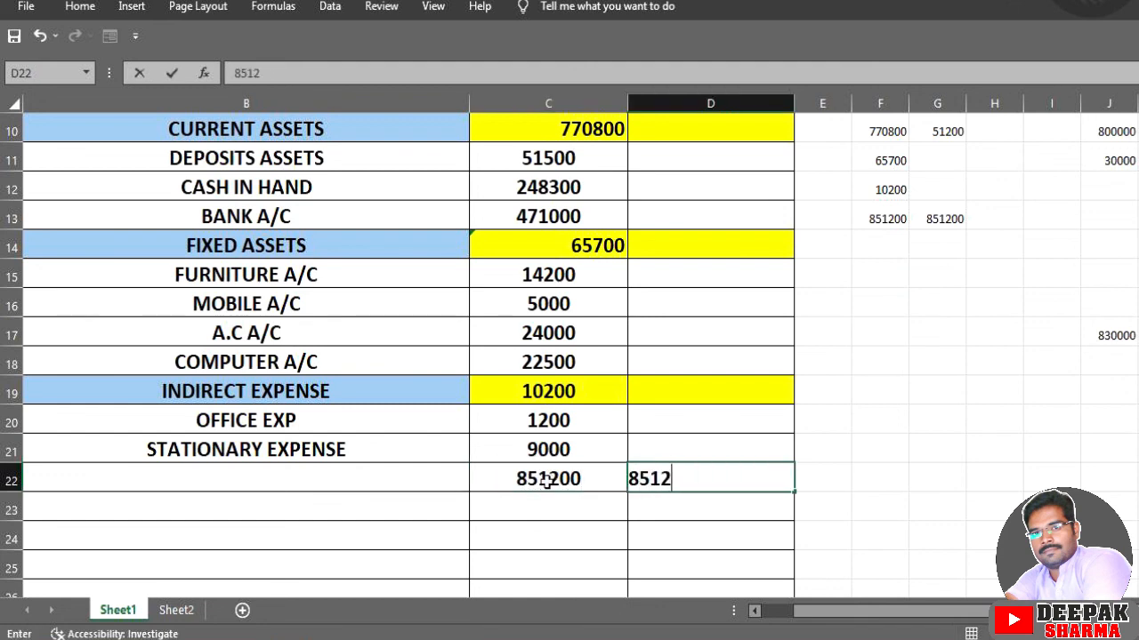
text(00)
key(Return)
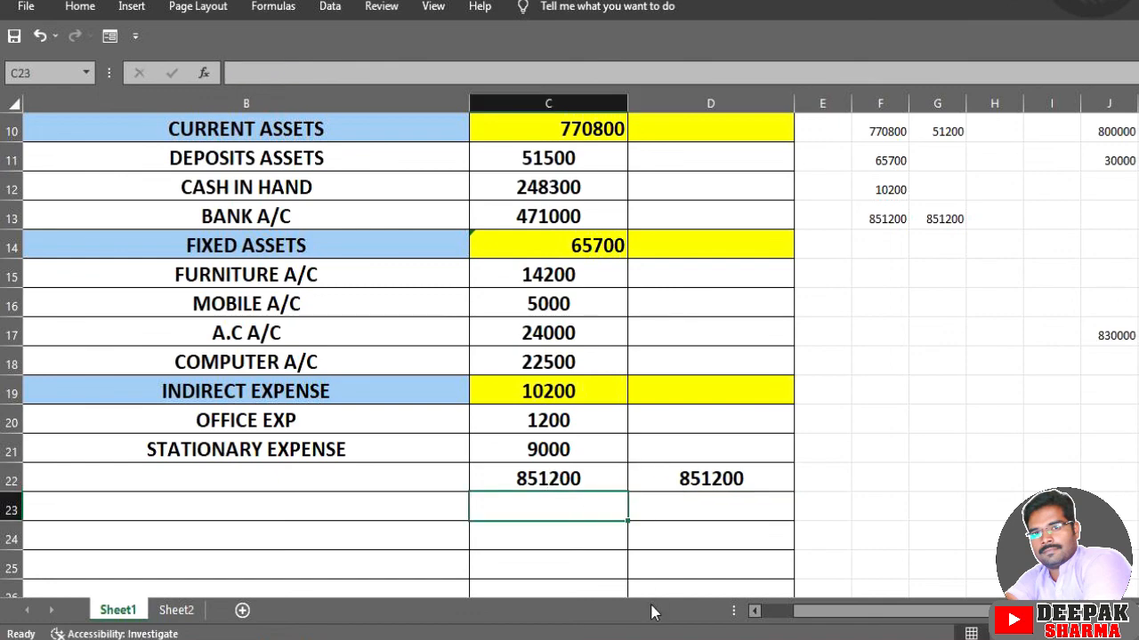
Step: Delete the scratch calculations in F8:O19 beside the trial balance, including the CASH and BANK workings
scroll(600, 610, down, 1)
scroll(587, 459, down, 1)
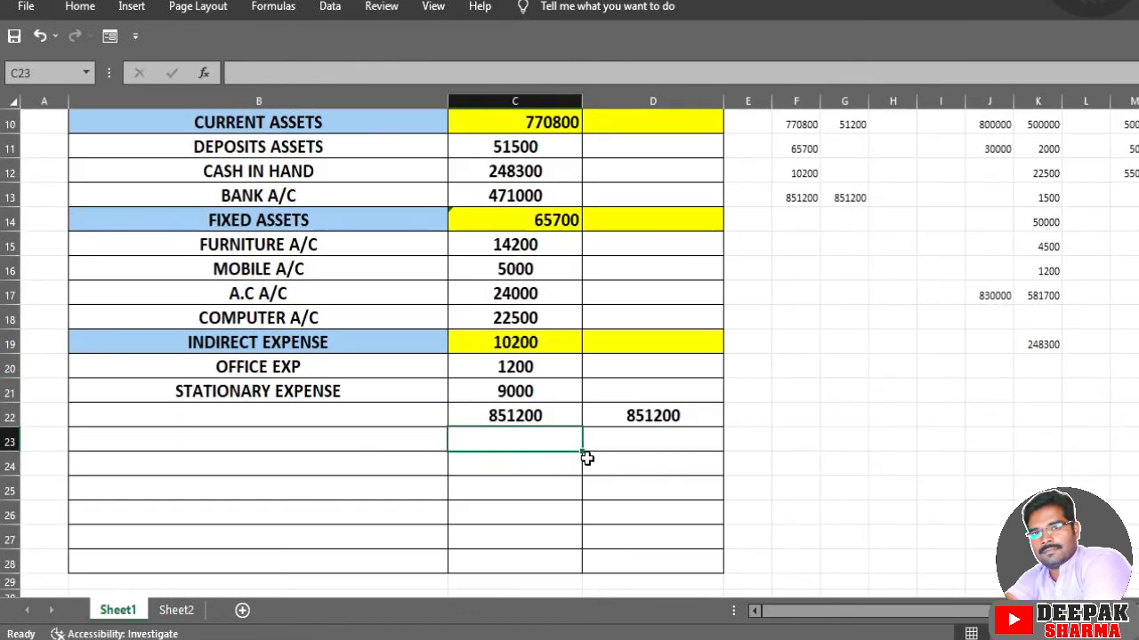
ctrl+scroll(587, 457, down, 3)
click(524, 218)
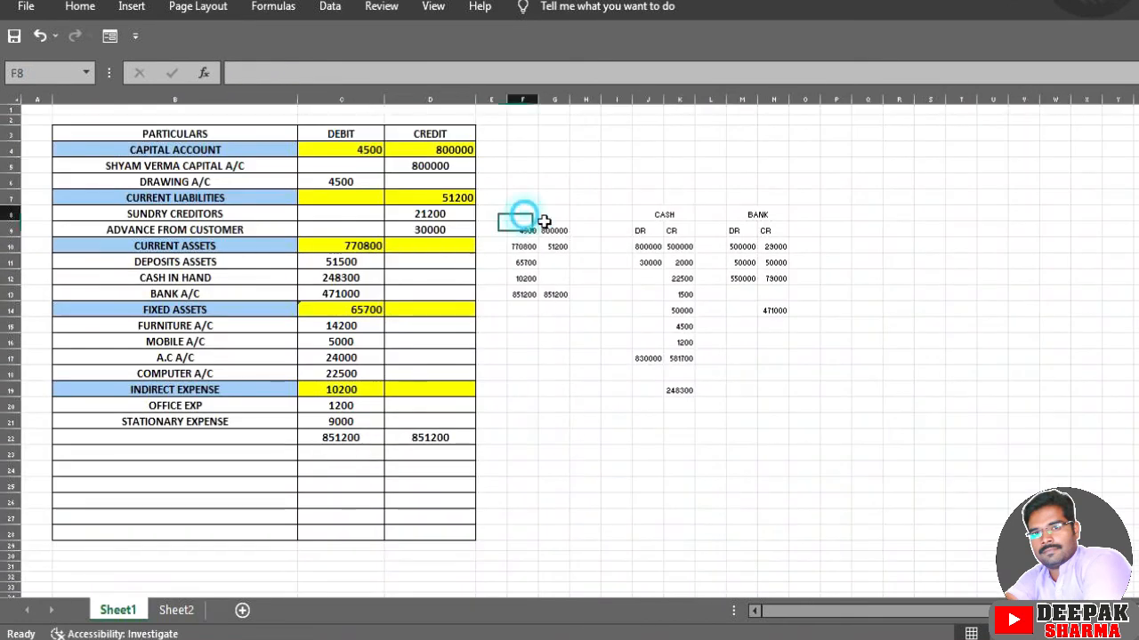
drag(544, 221, 802, 389)
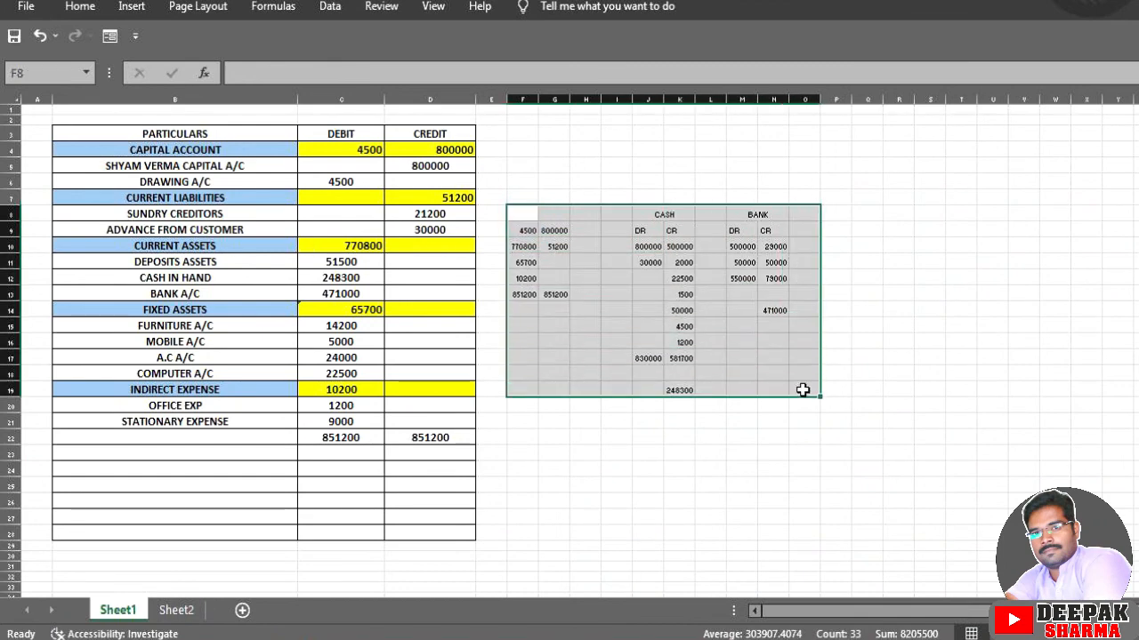
key(Delete)
click(611, 469)
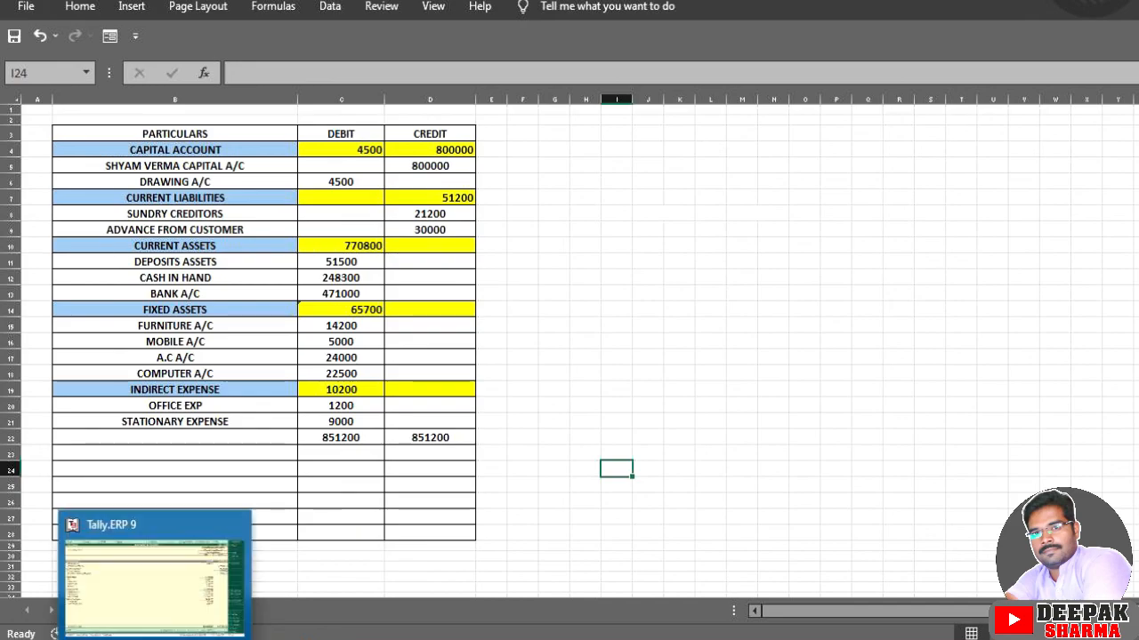
Step: Switch to Tally.ERP 9 and compare its Trial Balance with the Excel one by overlaying a reduced Excel window, and maximize Excel again
click(155, 639)
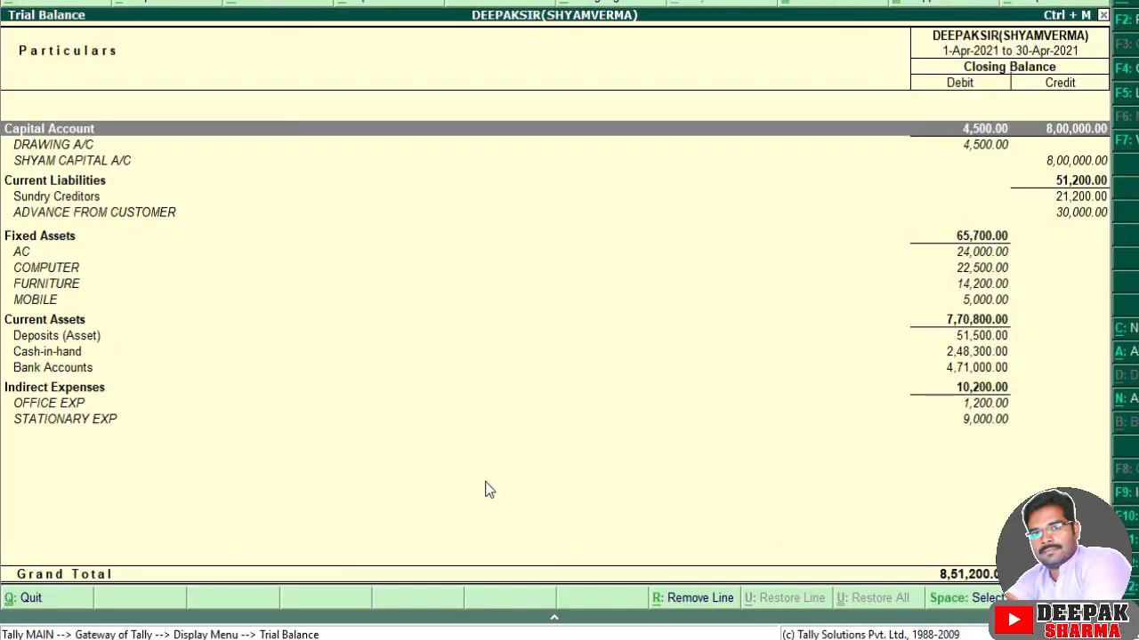
key(alt+Tab)
drag(727, 0, 773, 261)
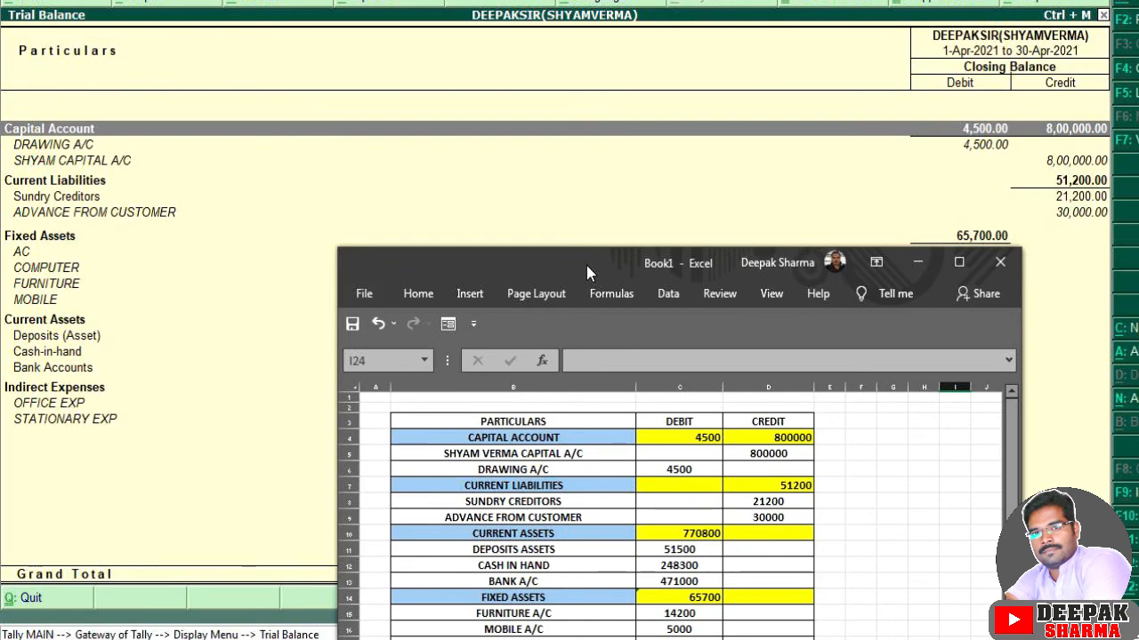
drag(587, 268, 450, 172)
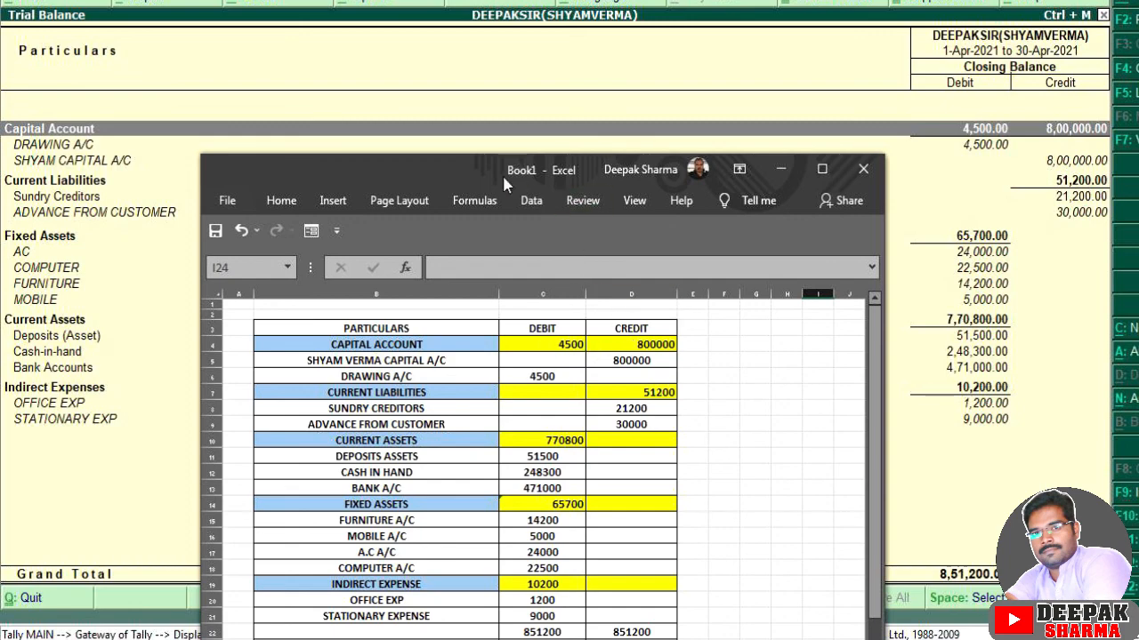
drag(431, 178, 445, 127)
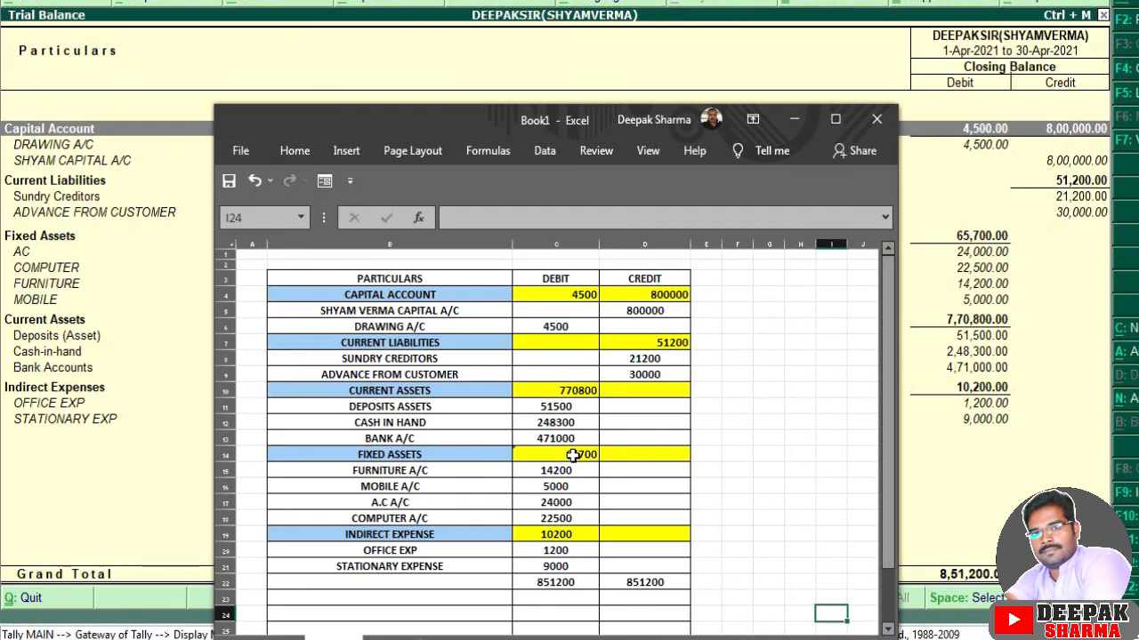
drag(489, 120, 469, 64)
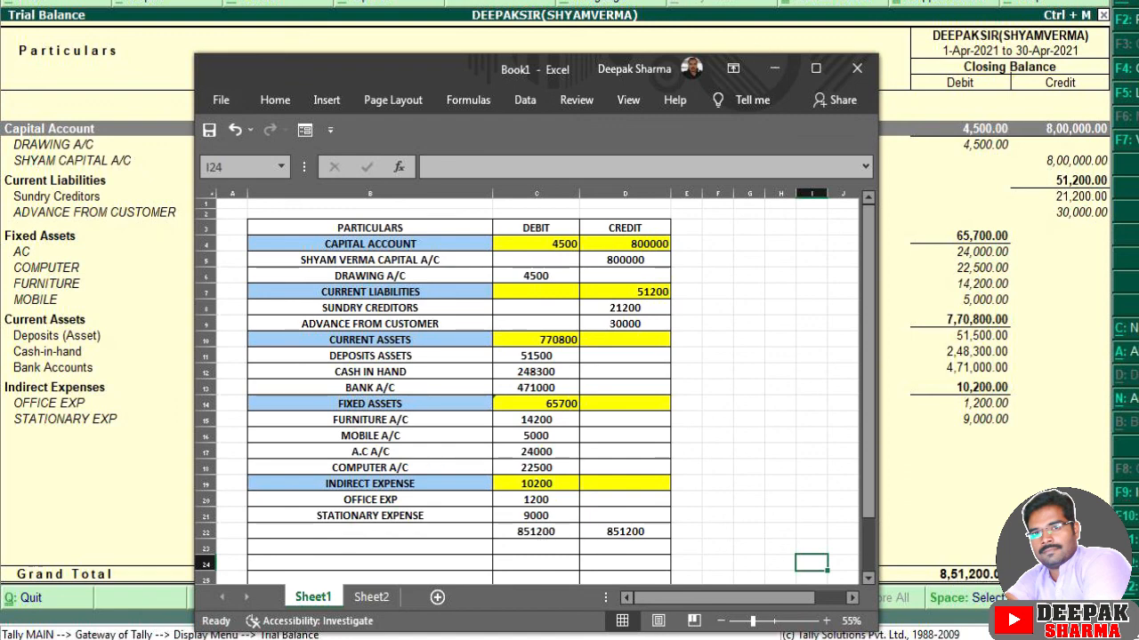
click(815, 69)
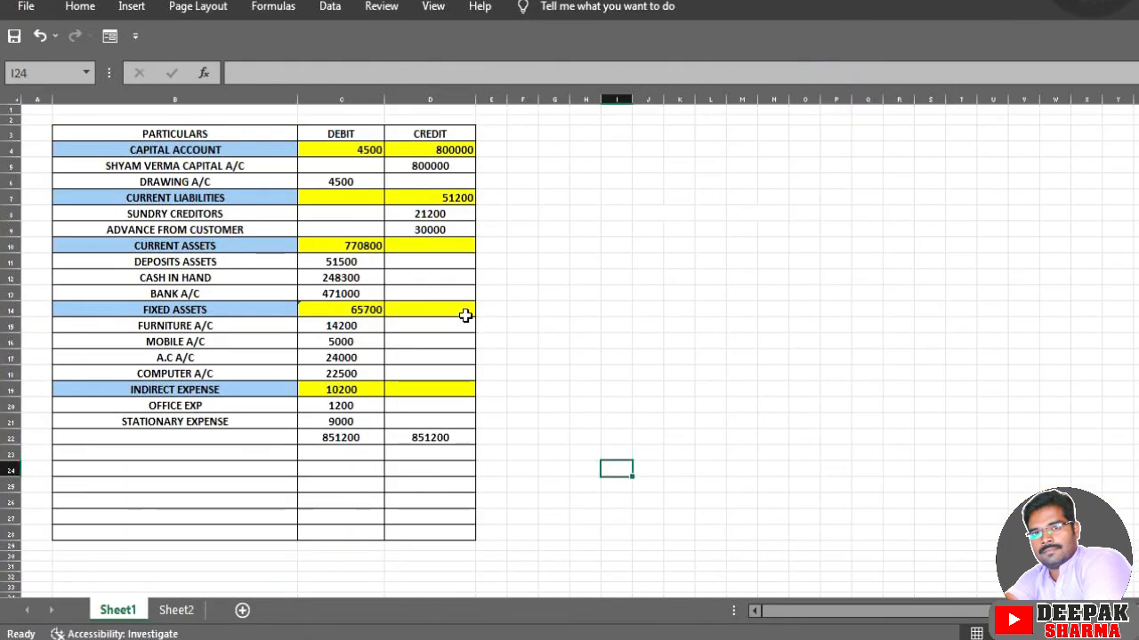